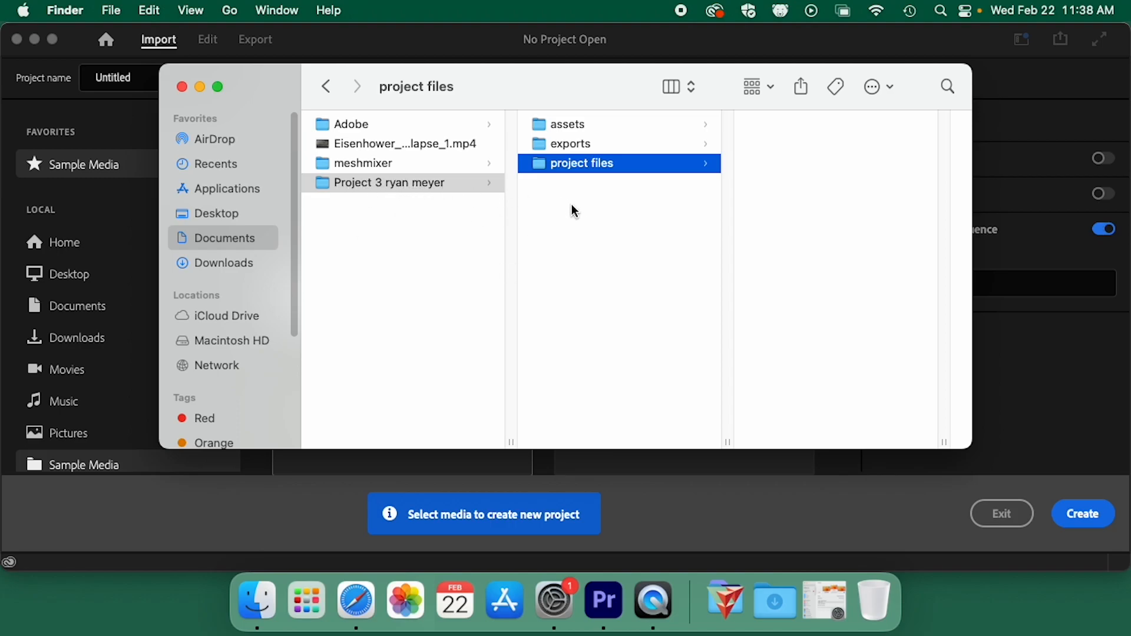
- Move Eisenhower_Bridge_Demolition_Timelapse_1.mp4 from Documents into the assets subfolder of the Project 3 folder
left_click(602, 125)
left_click(597, 144)
left_click(609, 163)
left_click(602, 125)
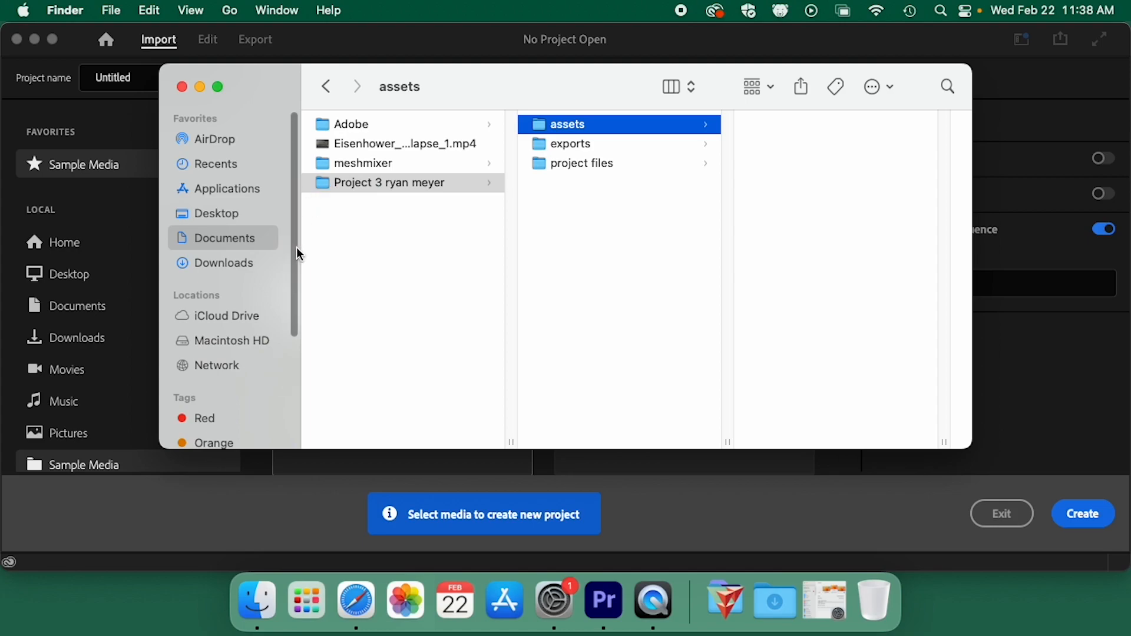
left_click_drag(348, 143, 587, 125)
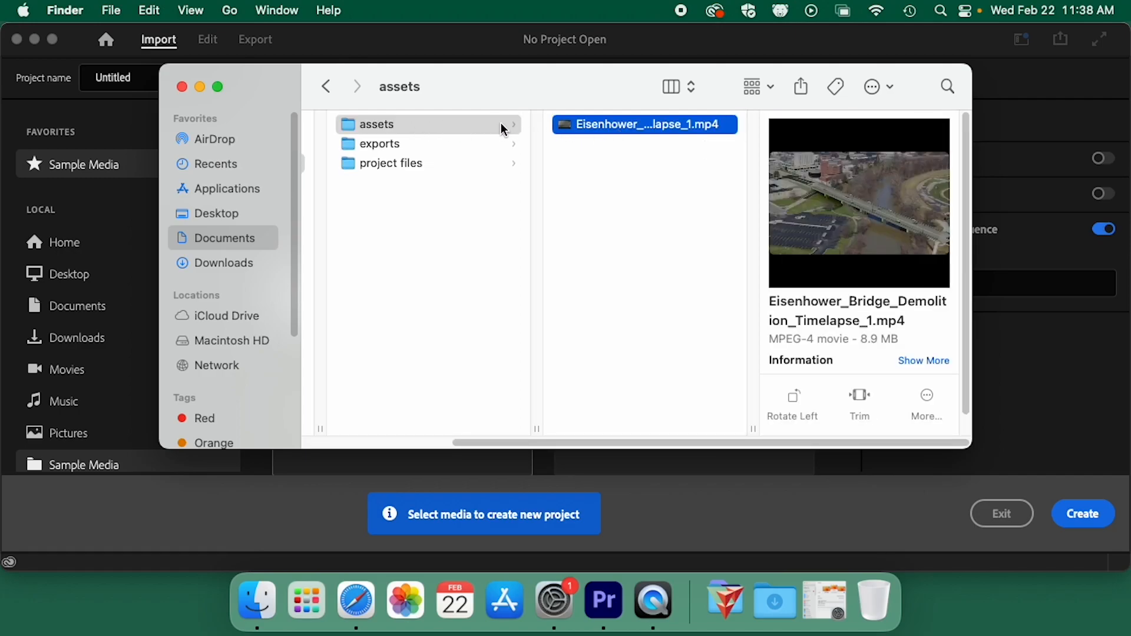
left_click_drag(554, 443, 478, 447)
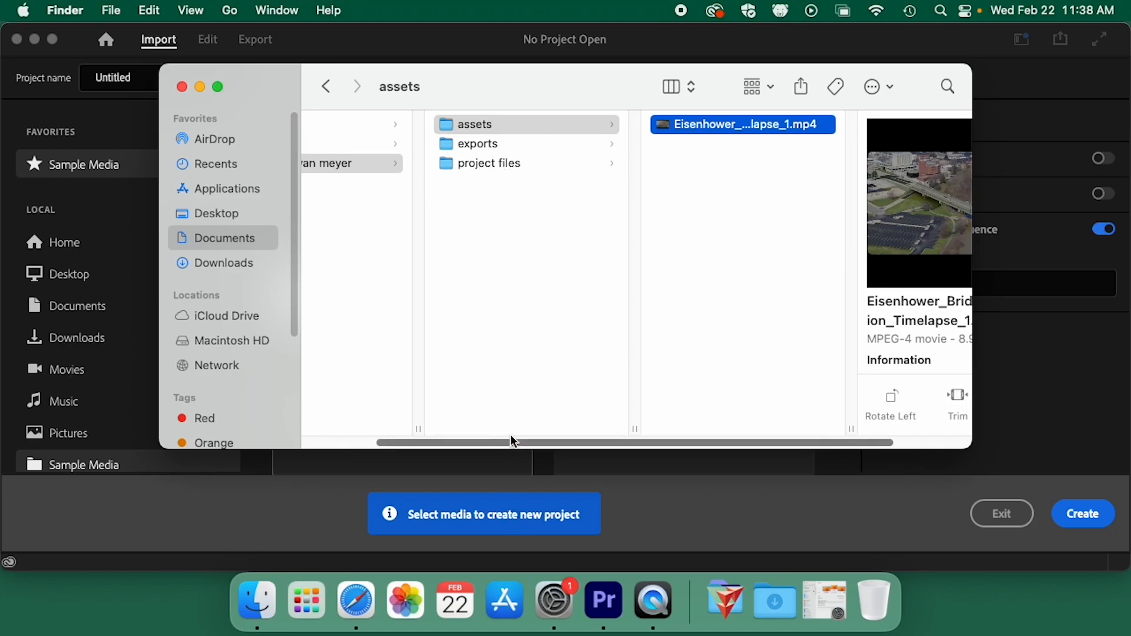
left_click_drag(514, 442, 439, 450)
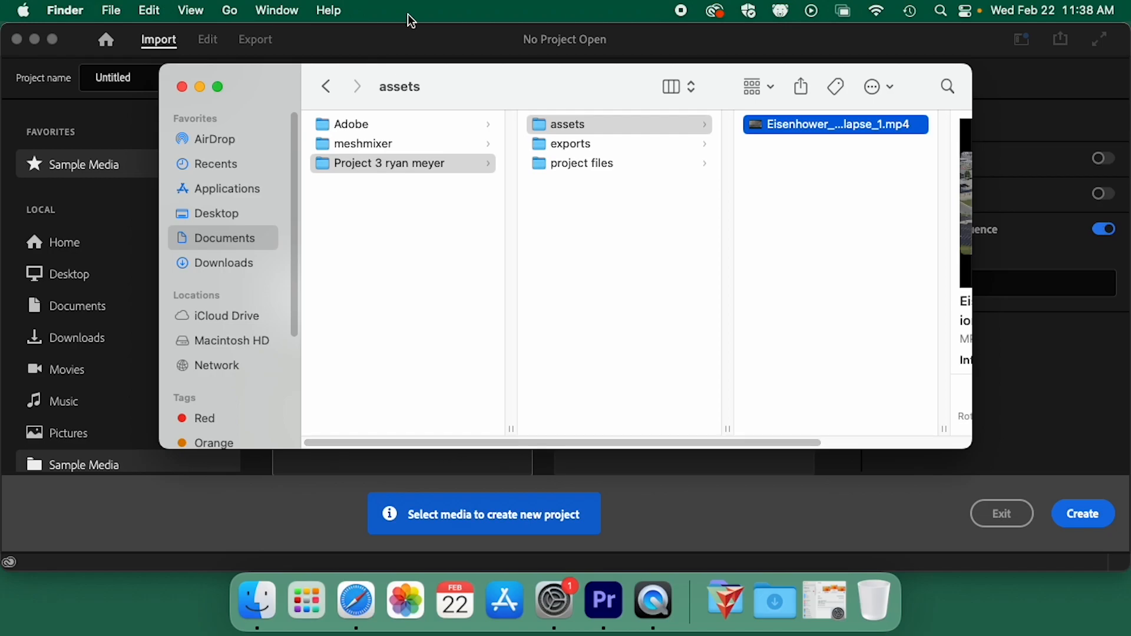
- Switch to Premiere Pro's new project screen
left_click(411, 51)
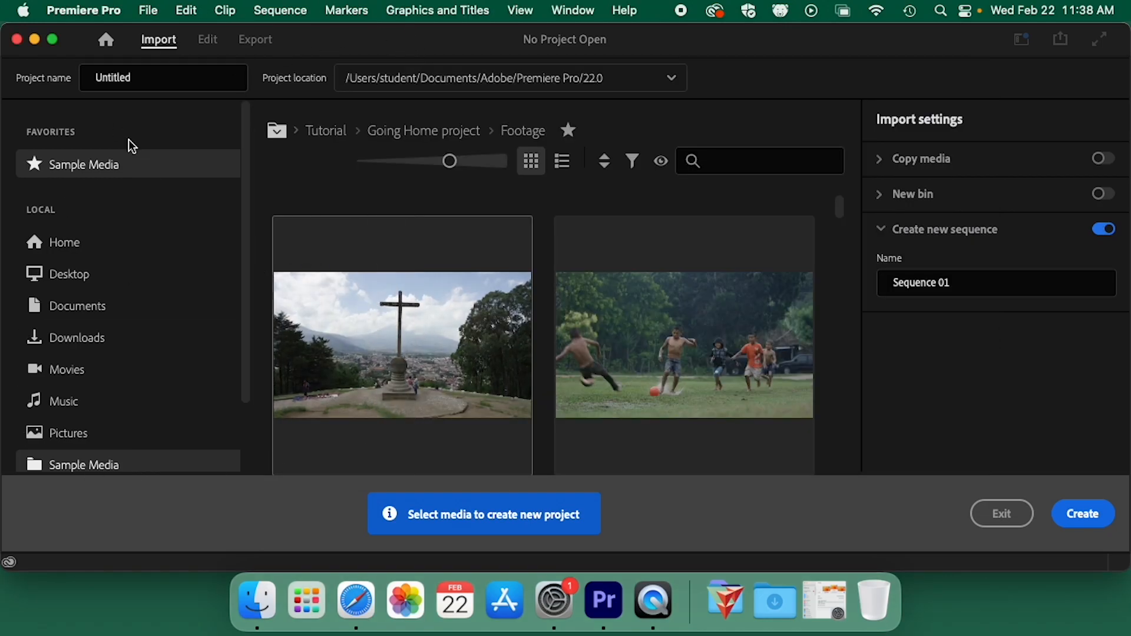
left_click(148, 10)
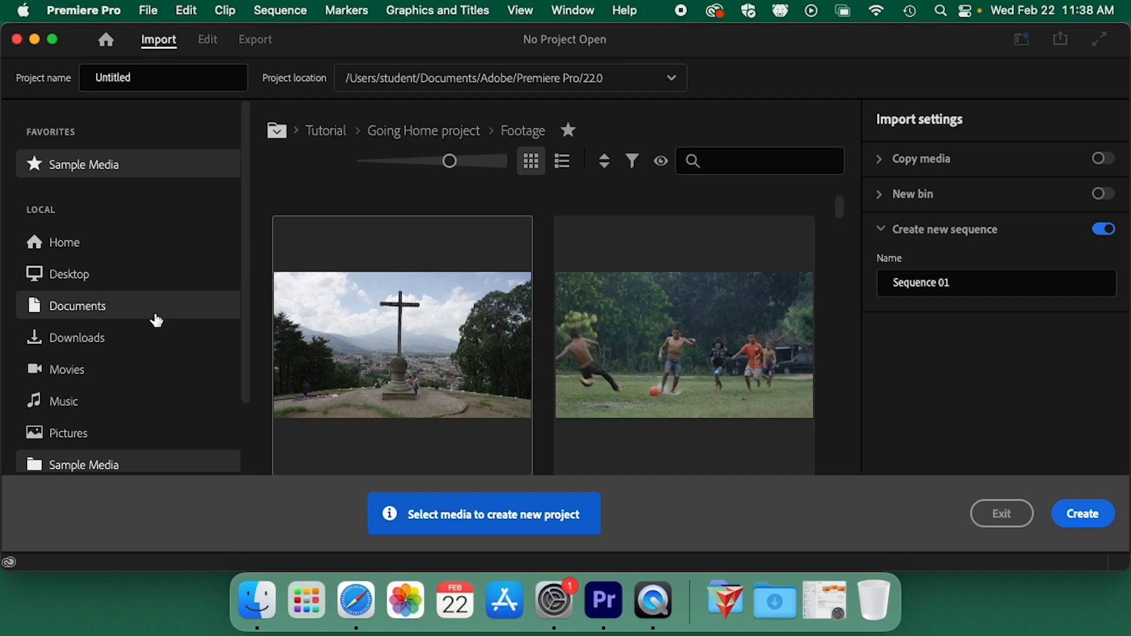
left_click(151, 11)
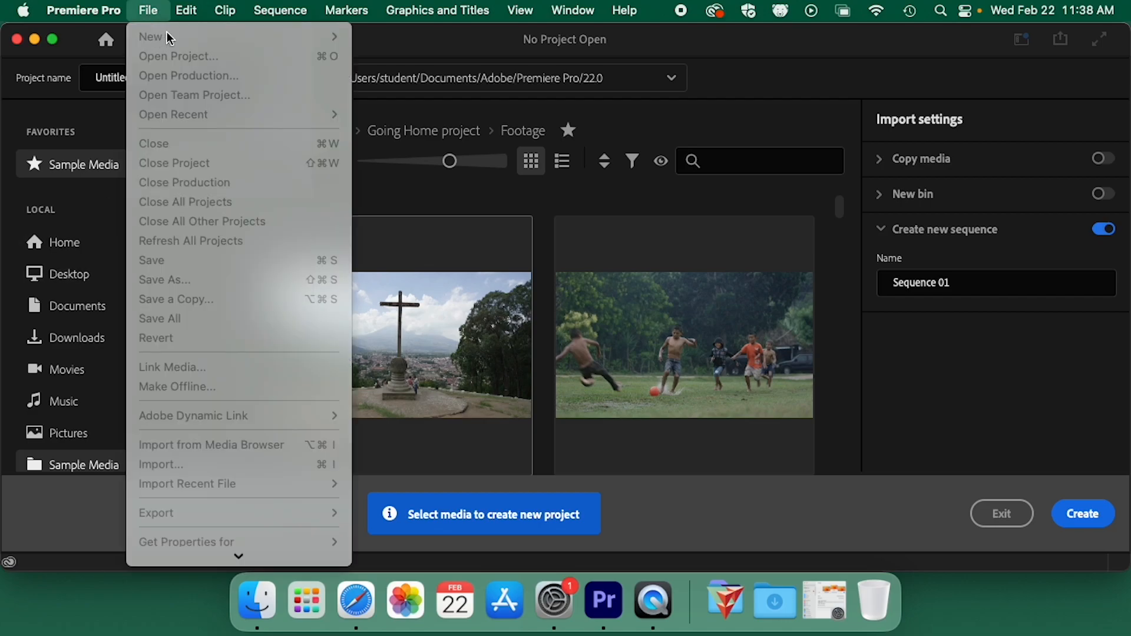
left_click(402, 43)
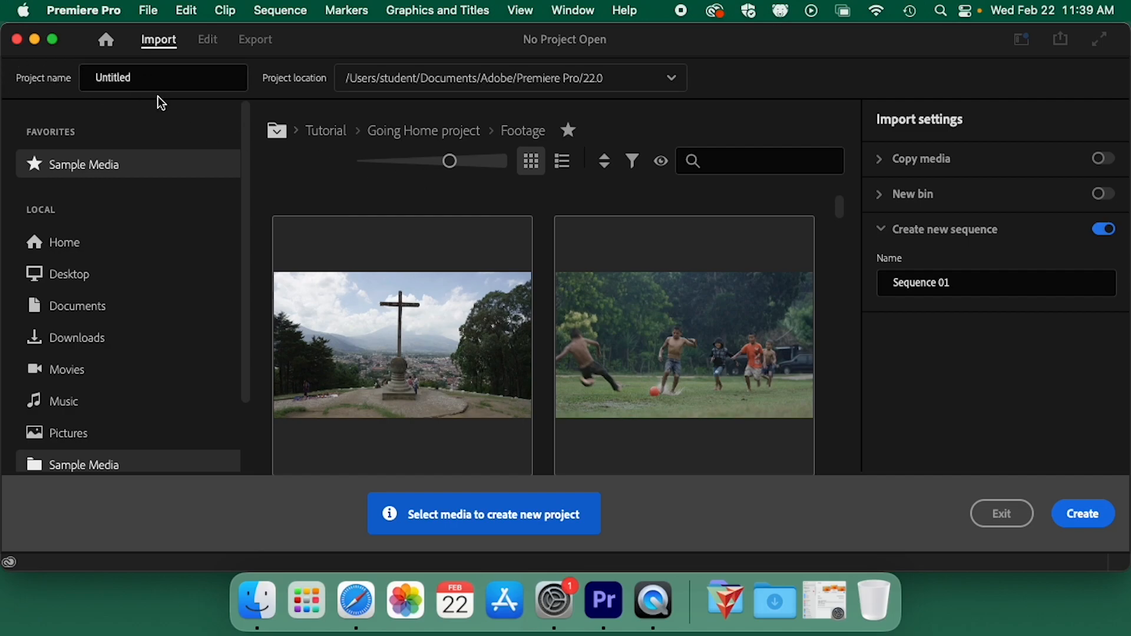
- Create a project named "project 3" plus the student's name, stored in the project files subfolder of the Project 3 folder in Documents
double_click(163, 79)
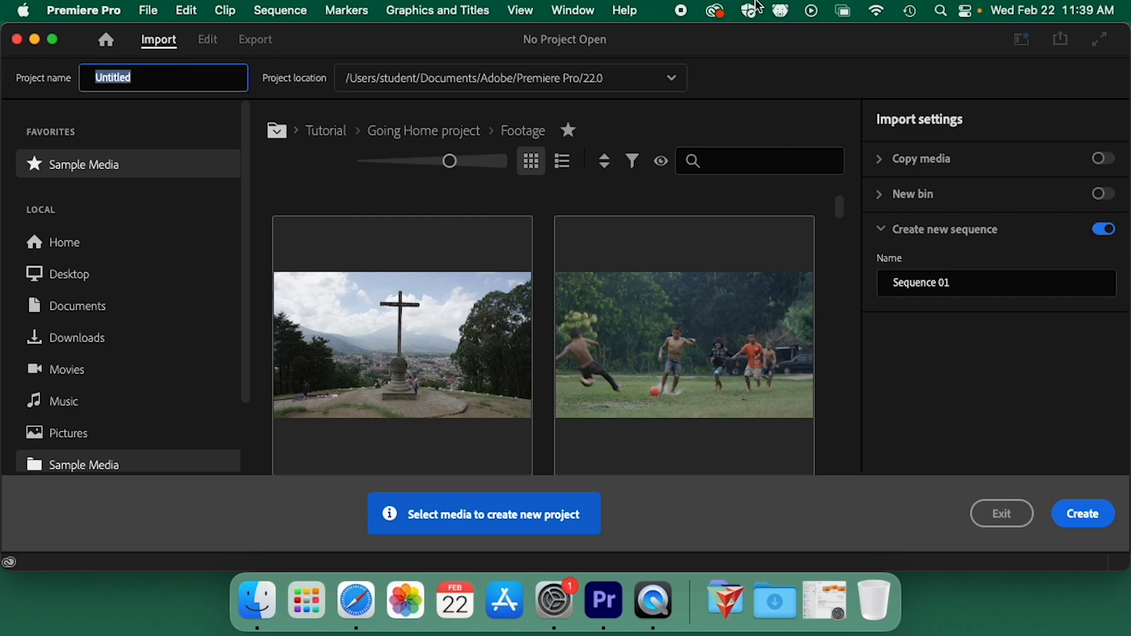
type("project 3 ryan meyer")
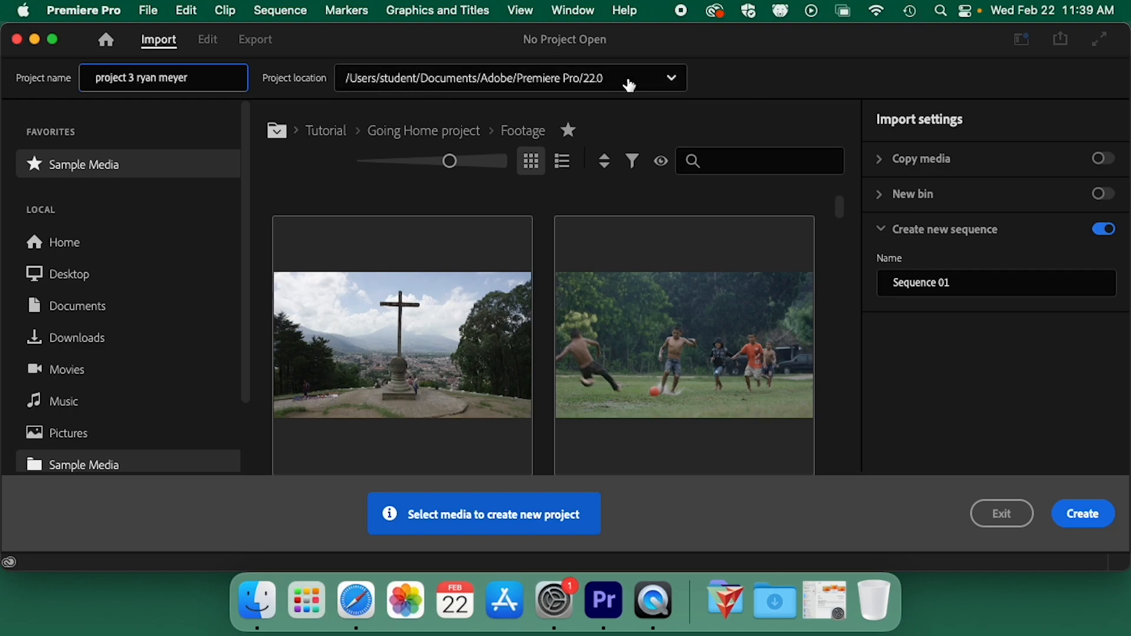
left_click(672, 79)
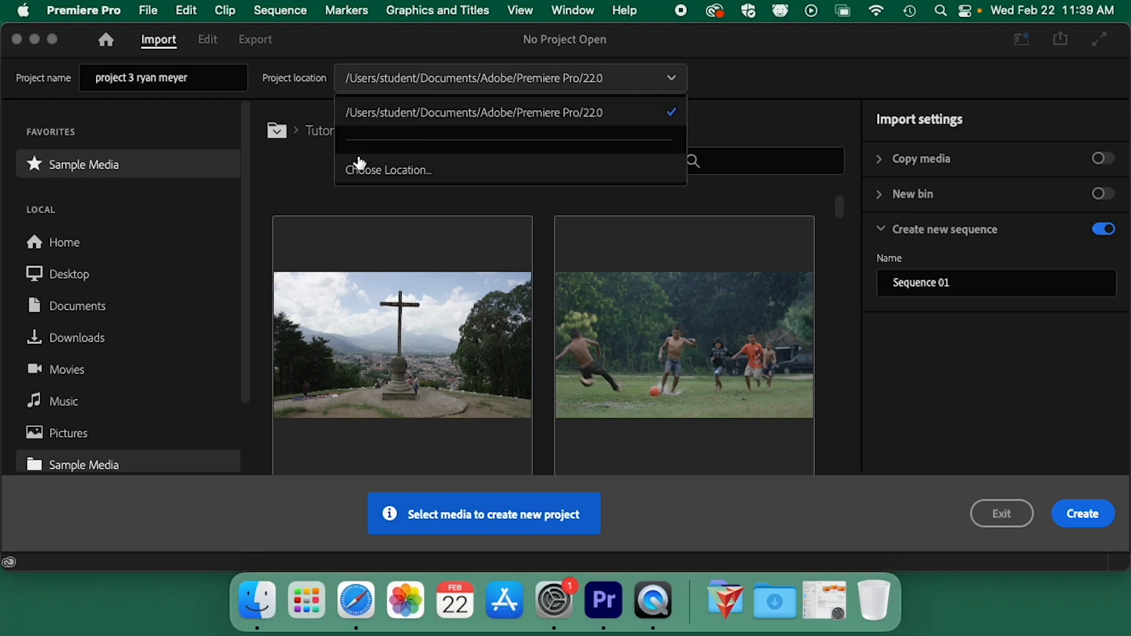
left_click(404, 172)
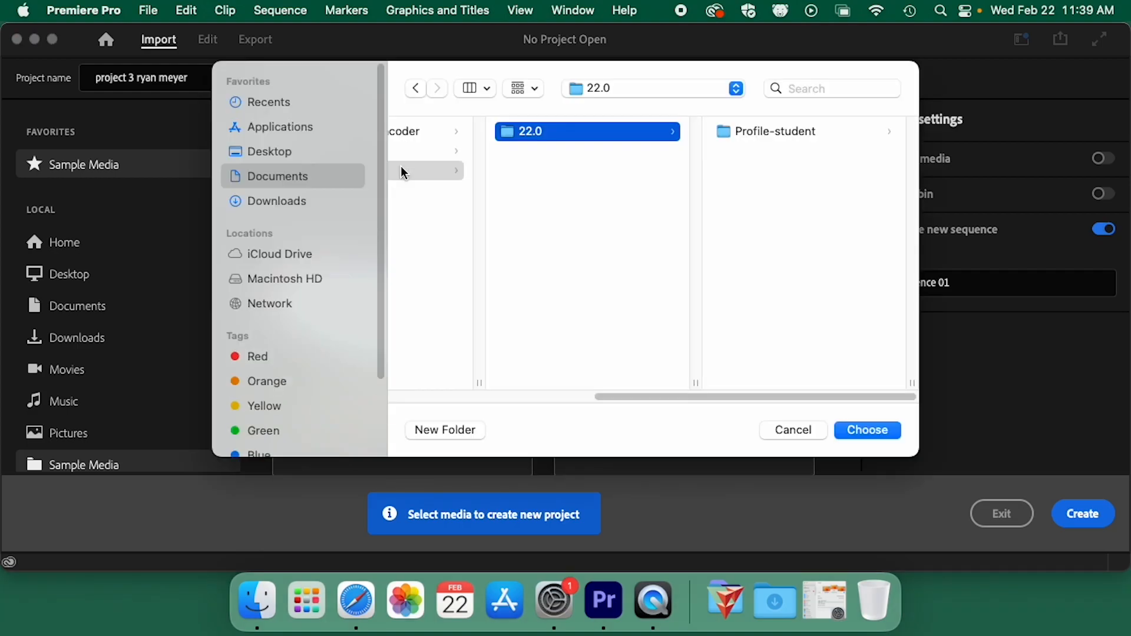
left_click(298, 180)
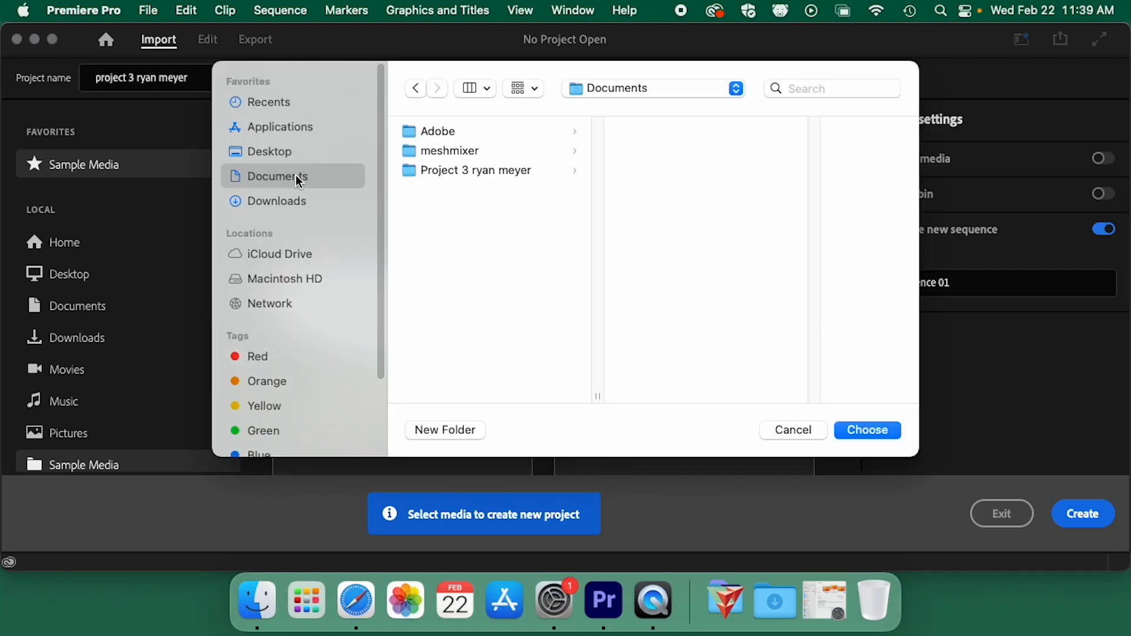
left_click(508, 172)
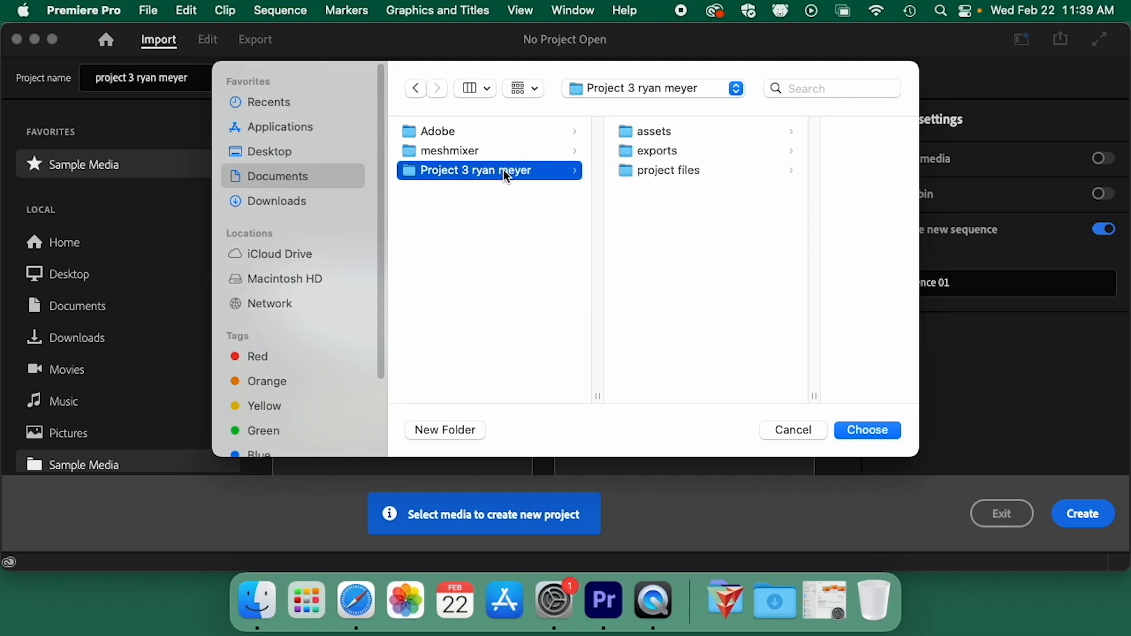
left_click(679, 171)
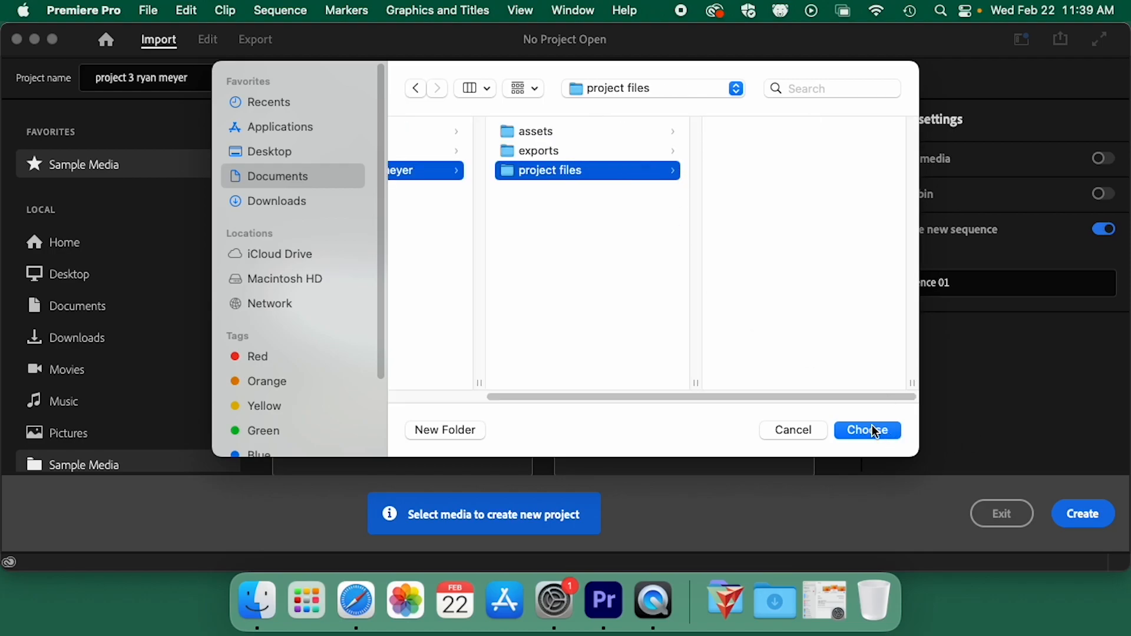
left_click(873, 431)
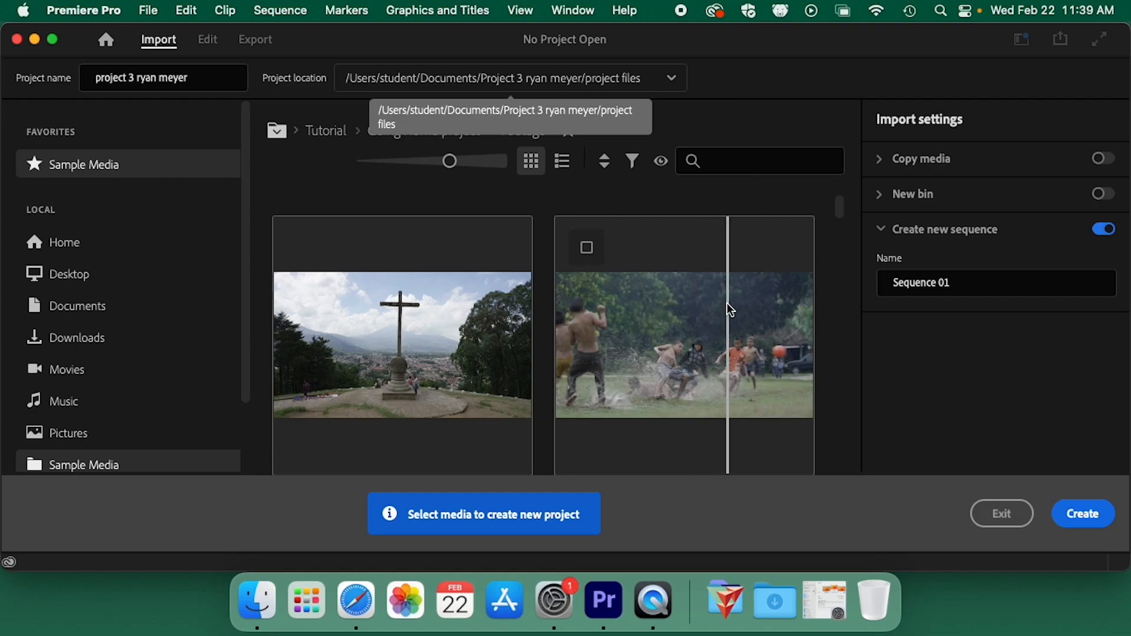
left_click(1084, 516)
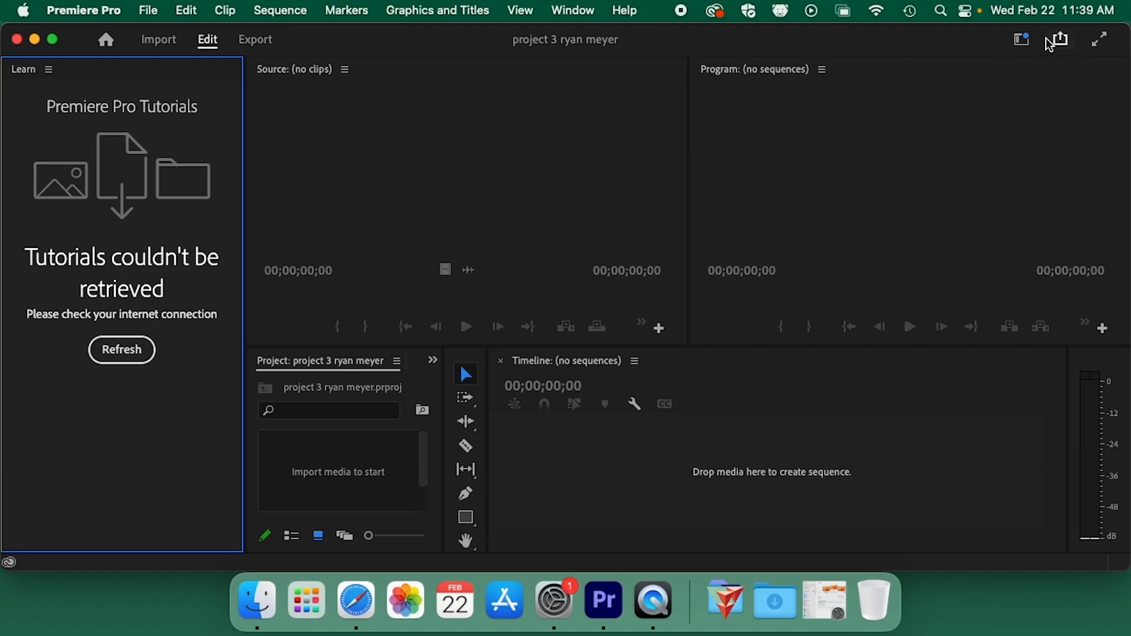
left_click(1026, 41)
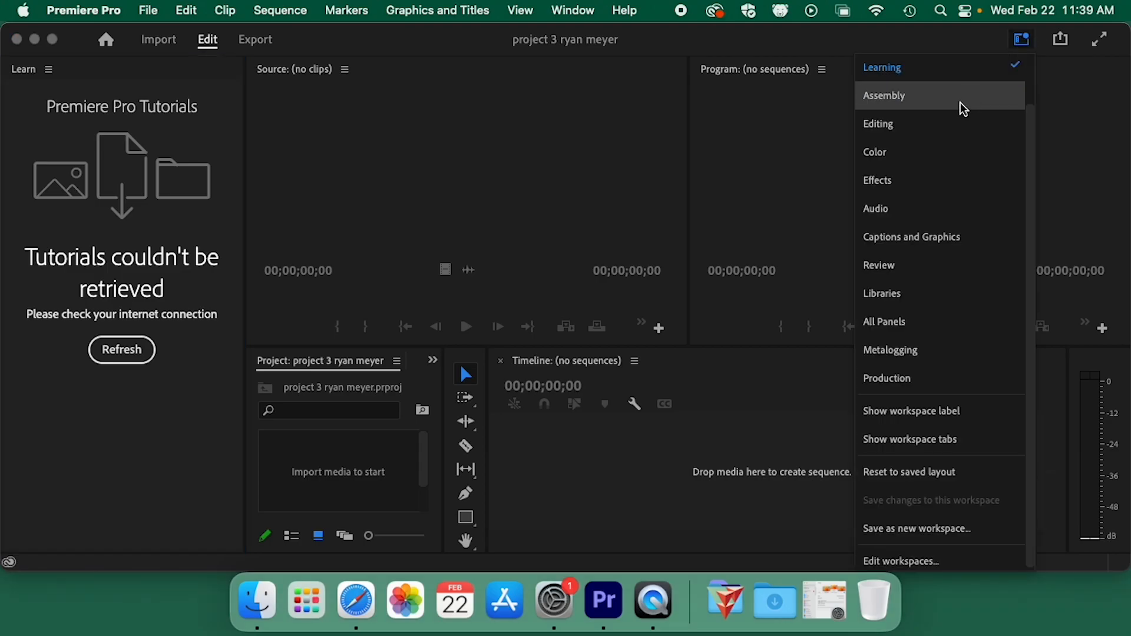
left_click(1010, 66)
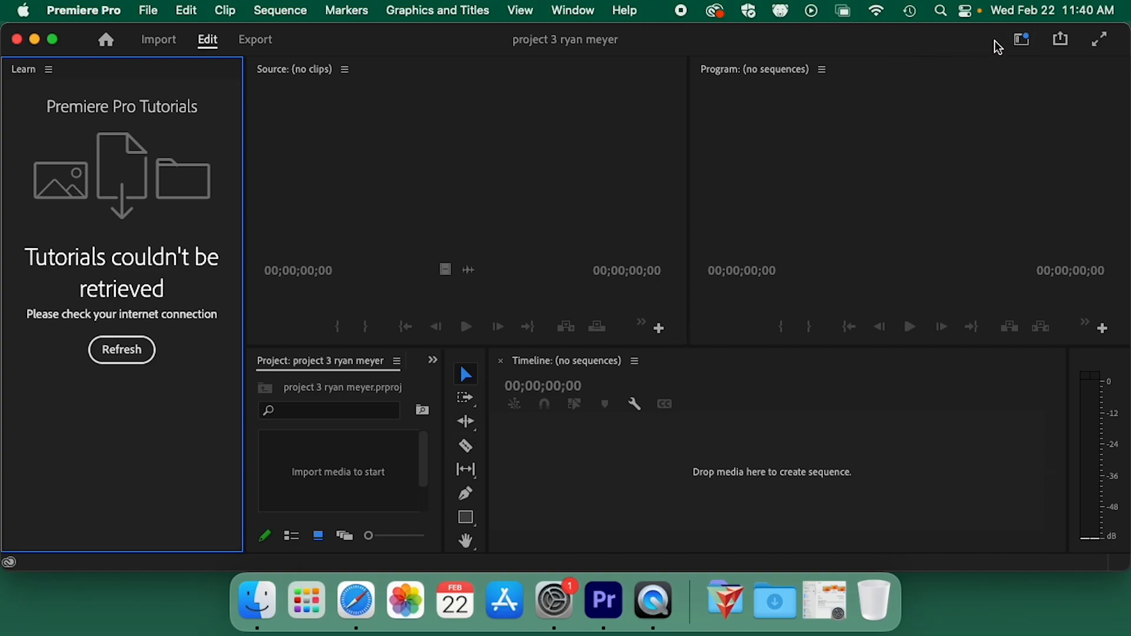
left_click(1021, 40)
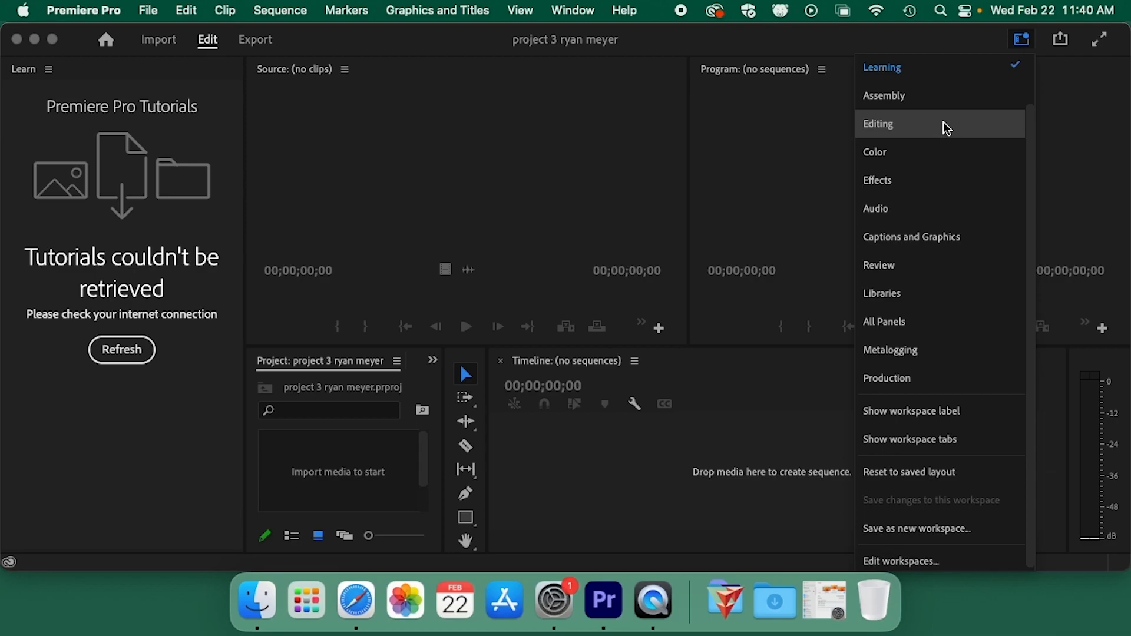
left_click(957, 65)
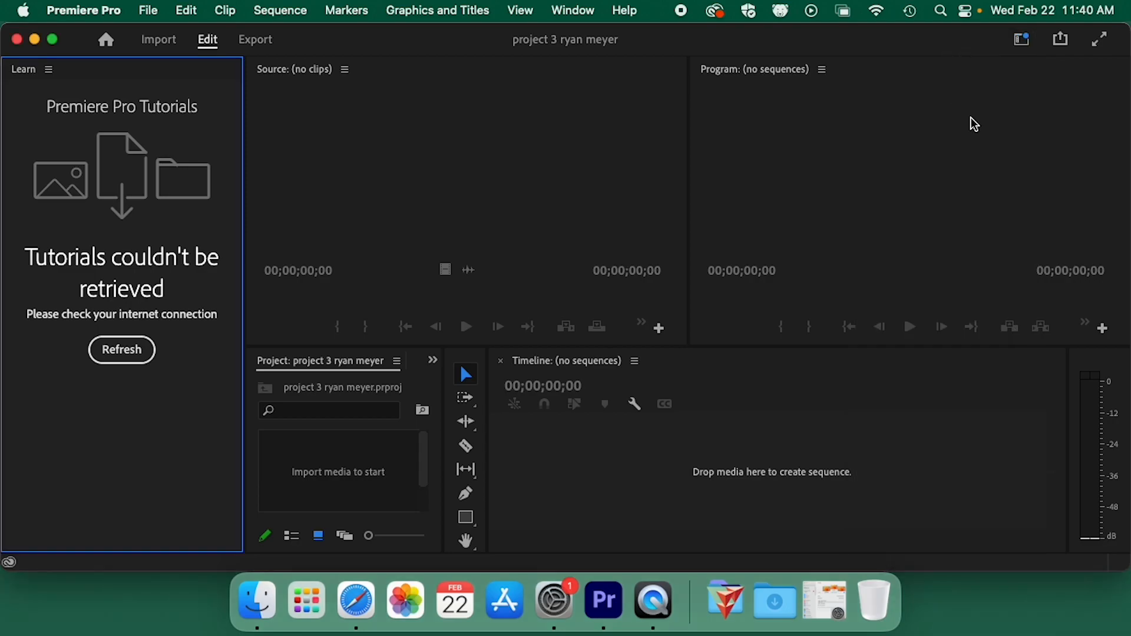
- Switch to the Editing workspace and narrow the program window slightly by moving its left edge inward
left_click(1018, 42)
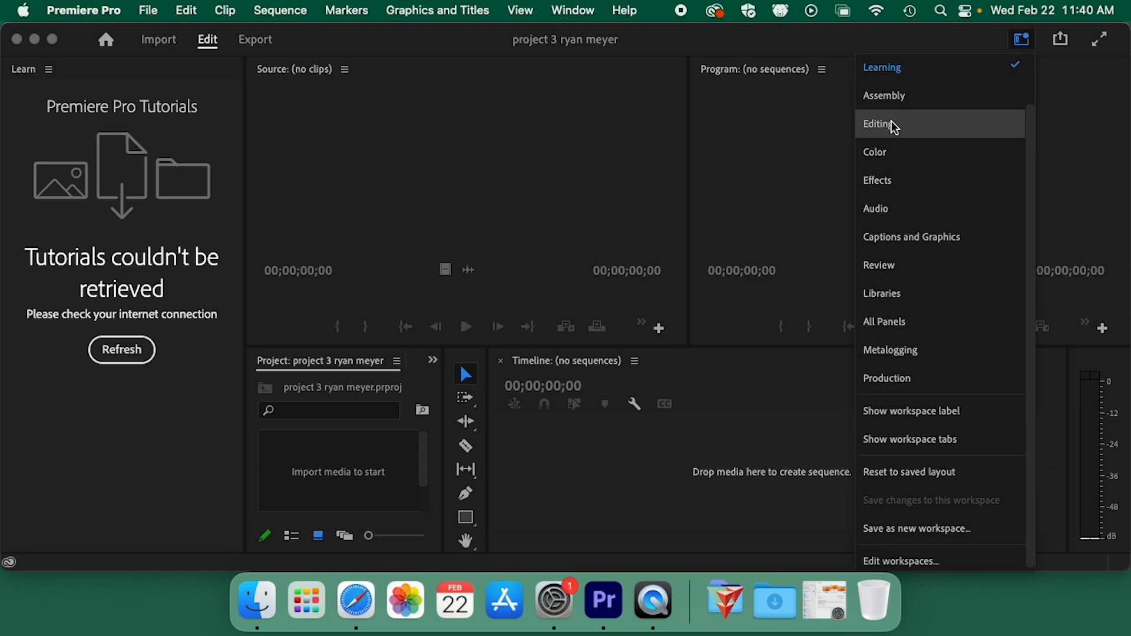
left_click(895, 128)
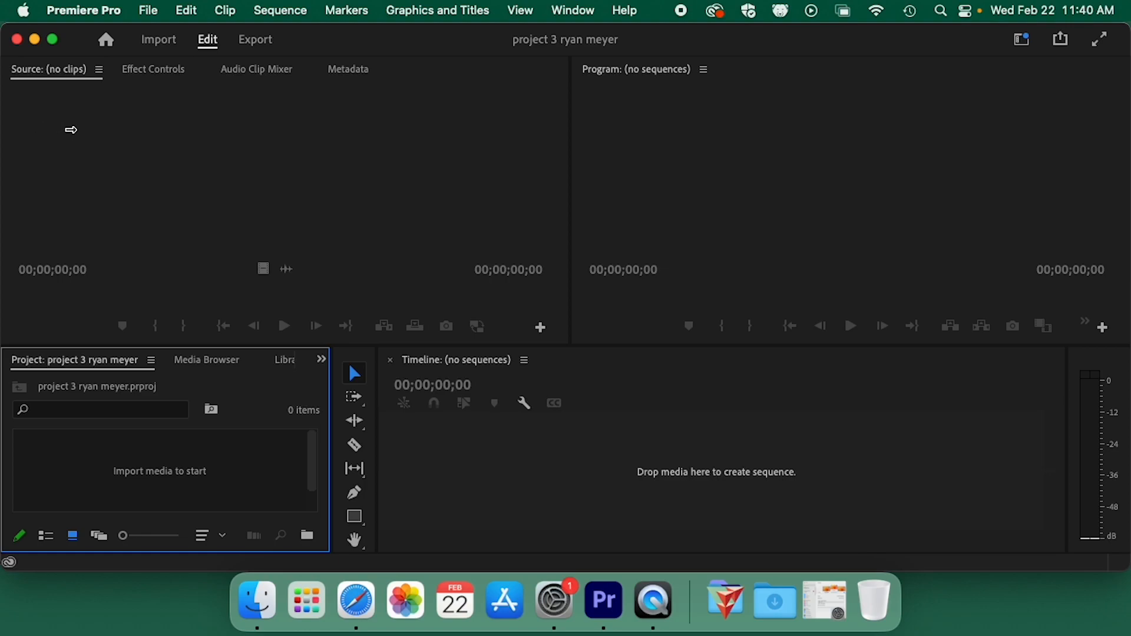
left_click_drag(4, 115, 36, 114)
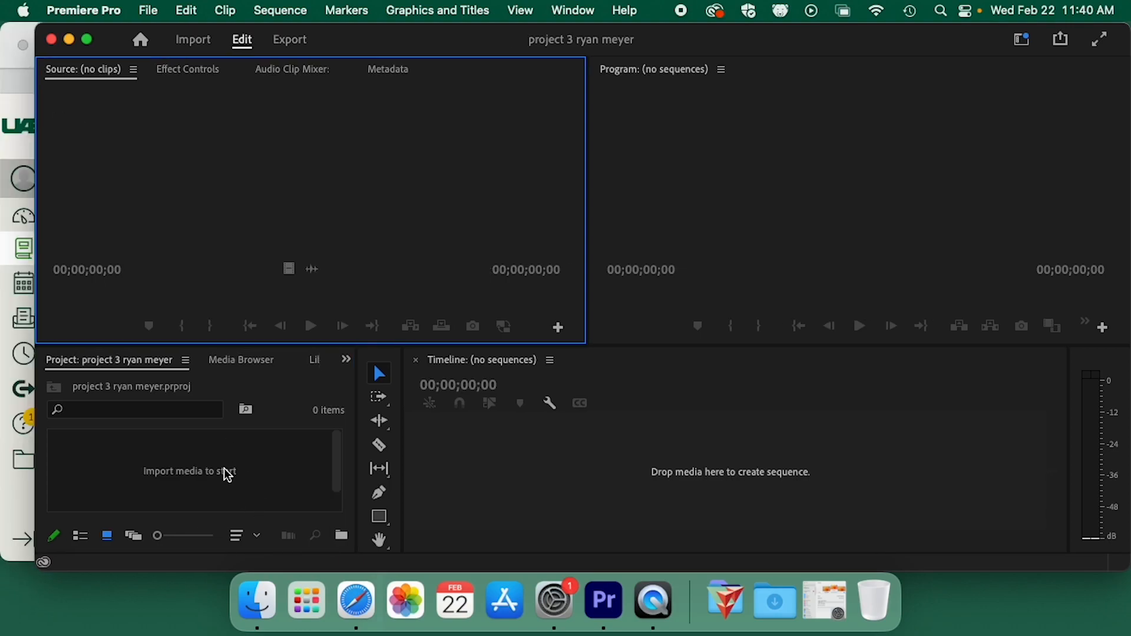
left_click(141, 12)
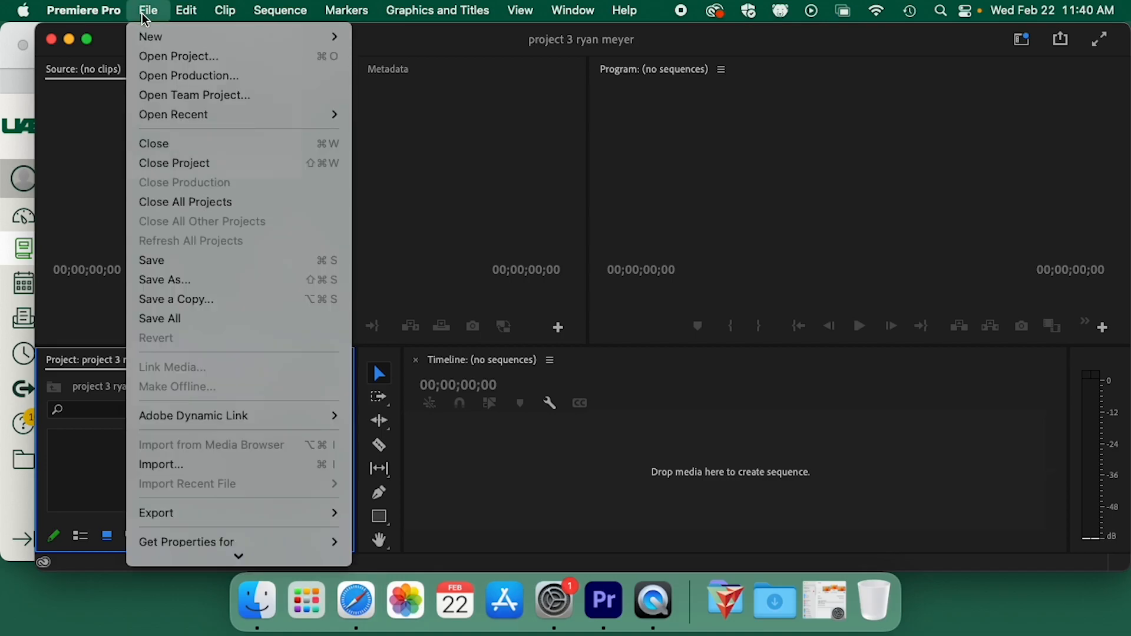
left_click(267, 466)
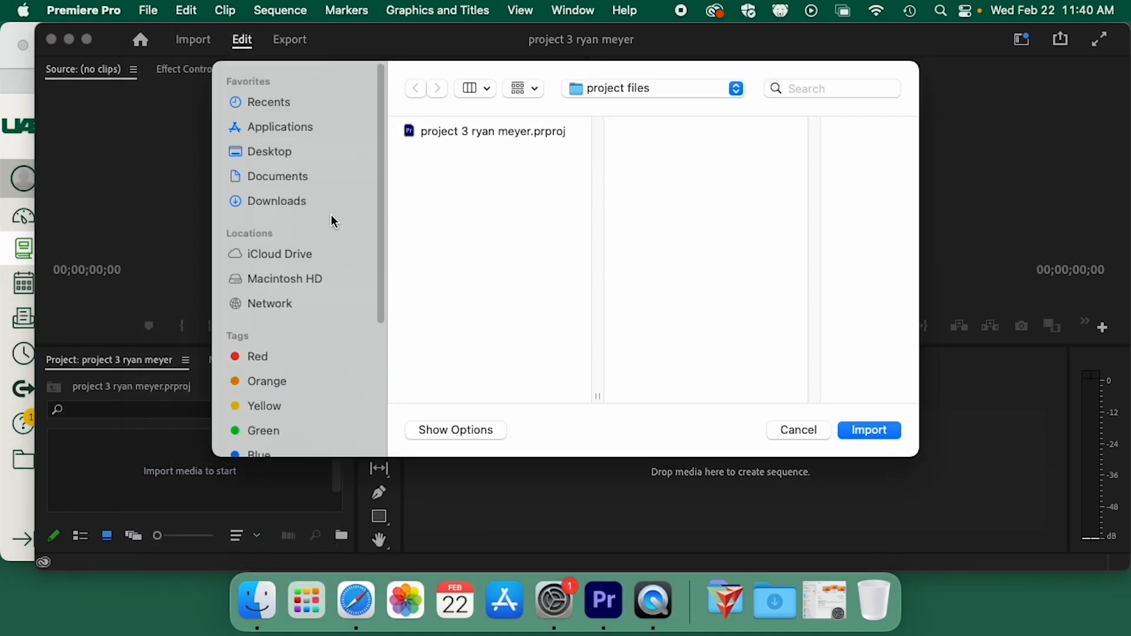
left_click(615, 99)
left_click(618, 128)
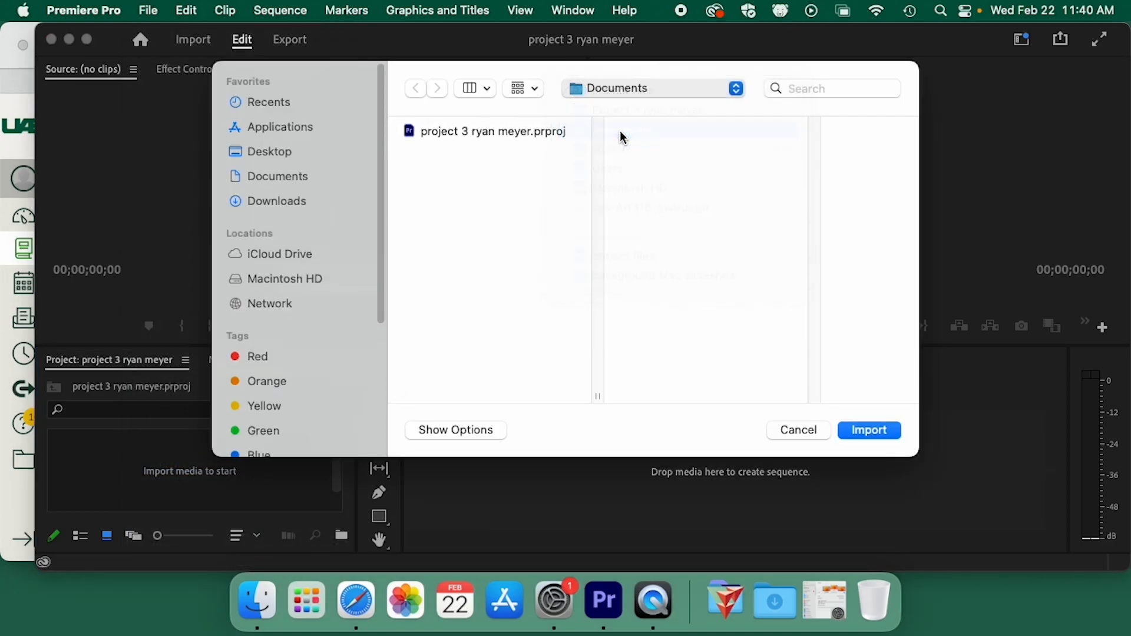
left_click(461, 172)
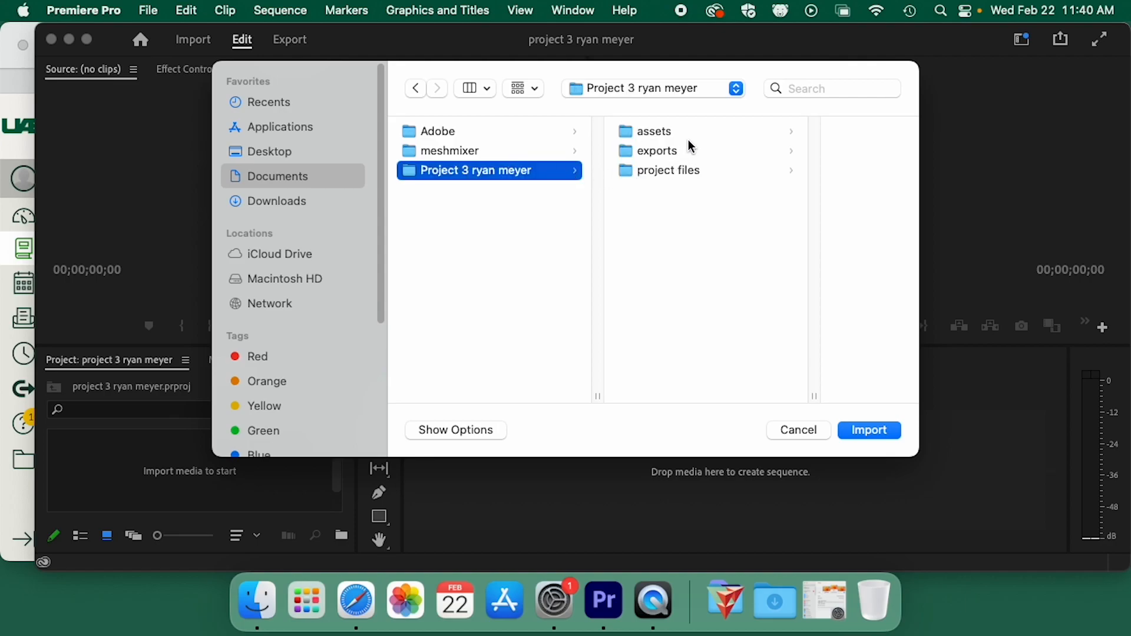
left_click(663, 139)
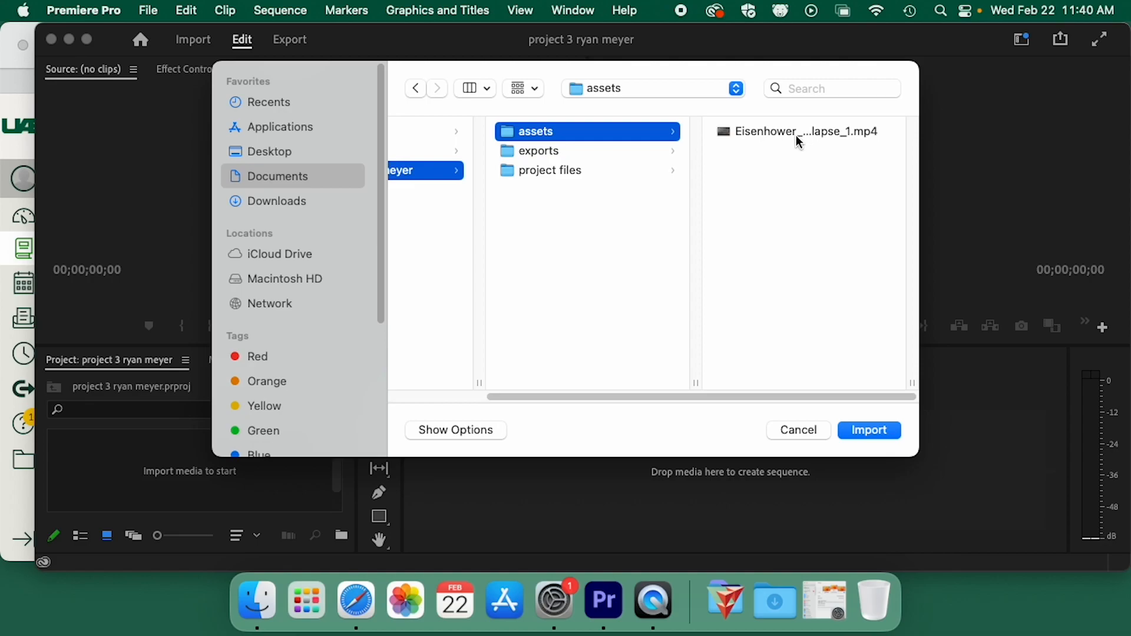
left_click(805, 430)
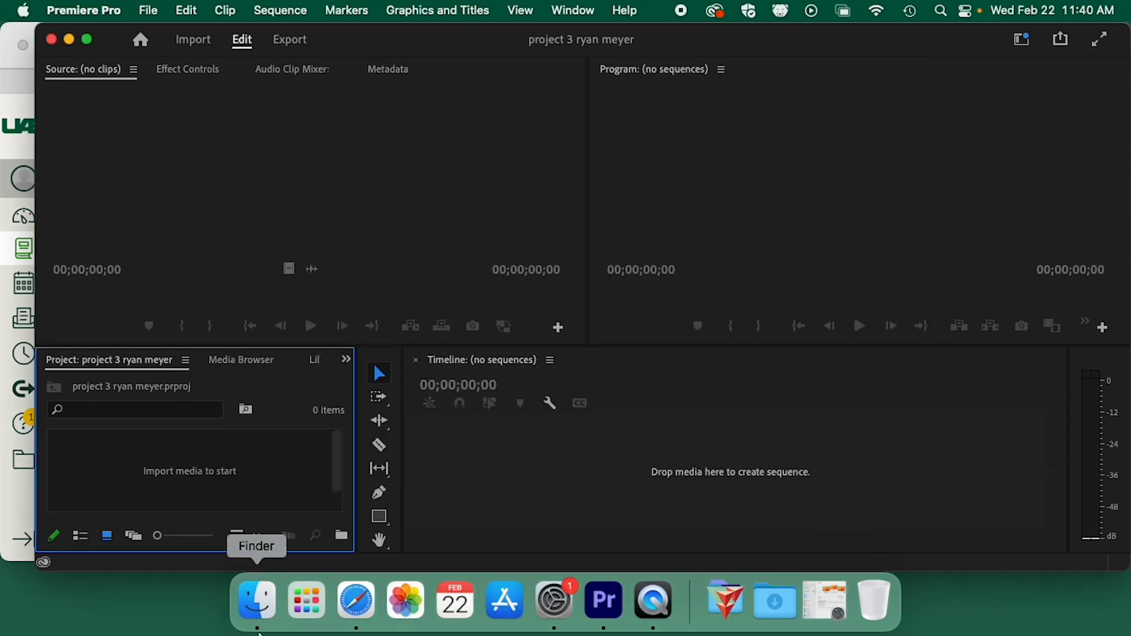
- Import Eisenhower_Bridge_Demolition_Timelapse_1.mp4 from the assets folder in Finder into the project's media
left_click(255, 598)
left_click_drag(818, 128, 188, 477)
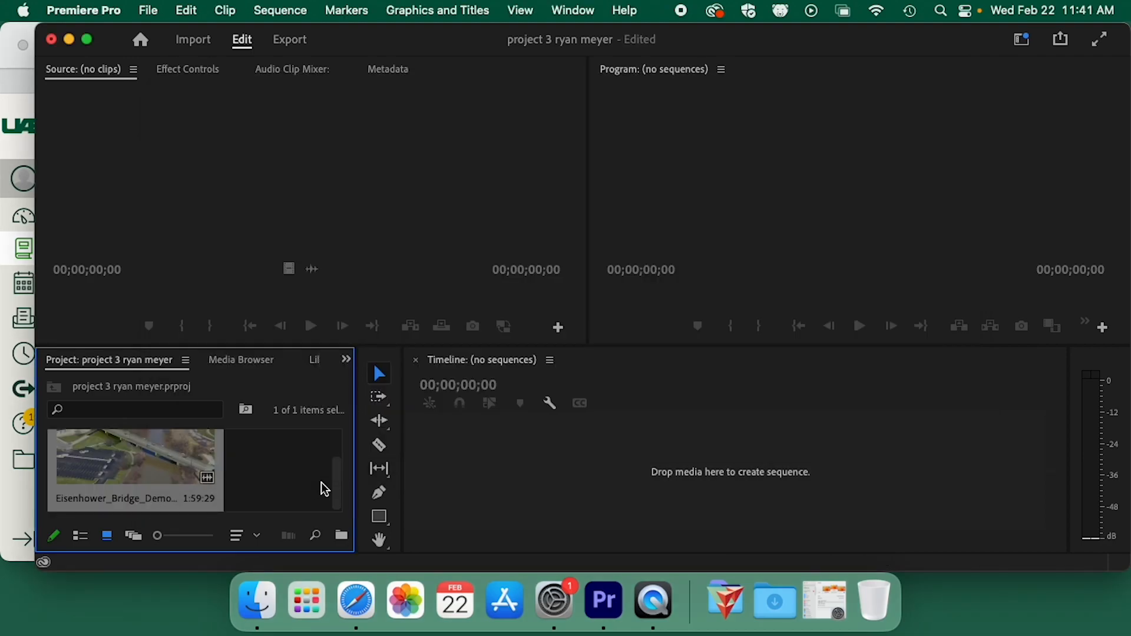
left_click(257, 600)
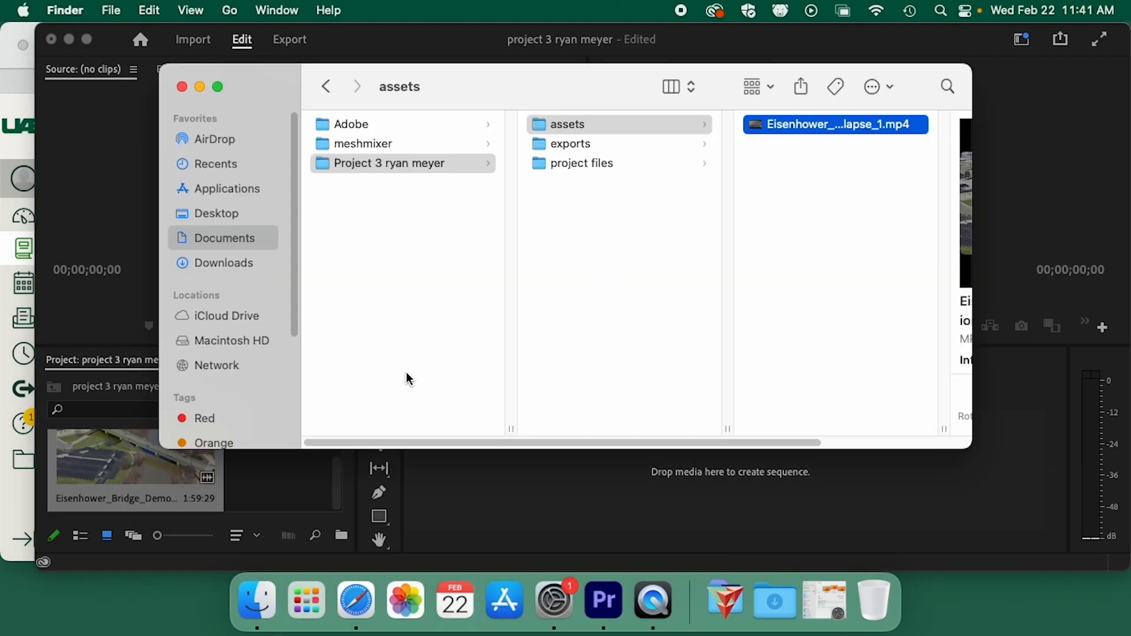
left_click(195, 484)
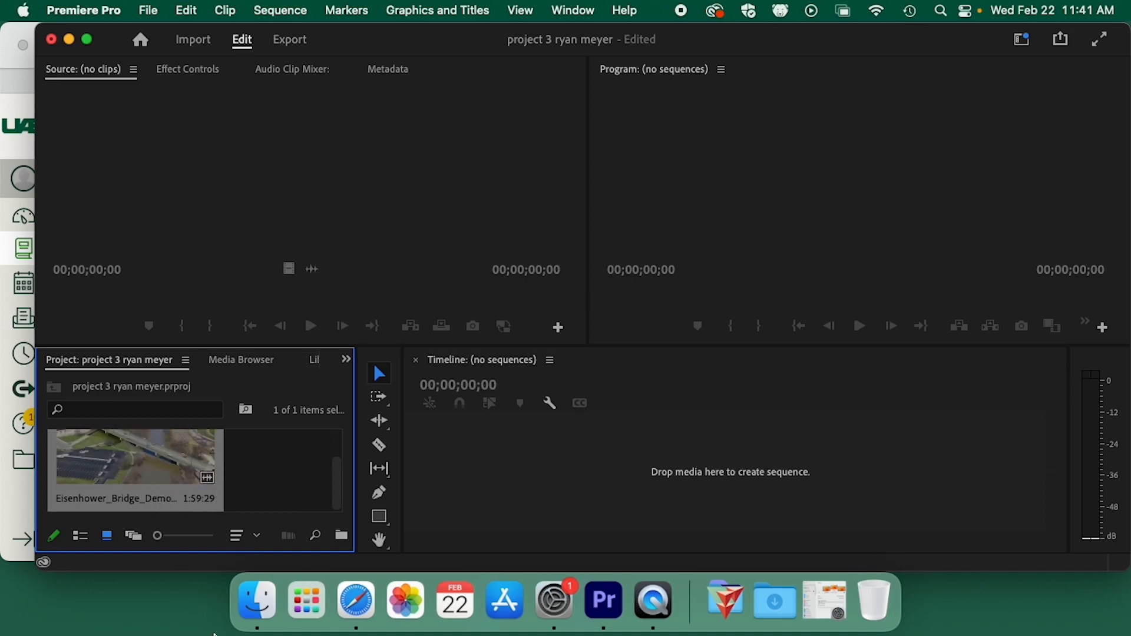
left_click(295, 12)
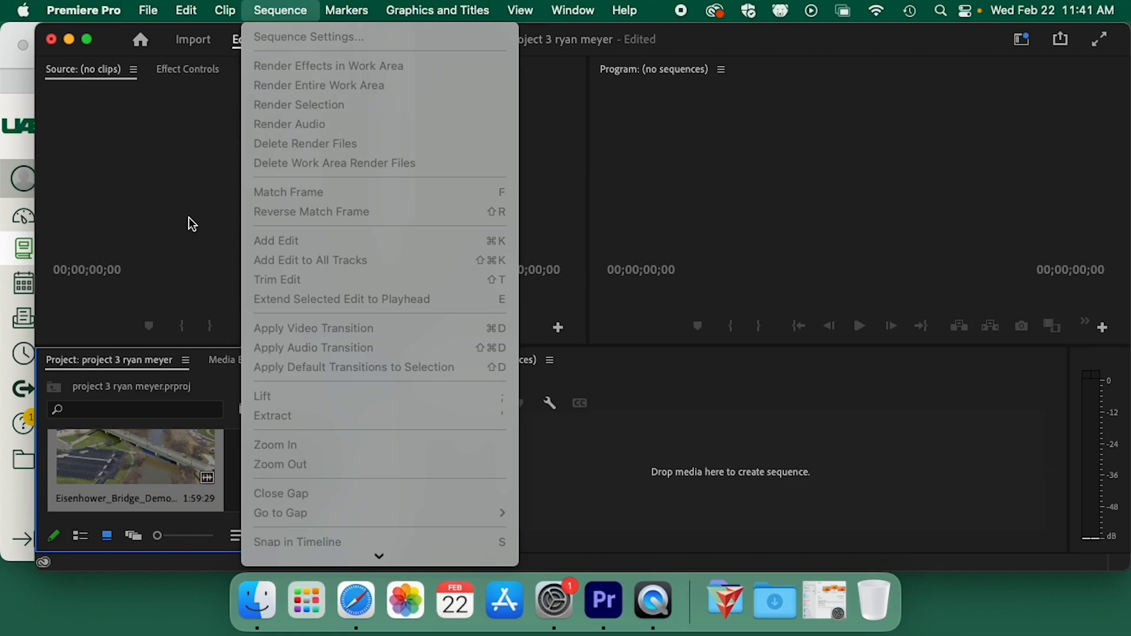
left_click(597, 474)
left_click(645, 480)
- Create a new sequence from the DSLR 1080p24 preset in the Digital SLR 1080p group
left_click(263, 7)
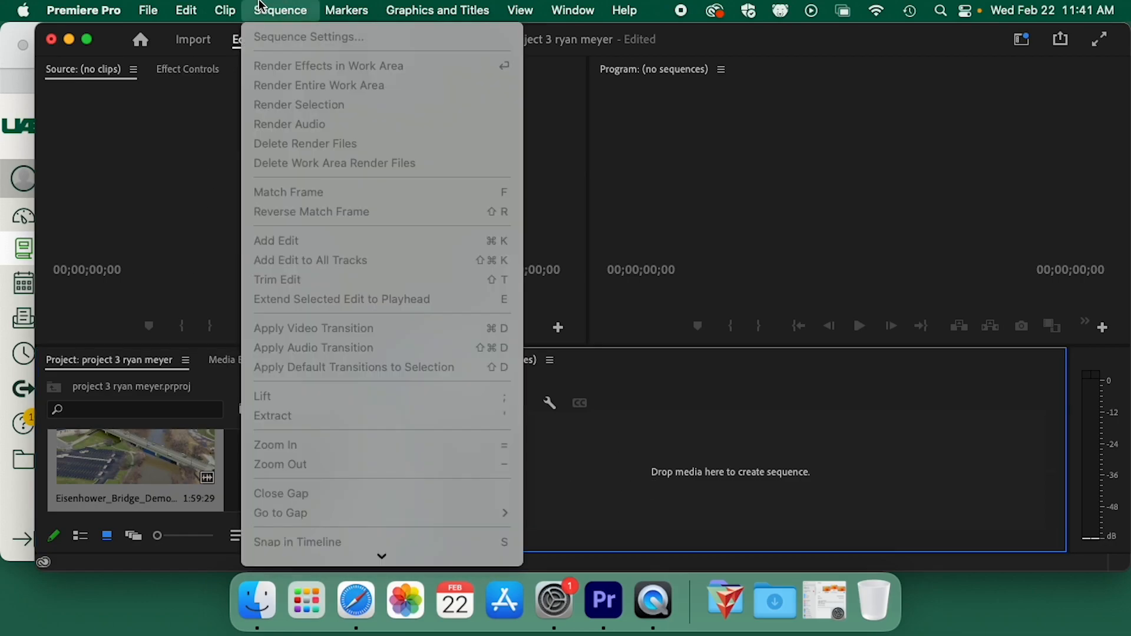
mouse_move(151, 13)
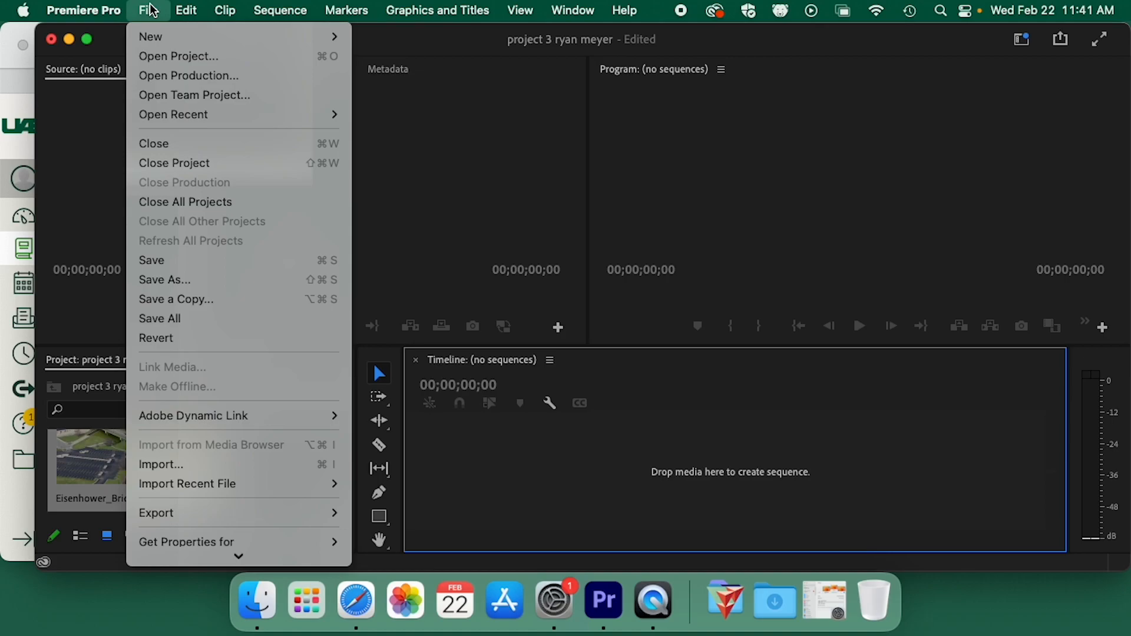
mouse_move(154, 38)
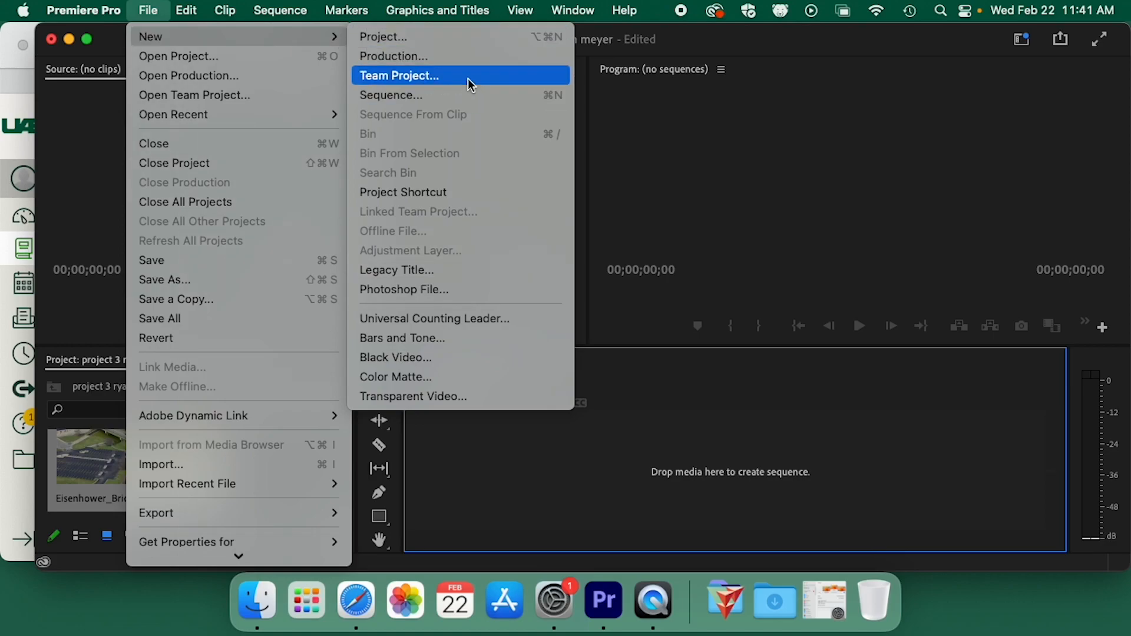
left_click(458, 99)
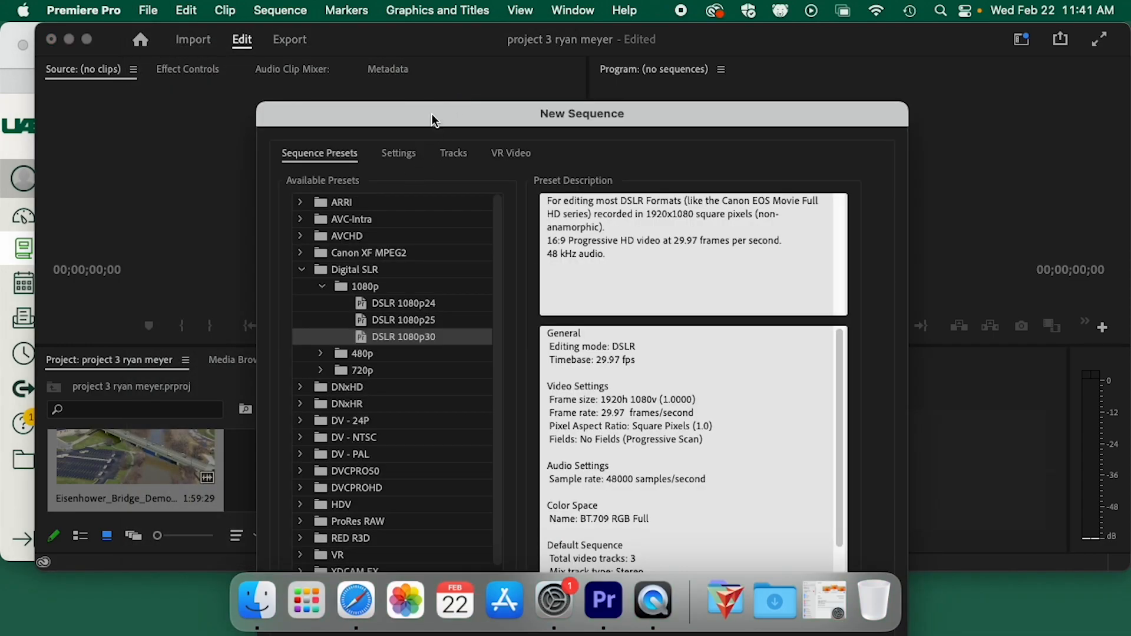
left_click_drag(432, 117, 469, 34)
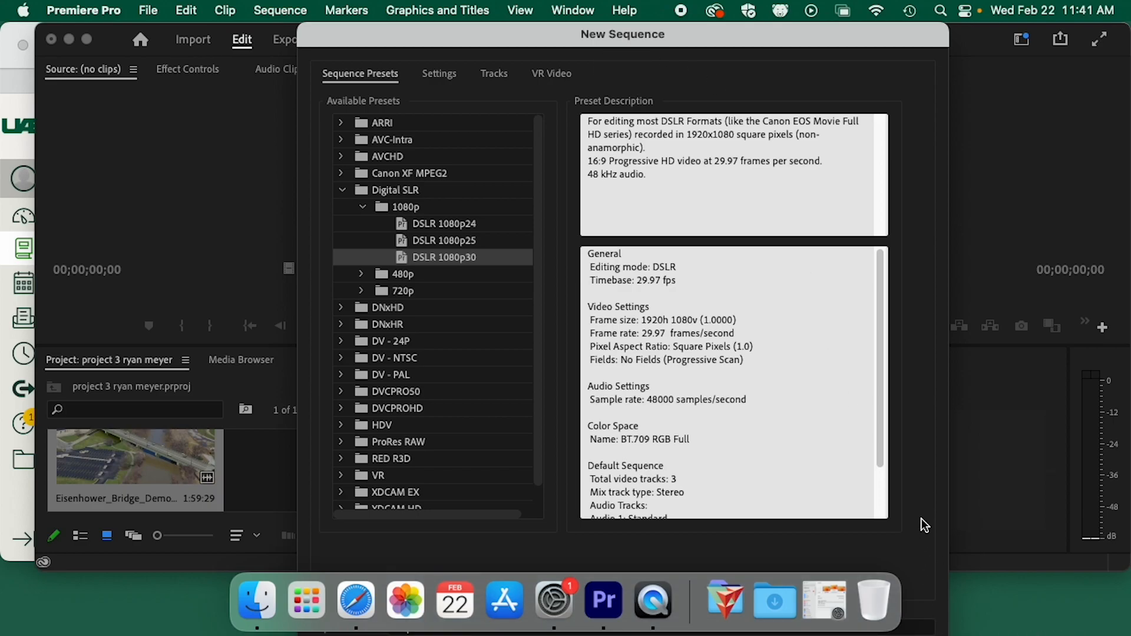
left_click(947, 589)
left_click(470, 224)
left_click(469, 224)
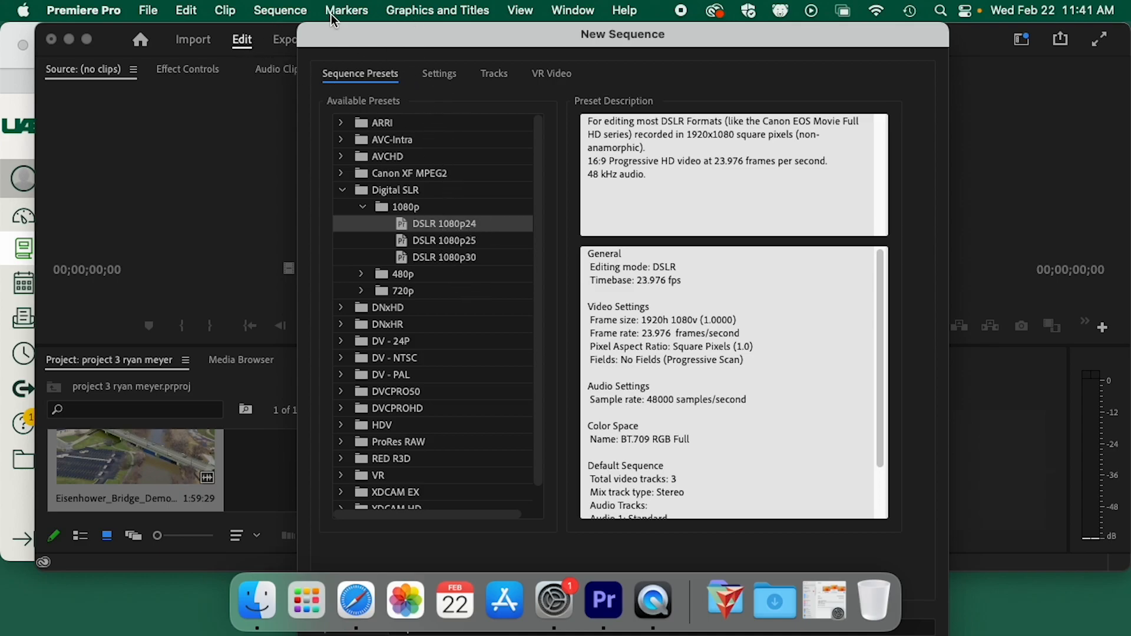
left_click_drag(314, 29, 415, 23)
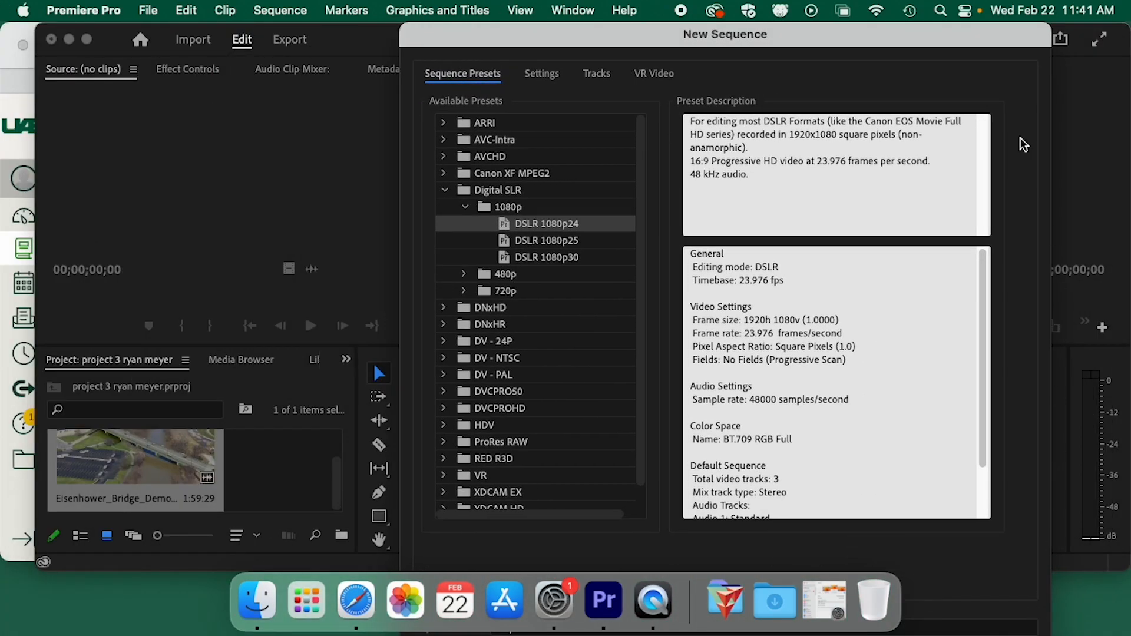
left_click(1004, 11)
left_click(1003, 46)
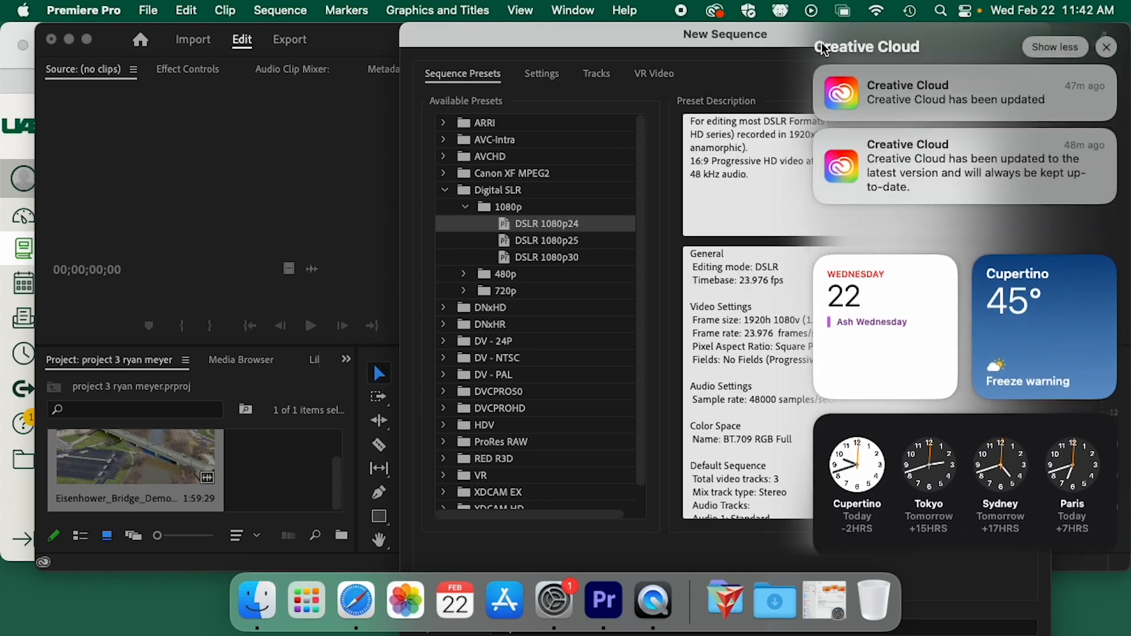
left_click(785, 37)
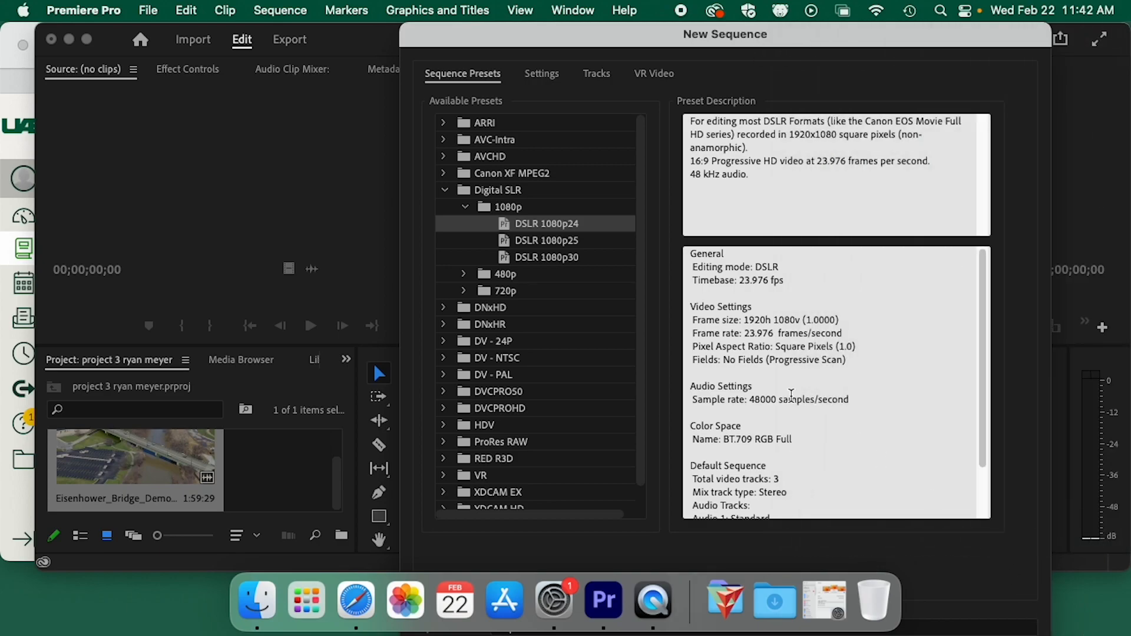
key("Return")
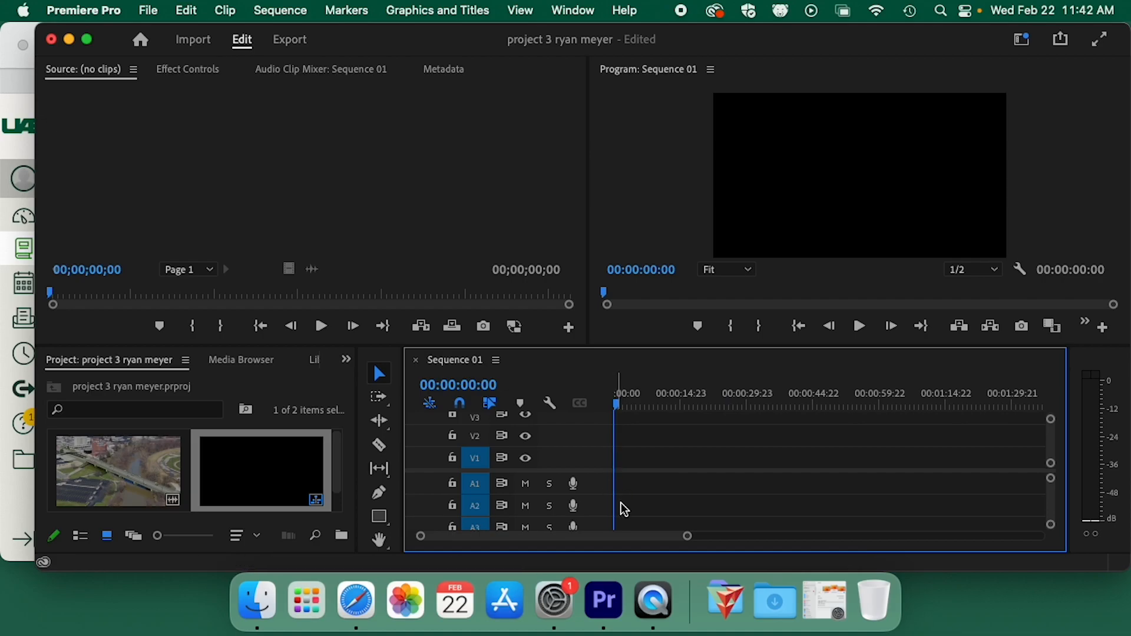
- Place the Eisenhower bridge timelapse clip at the start of tracks V1 and A1, keeping the existing sequence settings
scroll(718, 481, "down", 2)
scroll(688, 500, "up", 2)
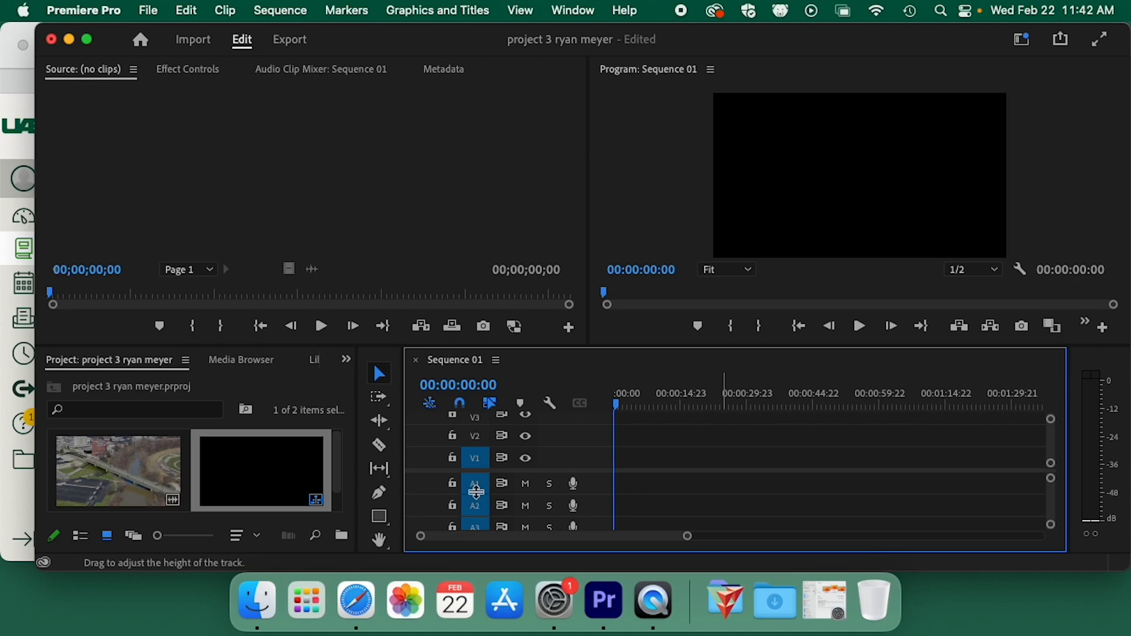
double_click(128, 464)
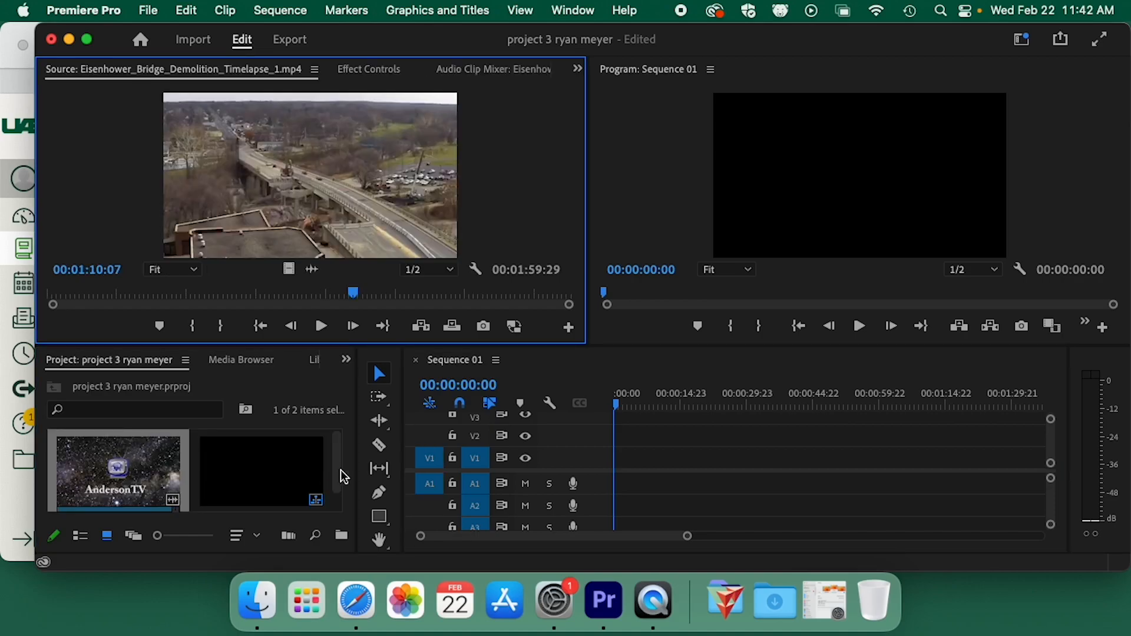
left_click_drag(326, 175, 609, 482)
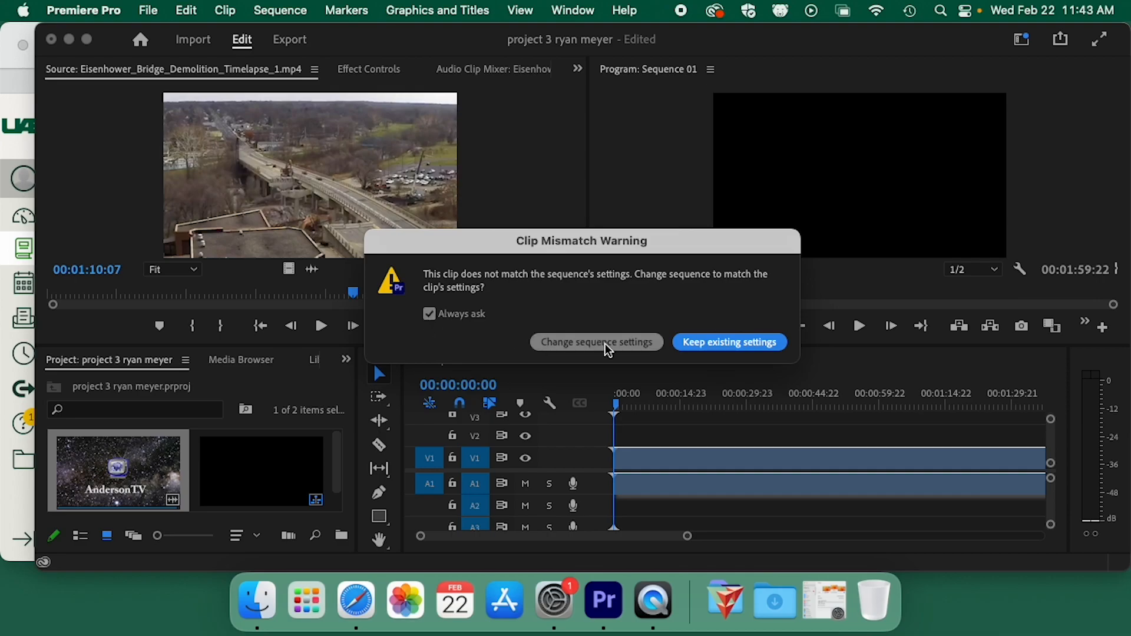
left_click(734, 344)
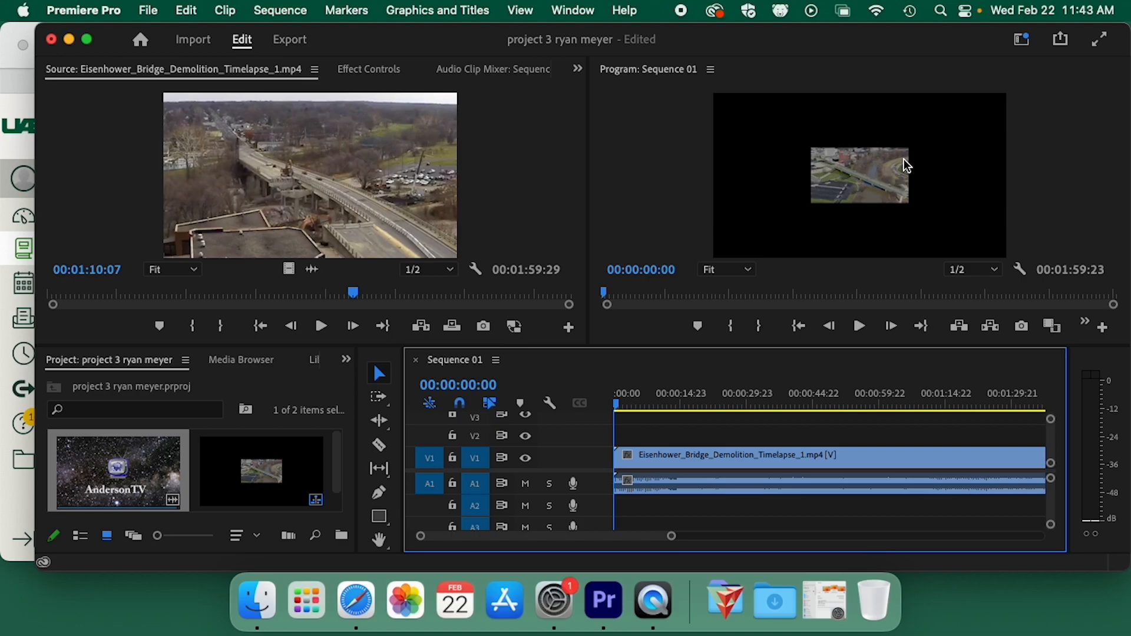
- Select the timelapse clip in the sequence and show its Effect Controls
left_click(737, 466)
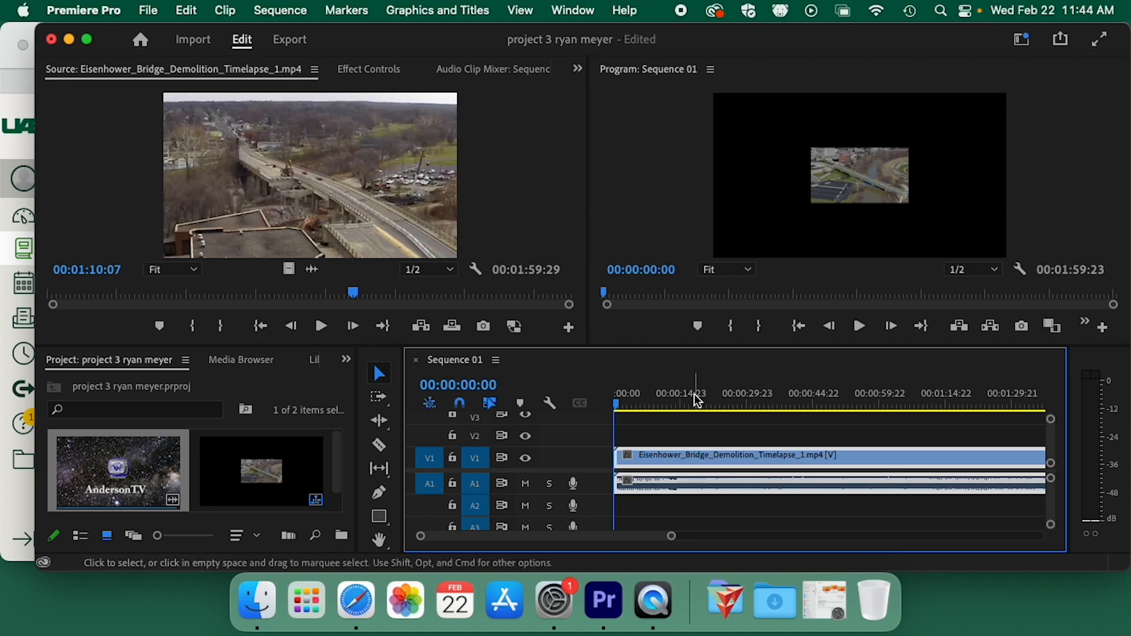
left_click(706, 436)
left_click(706, 459)
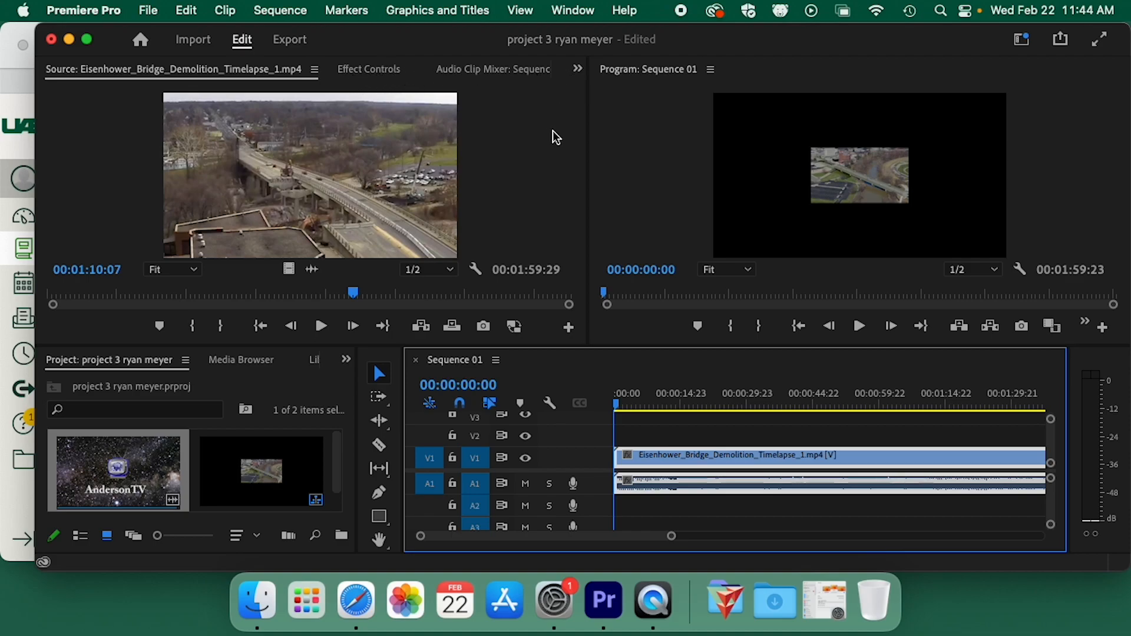
left_click(579, 69)
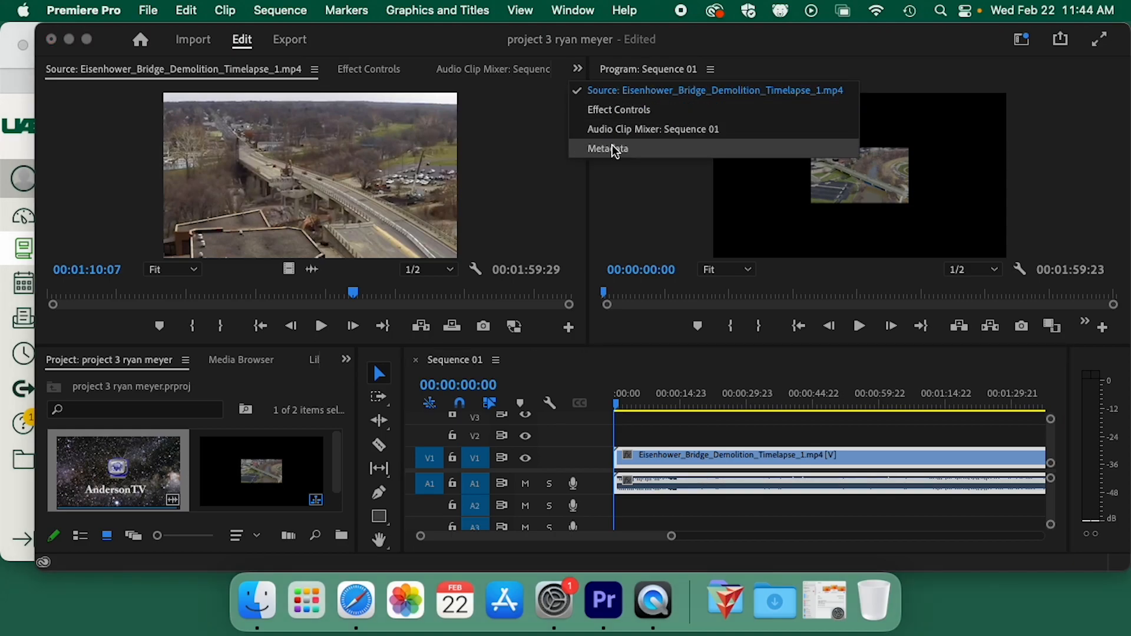
left_click(386, 97)
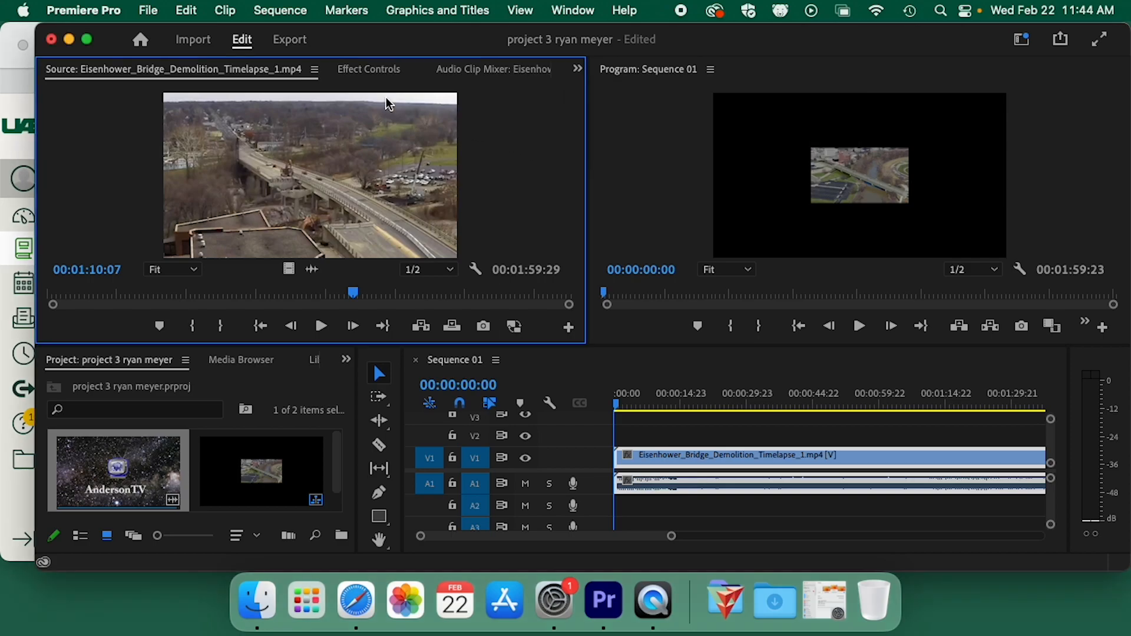
left_click(371, 71)
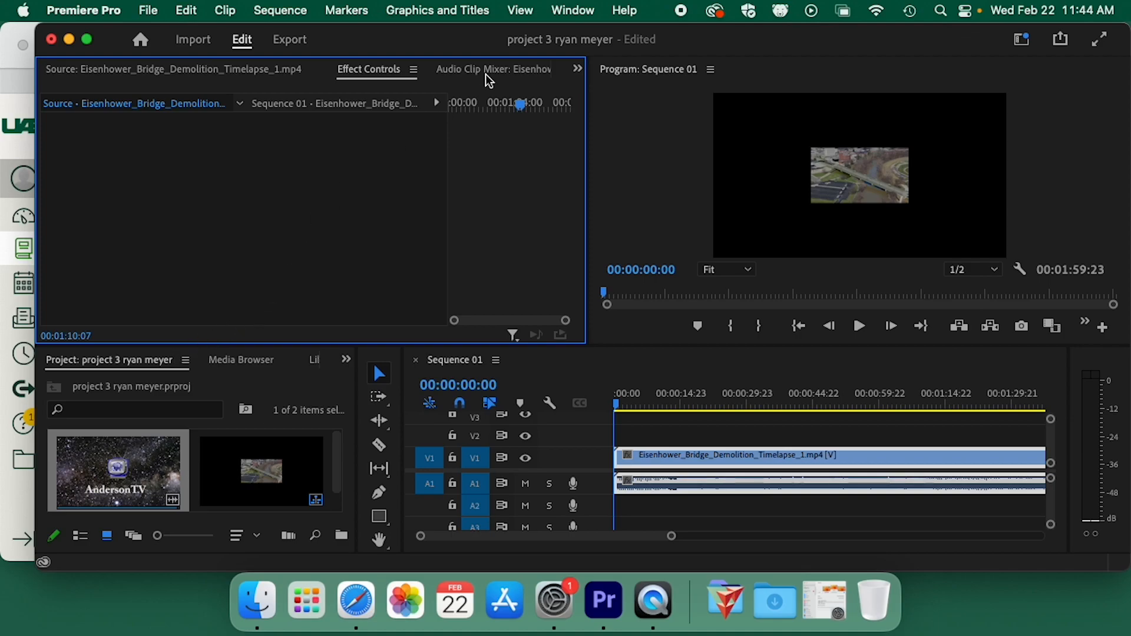
left_click(578, 70)
left_click(464, 177)
left_click(809, 460)
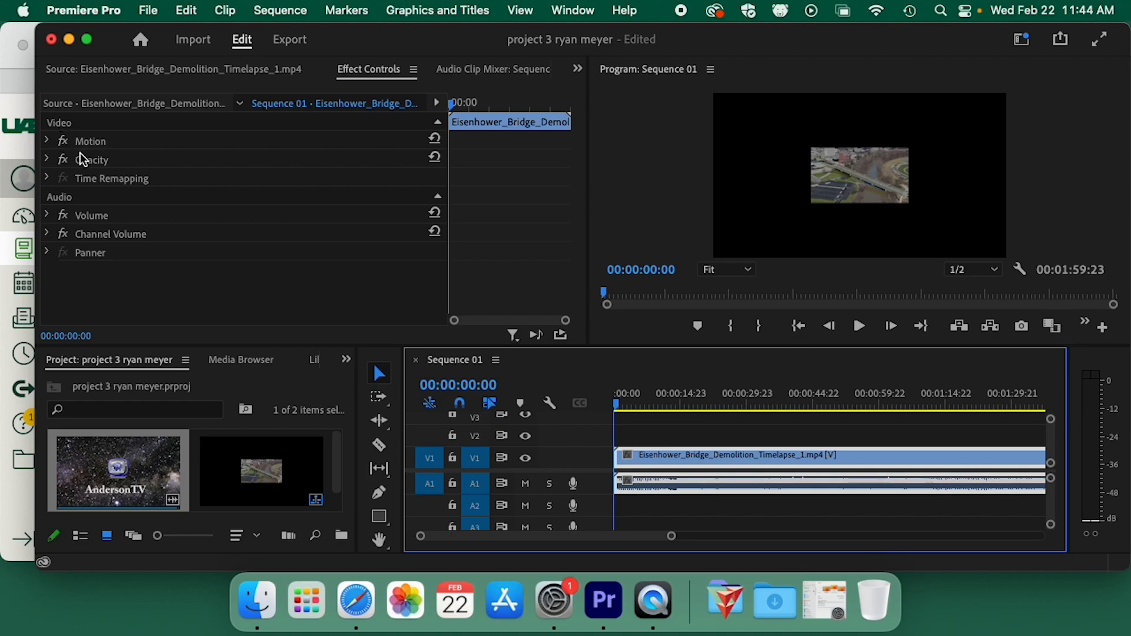
- Expand the clip's Motion properties and set Scale to 300 so the video fills the frame
left_click(48, 142)
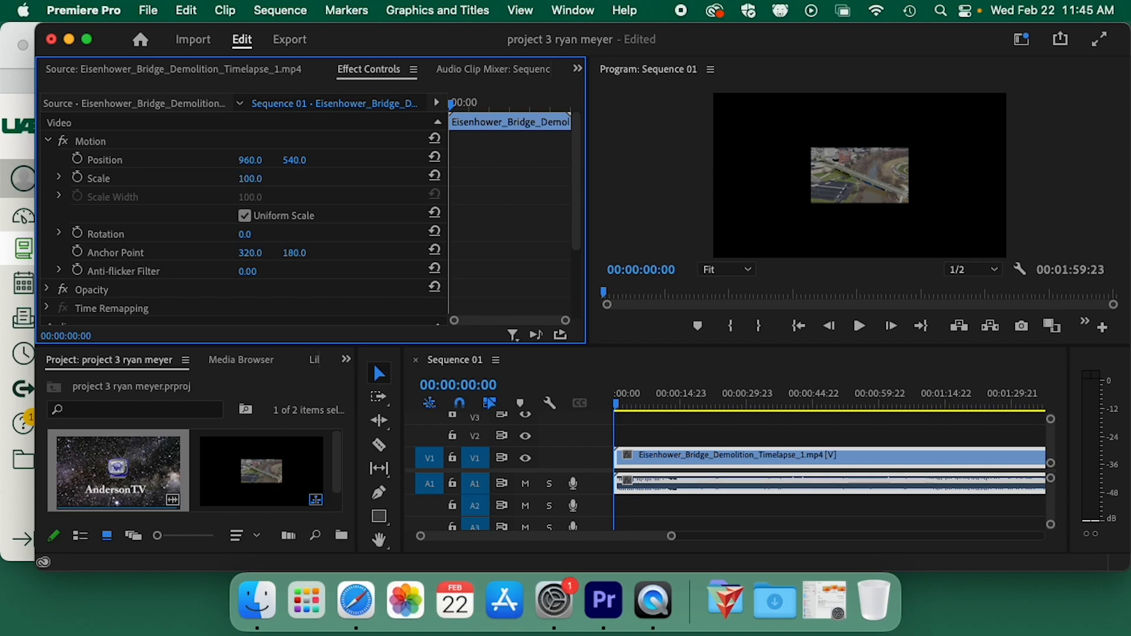
left_click_drag(249, 178, 368, 178)
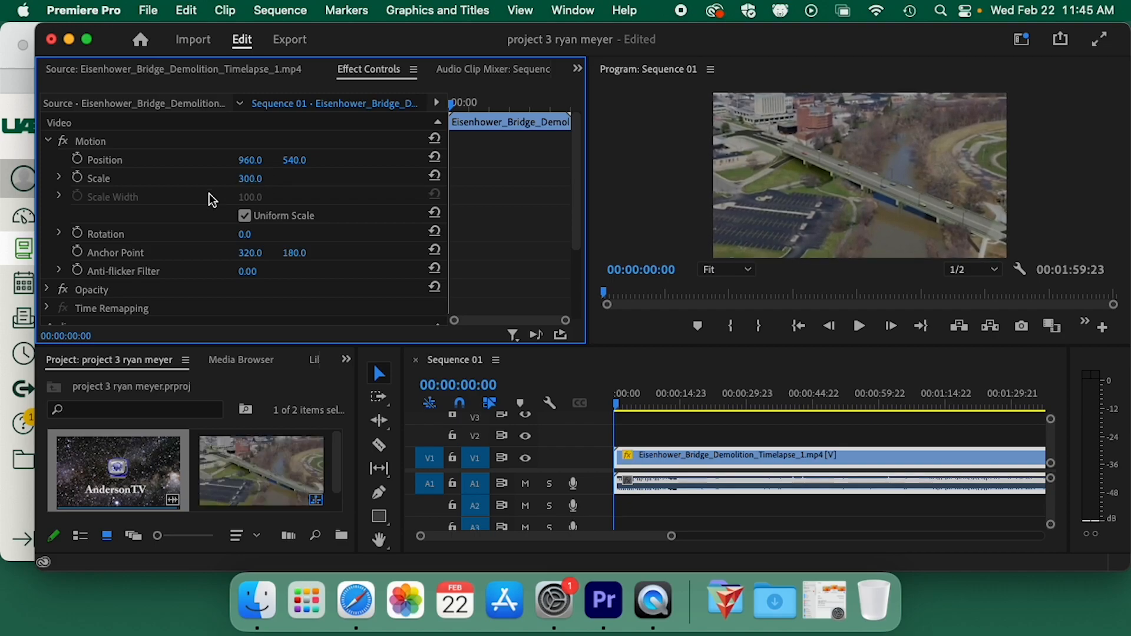
left_click(248, 183)
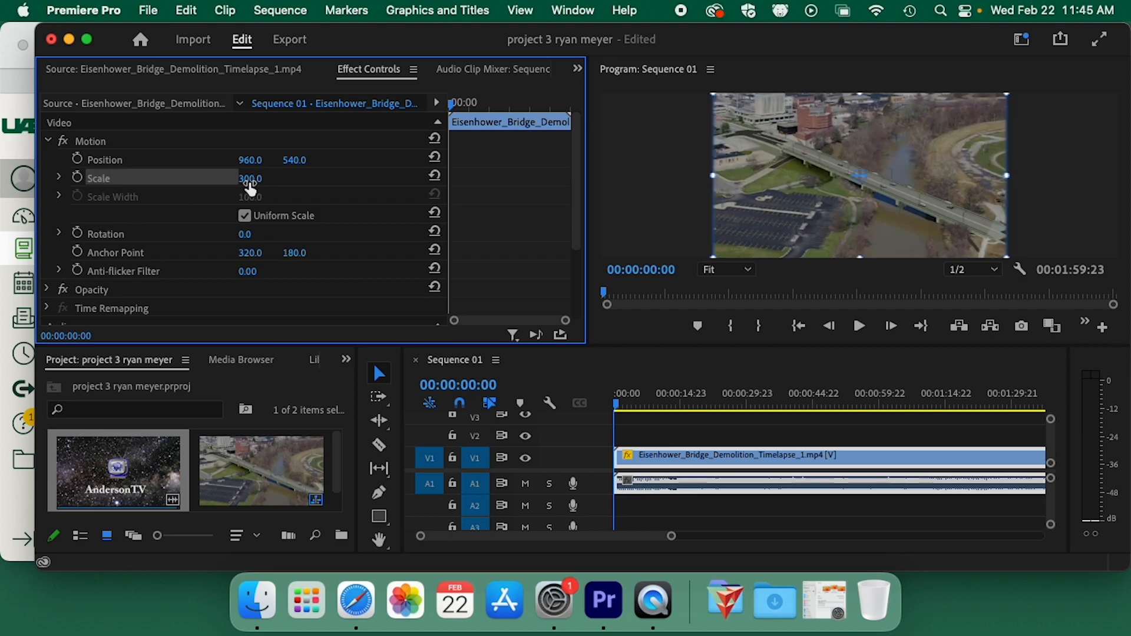
left_click(251, 179)
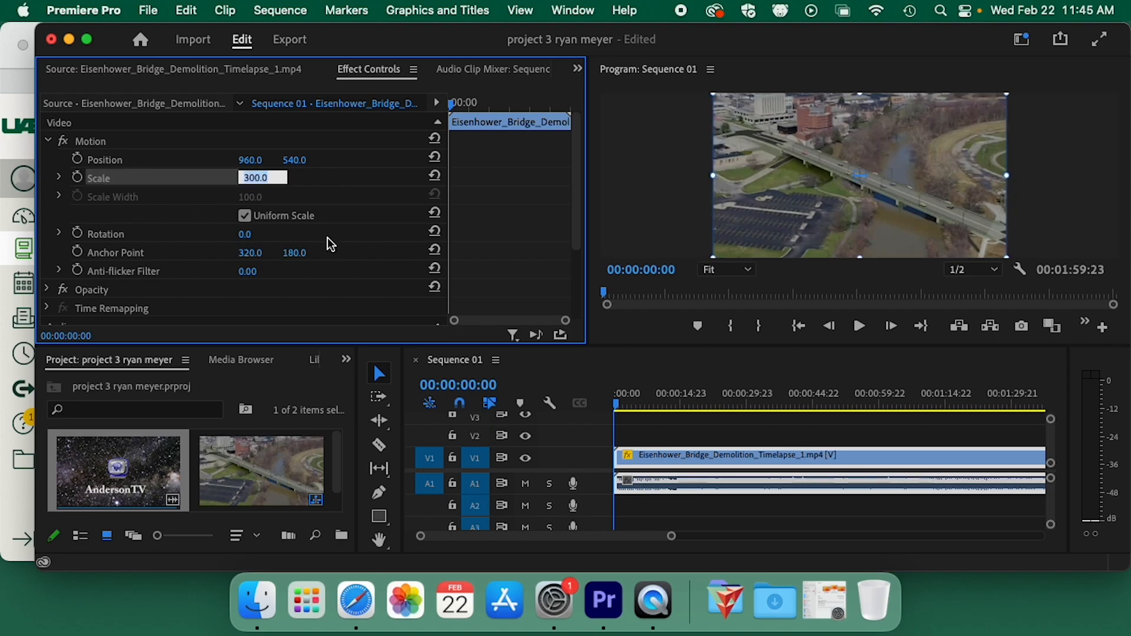
left_click(316, 177)
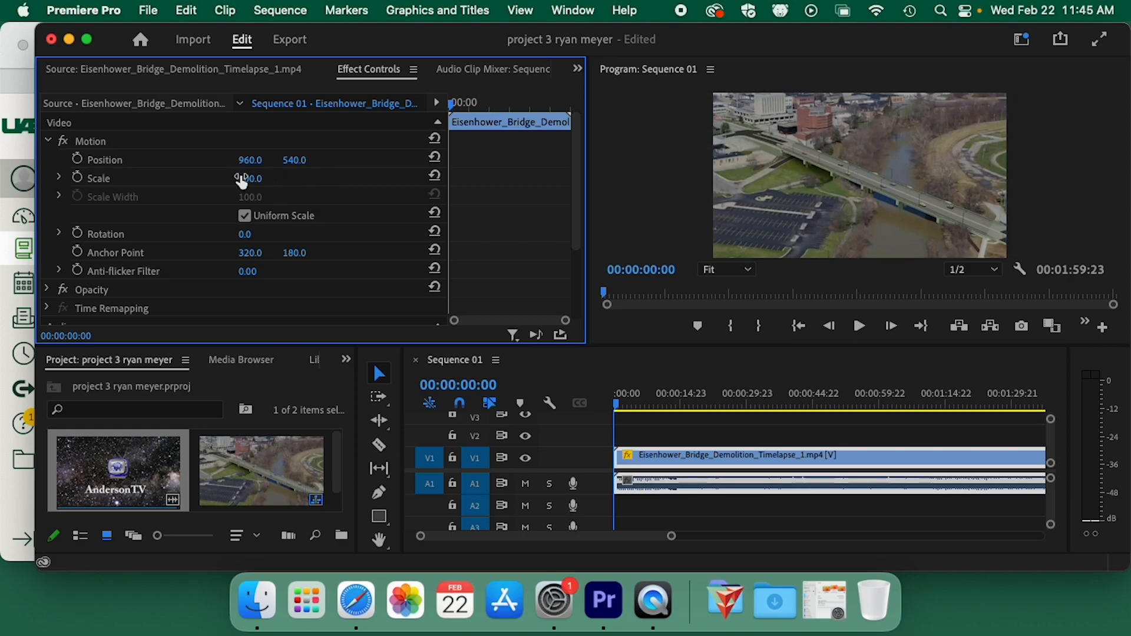
mouse_move(255, 181)
left_mouse_down()
mouse_move(200, 180)
mouse_move(255, 180)
left_mouse_up()
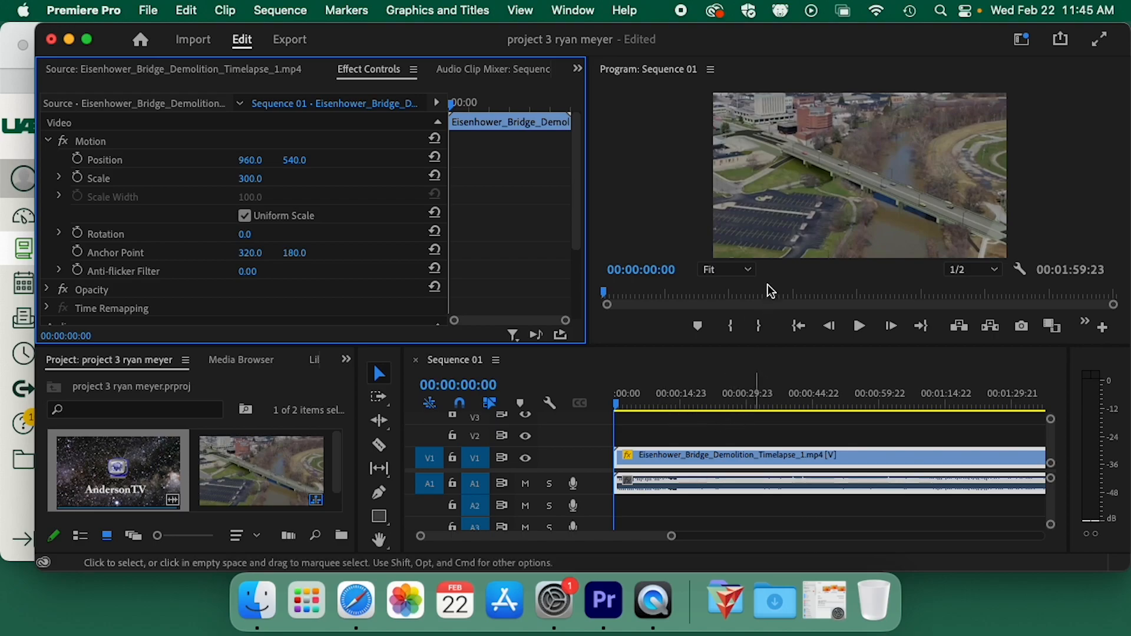
- Play the sequence from the beginning and again from about 00:00:47 to check the scaled video
left_click_drag(650, 403, 613, 412)
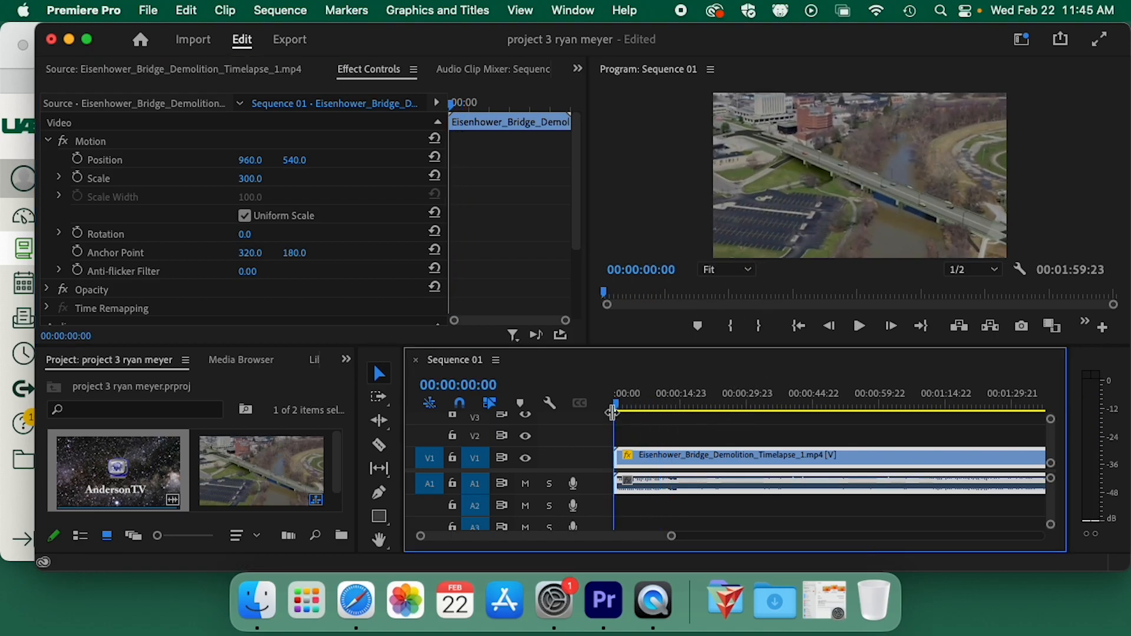
key("space")
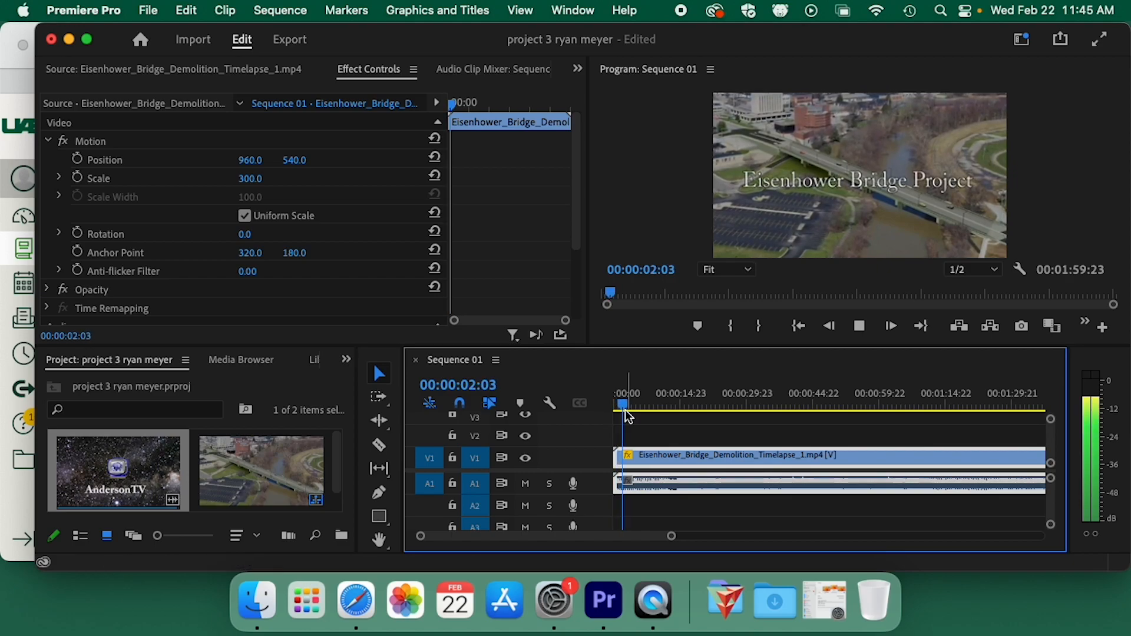
left_click_drag(631, 406, 822, 403)
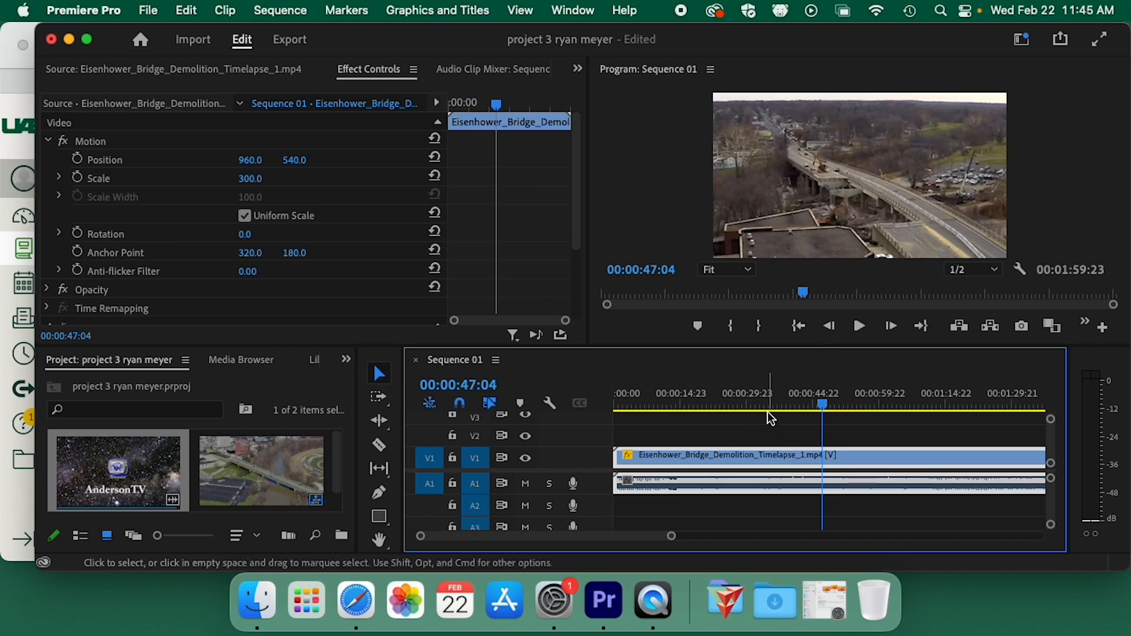
key("space")
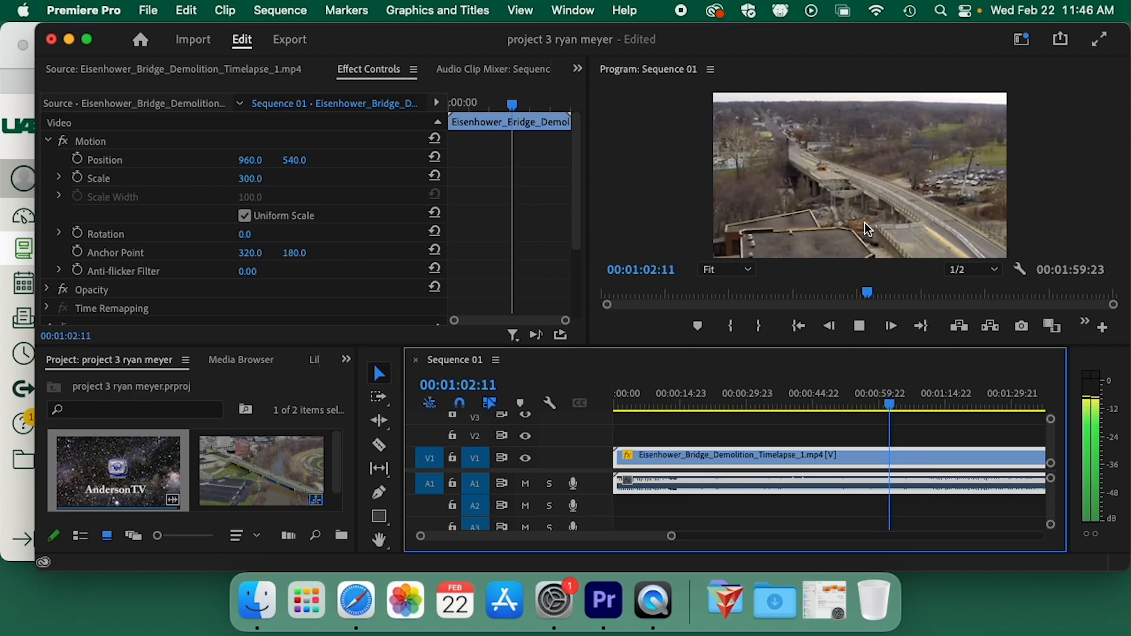
key("space")
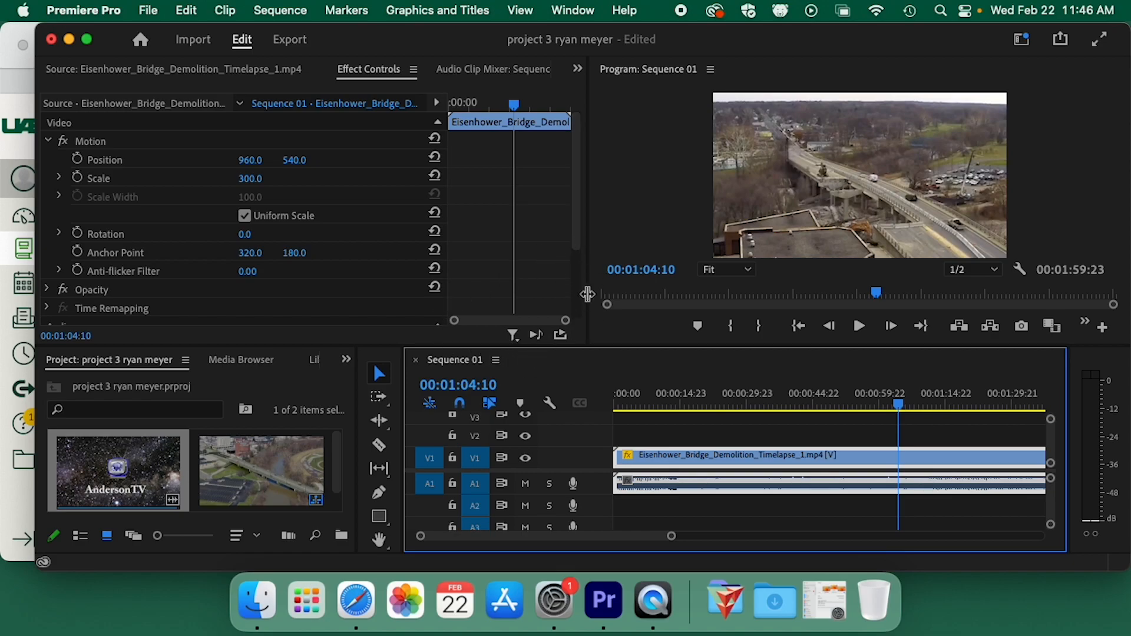
- Enlarge the Program monitor by shrinking the panels beside and beneath it, and play the sequence briefly
left_click_drag(587, 284, 327, 284)
left_click_drag(510, 348, 532, 481)
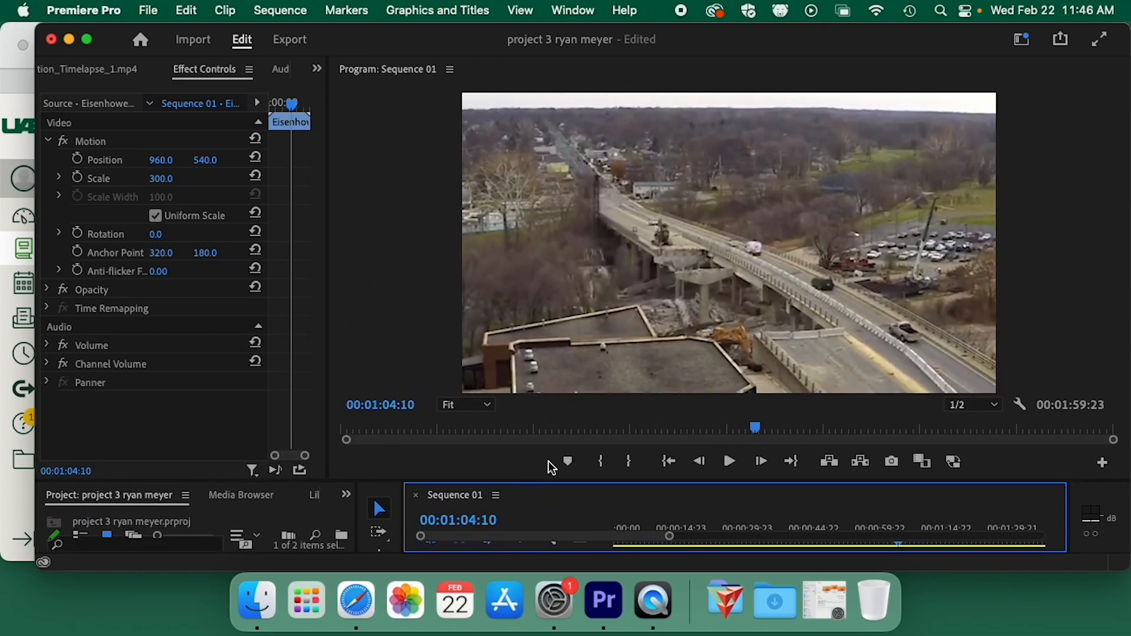
key("space")
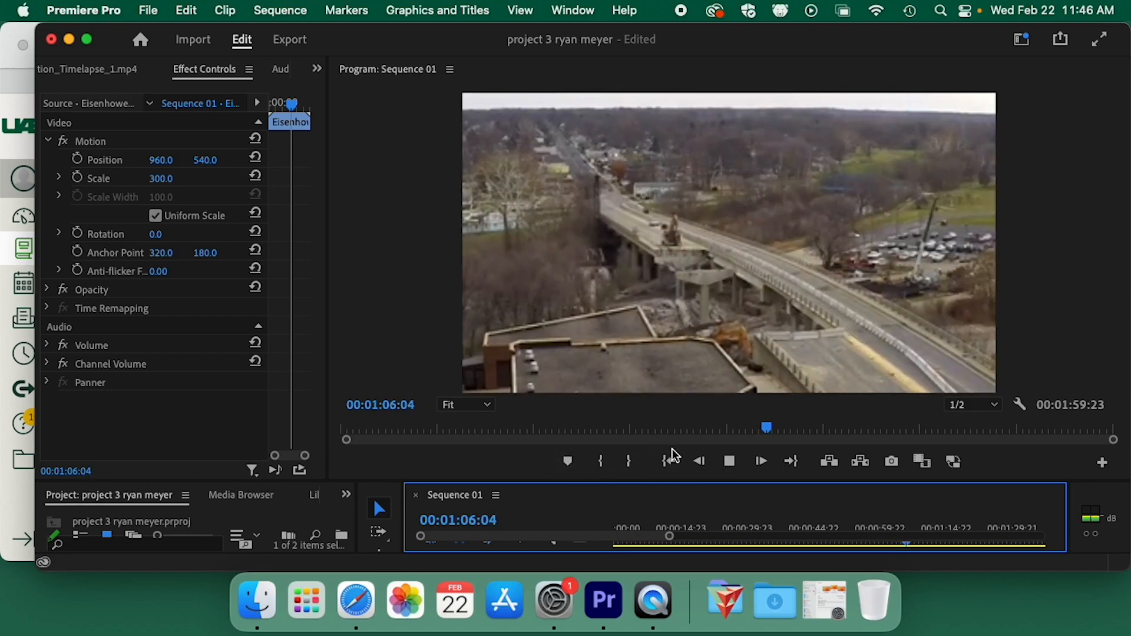
key("space")
- Set the Program monitor's playback resolution to Full and play the sequence briefly to check the picture quality
left_click(993, 405)
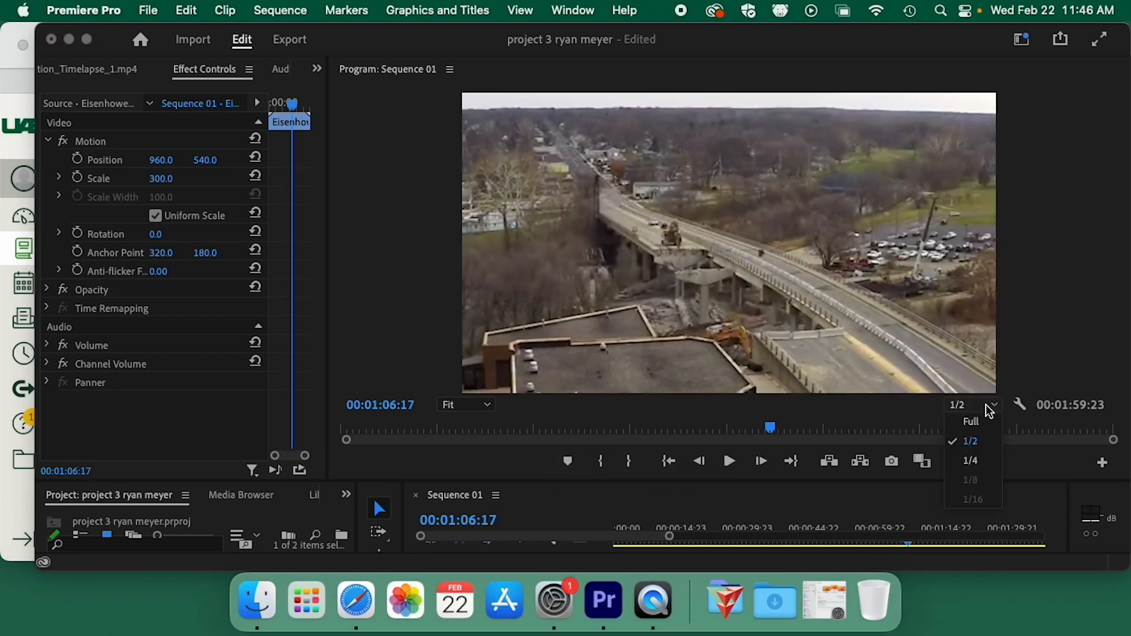
left_click(974, 420)
key("space")
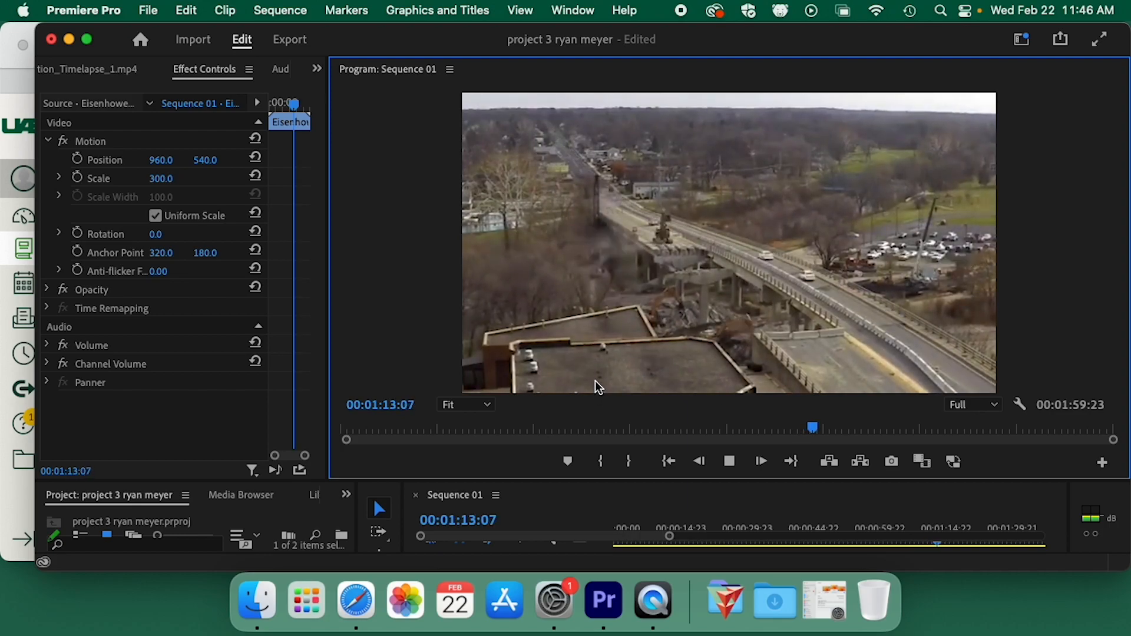
key("space")
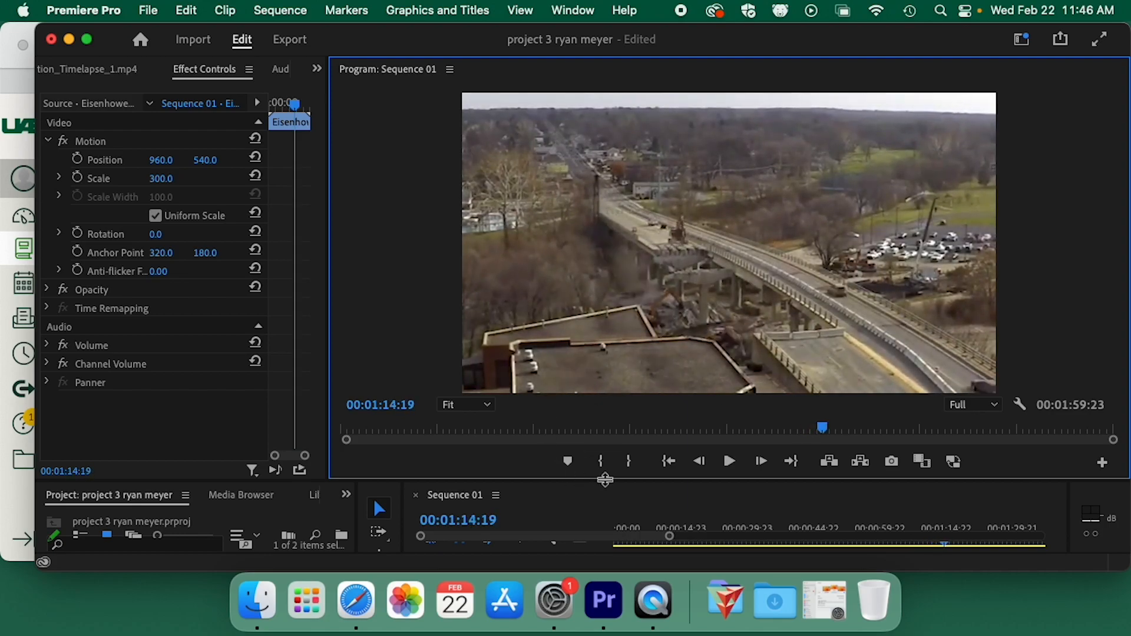
- Enlarge the timeline panel, move the playhead to 00:00:47:22 and fit the whole timelapse clip in the timeline view
left_click_drag(605, 480, 674, 390)
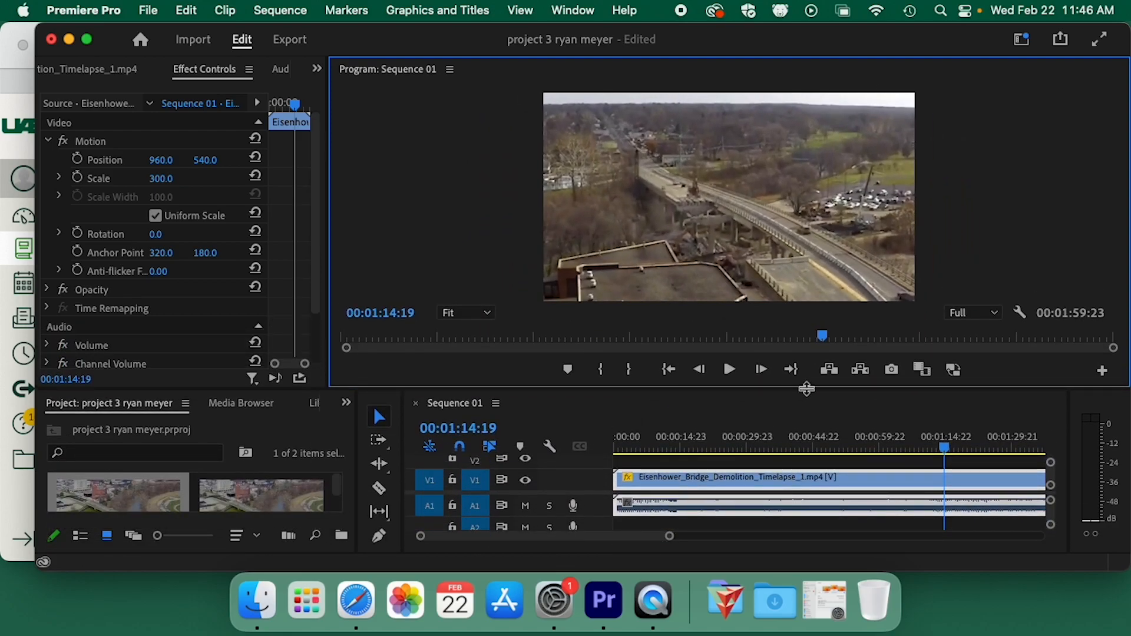
mouse_move(813, 444)
left_mouse_down()
mouse_move(823, 443)
mouse_move(760, 443)
mouse_move(846, 447)
mouse_move(799, 456)
mouse_move(825, 456)
left_mouse_up()
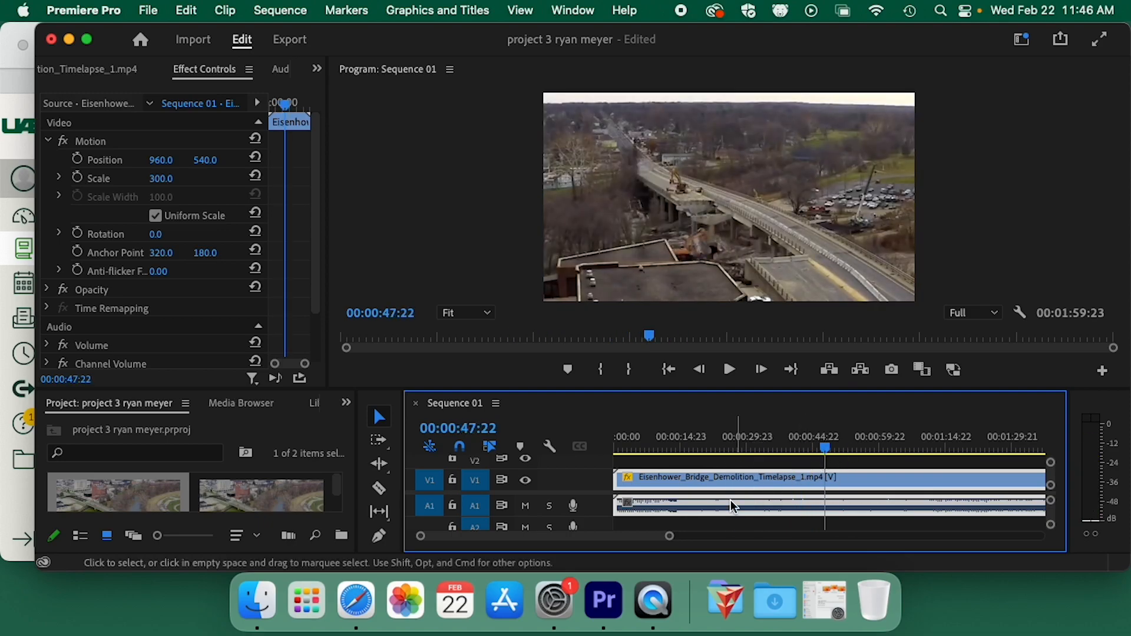
left_click_drag(669, 536, 765, 551)
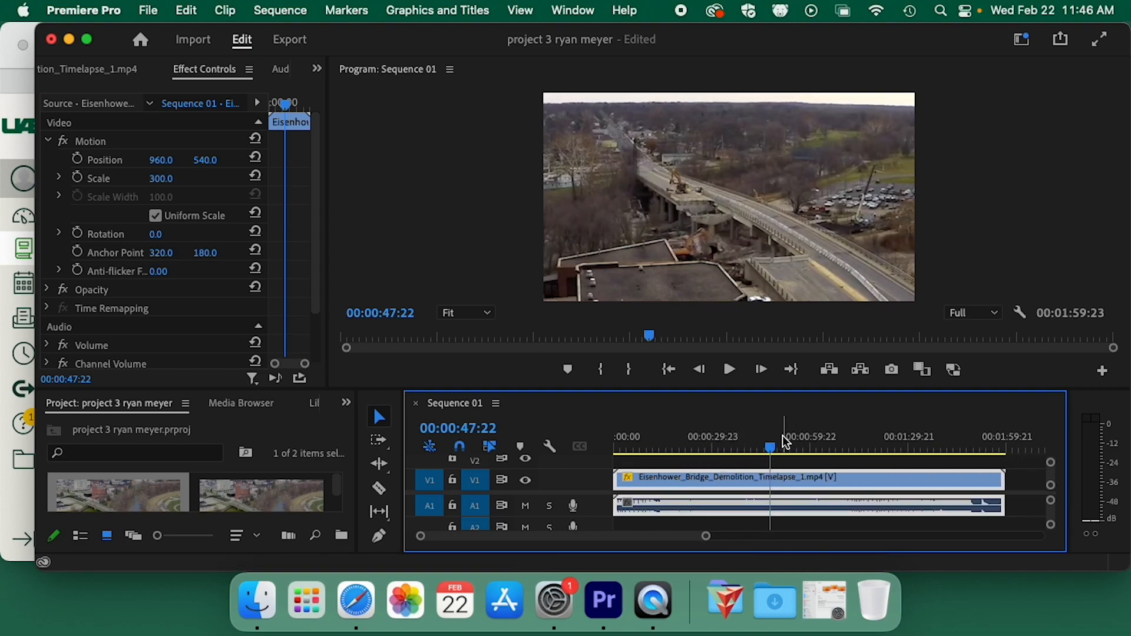
- Trim the start of the timelapse clip to 00:00:43:10 and play the sequence briefly from the new start
mouse_move(774, 453)
left_mouse_down()
mouse_move(647, 453)
mouse_move(758, 460)
left_mouse_up()
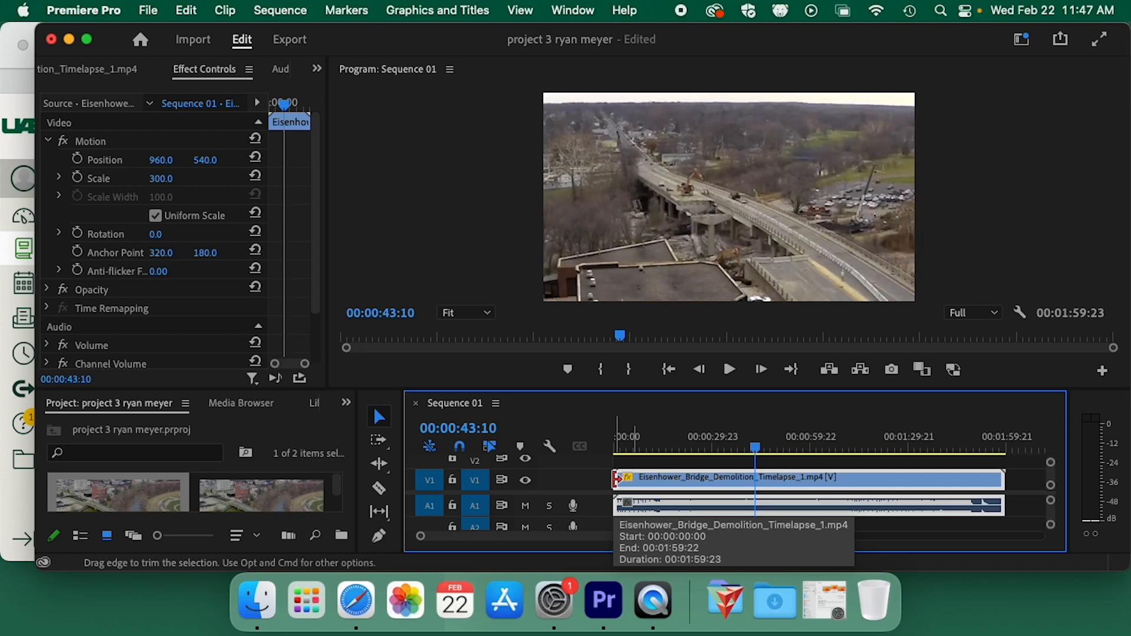
left_click_drag(617, 479, 755, 485)
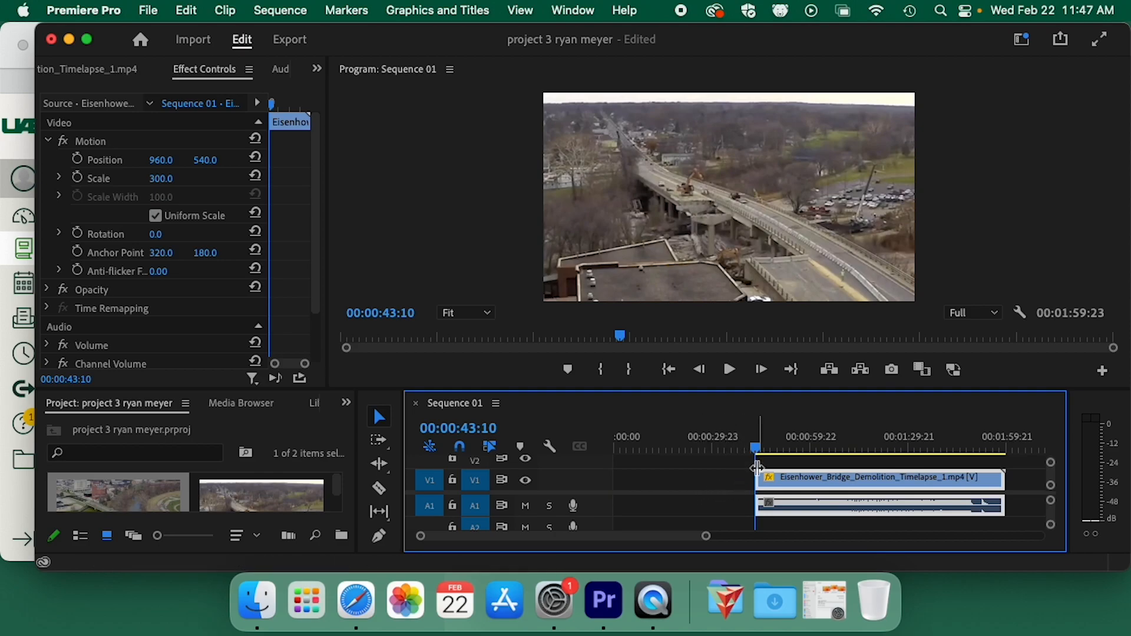
left_click_drag(752, 456, 734, 458)
key("space")
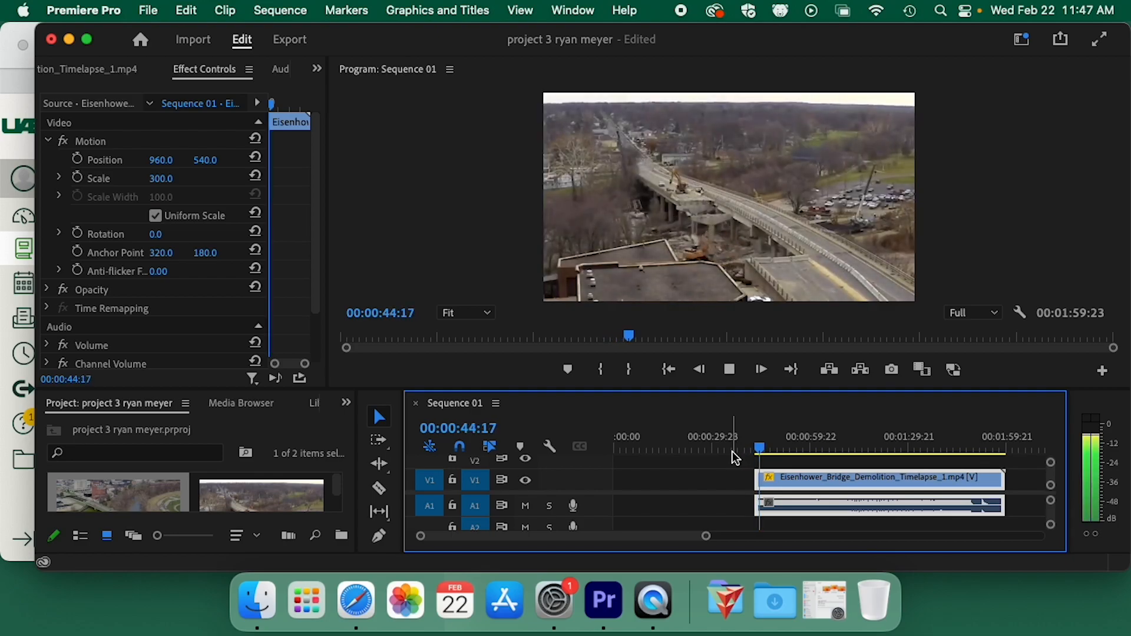
key("space")
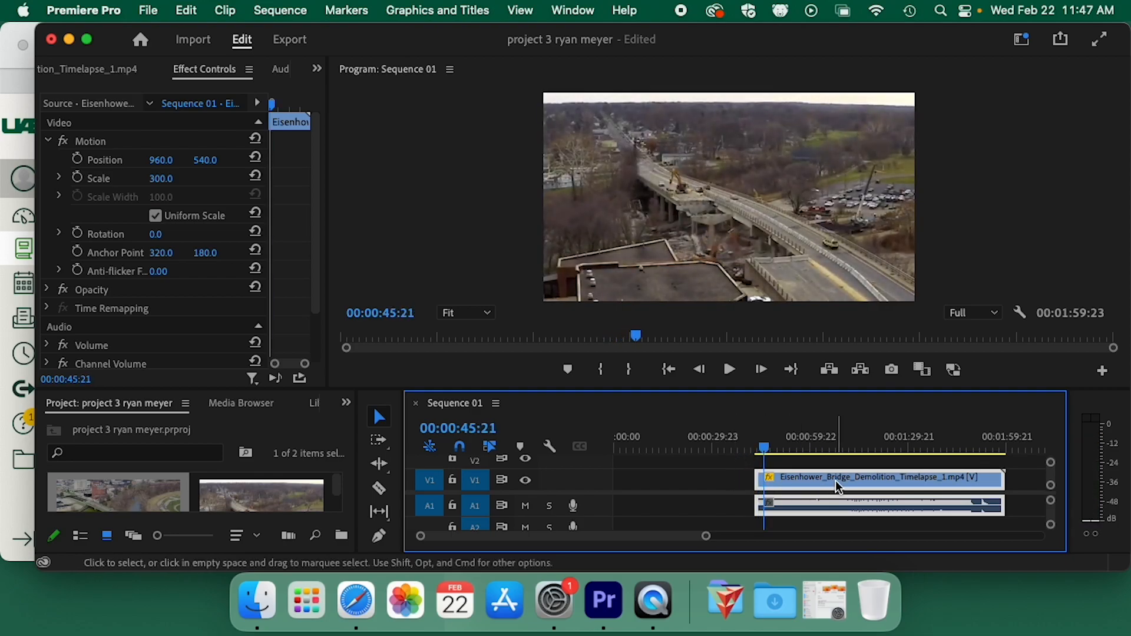
- Move the trimmed clip to the start of the sequence and trim its end to 00:00:52:14
left_click_drag(838, 488, 683, 493)
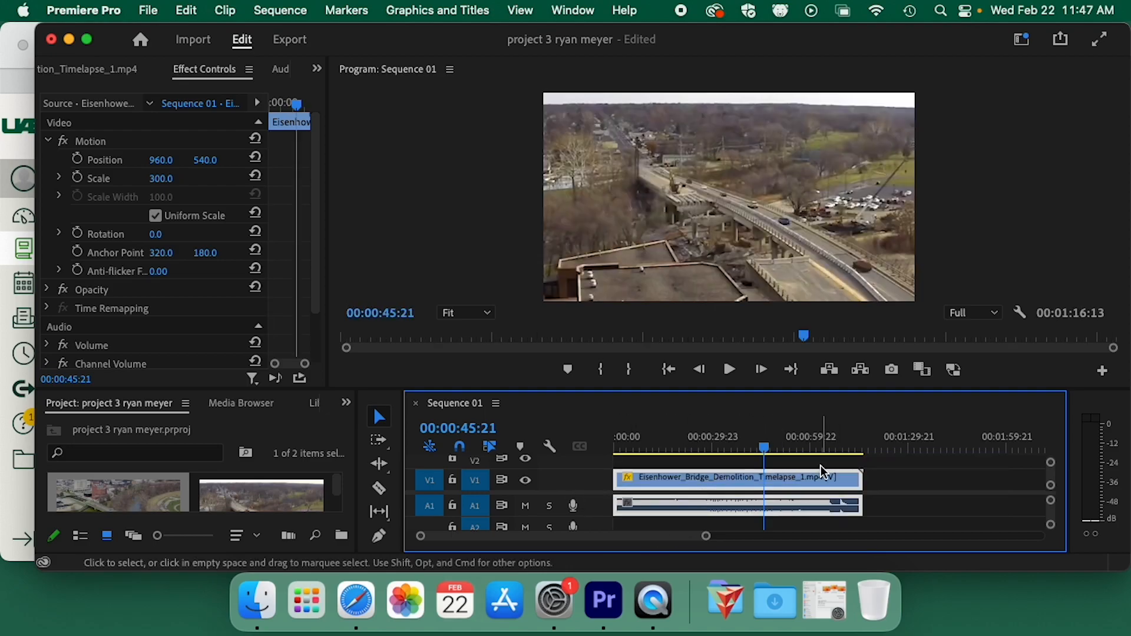
left_click_drag(754, 447, 788, 459)
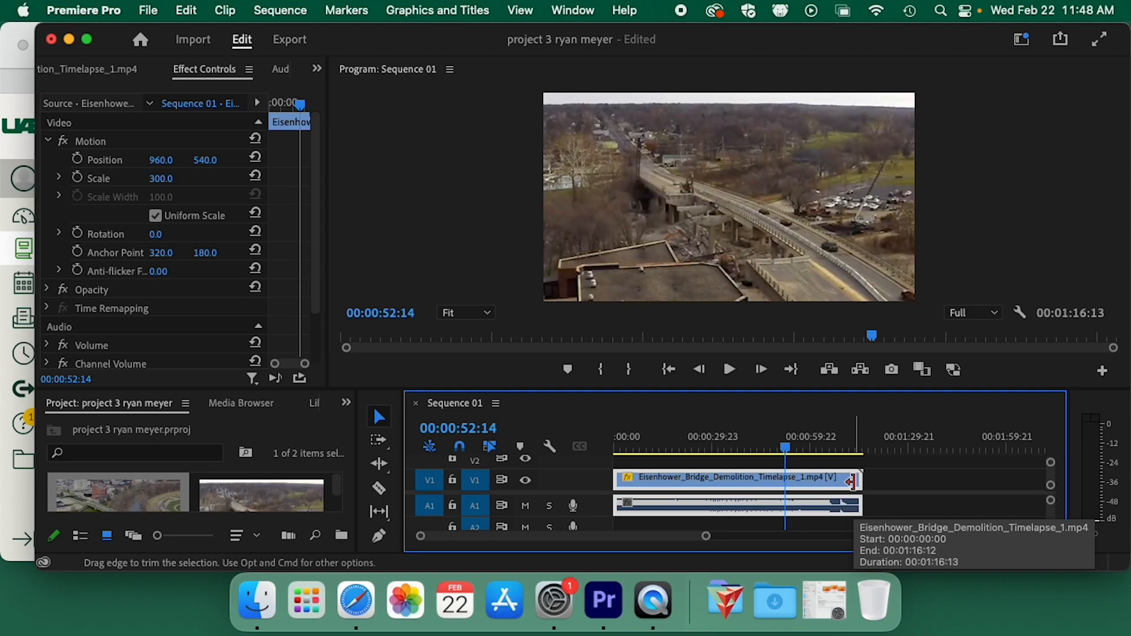
left_click_drag(856, 481, 783, 492)
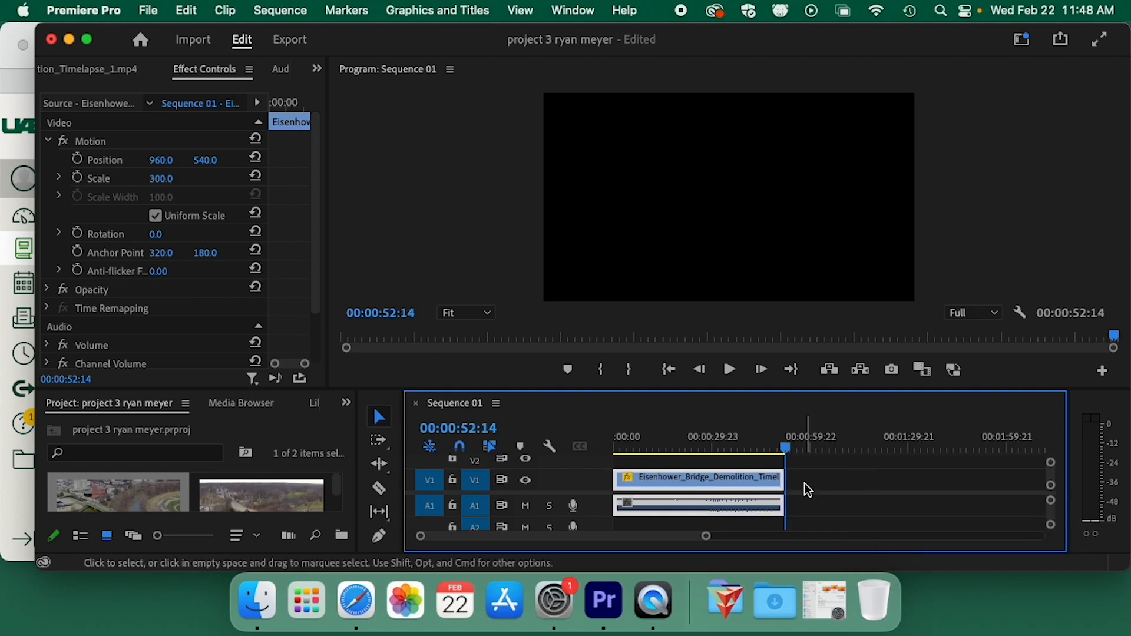
- Scrub through the trimmed clip, then undo the end trim, the move and the start trim
left_click(657, 450)
left_click_drag(656, 451, 718, 459)
key("super+z")
key("super+z")
key("super+z")
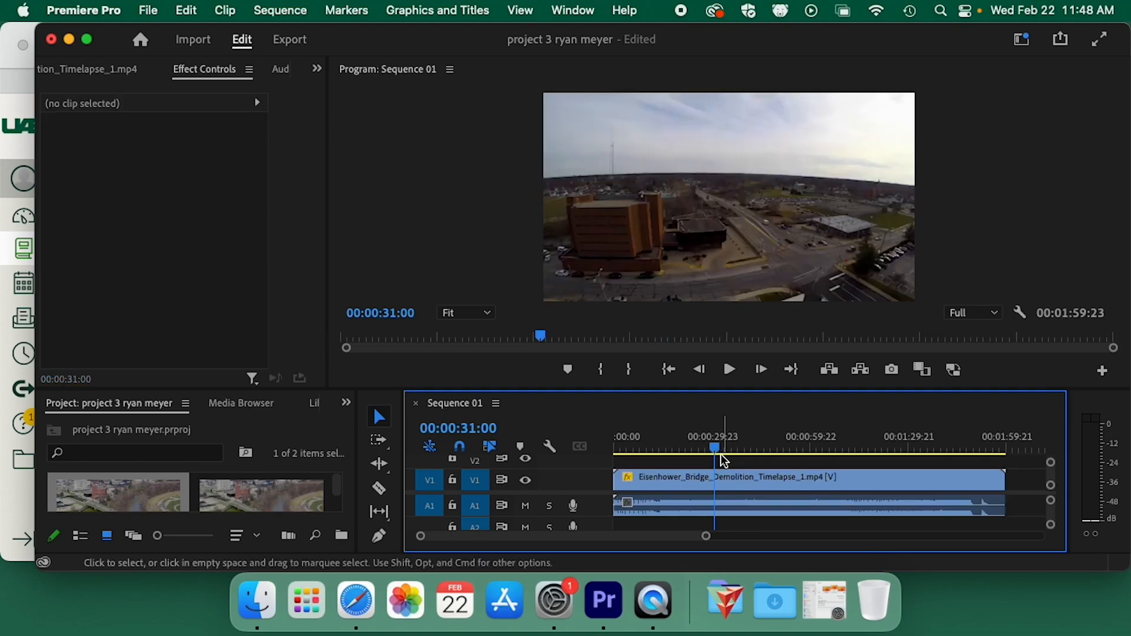
- Split the timelapse clip at 00:00:44:19 with the Razor tool
left_click(719, 451)
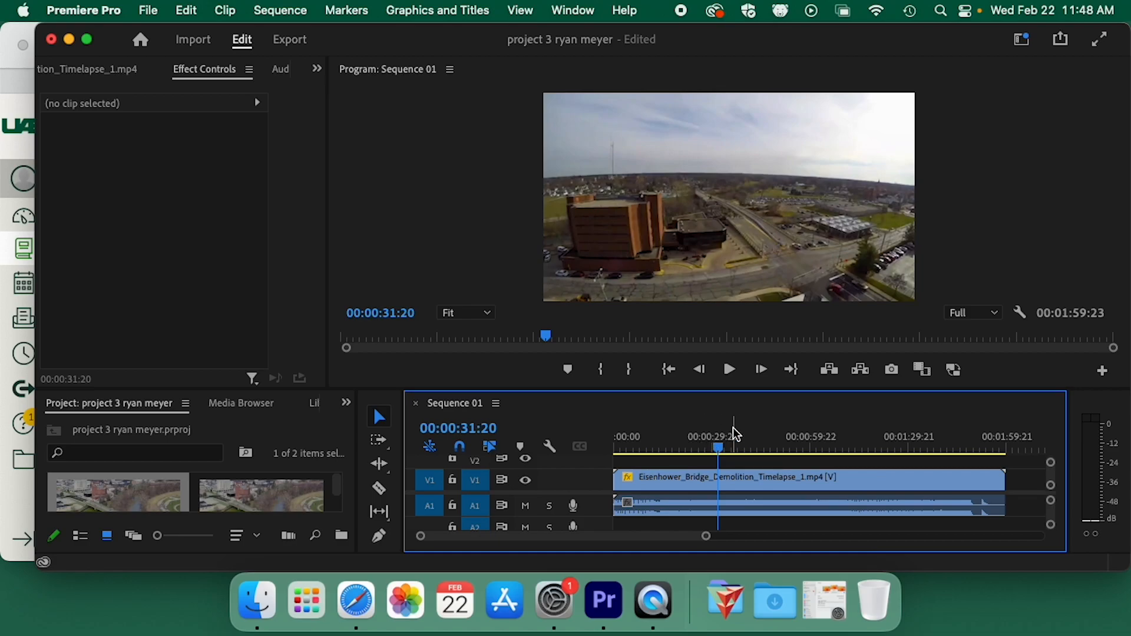
key("r")
key("c")
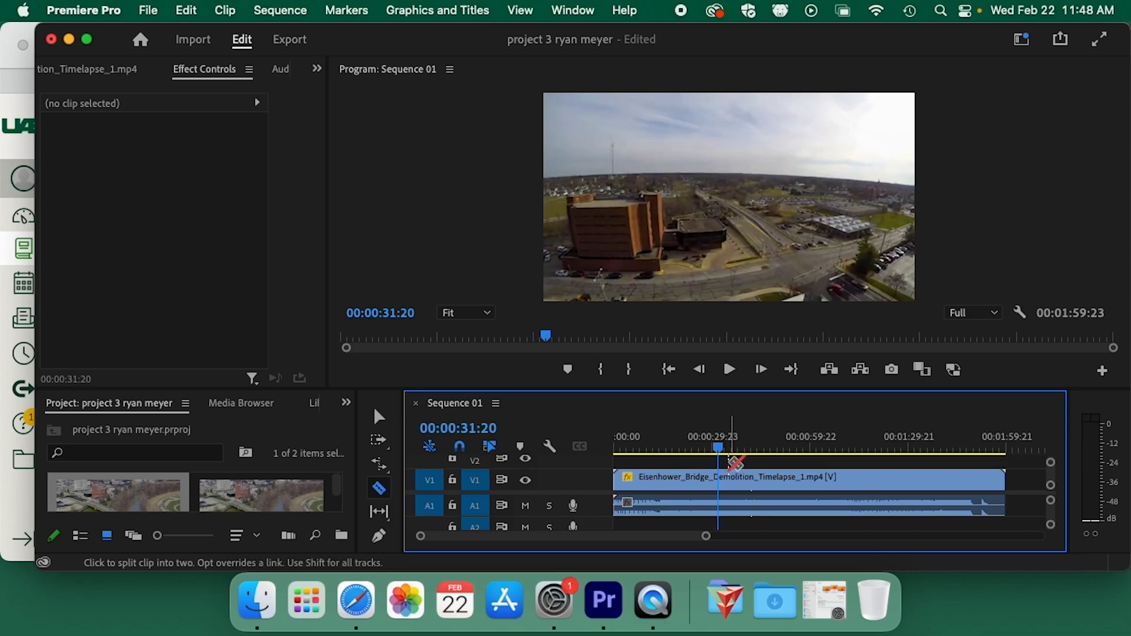
left_click_drag(719, 446, 760, 449)
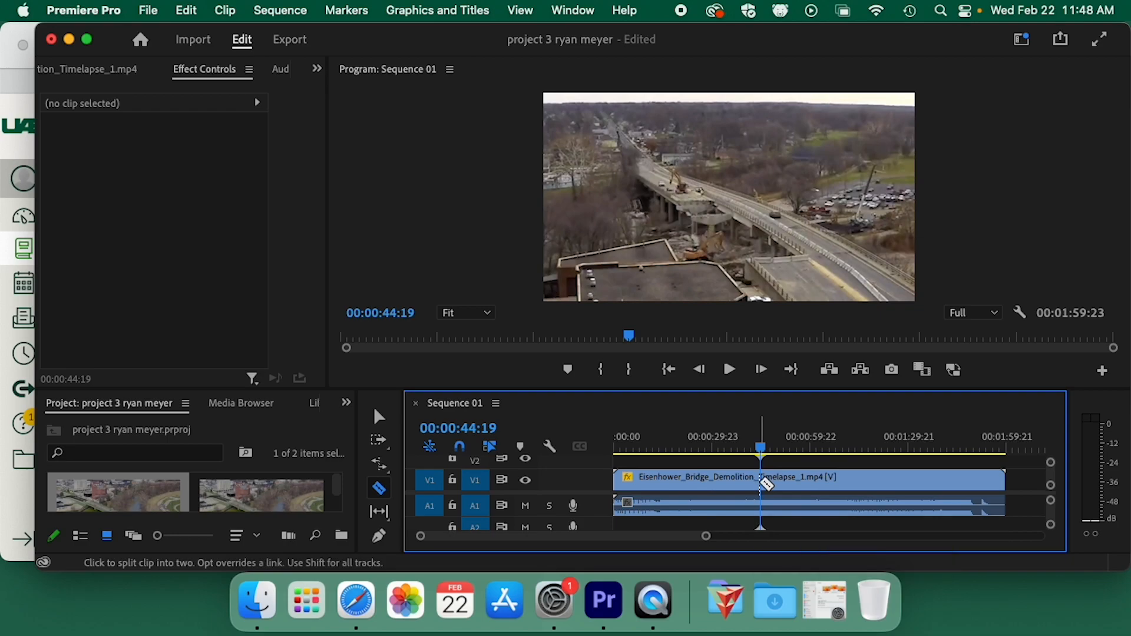
left_click(761, 480)
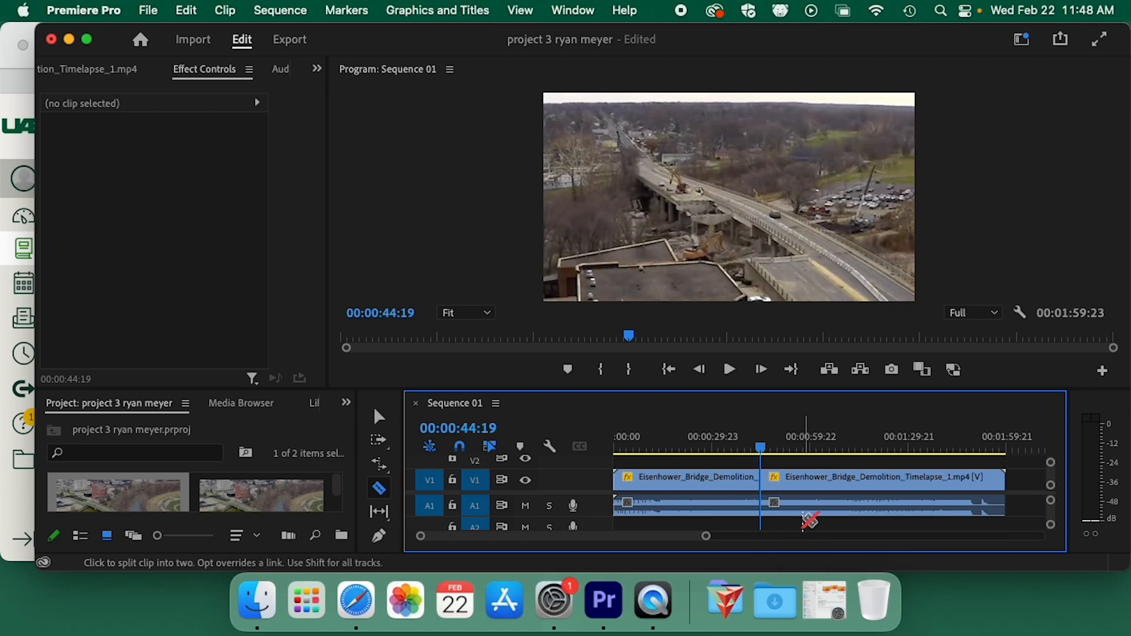
- Delete the part of the timelapse clip before the cut
key("v")
left_click(807, 449)
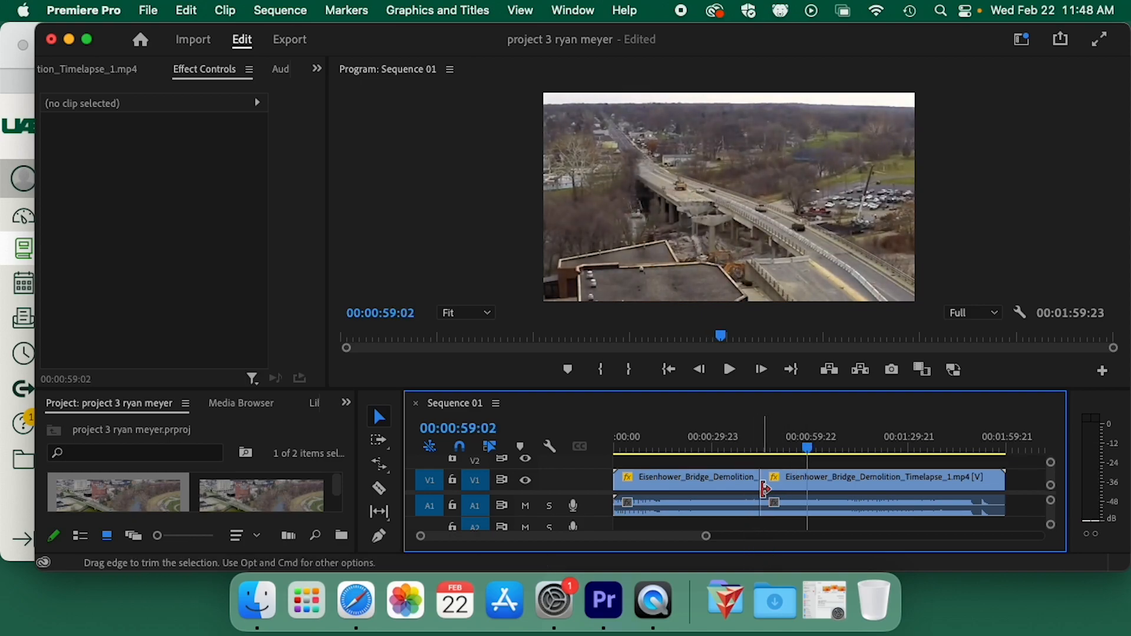
left_click(677, 484)
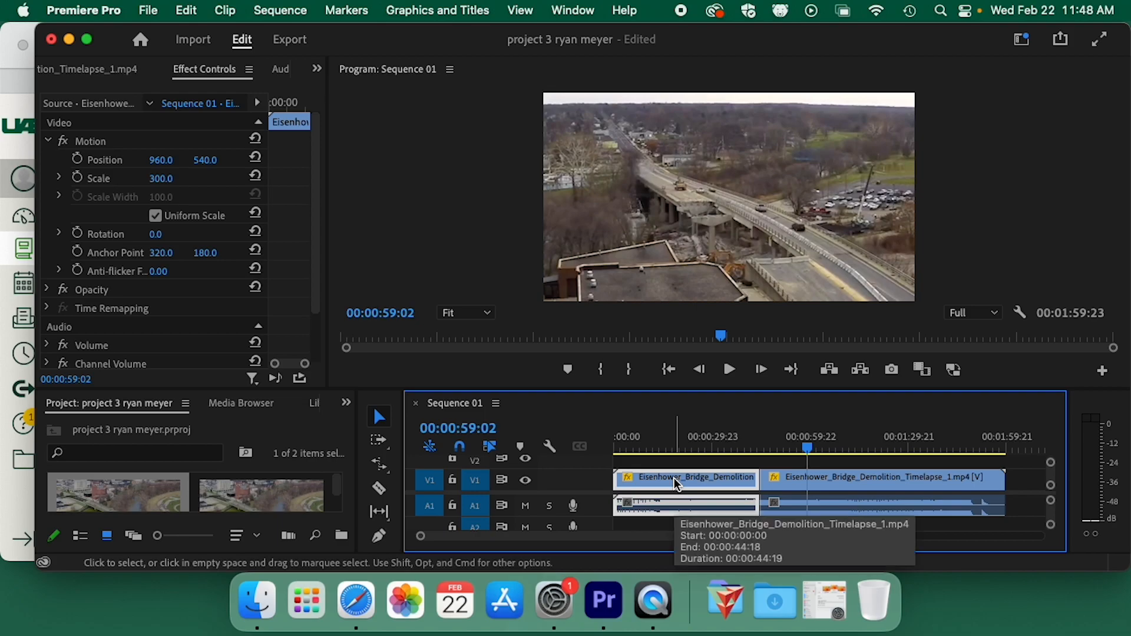
key("Delete")
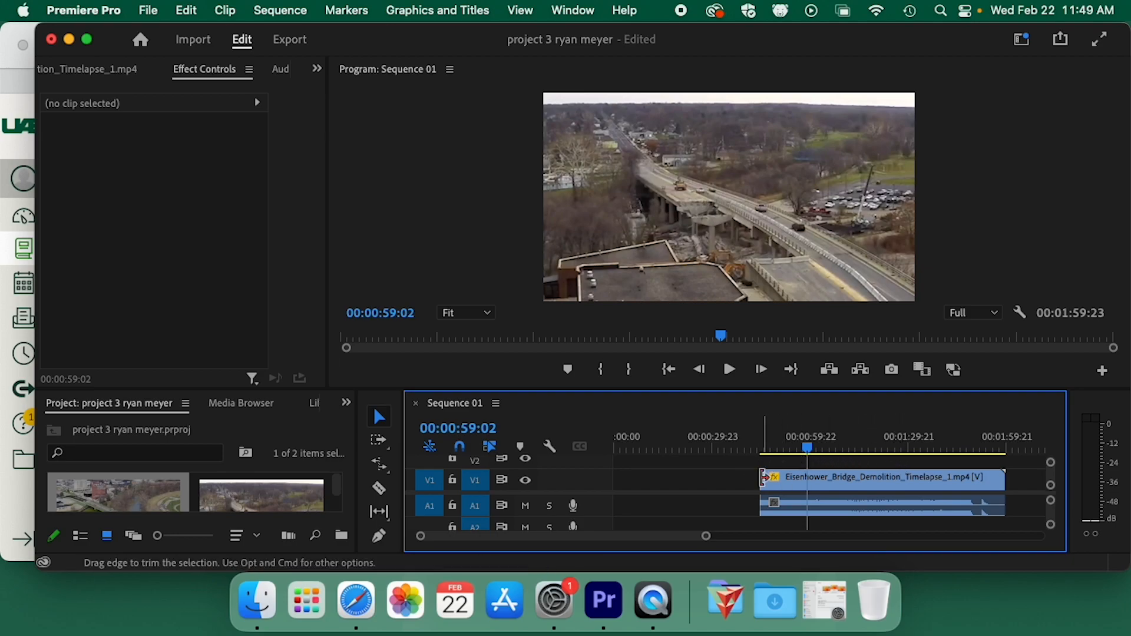
- Split the remaining clip at 00:01:37:02 with the Razor tool and delete the part after the cut
left_click_drag(839, 442, 932, 449)
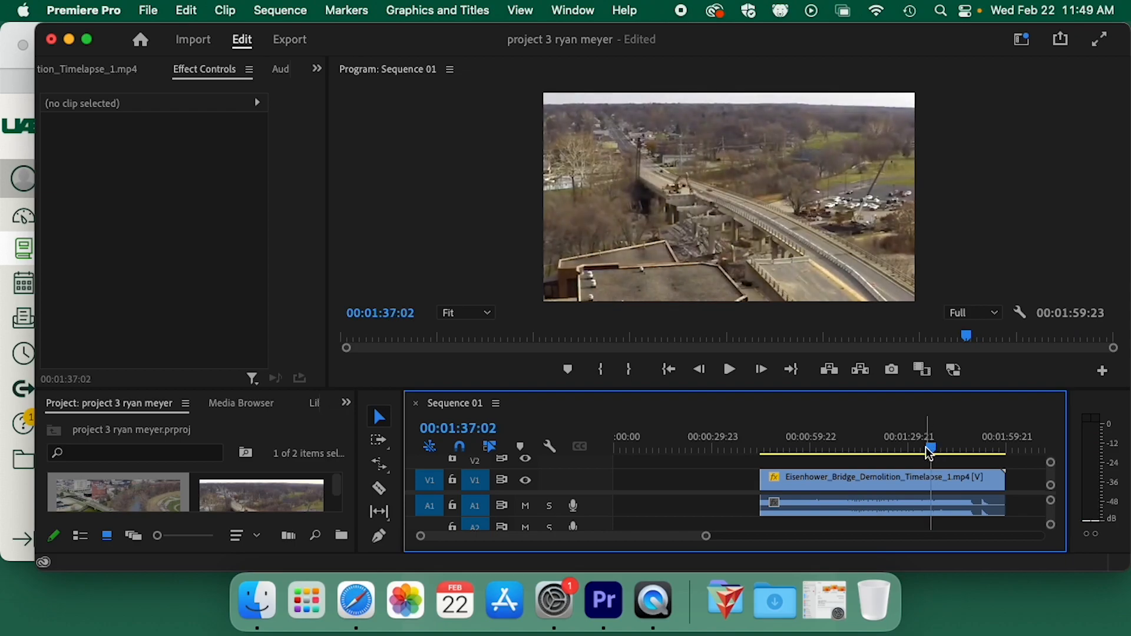
key("c")
left_click(933, 480)
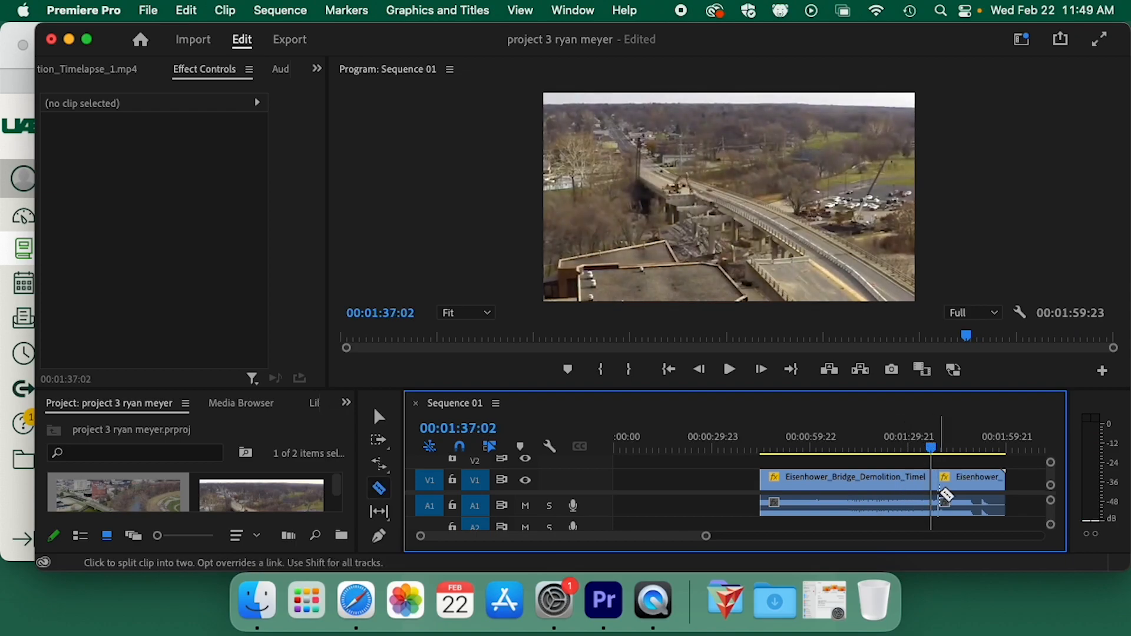
key("v")
left_click(966, 481)
key("Delete")
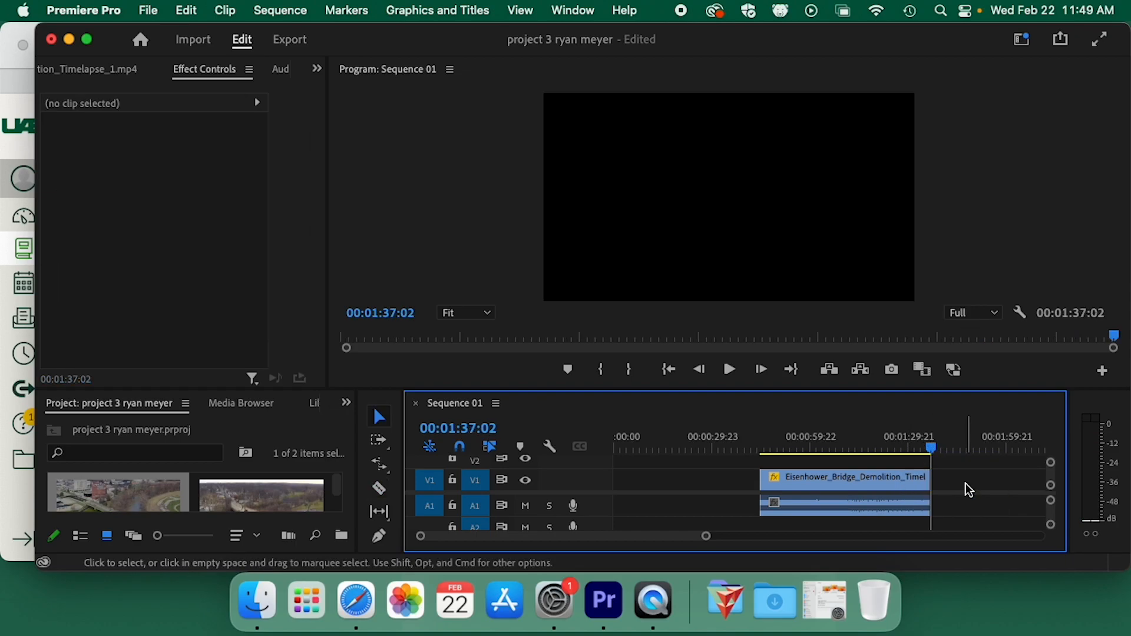
- Move the remaining clip to the start of the sequence and play it briefly from 00:00:08:22
left_click_drag(864, 447, 662, 478)
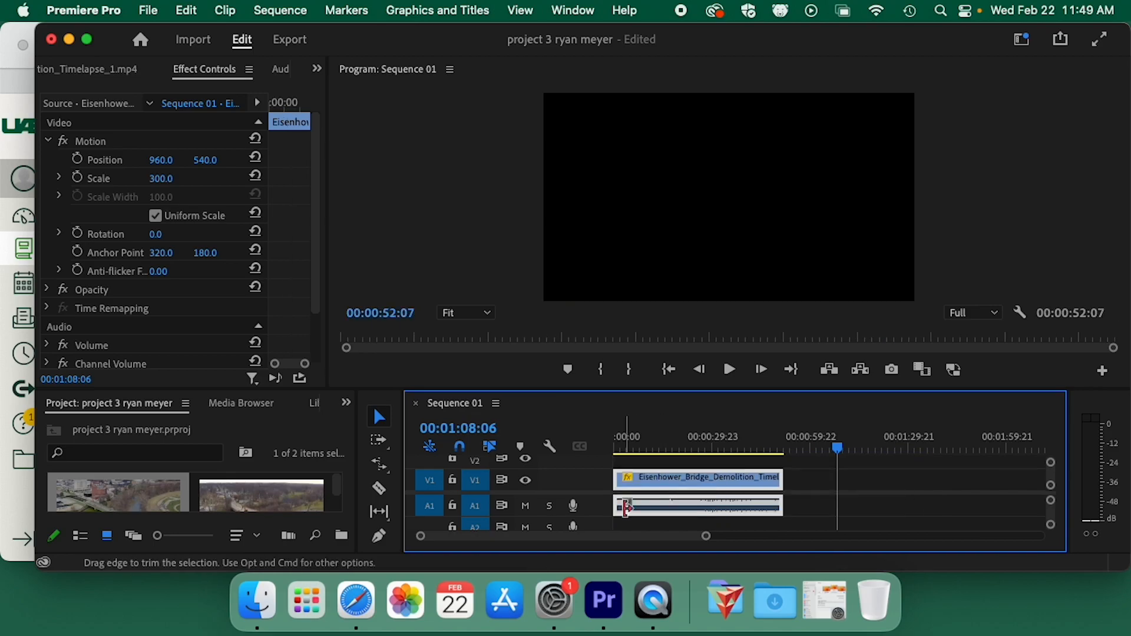
left_click(642, 449)
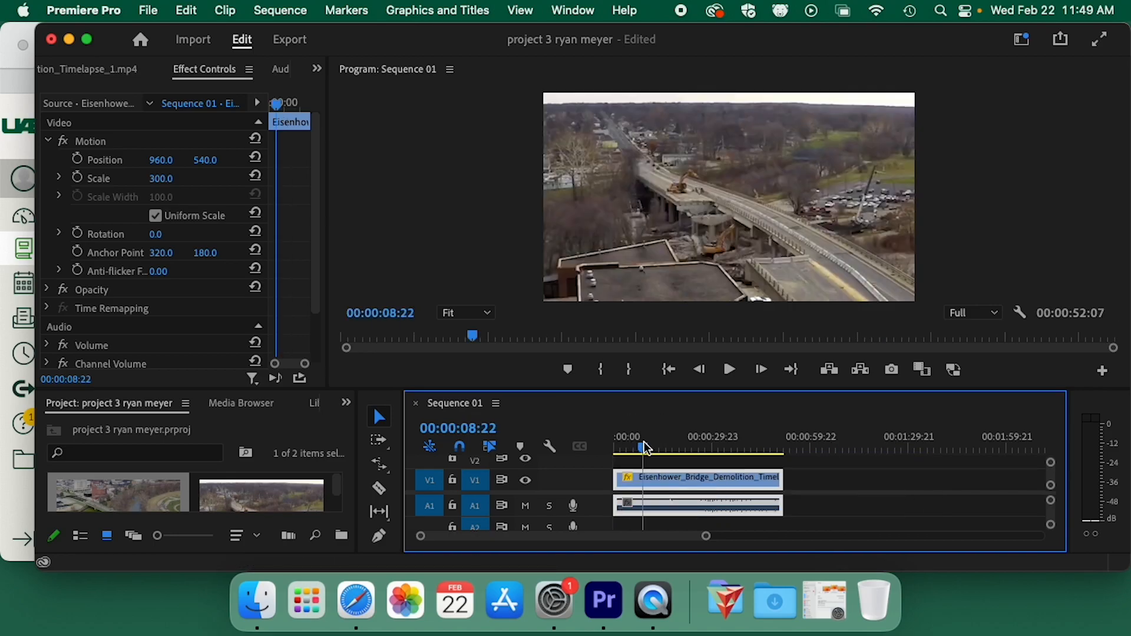
key("space")
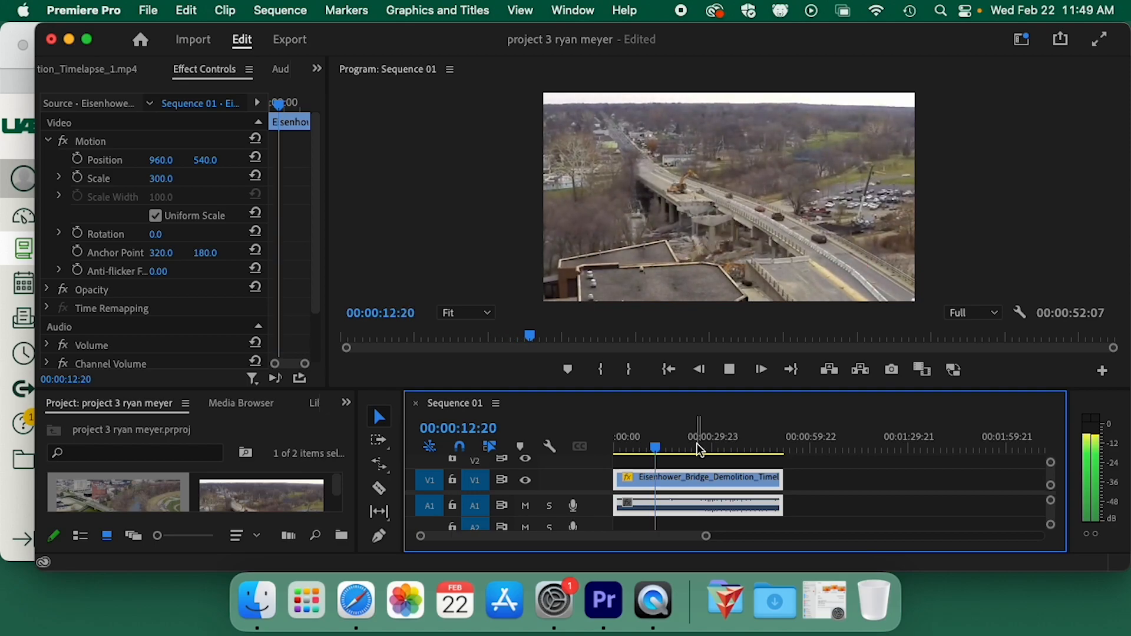
key("space")
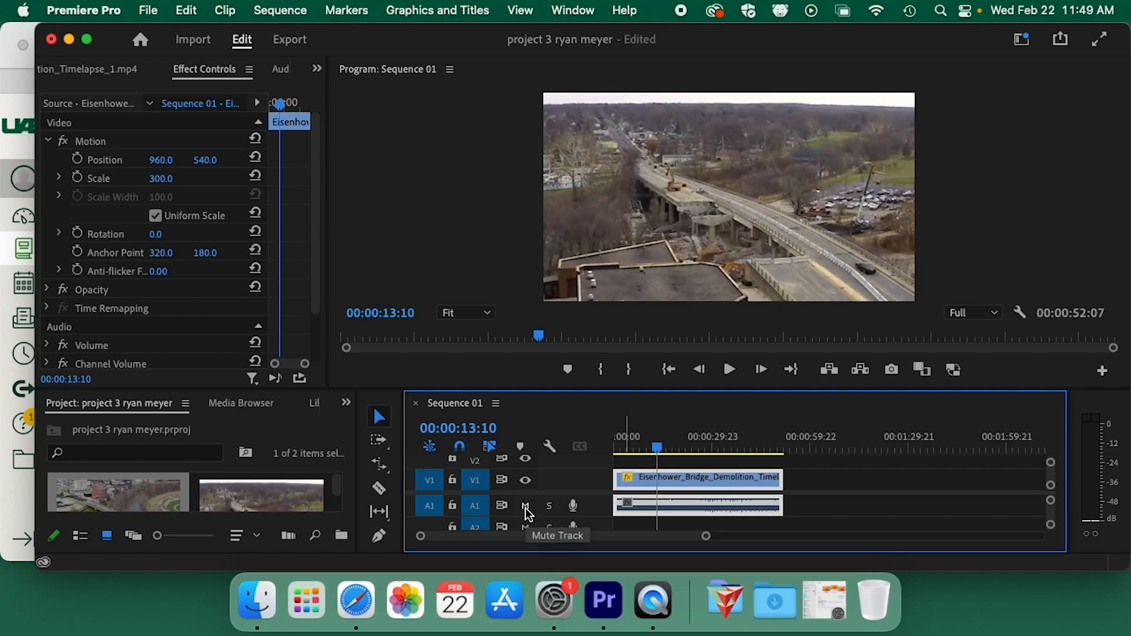
- Enlarge the timeline panel, increase the video and audio track heights to show the thumbnail and waveform, and select the clip
left_click(846, 504)
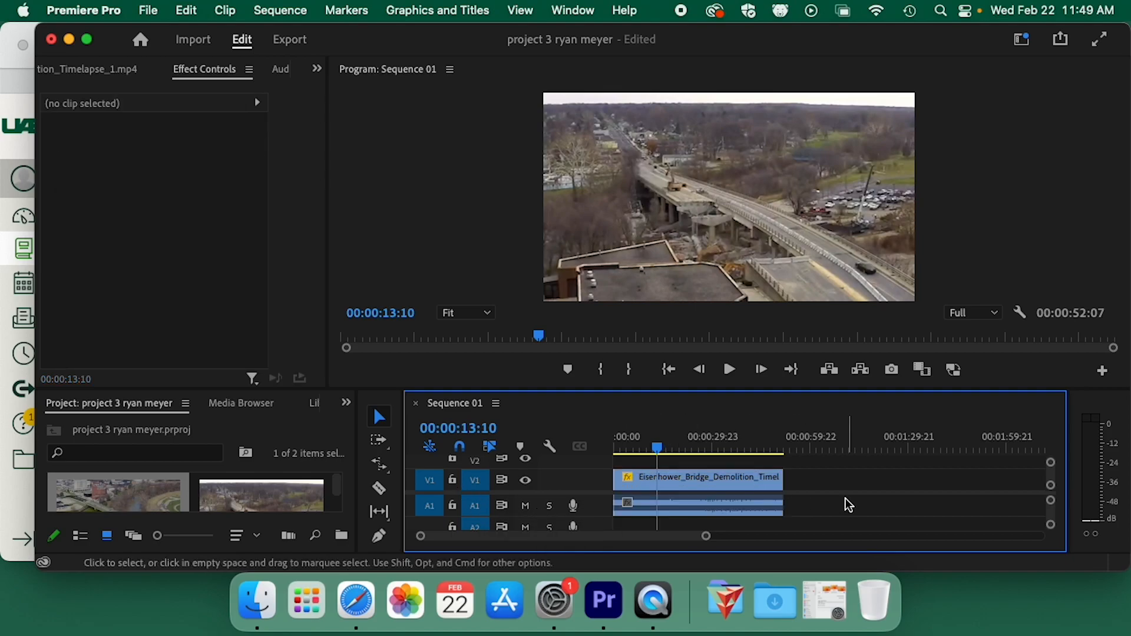
left_click_drag(726, 387, 775, 133)
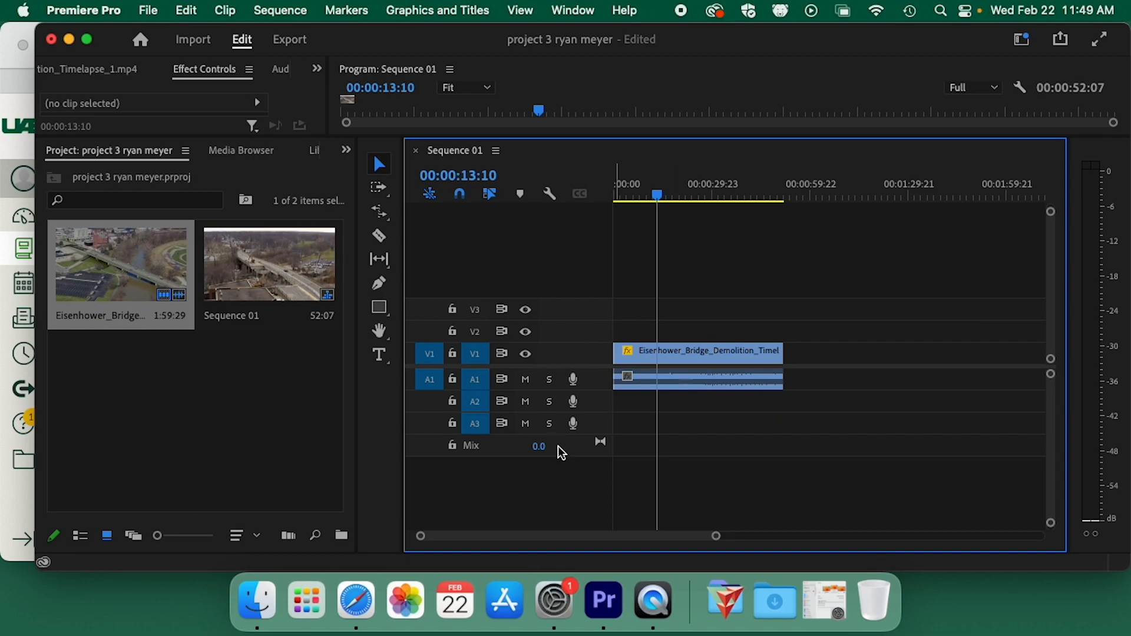
left_click_drag(1049, 379, 1052, 354)
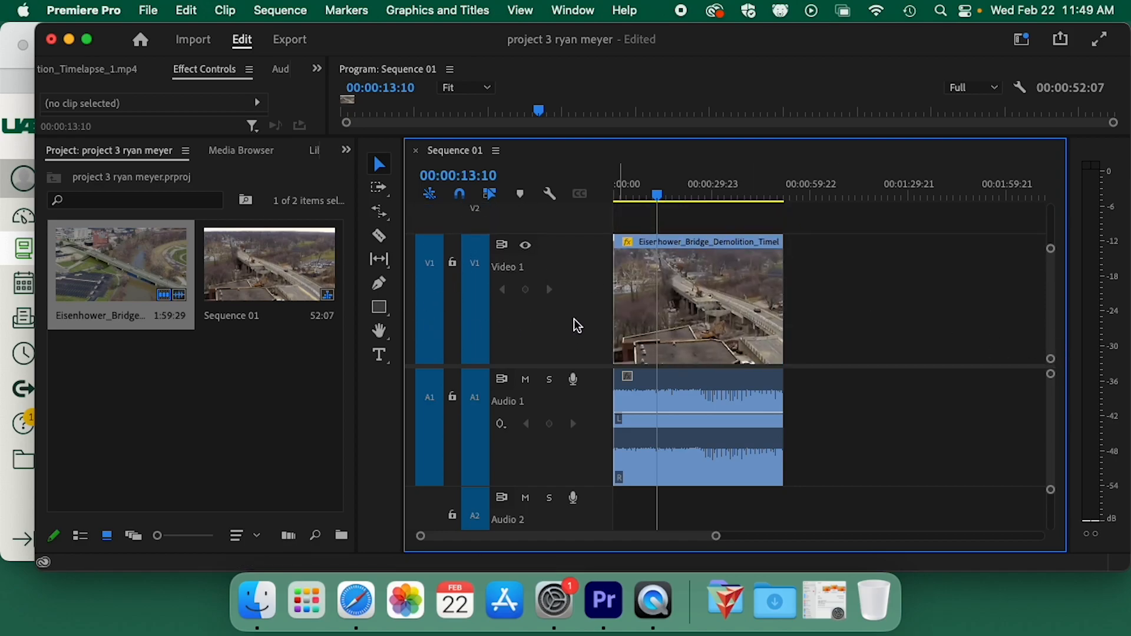
left_click_drag(710, 306, 658, 323)
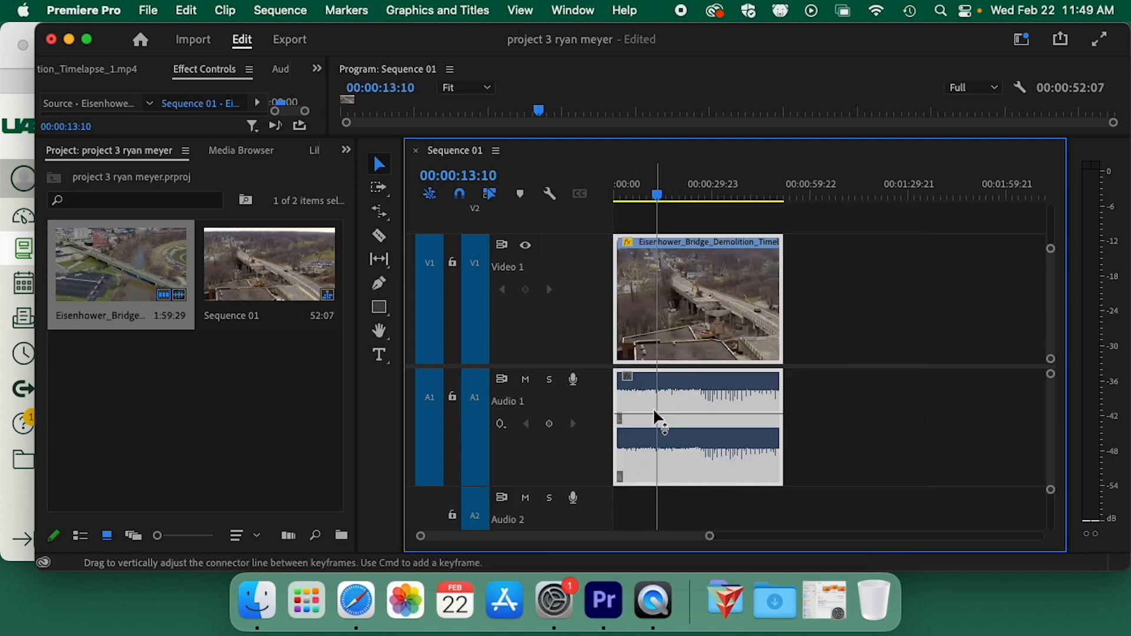
- Mute the Audio 1 track, play the sequence and enlarge the Program monitor again by shrinking the timeline panel
left_click(529, 380)
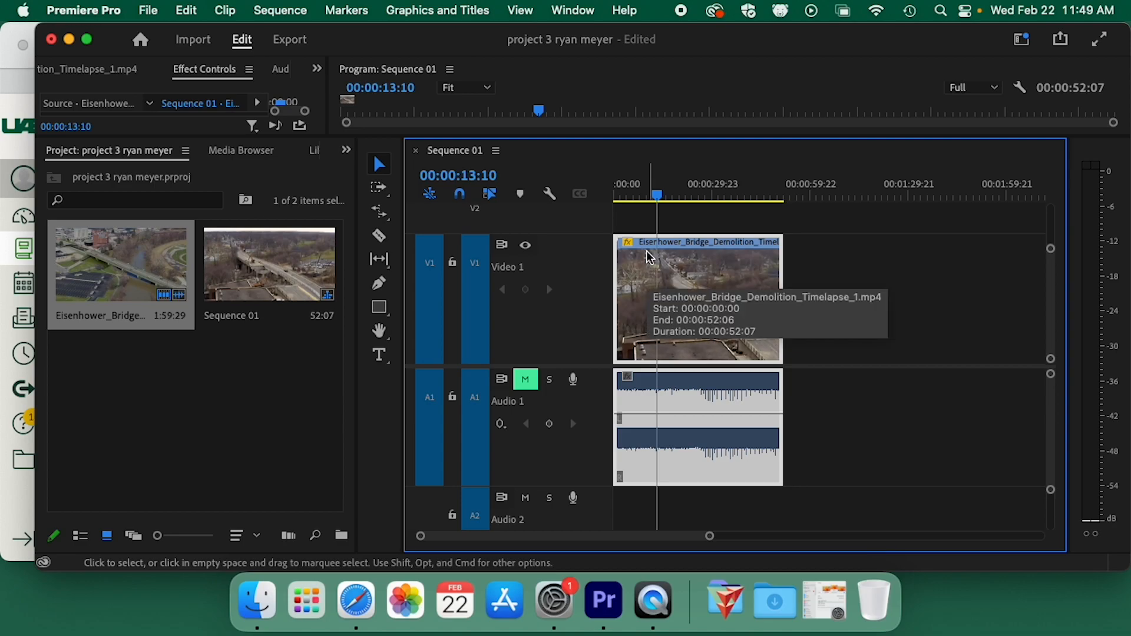
key("space")
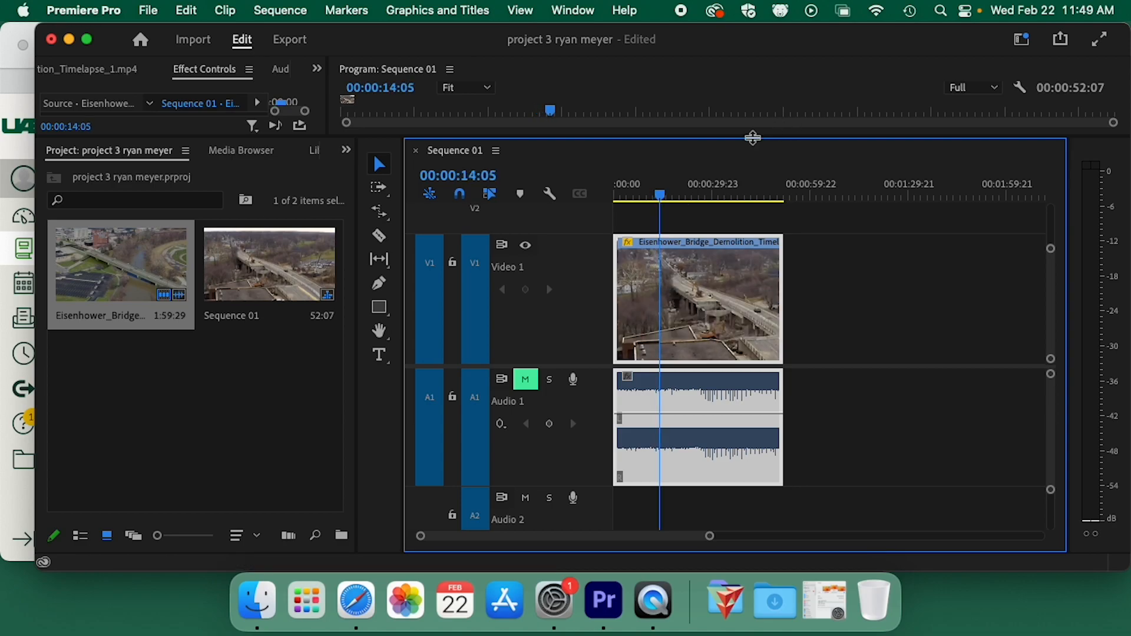
left_click_drag(759, 139, 778, 383)
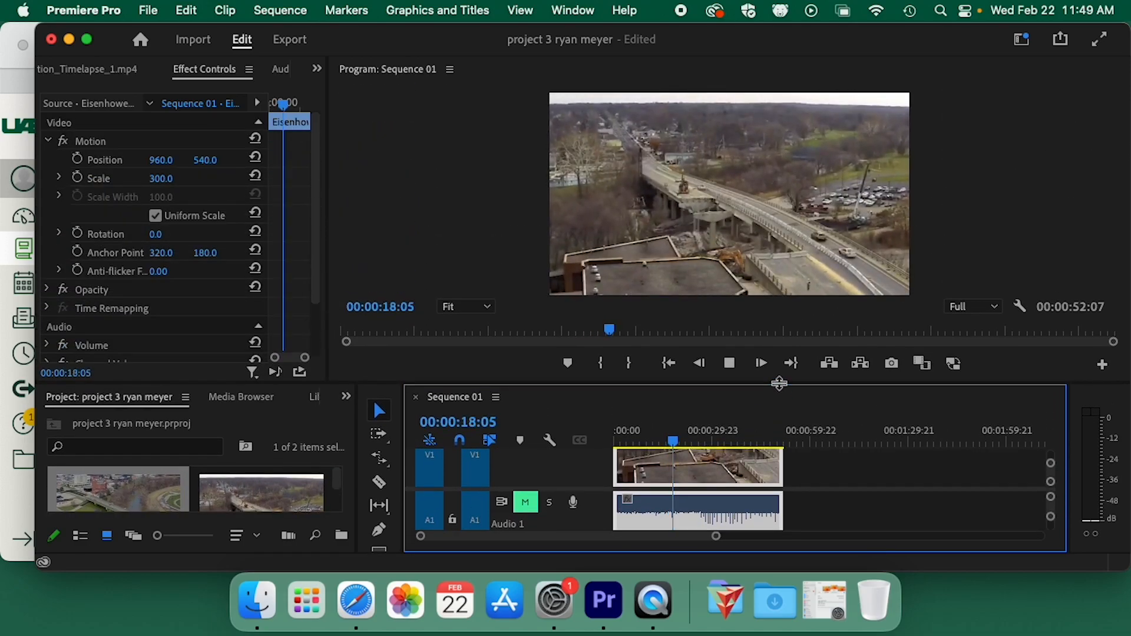
- Stop playback, enlarge the timeline panel and unlink the bridge clip's video from its audio
key("space")
left_click_drag(808, 412, 841, 230)
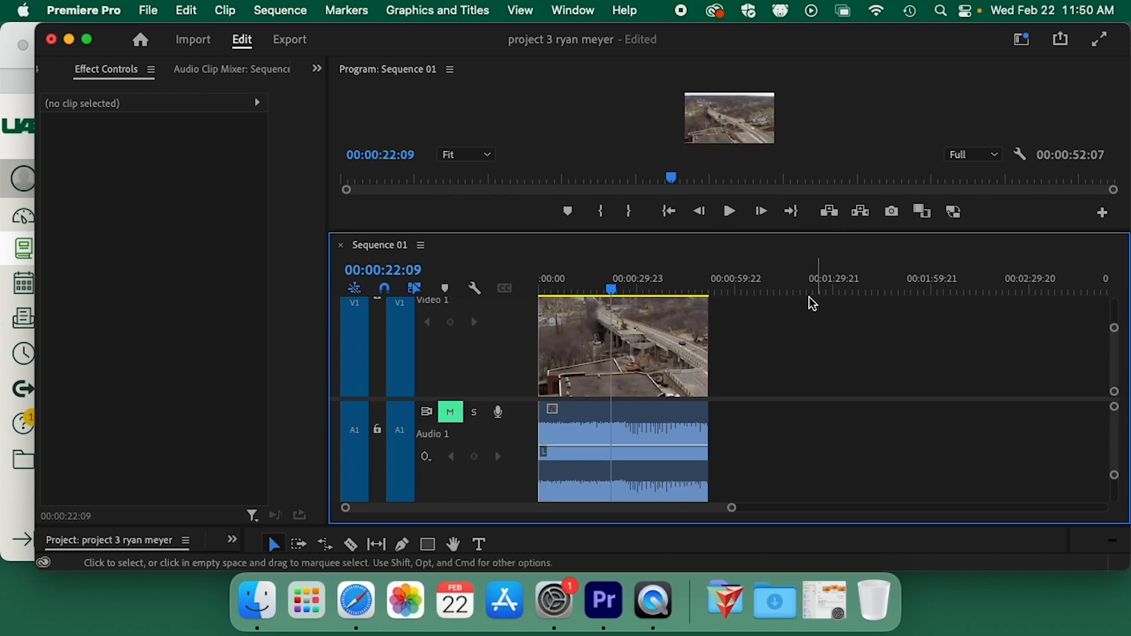
left_click(629, 384)
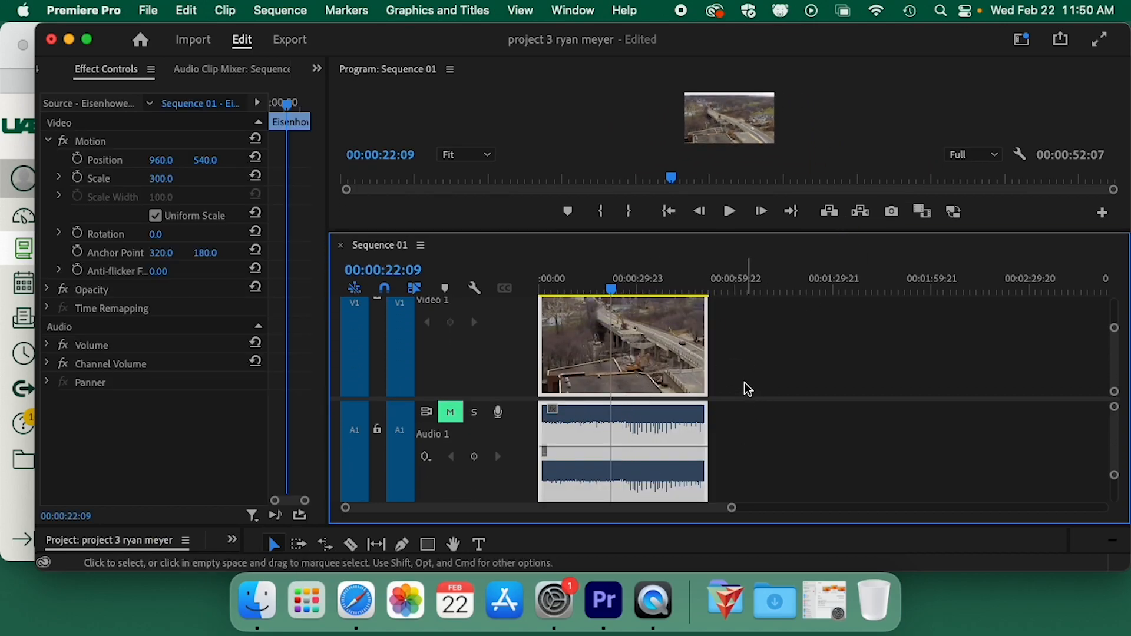
left_click(730, 362)
left_click(654, 362)
right_click(631, 345)
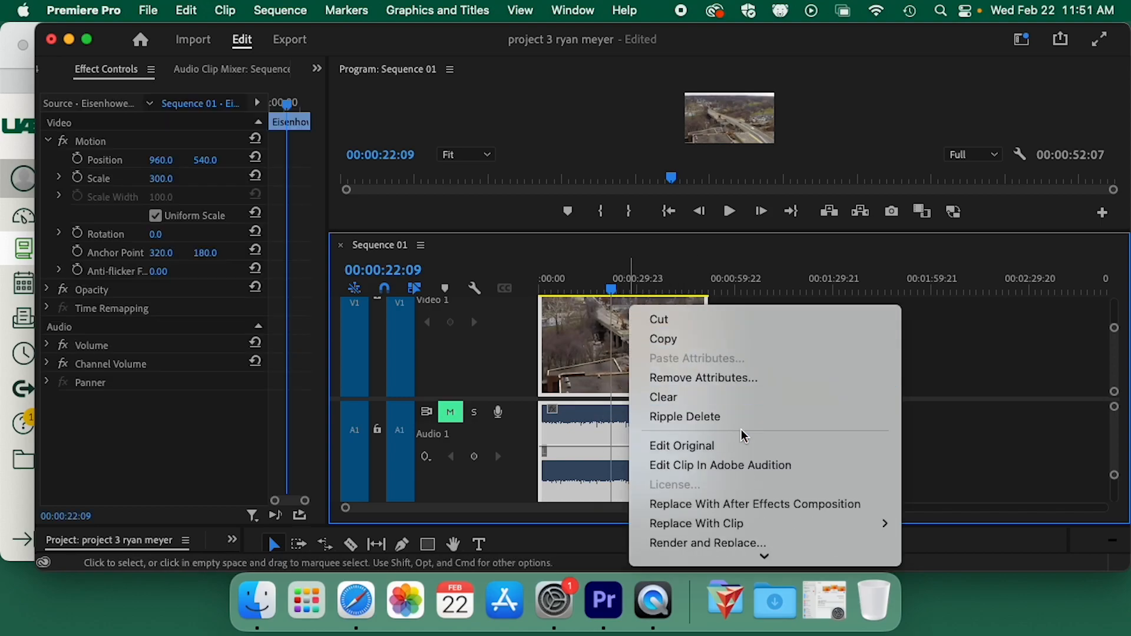
scroll(744, 436, "down", 1)
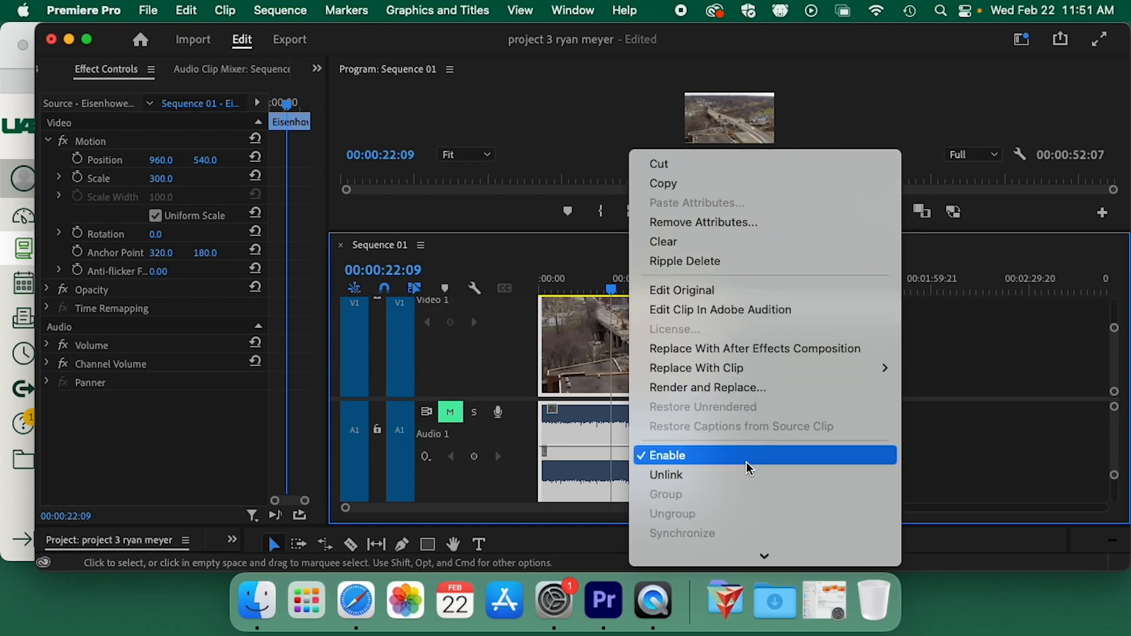
left_click(720, 478)
- Select only the clip's audio on Audio 1 and delete it, keeping the video
left_click(855, 439)
left_click(673, 430)
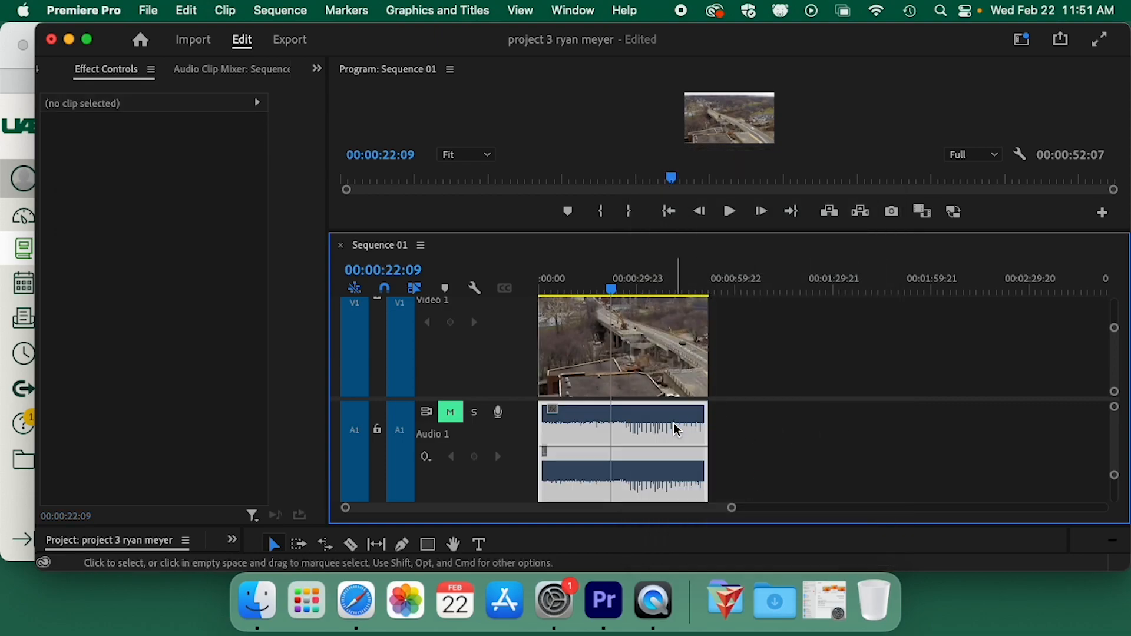
left_click(679, 379)
left_click(674, 425)
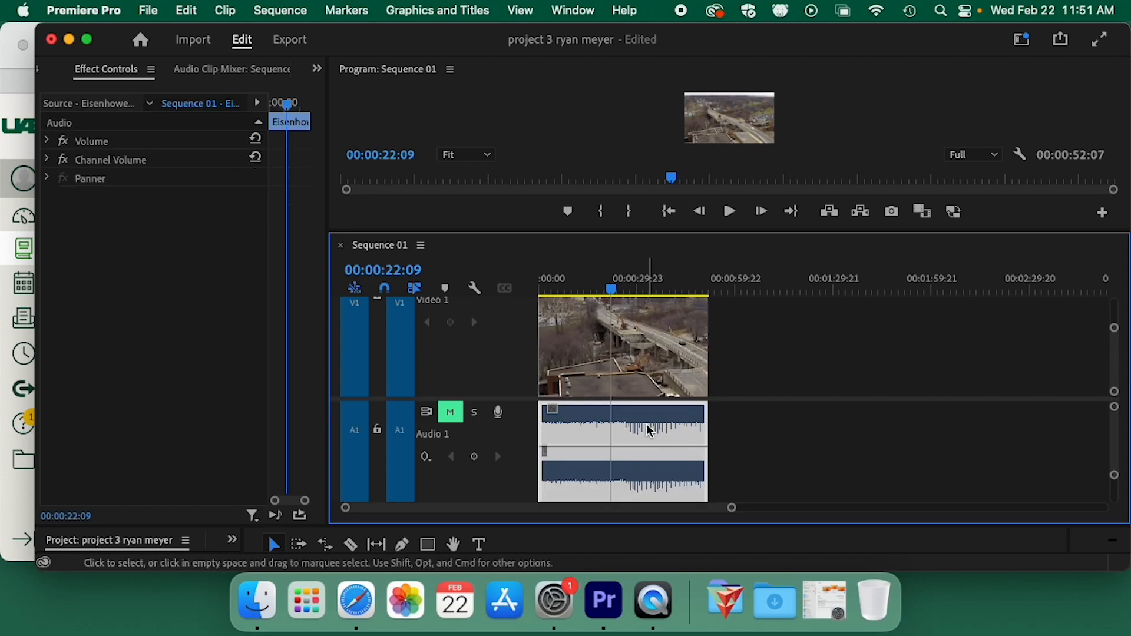
key("Delete")
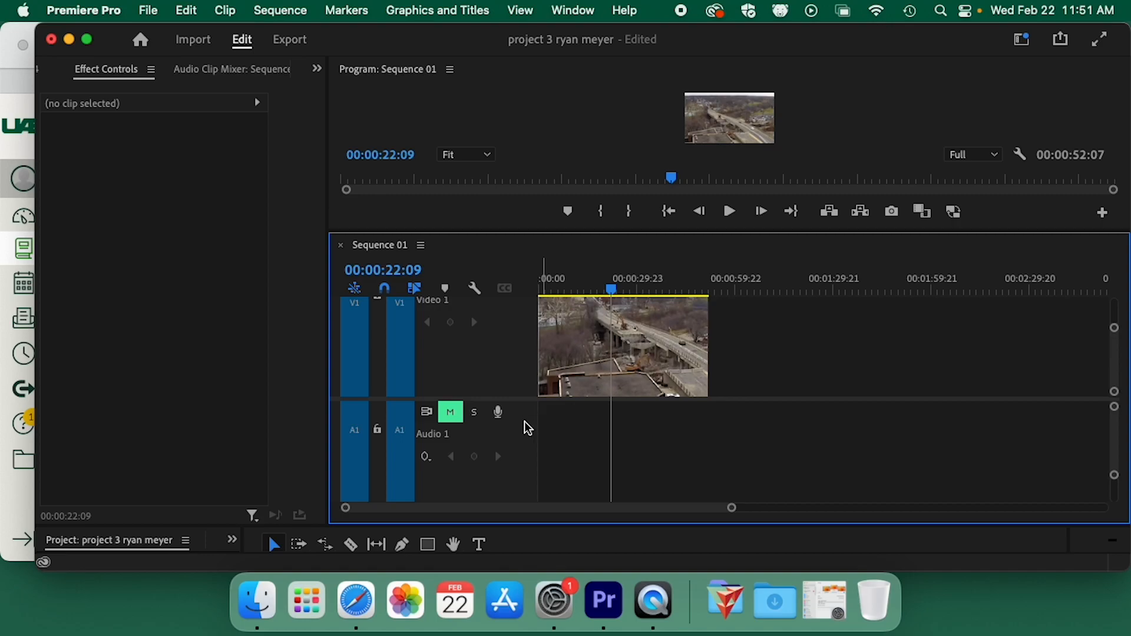
- Move the playhead to 00:00:11:21, enlarge the Program monitor and undo the audio deletion and earlier edits back to the first cut
left_click(593, 290)
left_click_drag(593, 289, 586, 289)
left_click_drag(624, 233, 641, 353)
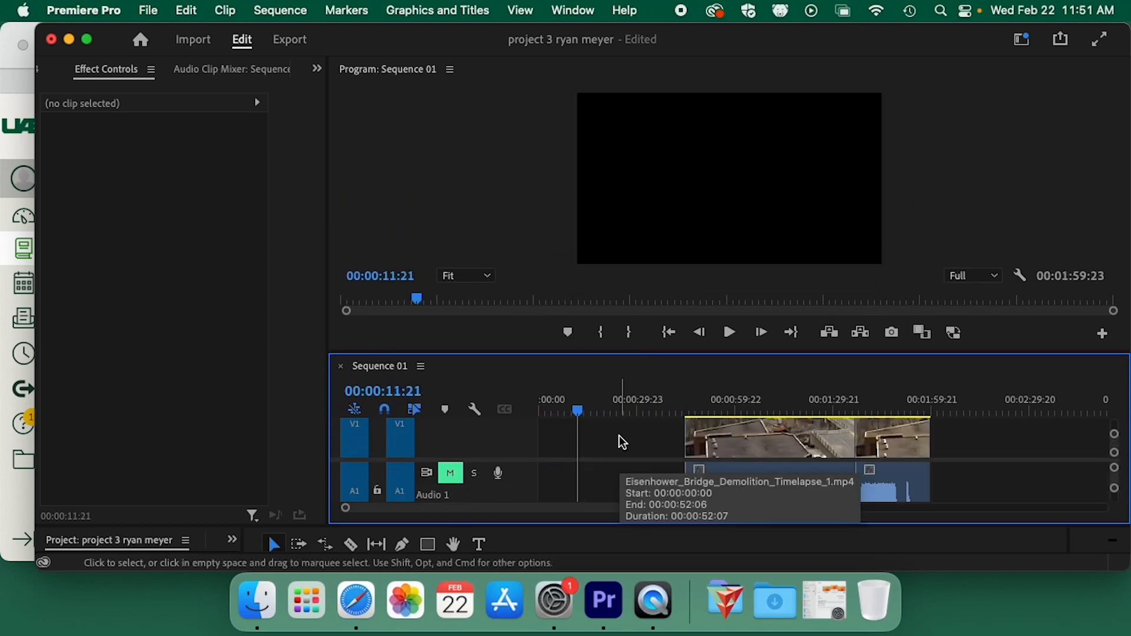
key("super+z")
key("super+z")
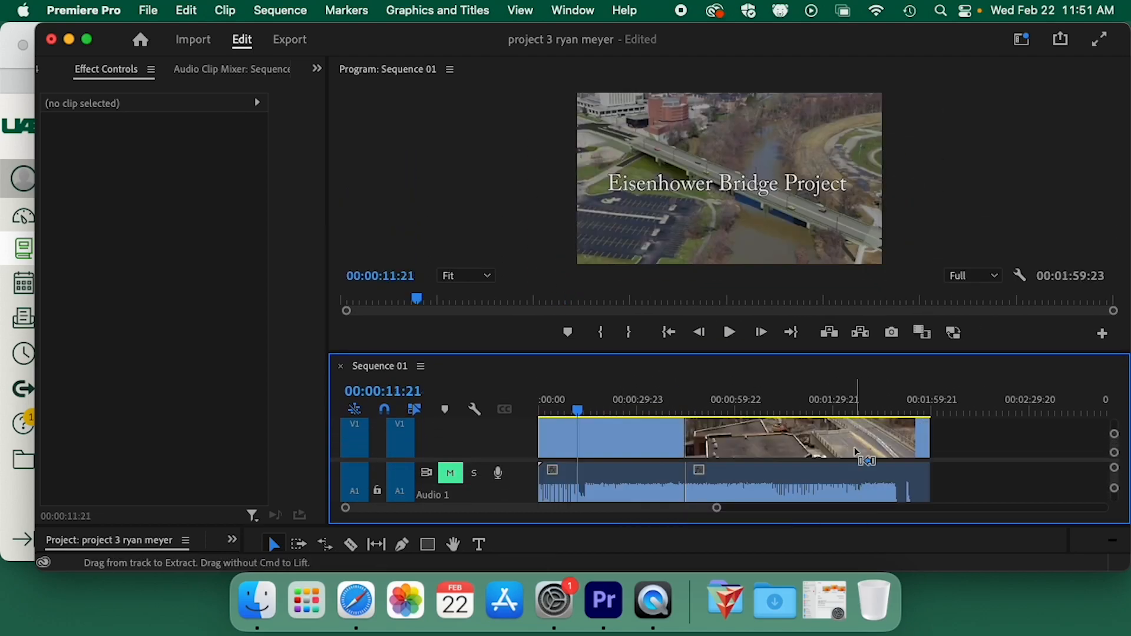
- Shift the first clip about 10 seconds later, place the second clip directly after it and set the playhead to 00:00:23:11
left_click(740, 409)
left_click_drag(757, 431, 848, 432)
left_click_drag(739, 406, 614, 434)
left_click(644, 446)
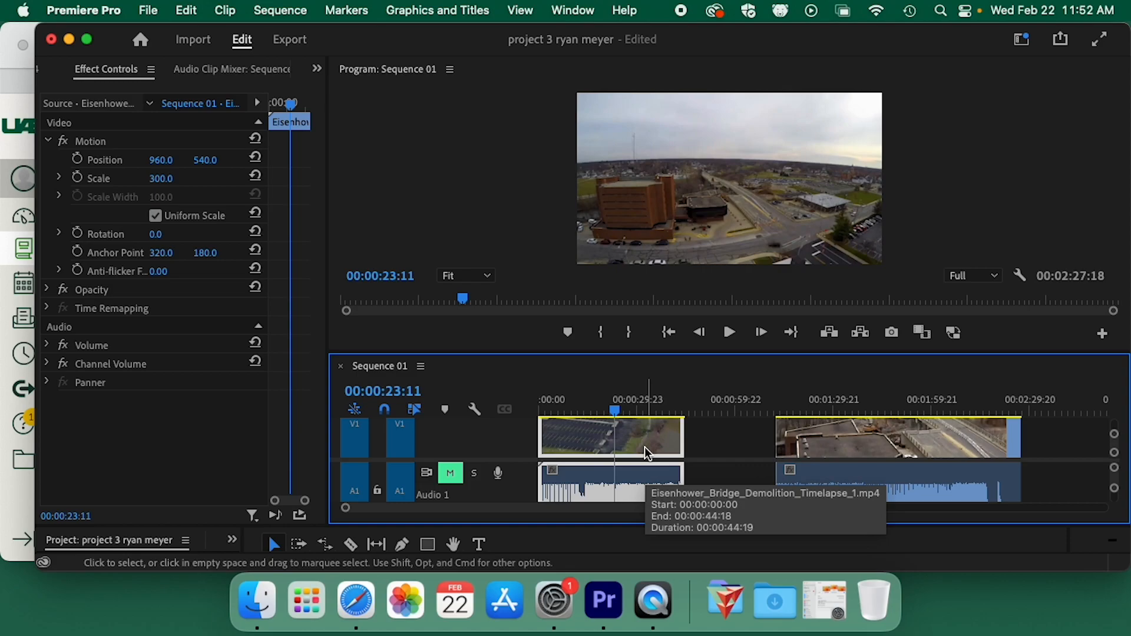
left_click_drag(657, 440, 701, 439)
left_click_drag(842, 435, 783, 445)
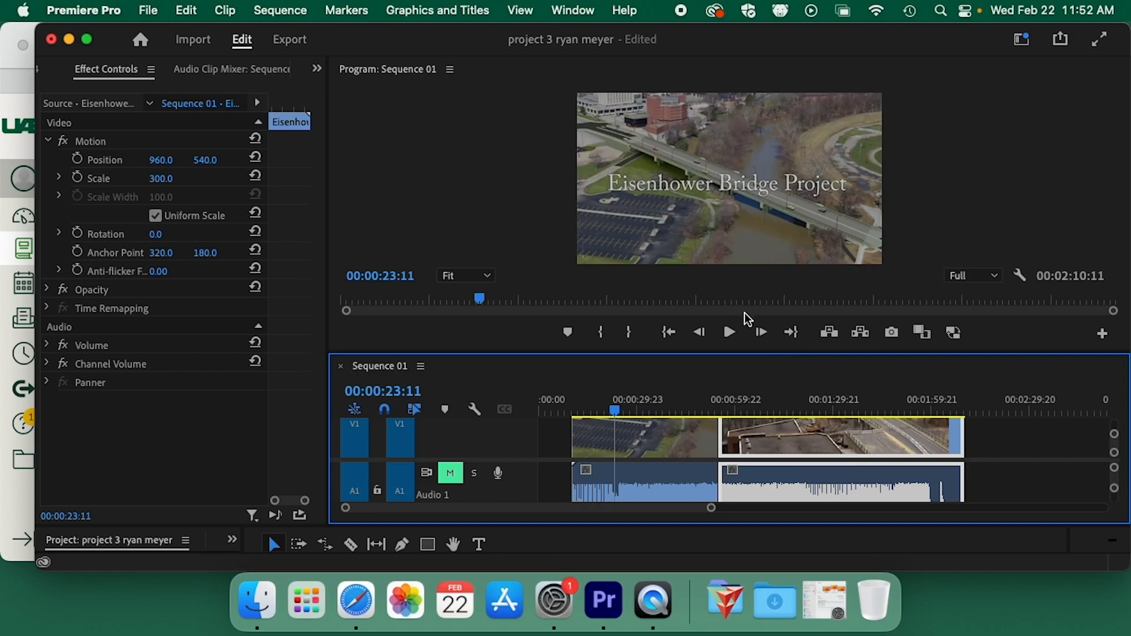
- Enlarge the timeline, move the second clip's video to Video 2 and its audio to Audio 2, and mute Audio 2
left_click_drag(728, 352, 728, 113)
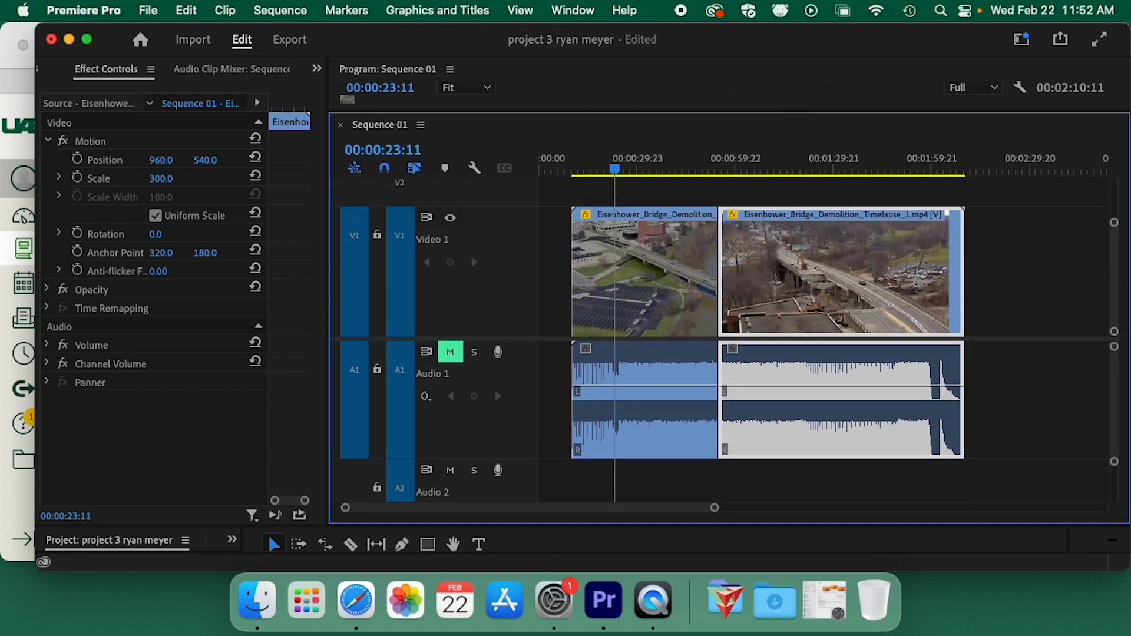
left_click_drag(1115, 225, 1103, 182)
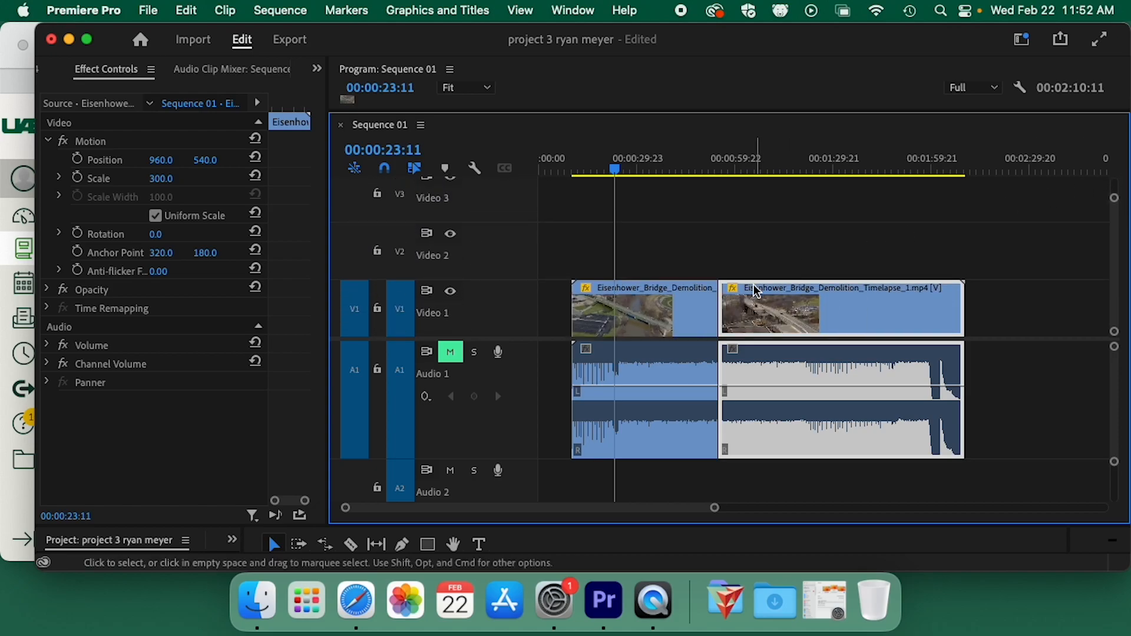
left_click_drag(781, 335, 787, 280)
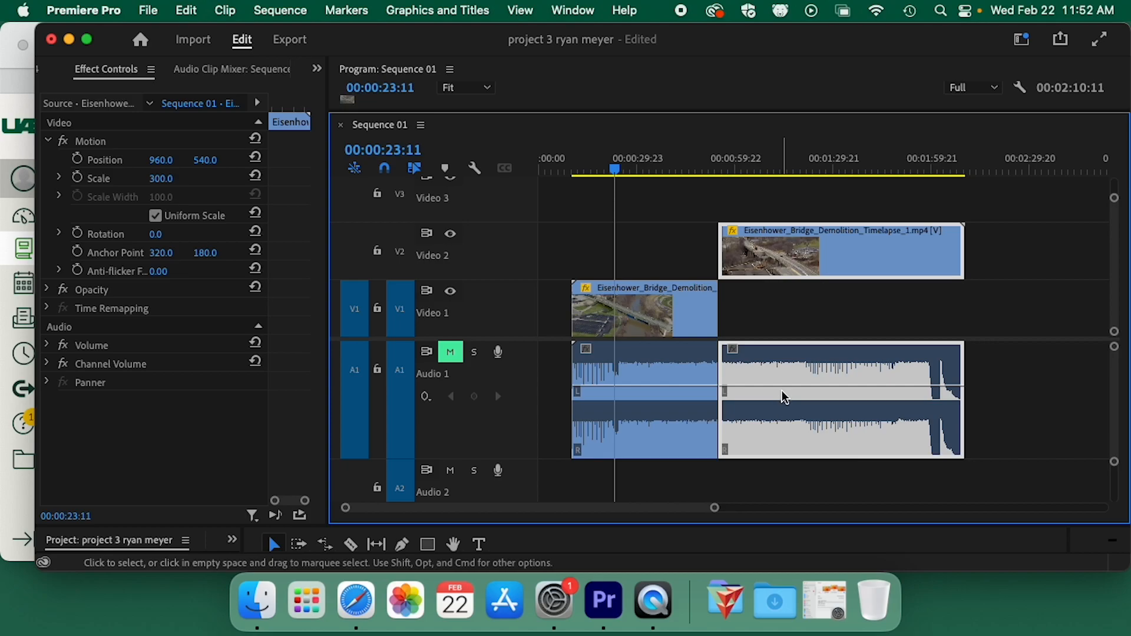
left_click_drag(788, 372, 803, 476)
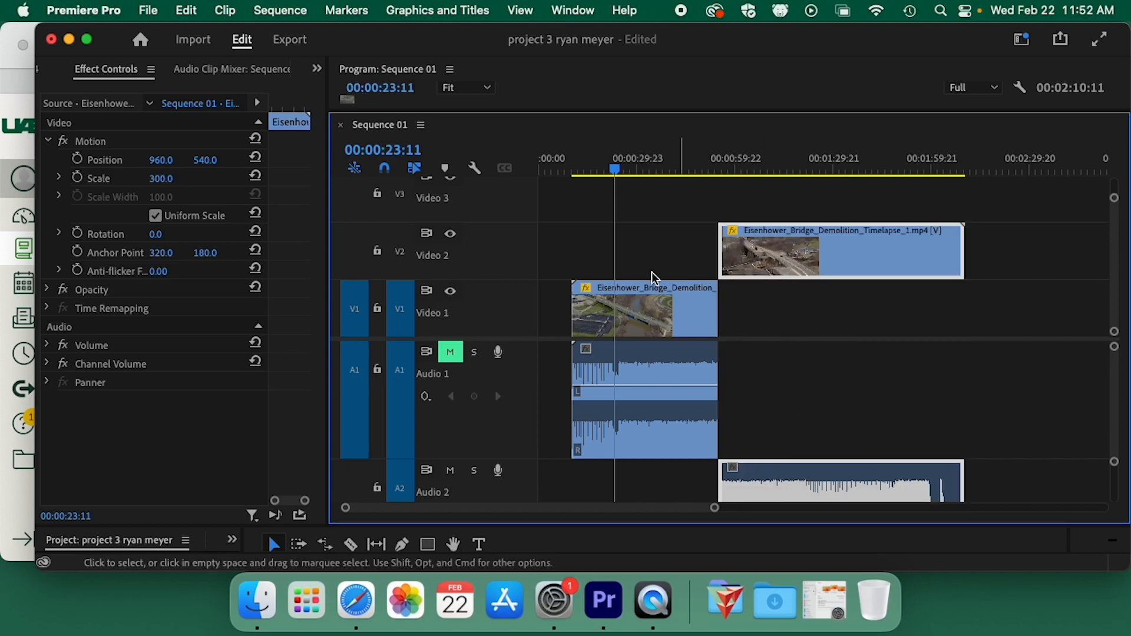
left_click(451, 471)
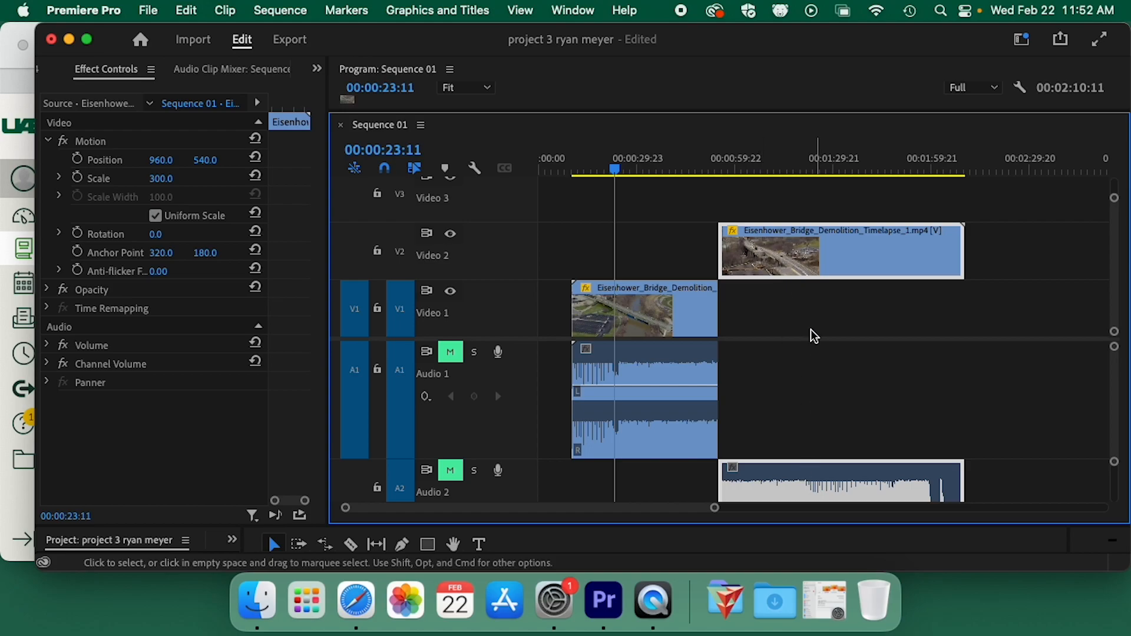
- Shift the Video 2 clip about 22 seconds earlier to overlap the first clip and check playhead positions 00:00:26:10, 00:00:54:12 and 00:00:41:06
left_click_drag(798, 247, 737, 260)
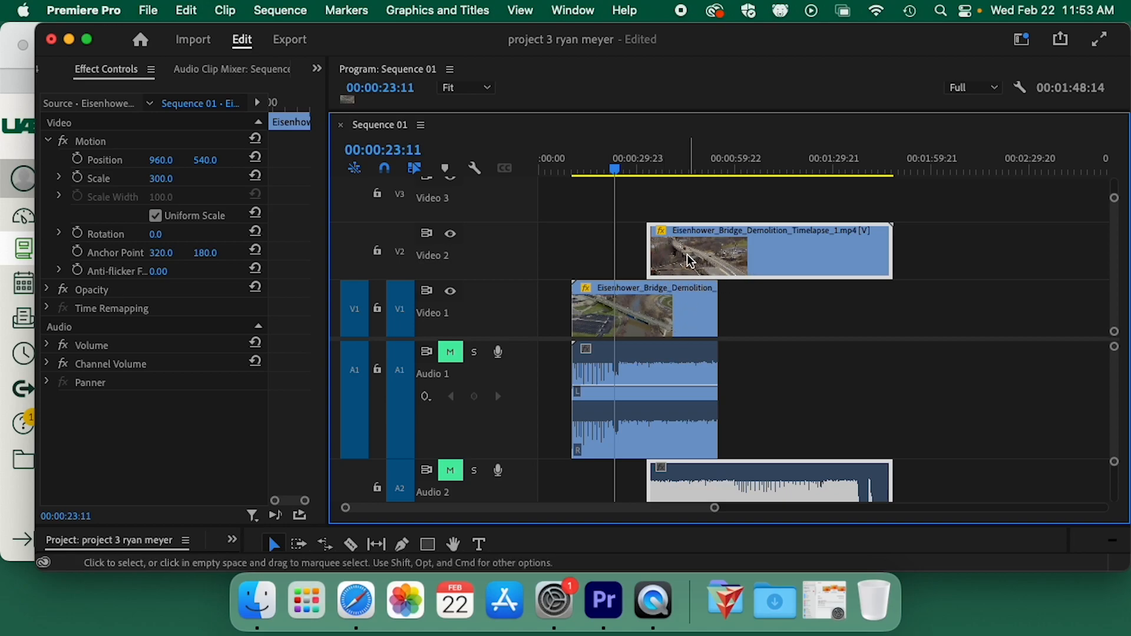
left_click(666, 165)
left_click_drag(666, 165, 625, 167)
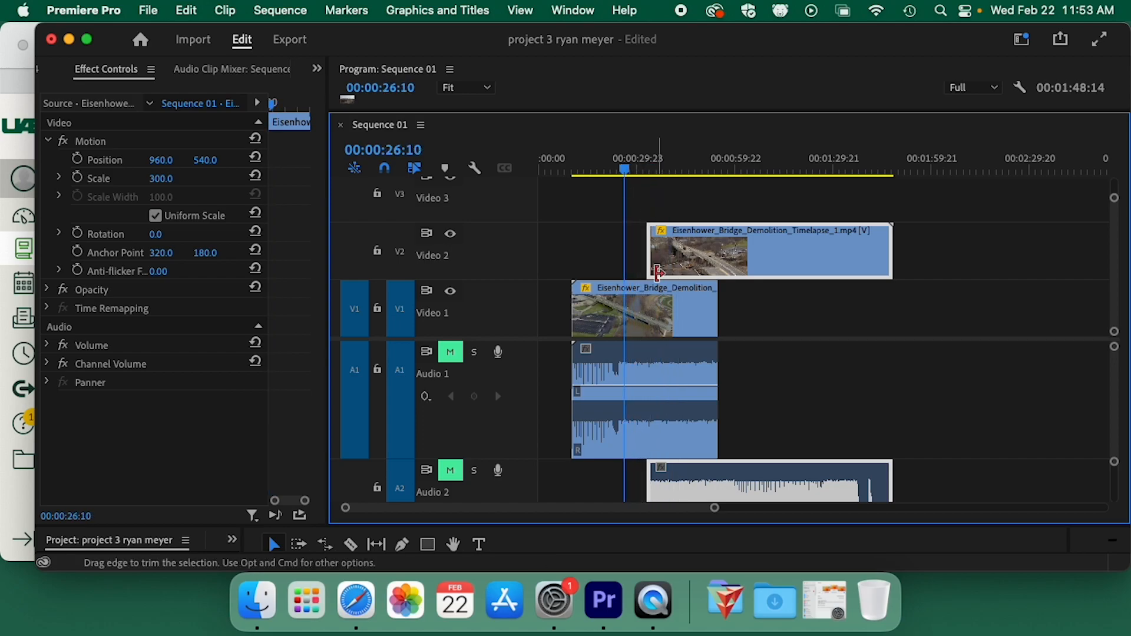
left_click(623, 319)
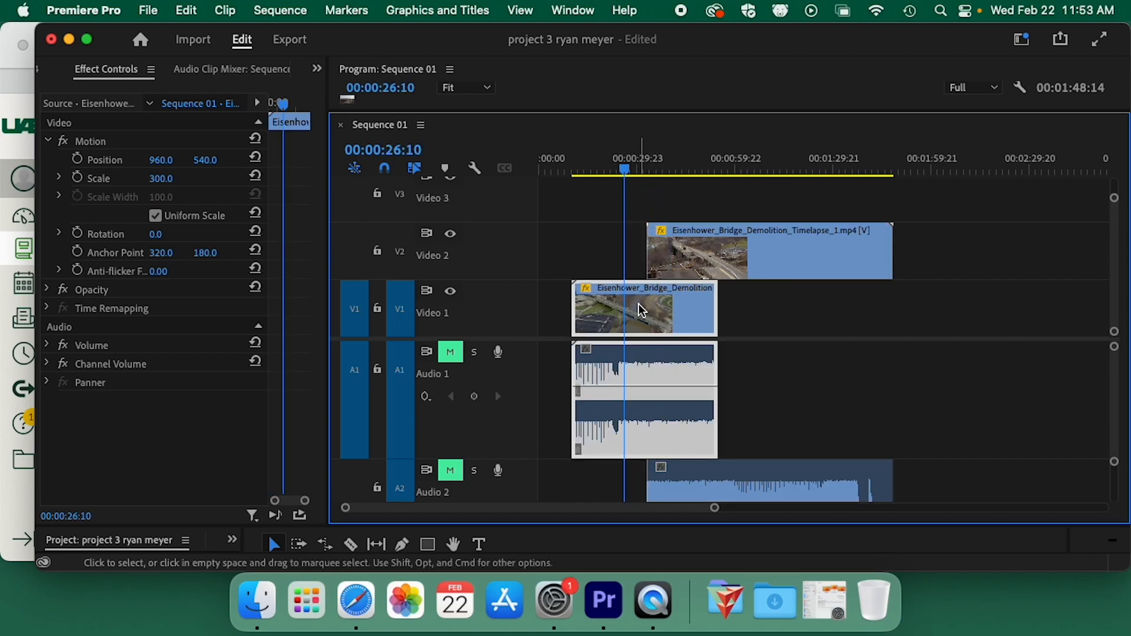
left_click_drag(711, 154, 721, 163)
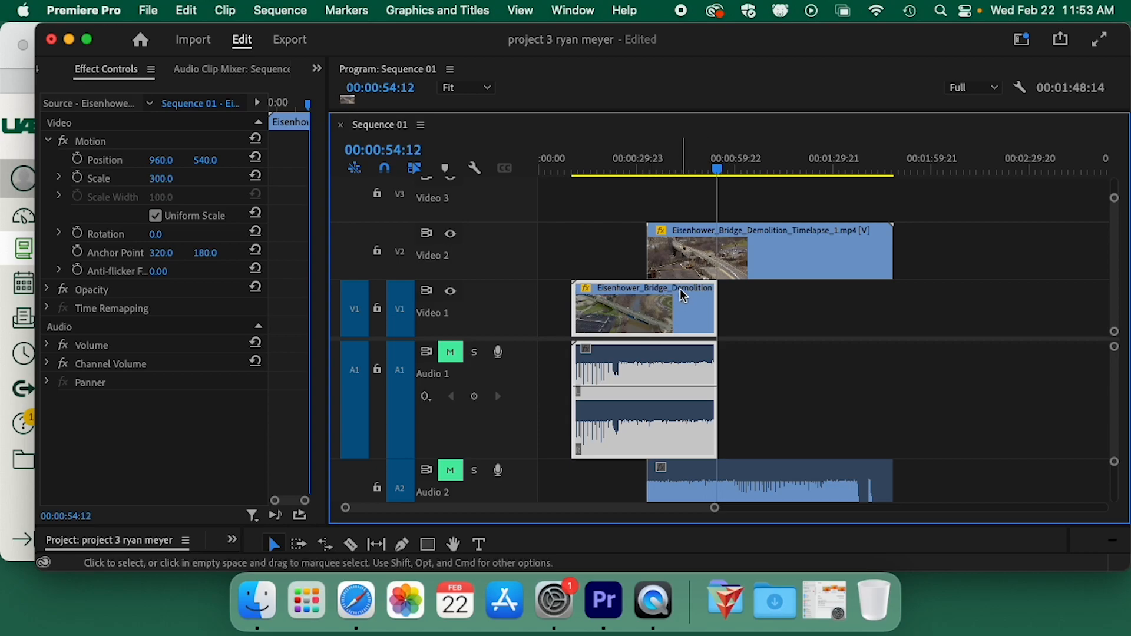
left_click(694, 265)
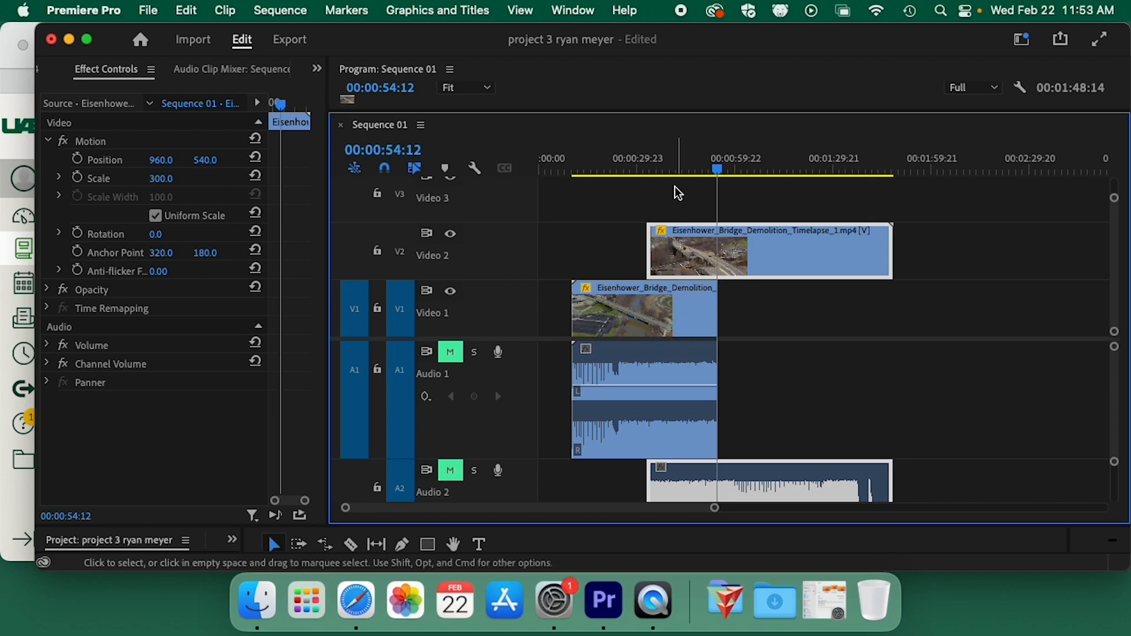
left_click(673, 169)
- Compare the layered clips in the Program monitor at 00:00:48:00 in the overlap and 00:00:28:14 before it
left_click_drag(620, 113, 622, 335)
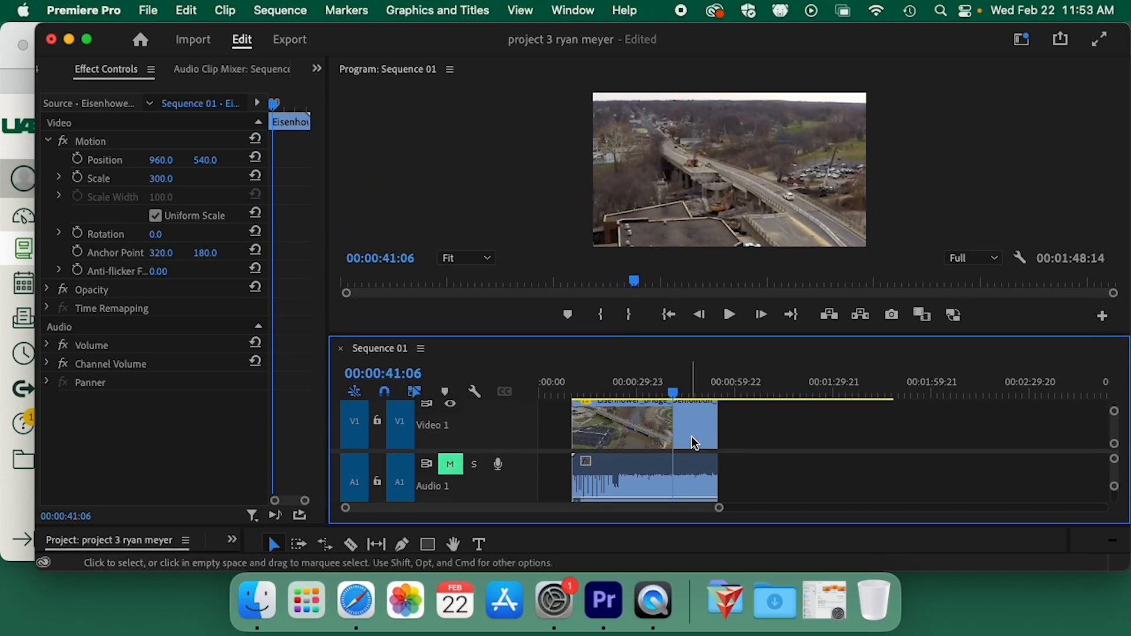
scroll(694, 437, "up", 2)
scroll(694, 437, "down", 2)
scroll(694, 436, "up", 1)
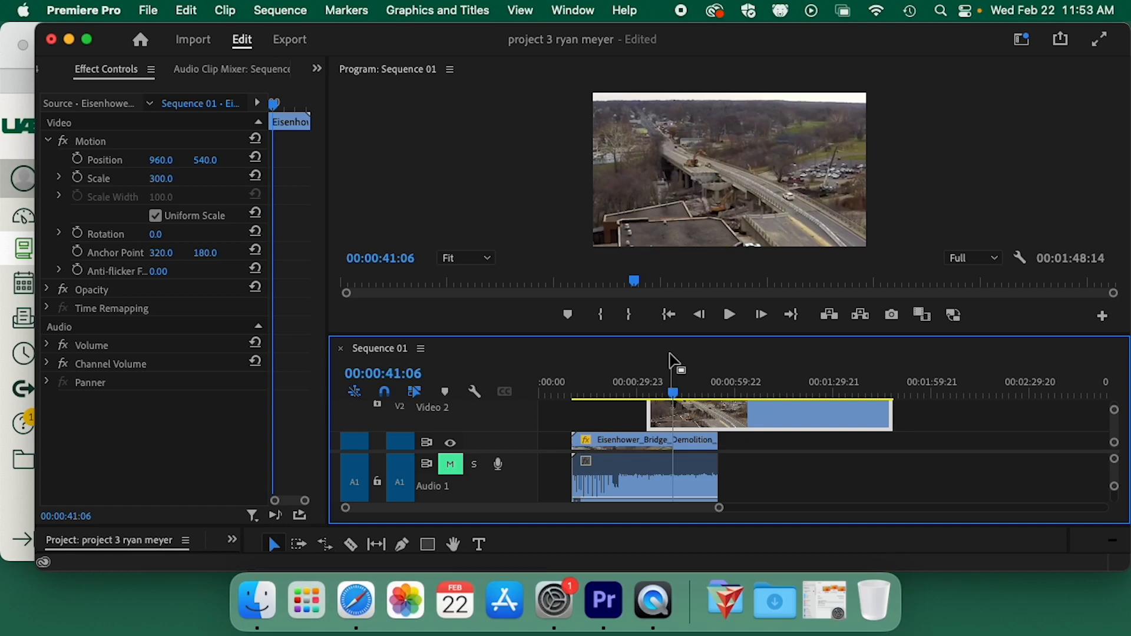
left_click_drag(671, 334, 671, 261)
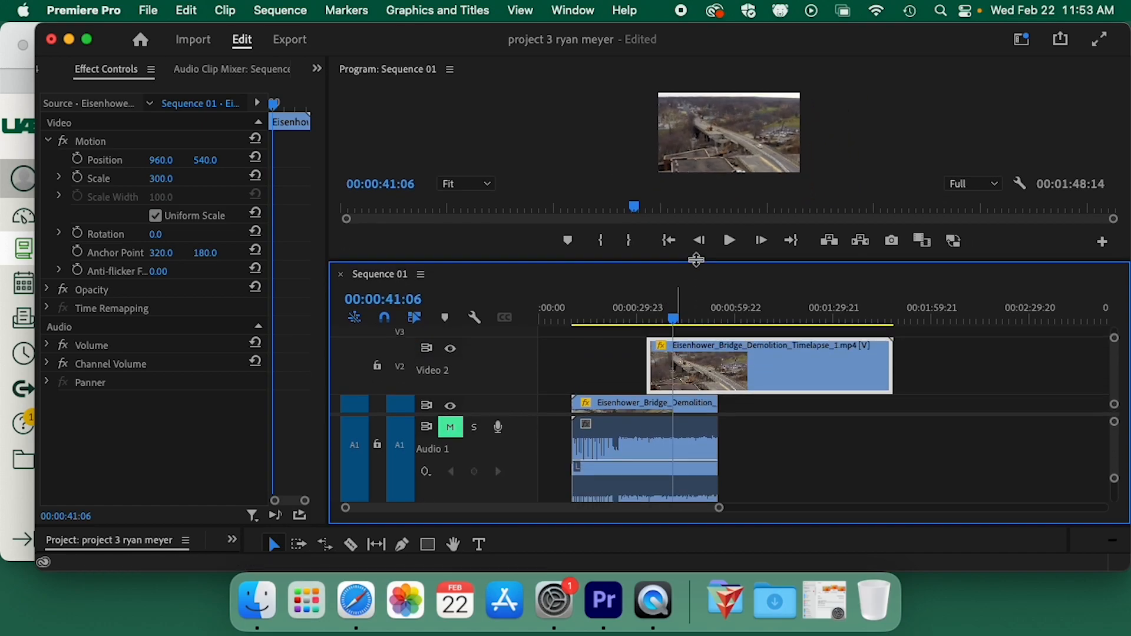
left_click_drag(655, 321, 695, 321)
left_click(669, 418)
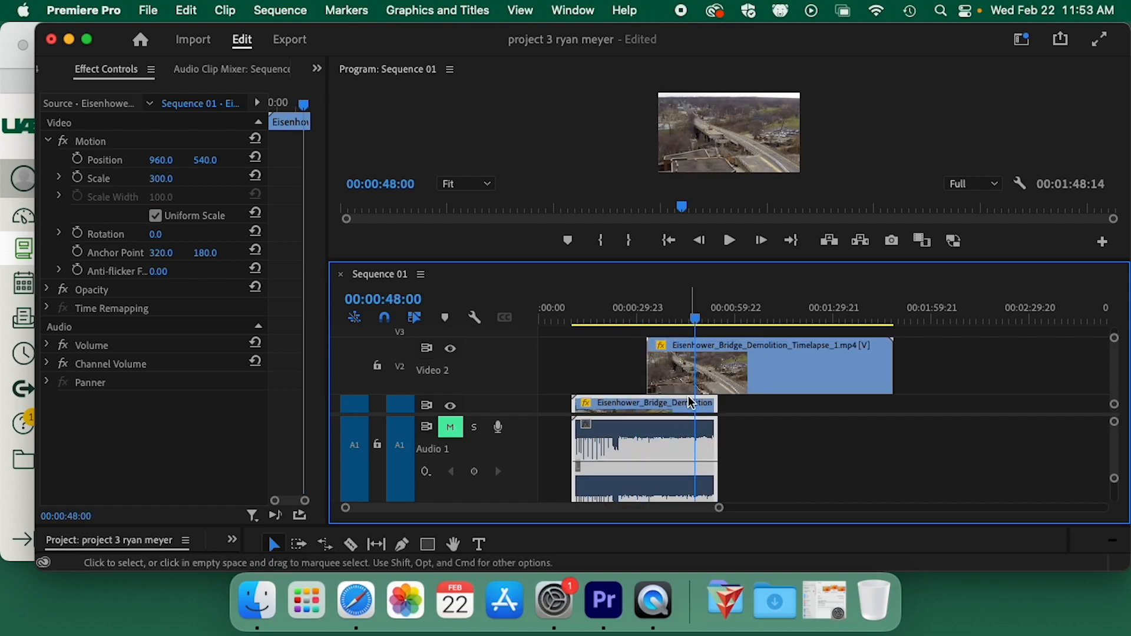
left_click(699, 361)
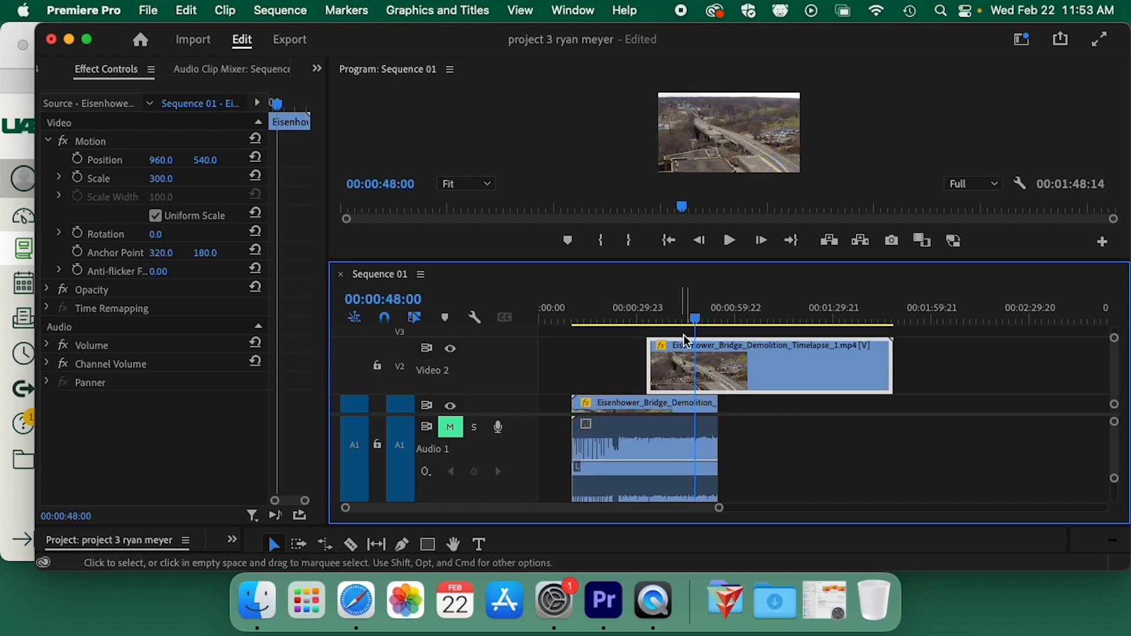
left_click_drag(656, 263, 656, 375)
left_click_drag(660, 425, 633, 425)
left_click_drag(655, 374, 680, 245)
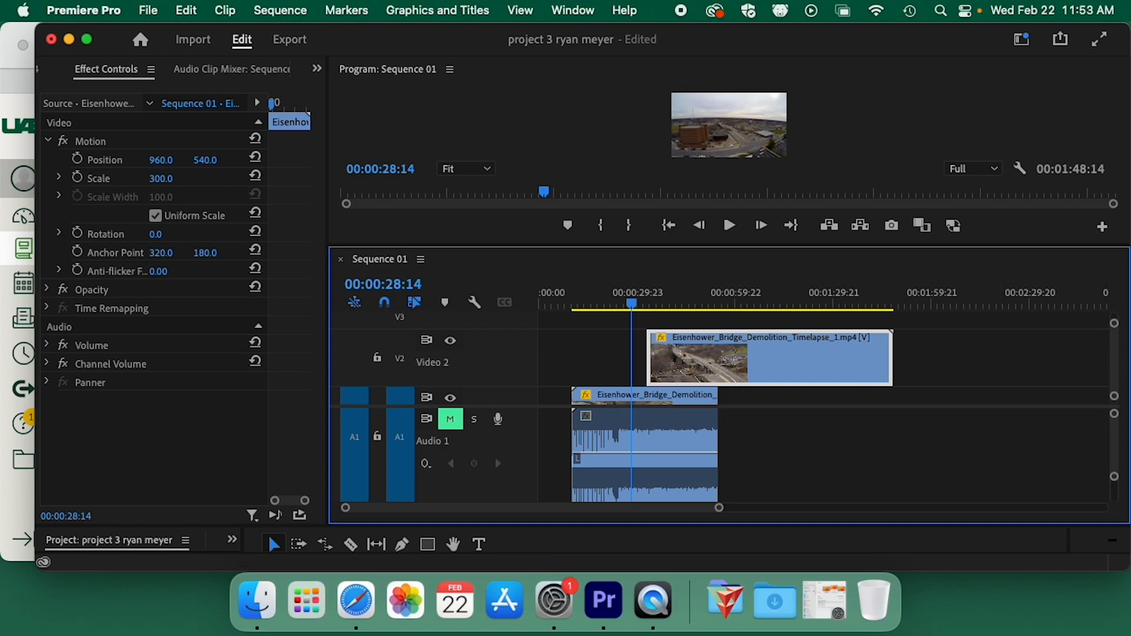
- Move the second clip back onto Video 1 directly after the first clip and scrub the sequence to 00:01:24:04
left_click_drag(1115, 325, 1117, 321)
left_click_drag(679, 381, 760, 408)
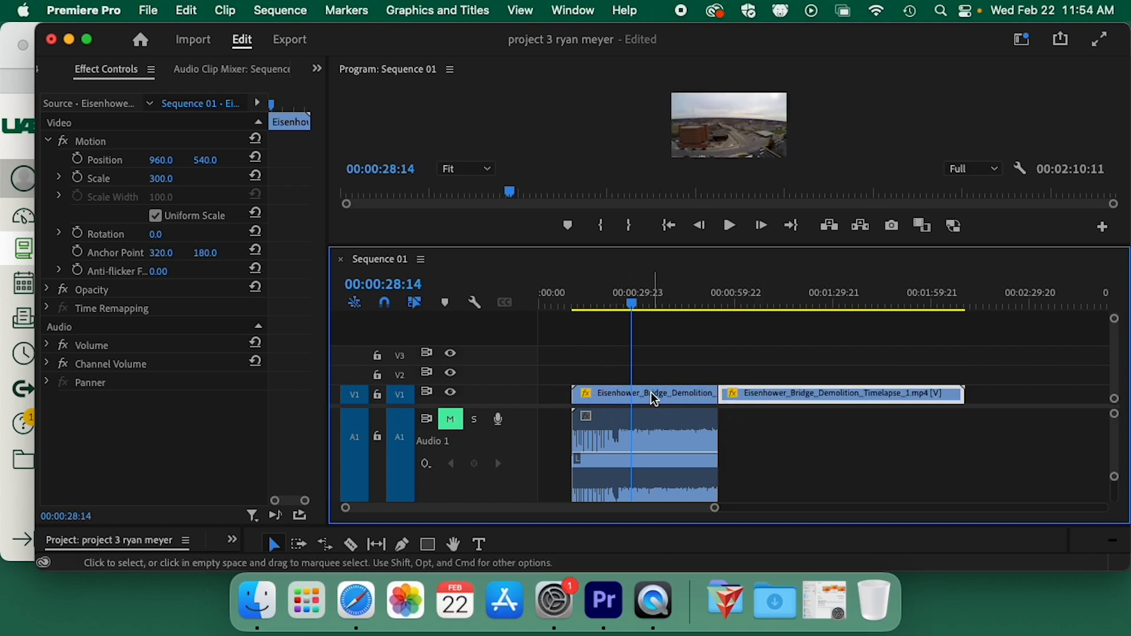
left_click(623, 297)
left_click_drag(626, 299, 814, 318)
left_click(708, 353)
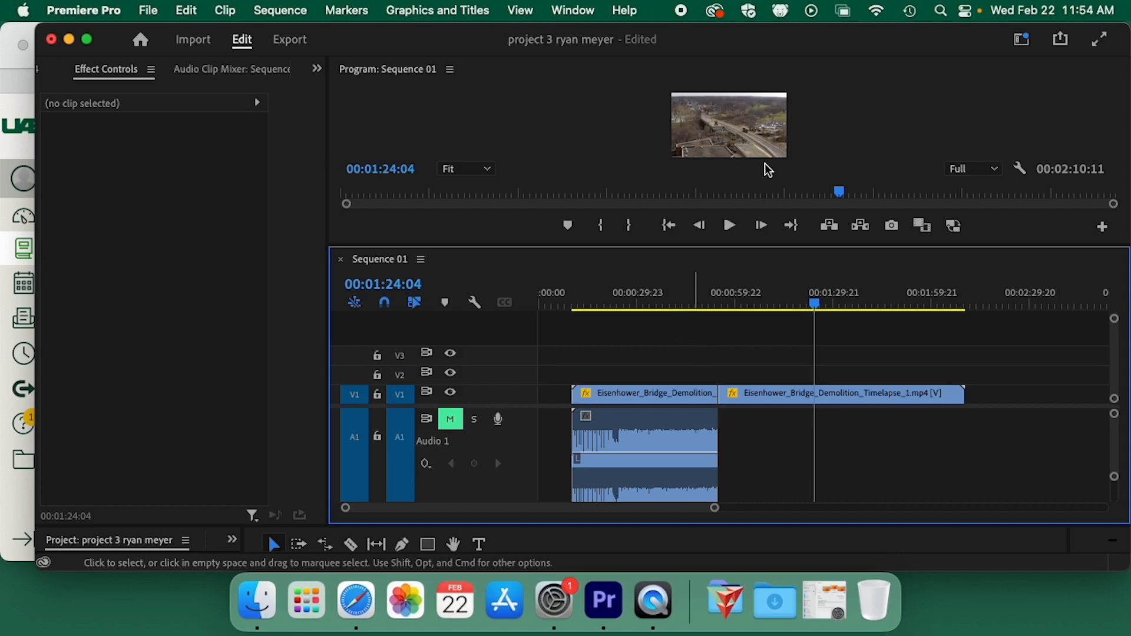
- Select the second clip, enlarge the Program monitor, increase the Video 1 track height and scrub to 00:01:29:07
mouse_move(770, 401)
left_mouse_down()
mouse_move(858, 399)
mouse_move(808, 416)
mouse_move(754, 415)
mouse_move(768, 413)
left_mouse_up()
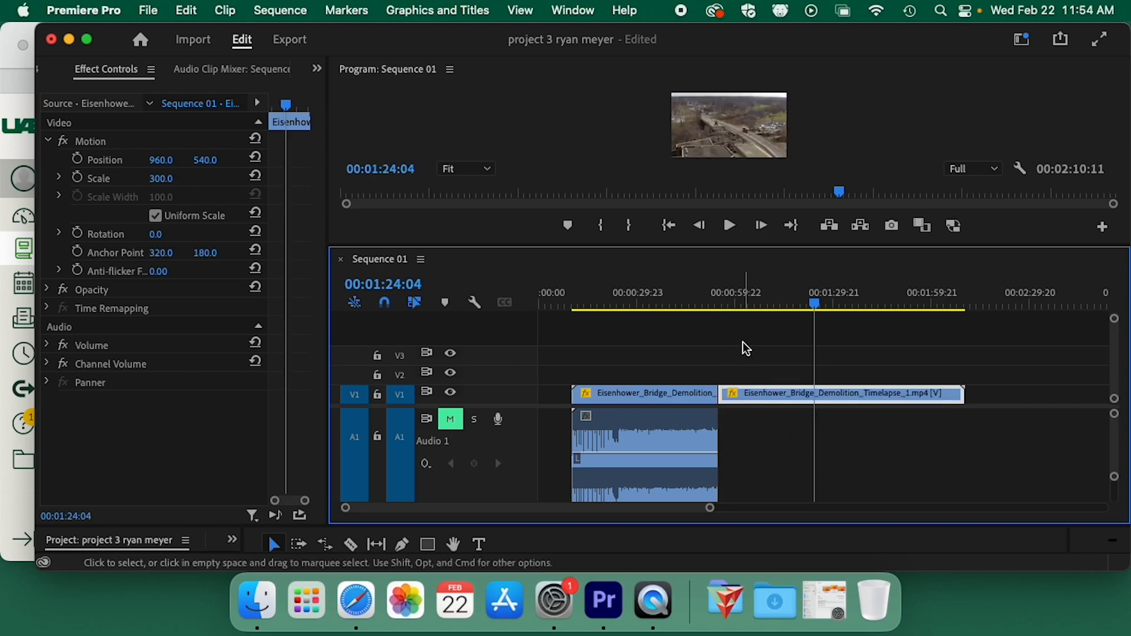
left_click_drag(722, 247, 722, 314)
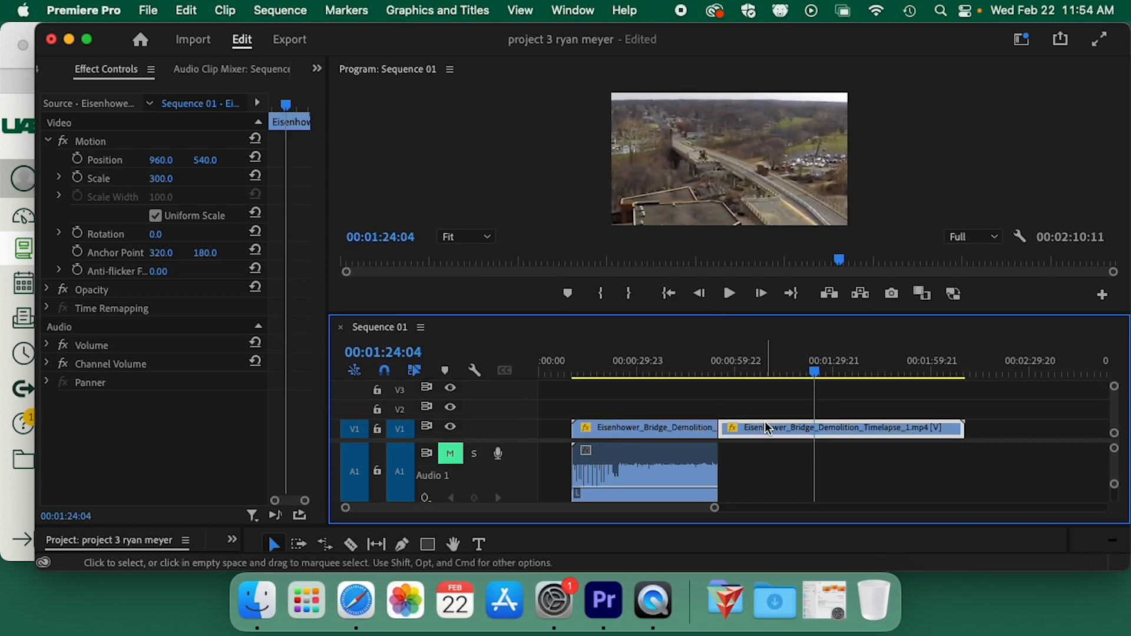
left_click_drag(729, 362, 814, 368)
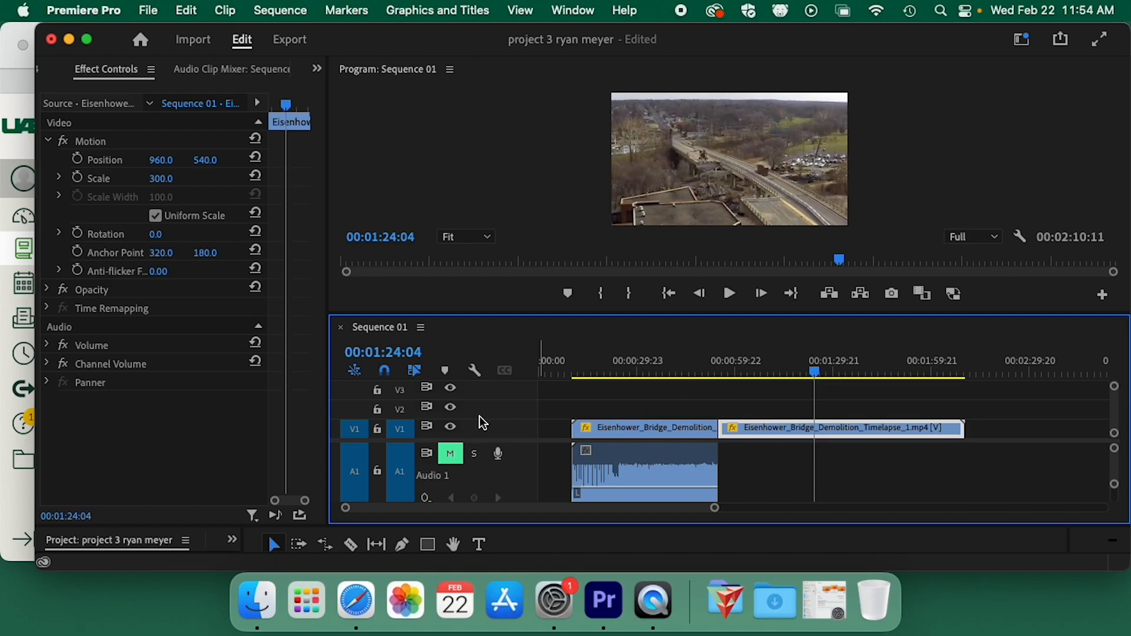
left_click_drag(478, 419, 488, 394)
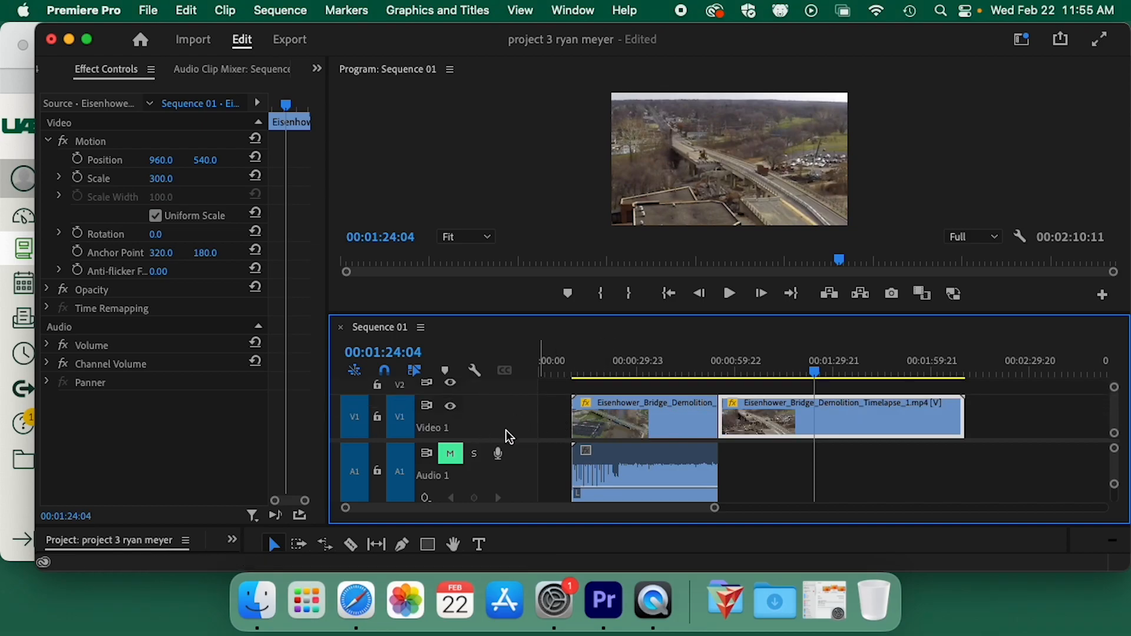
left_click_drag(502, 442, 502, 470)
left_click_drag(510, 424, 522, 416)
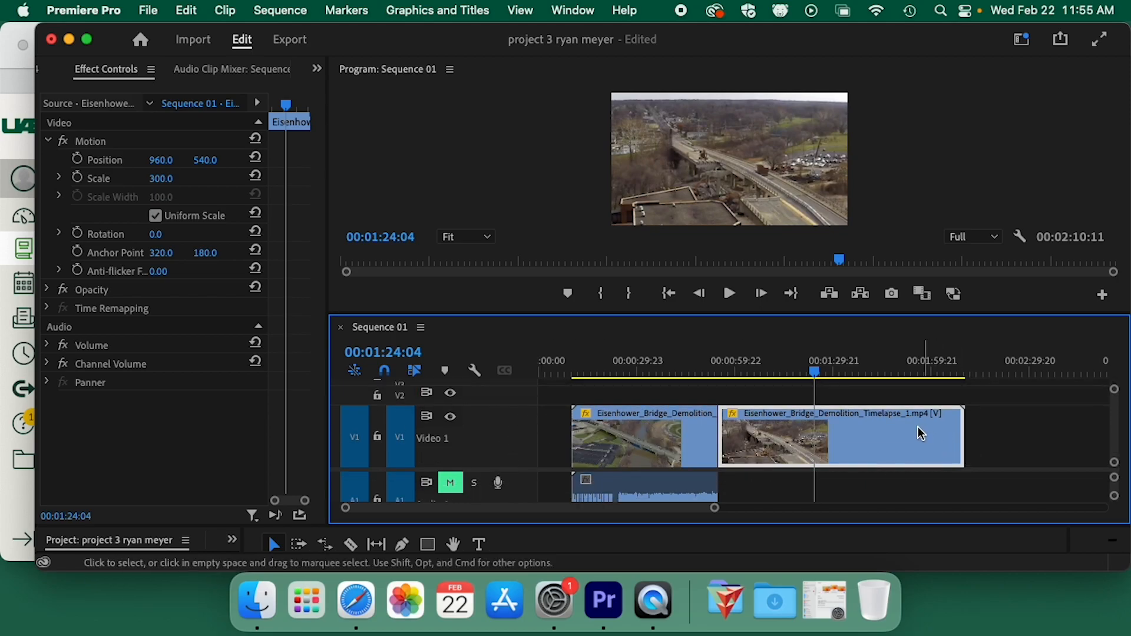
mouse_move(814, 371)
left_mouse_down()
mouse_move(755, 393)
mouse_move(831, 380)
left_mouse_up()
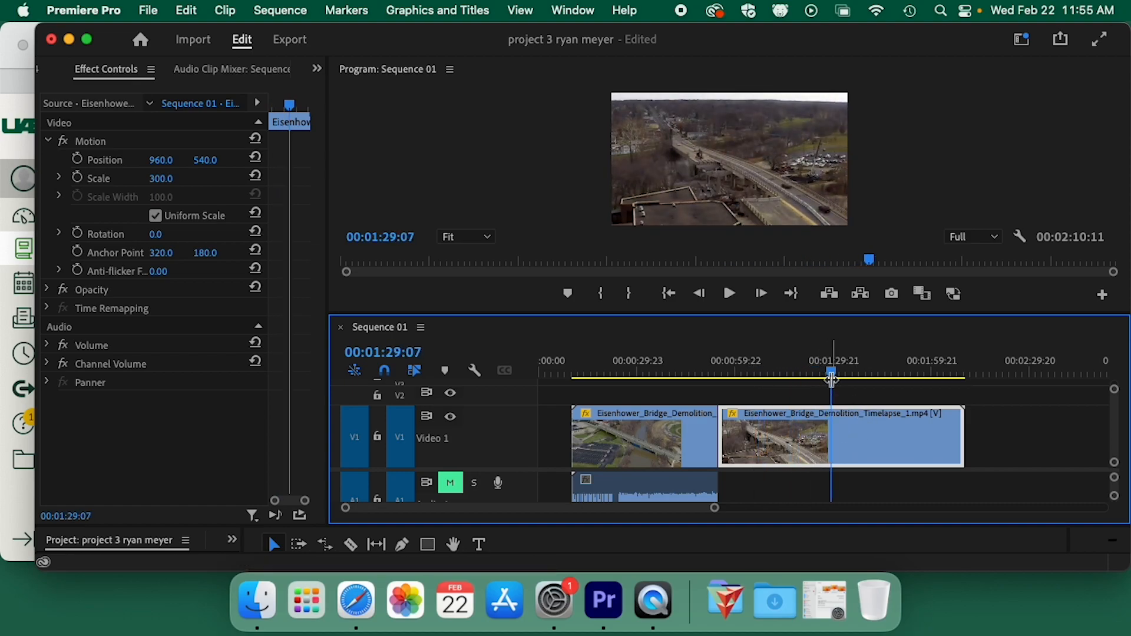
left_click_drag(828, 375, 837, 372)
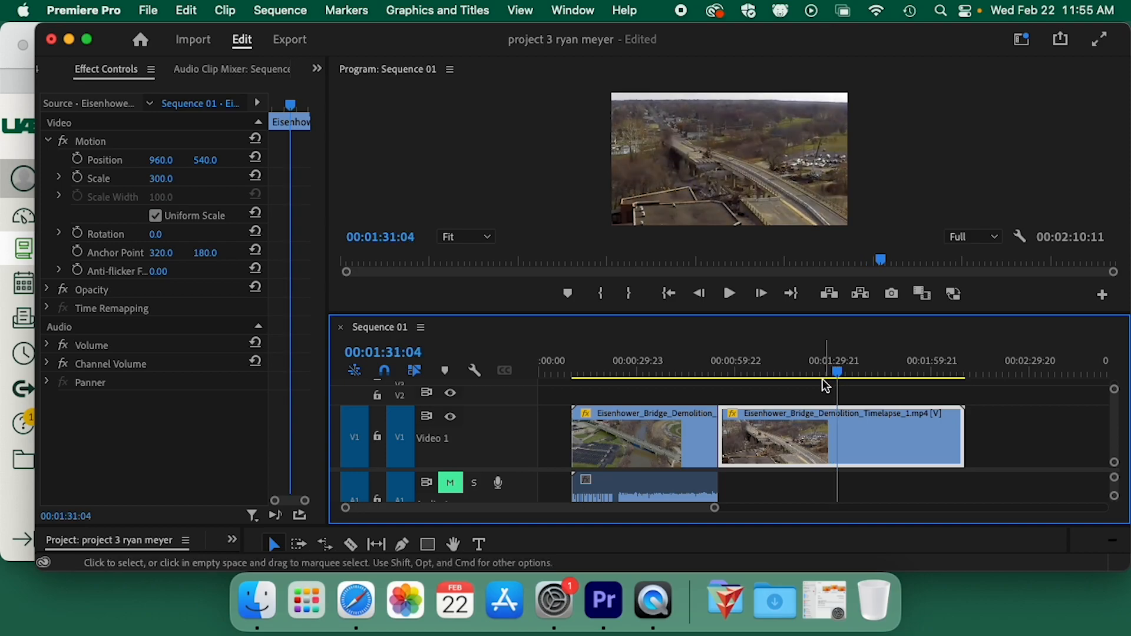
right_click(861, 439)
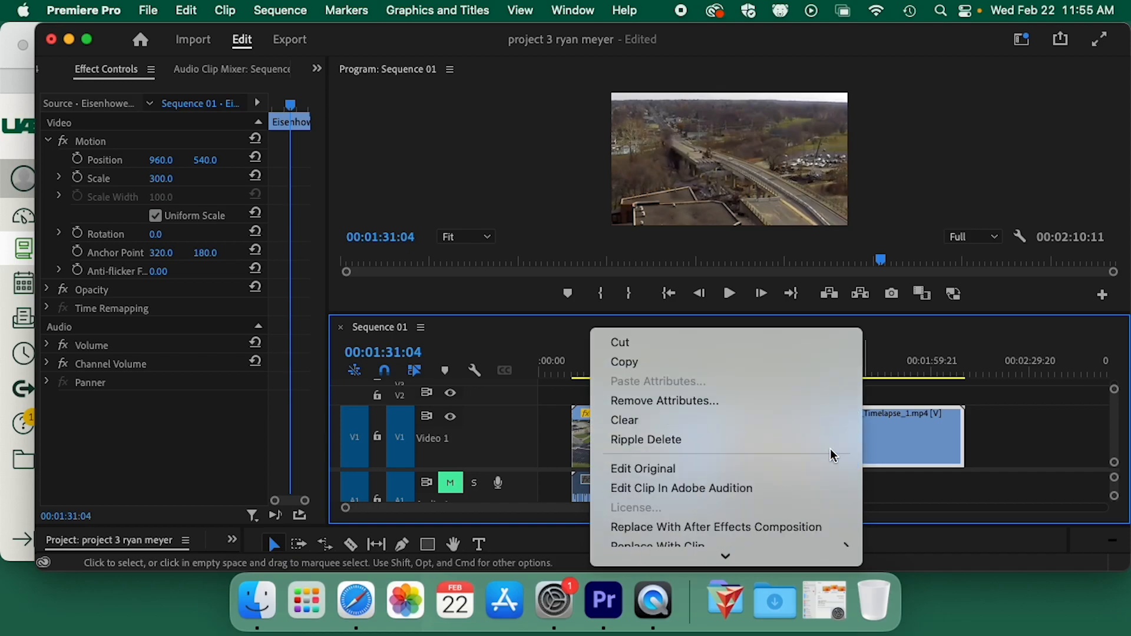
scroll(829, 448, "down", 5)
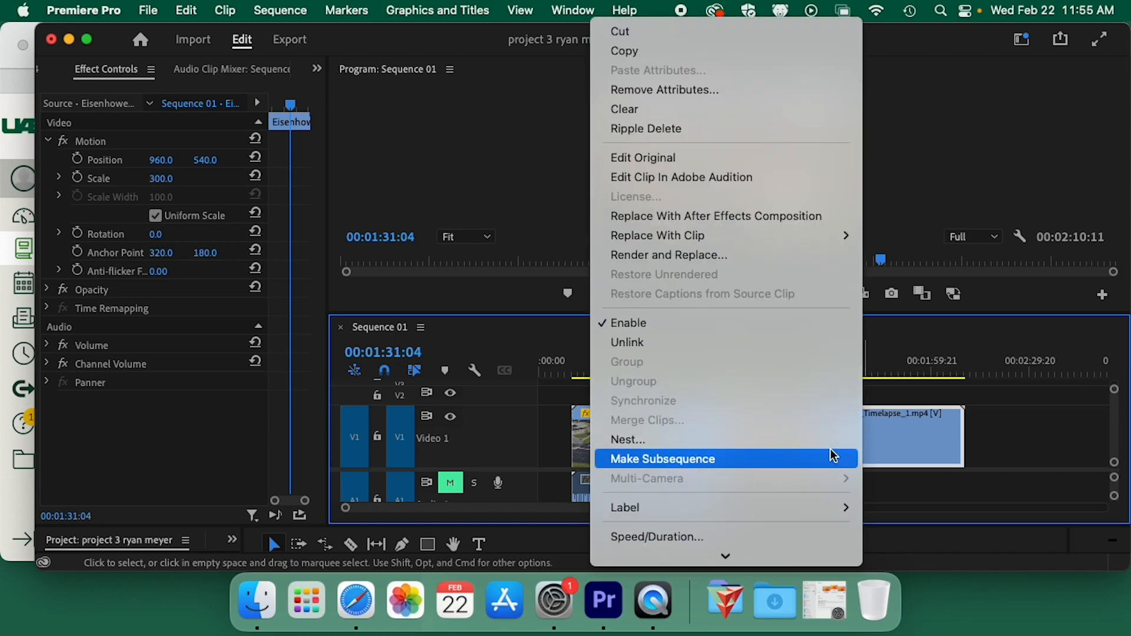
left_click(902, 441)
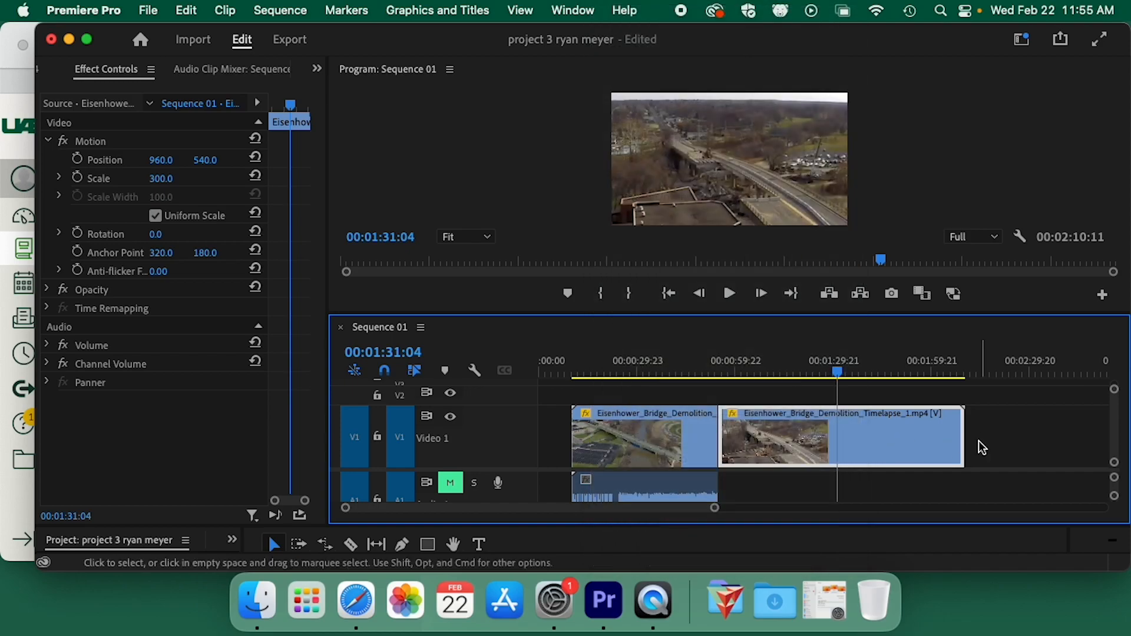
- Set the second timelapse clip's playback speed to 200%
right_click(847, 438)
scroll(907, 492, "down", 8)
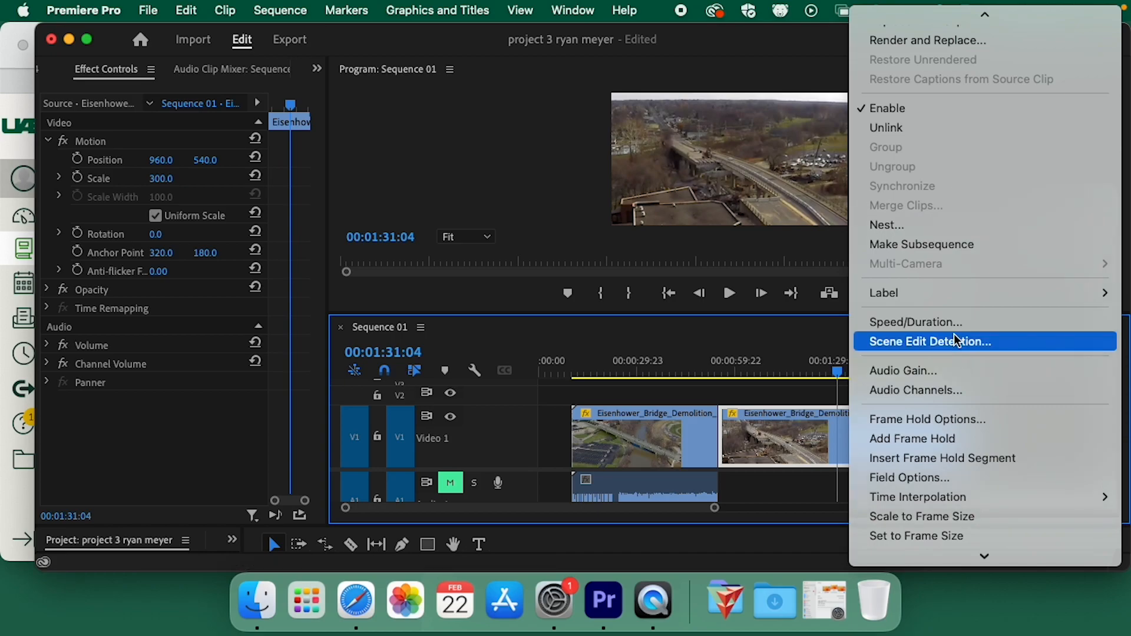
left_click(989, 323)
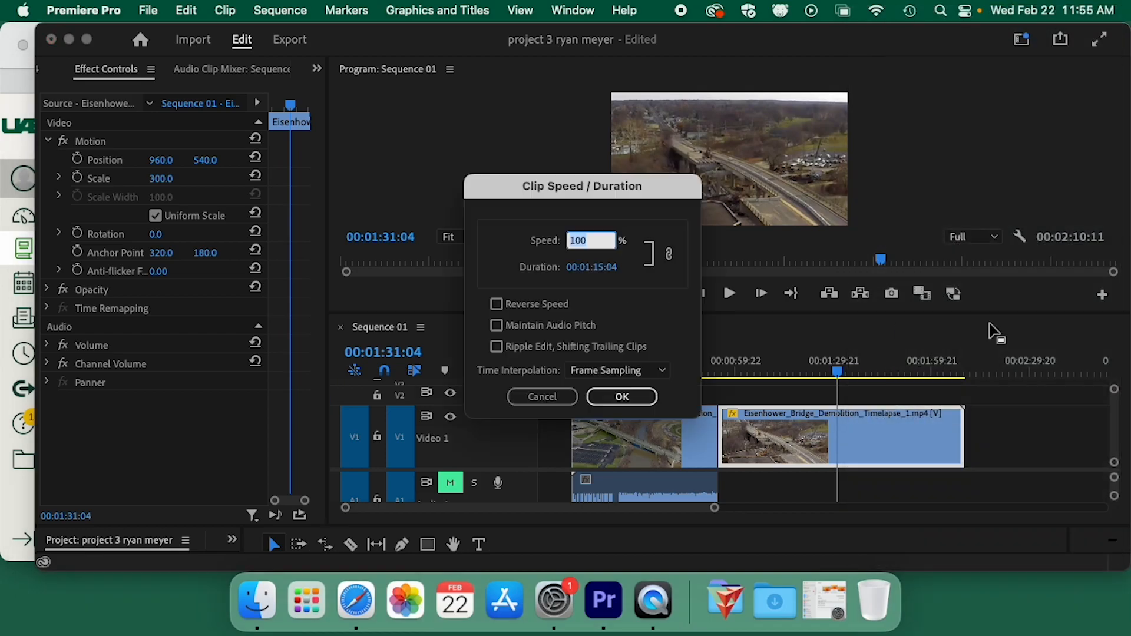
left_click_drag(642, 197, 470, 146)
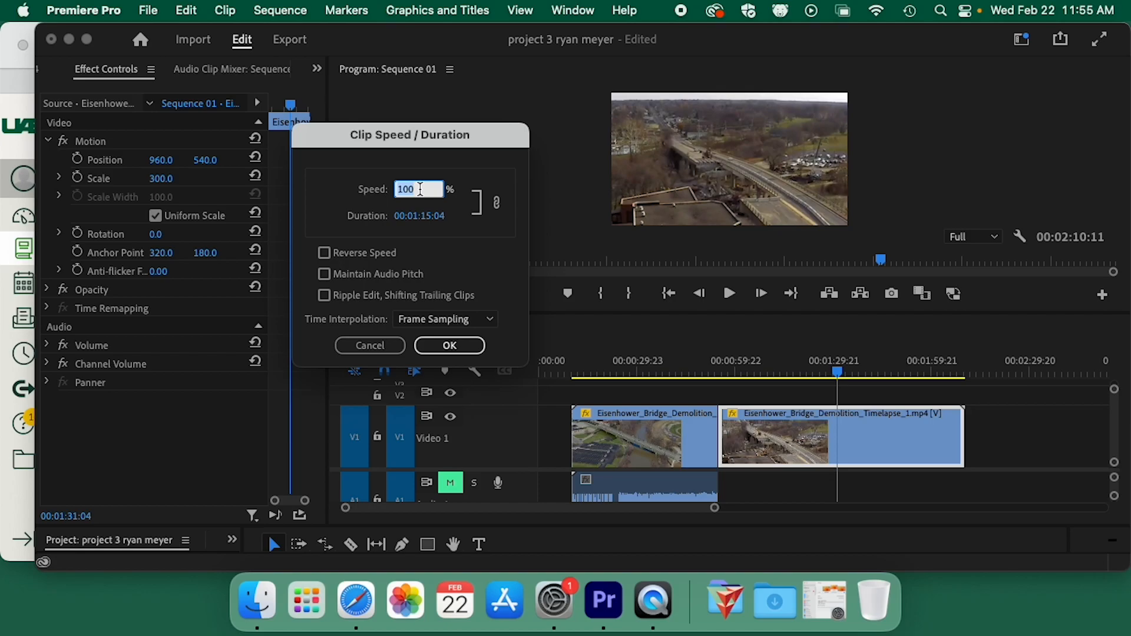
type("200")
left_click(462, 346)
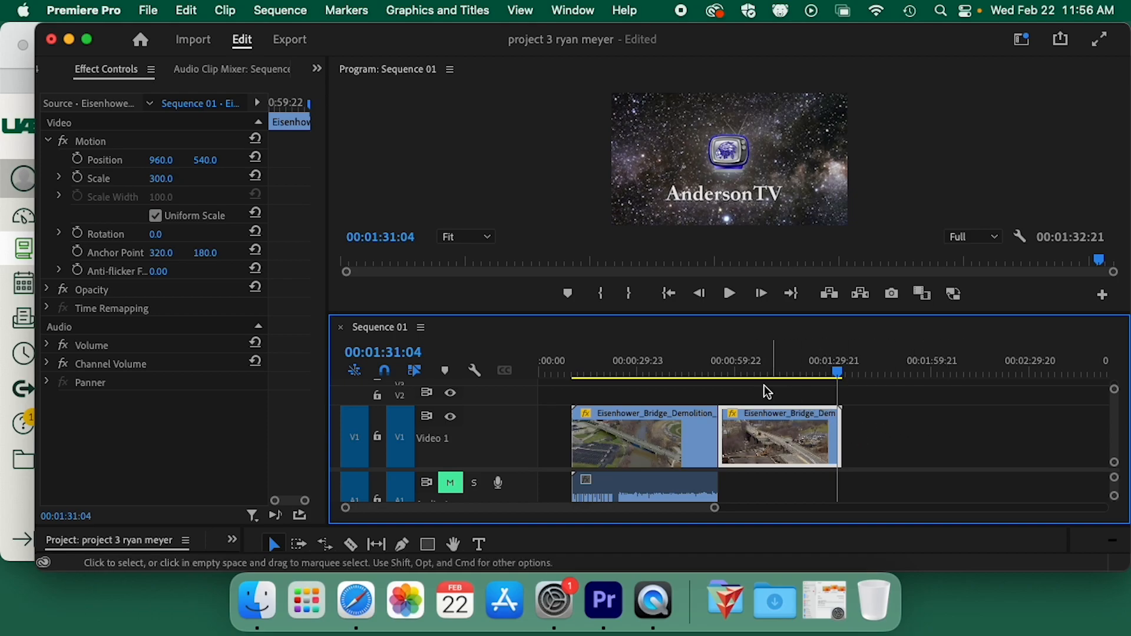
- Play the sped-up second clip from 00:01:03:03 in an enlarged Program monitor
left_click(745, 374)
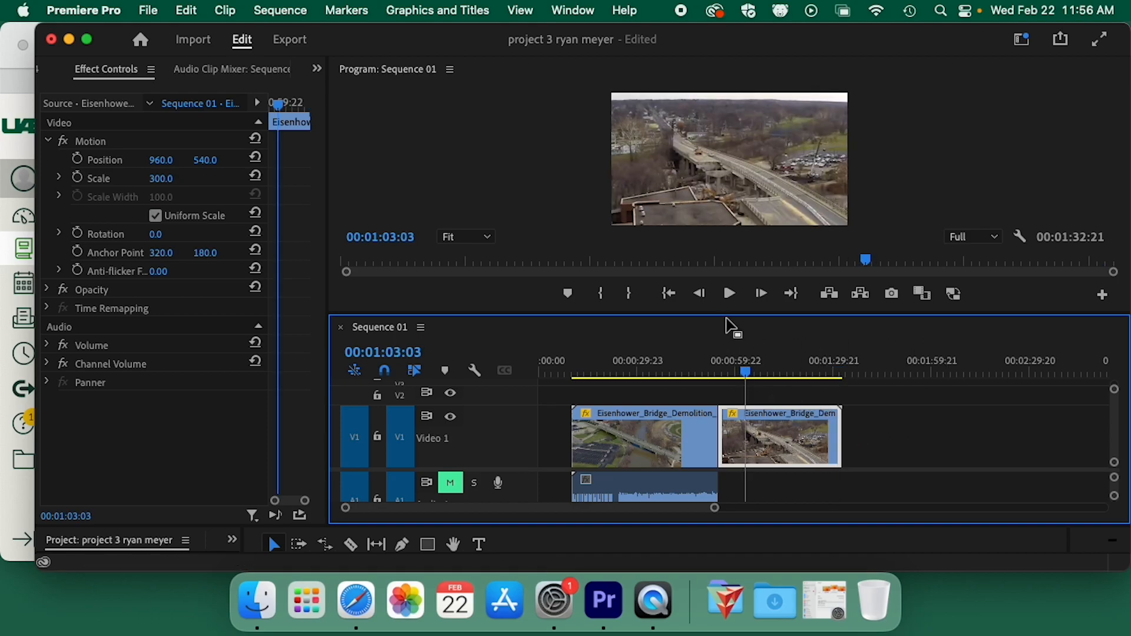
left_click_drag(728, 314, 725, 446)
key("space")
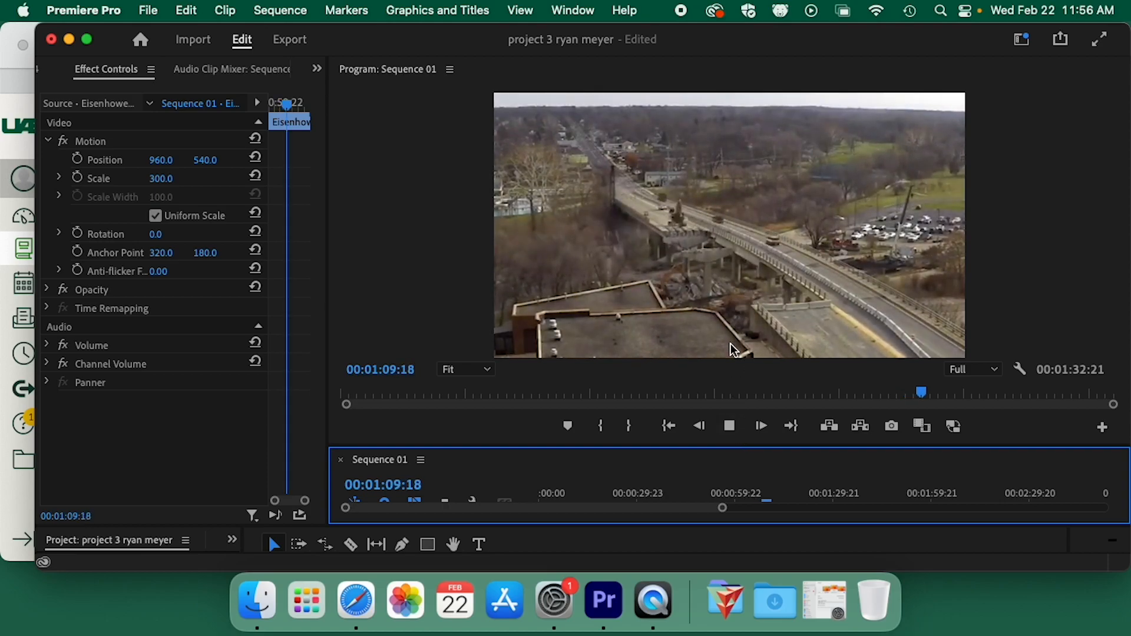
left_click_drag(720, 458, 709, 530)
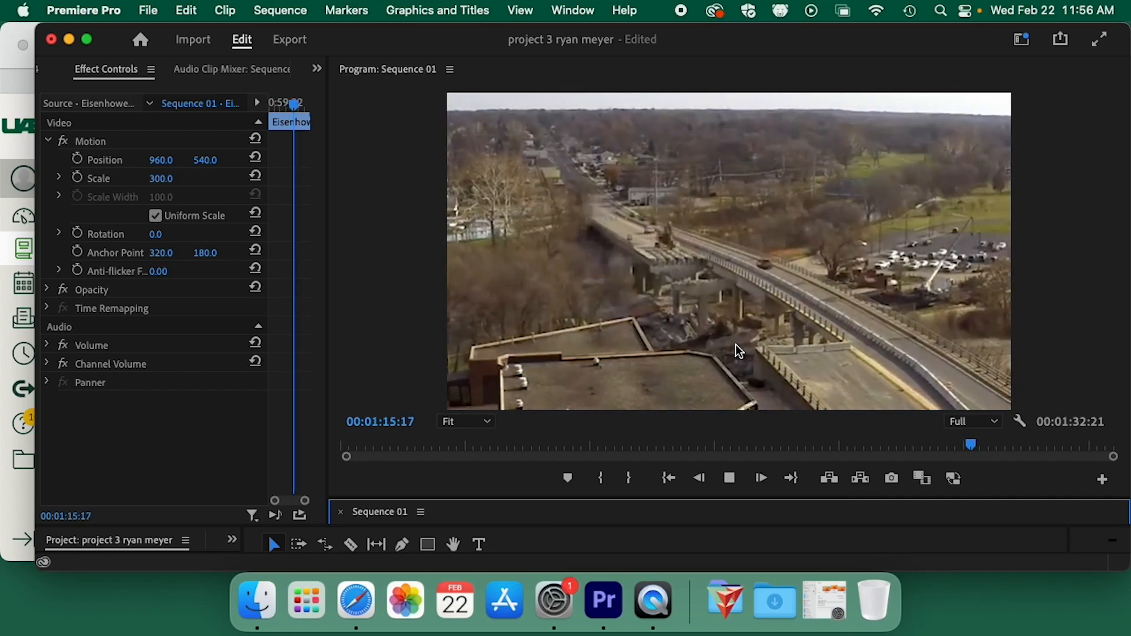
key("space")
- Undo the second clip's speed change and play it back at its original speed for comparison
key("super+z")
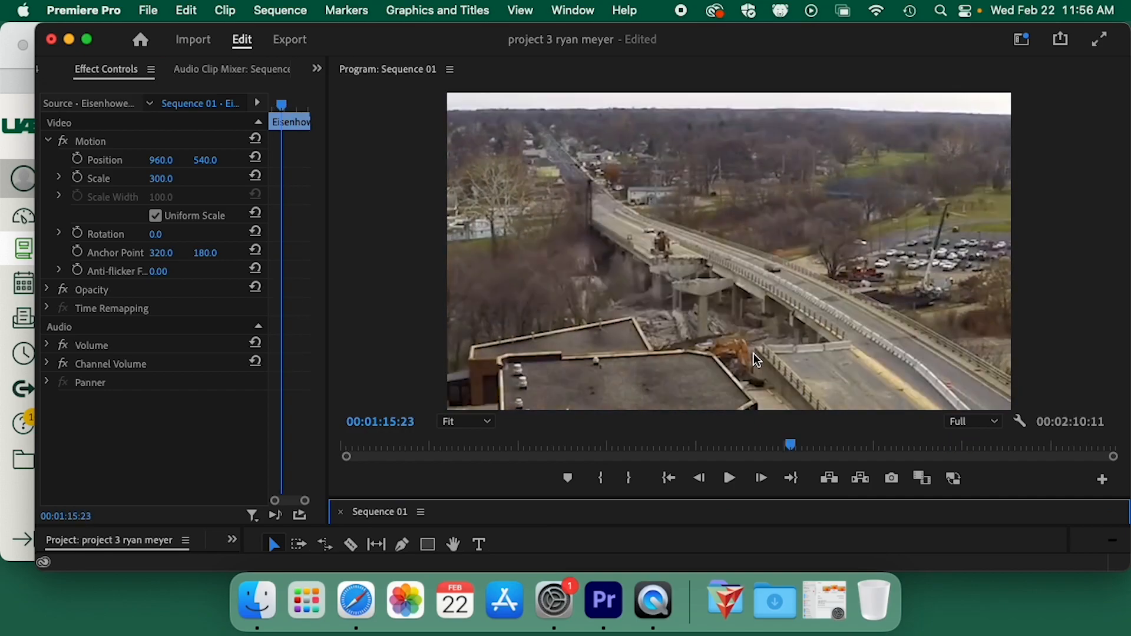
key("space")
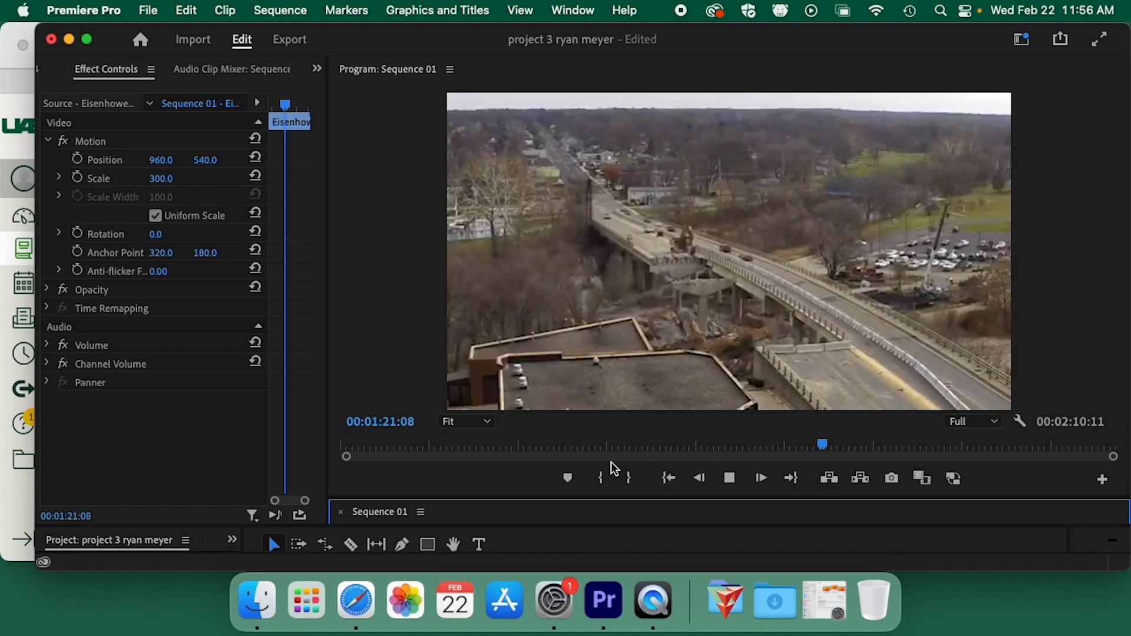
key("space")
- Reduce the Program monitor to reach the timeline and set the second clip's playback speed to 20%
left_click_drag(585, 498, 710, 284)
right_click(855, 421)
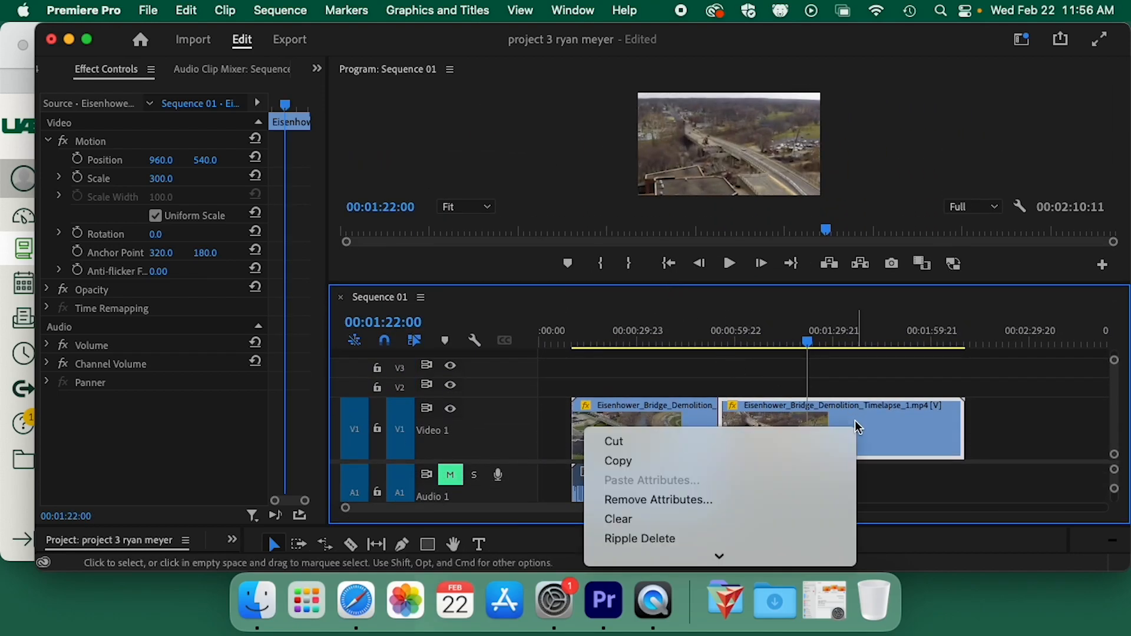
scroll(783, 462, "down", 10)
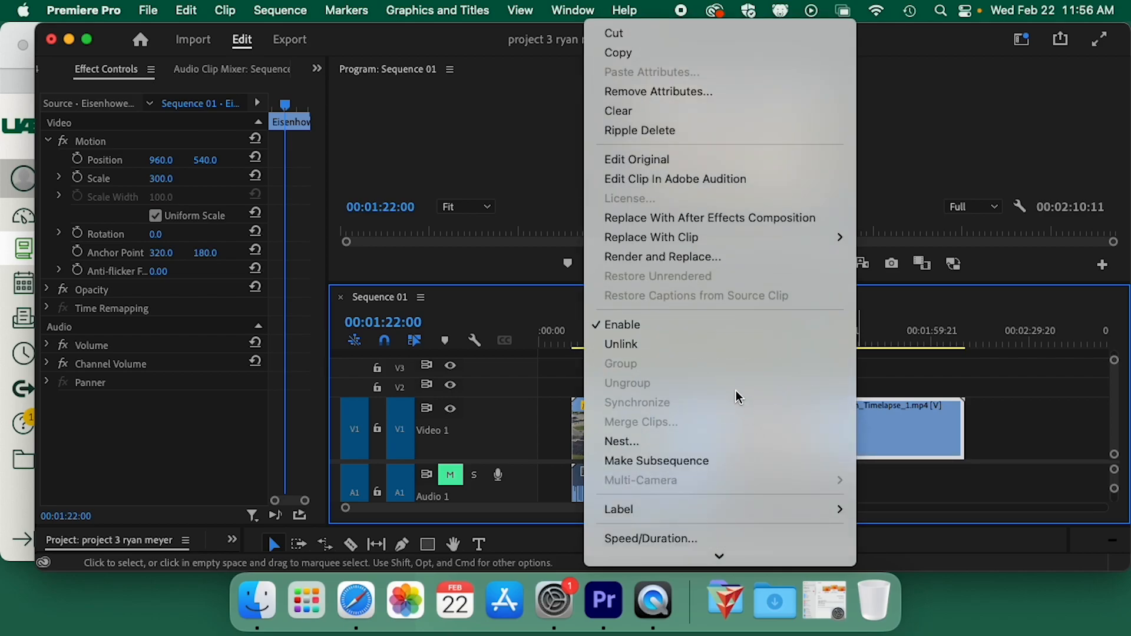
scroll(735, 397, "down", 5)
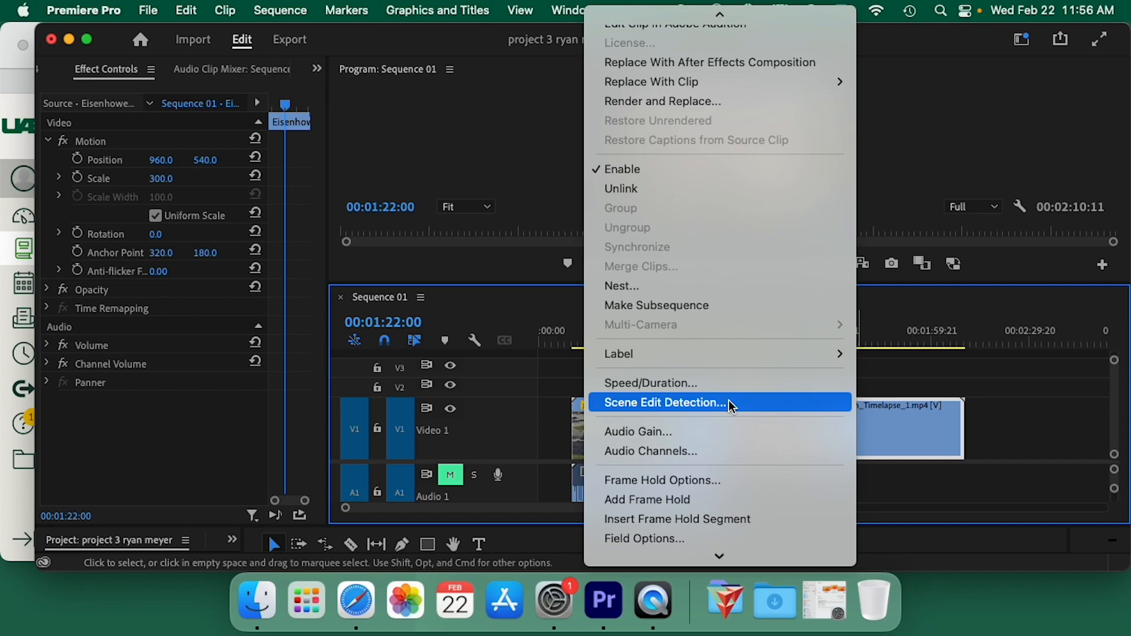
left_click(727, 385)
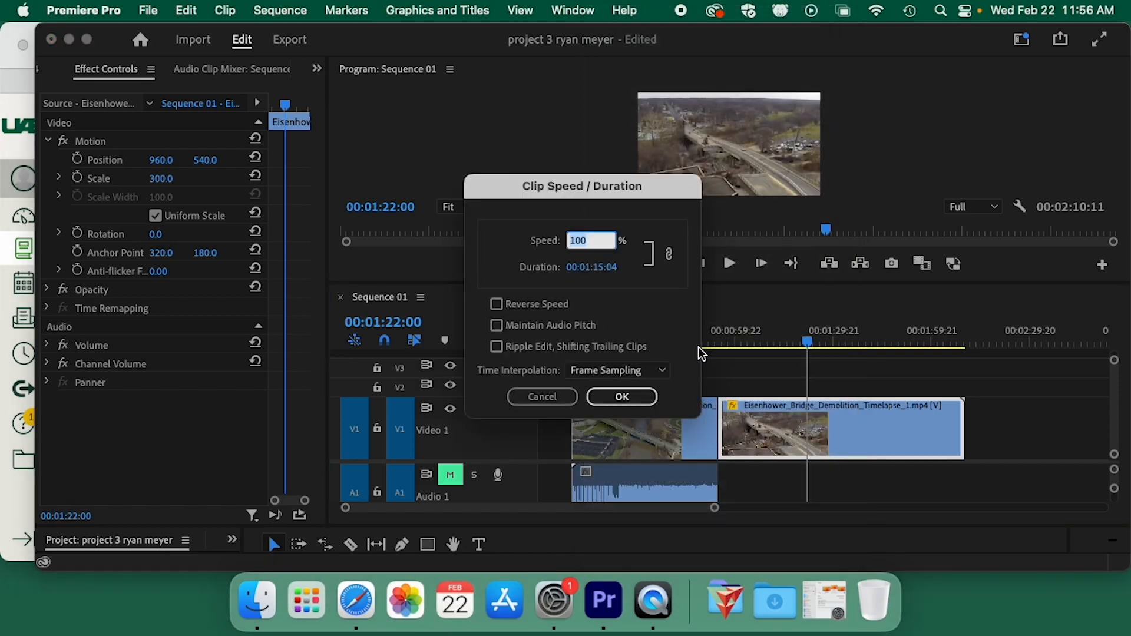
type("20")
left_click(620, 397)
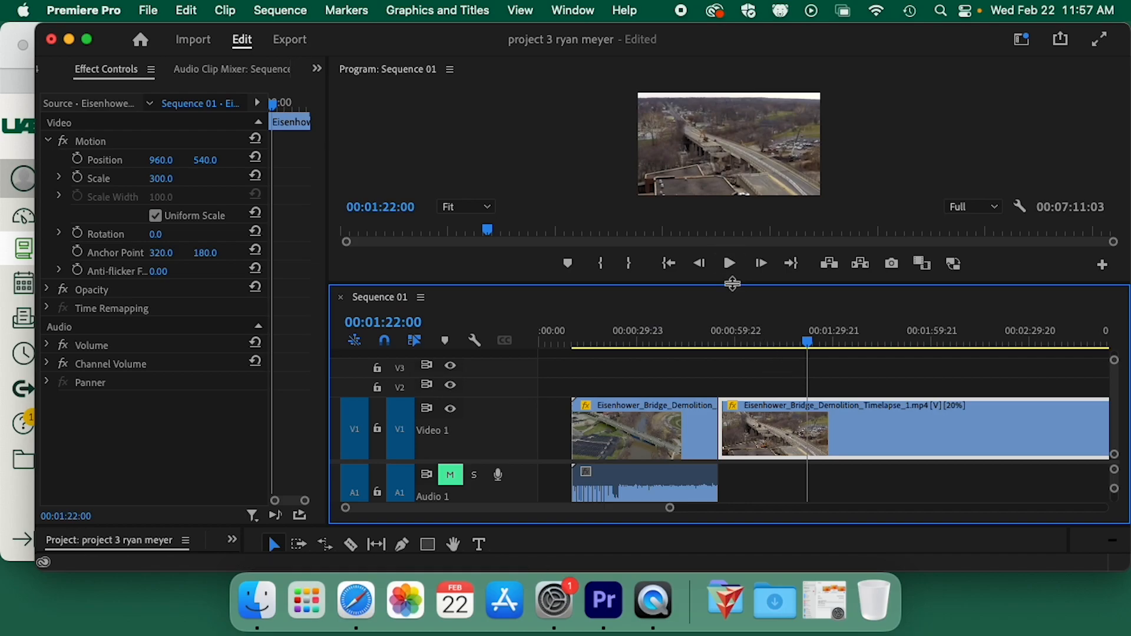
- Play the slowed second clip in an enlarged Program monitor, and undo its speed change
left_click_drag(732, 284, 735, 502)
key("space")
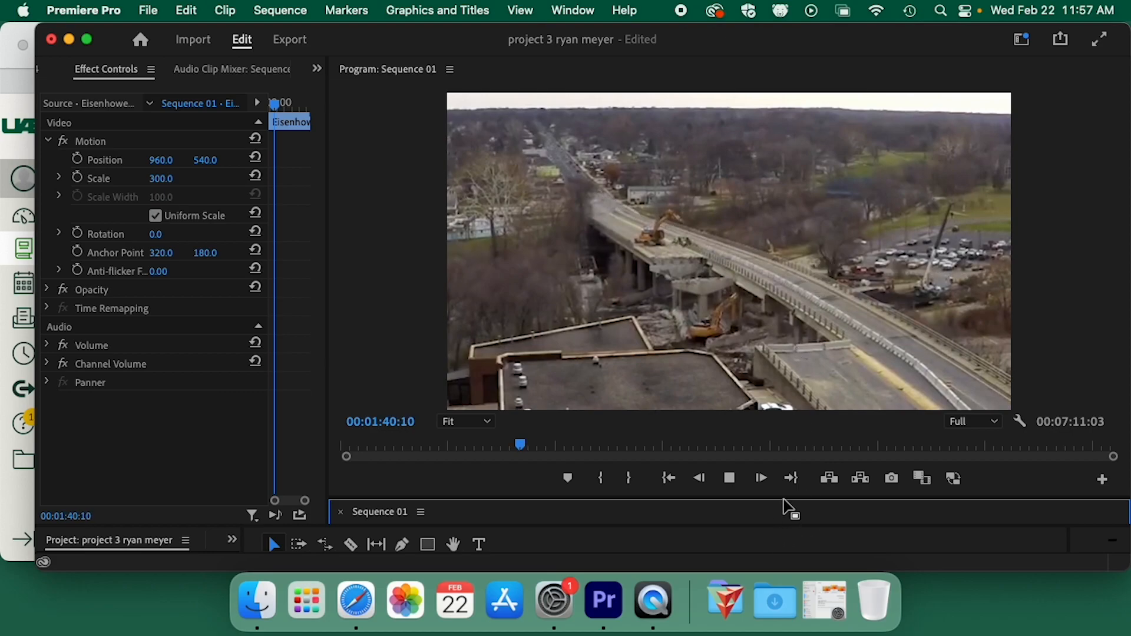
left_click_drag(785, 498, 793, 348)
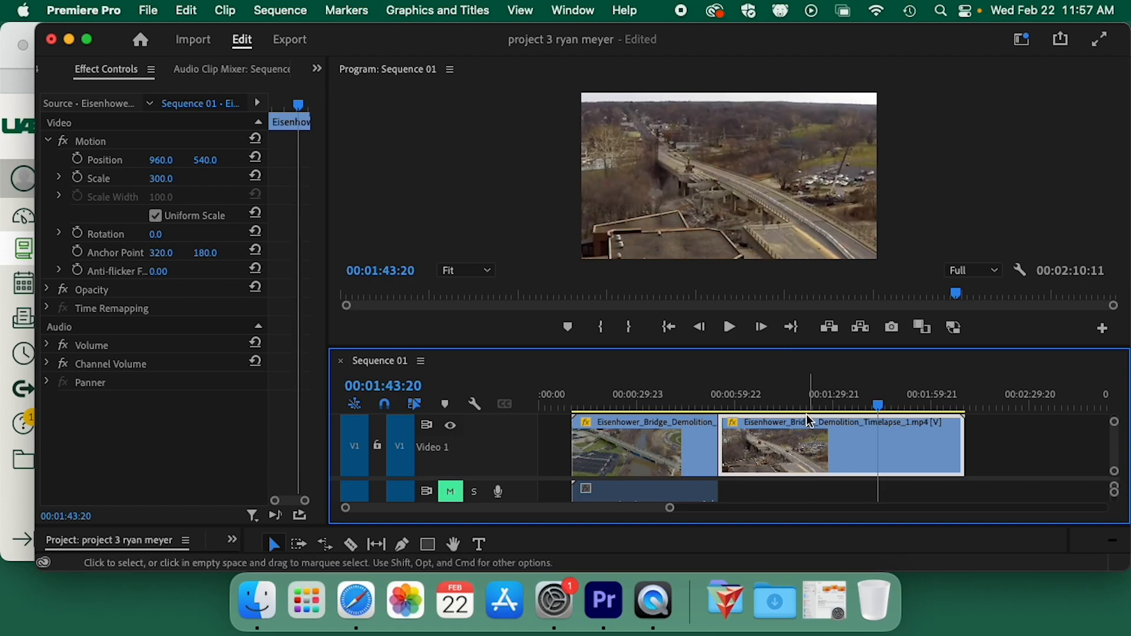
- Play the beginning of the second clip at original speed up to 00:01:06:11 and enlarge the Program monitor
left_click_drag(782, 403, 747, 409)
key("space")
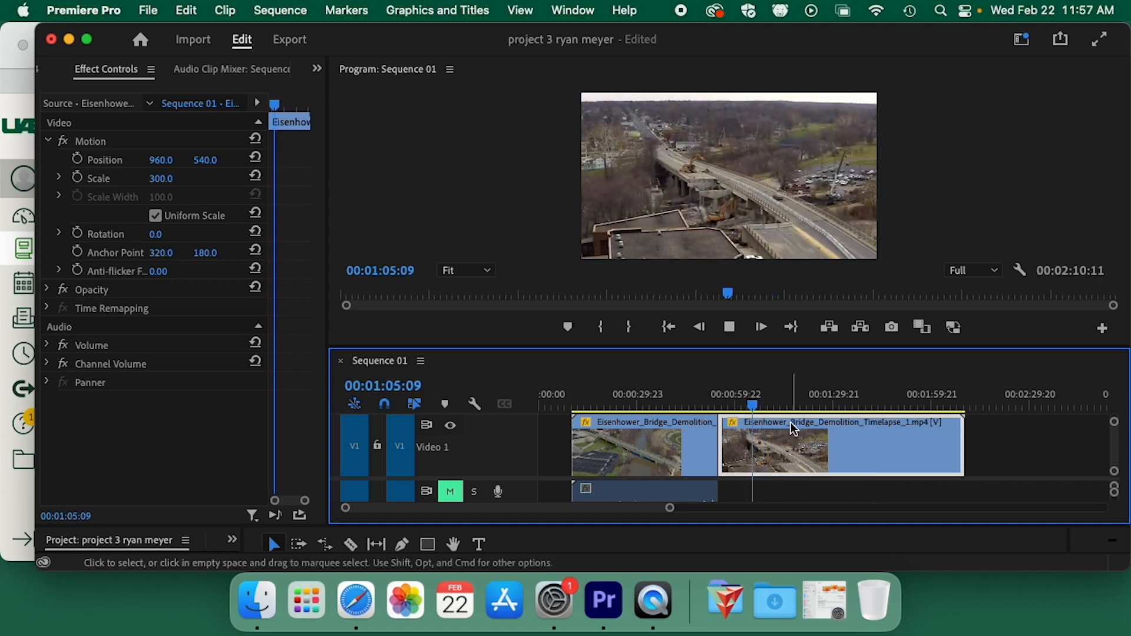
key("space")
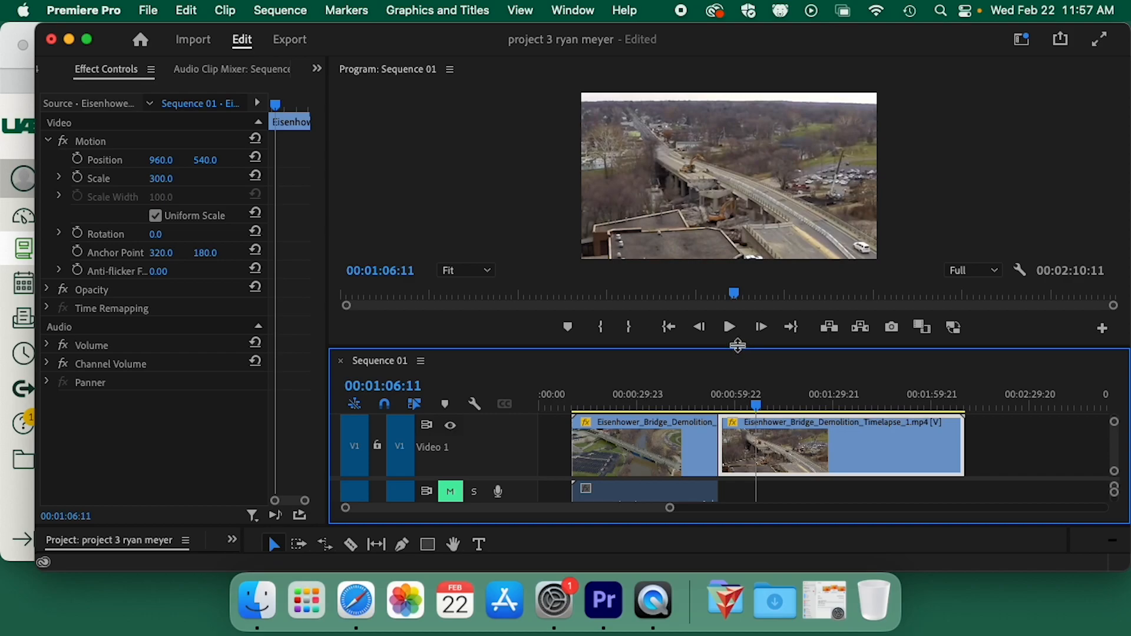
left_click_drag(734, 346, 704, 447)
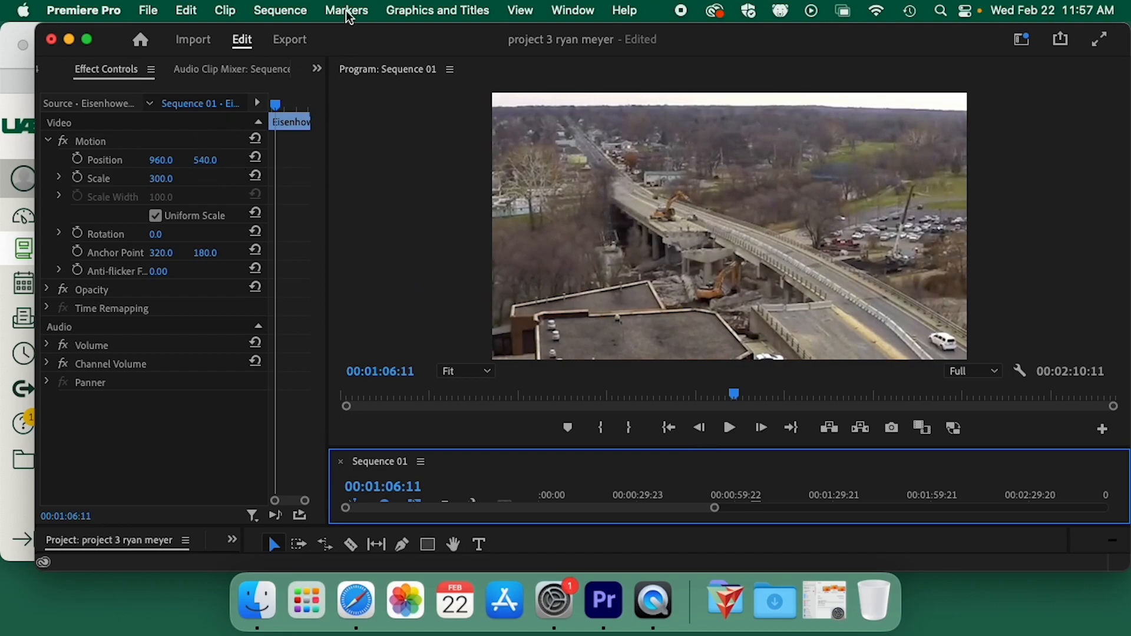
- Bring the Effects library to the front in the project area
left_click(318, 69)
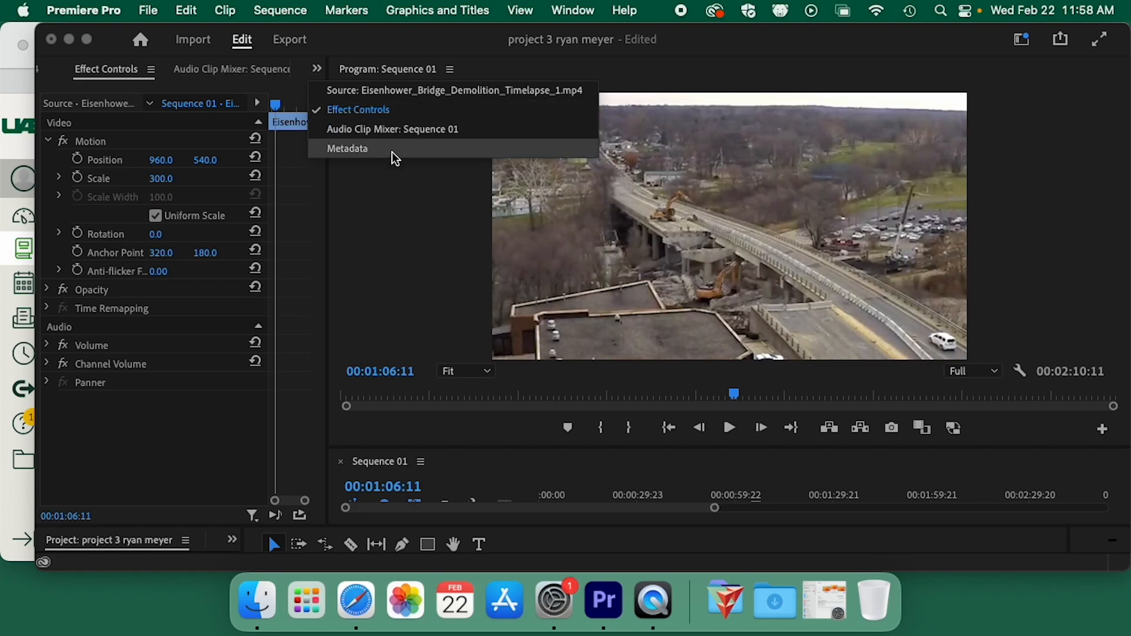
left_click(418, 193)
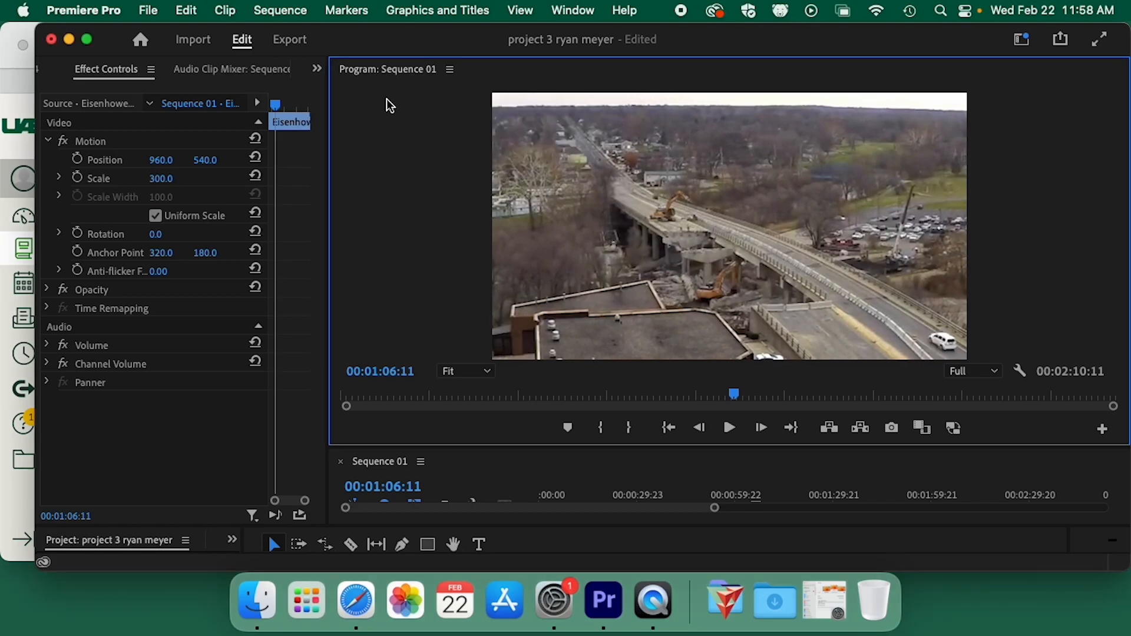
left_click(574, 13)
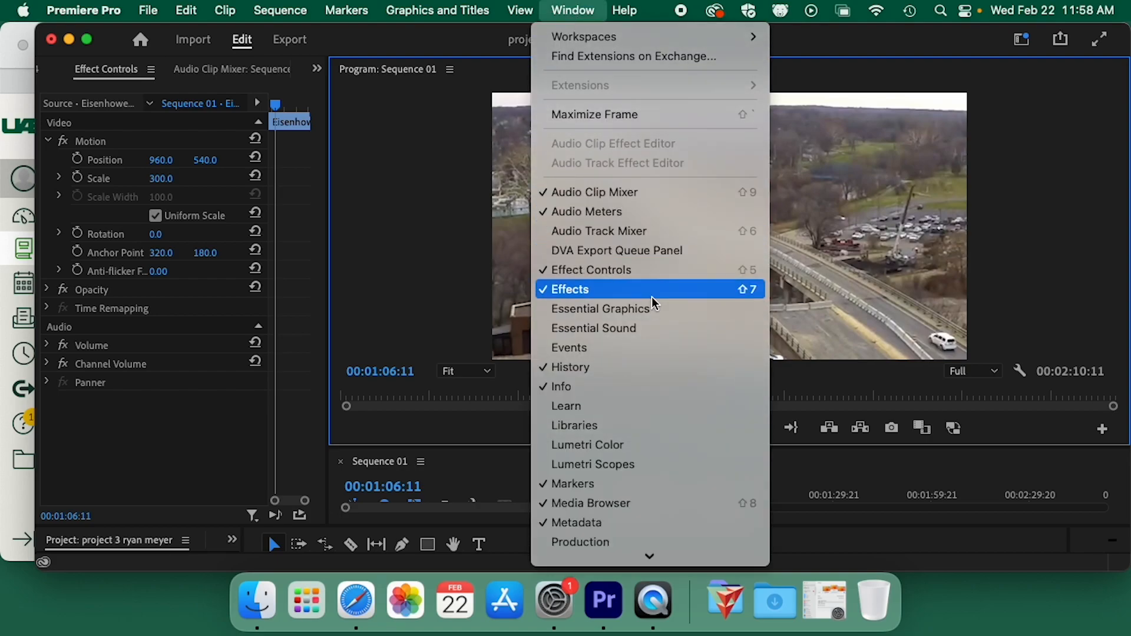
left_click(626, 297)
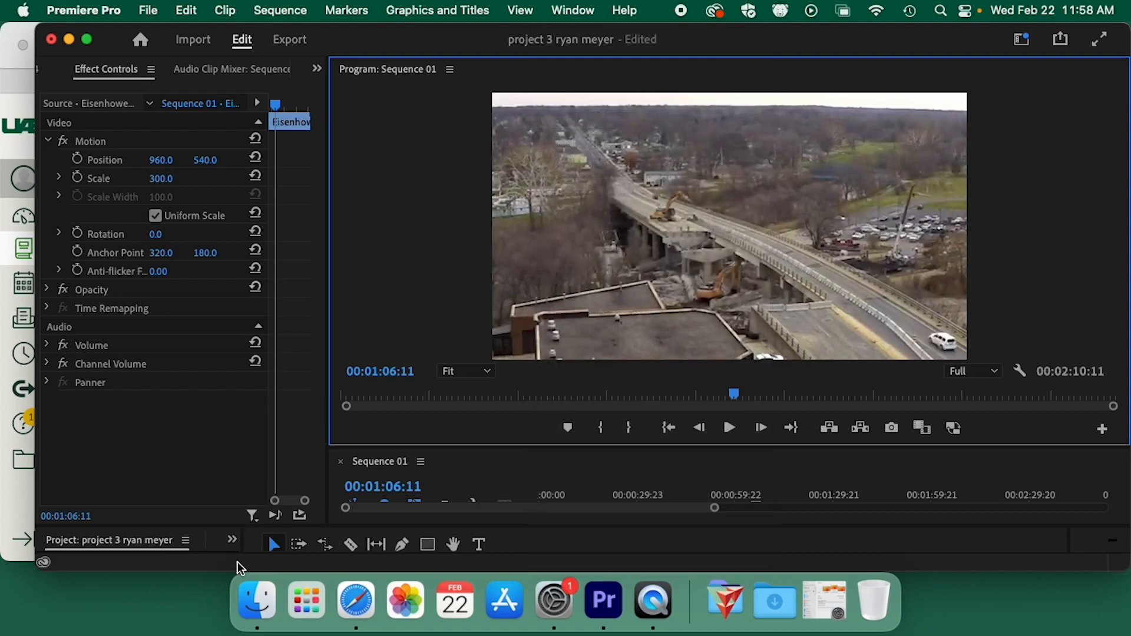
left_click(236, 542)
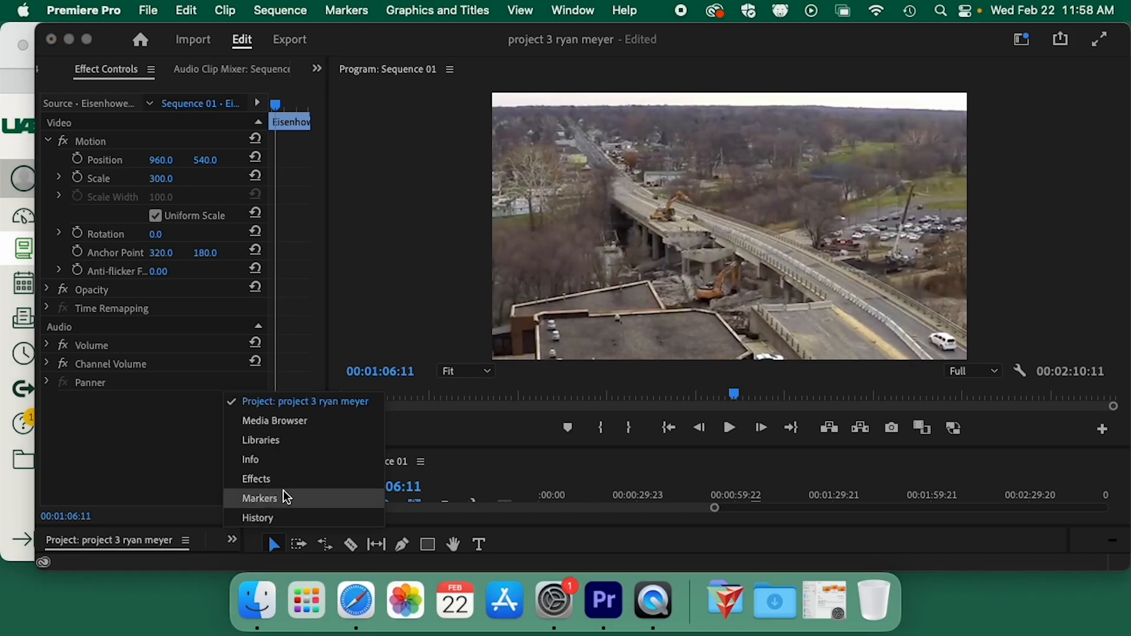
left_click(195, 484)
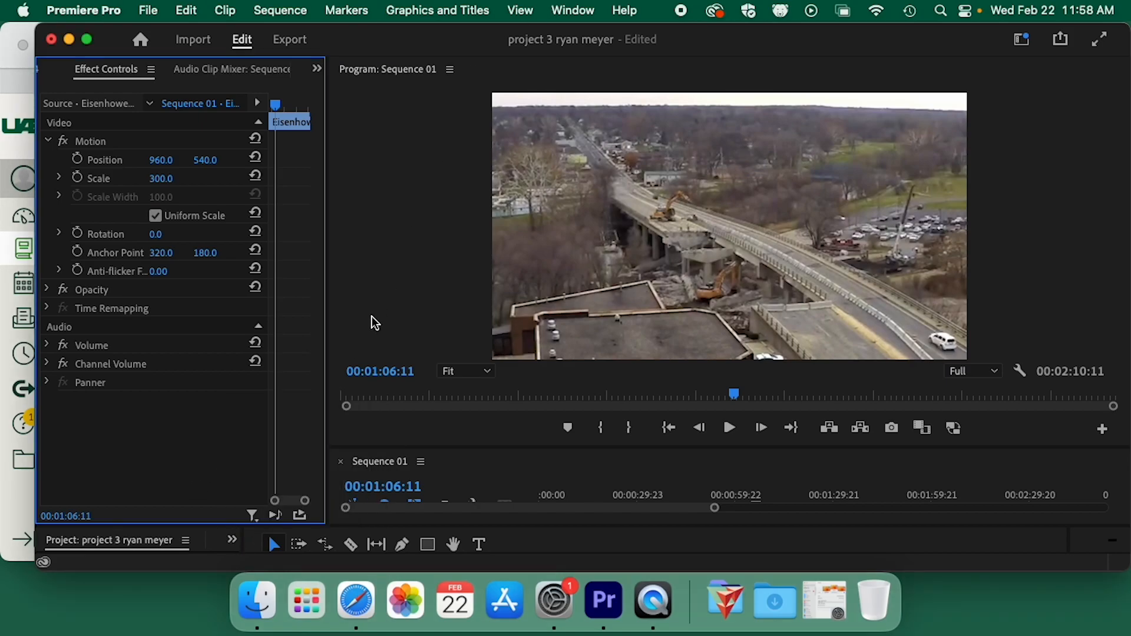
left_click(564, 12)
left_click(589, 289)
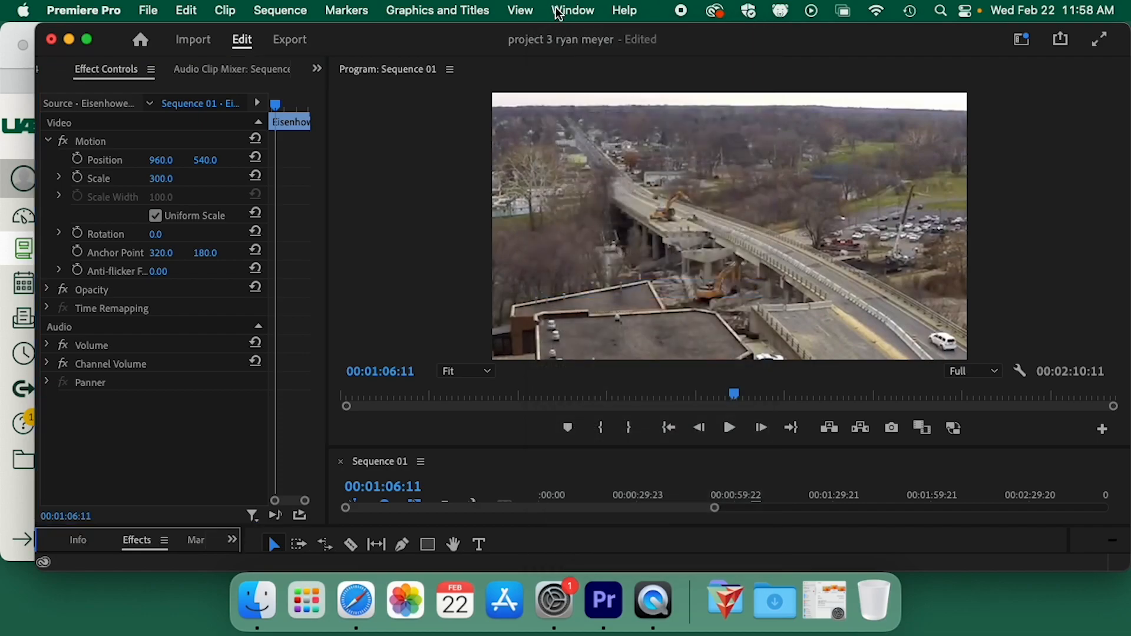
left_click(561, 12)
left_click(589, 289)
- Enlarge the Effects library so its folders can be browsed, and narrow the audio meter area
left_click_drag(220, 526, 254, 339)
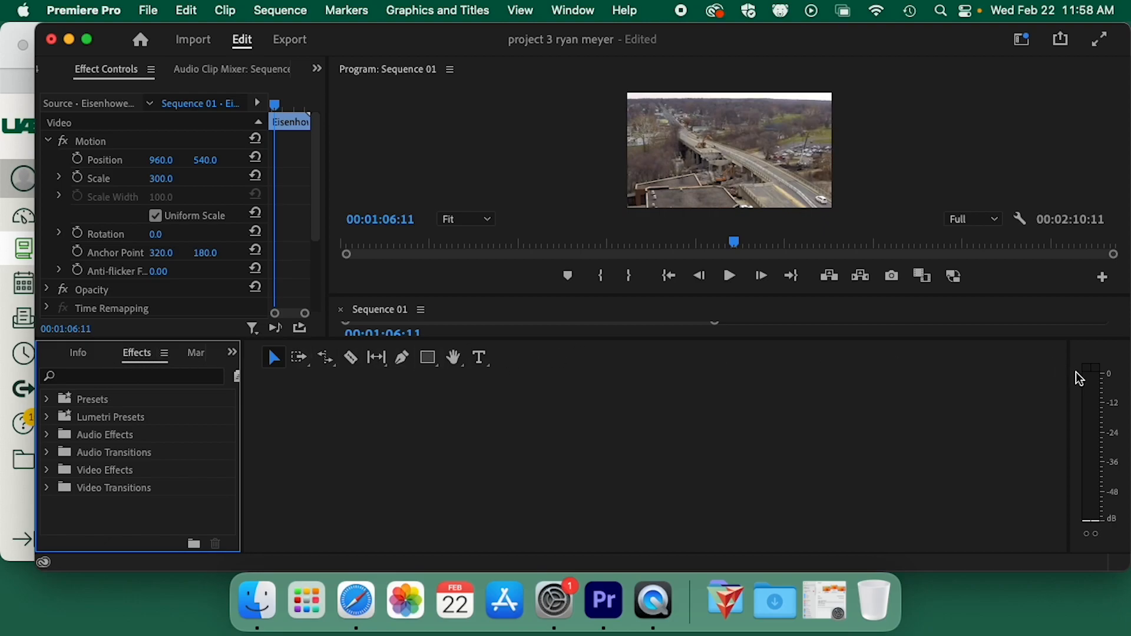
left_click_drag(1067, 377, 1086, 436)
left_click(543, 356)
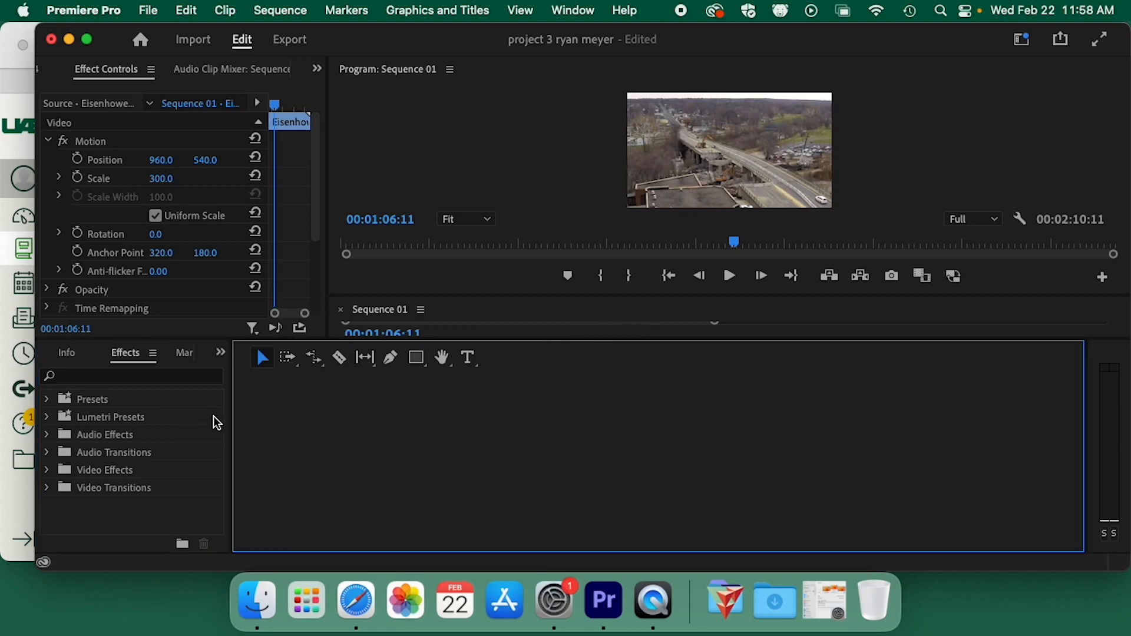
- Search the Effects library for "blur" and bring the Blur & Sharpen video effects into view
left_click(115, 377)
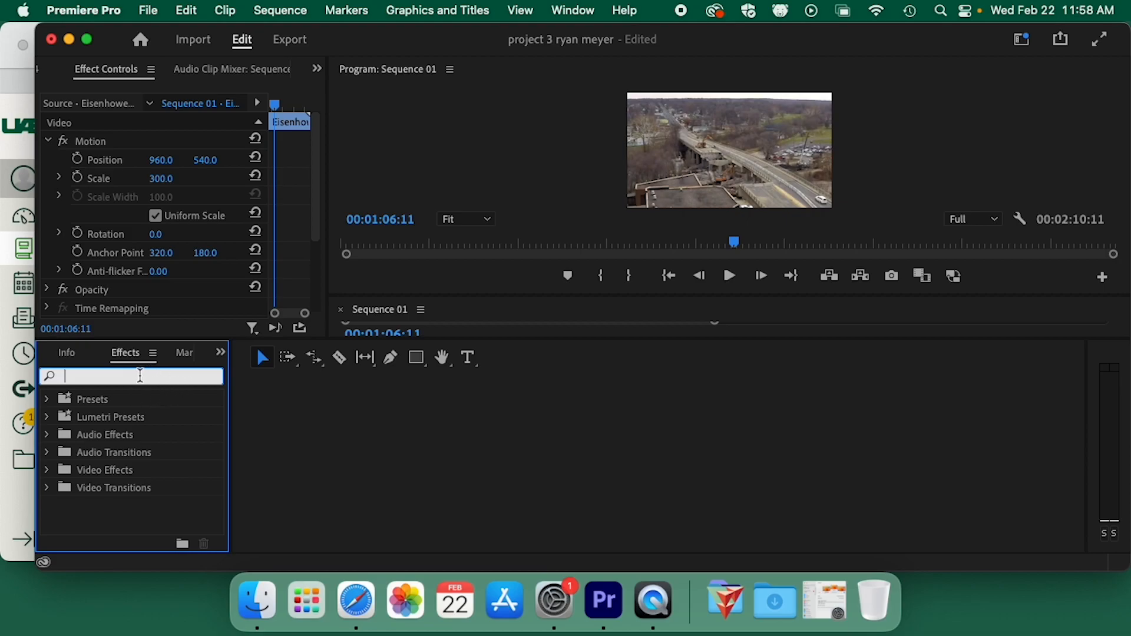
type("blur")
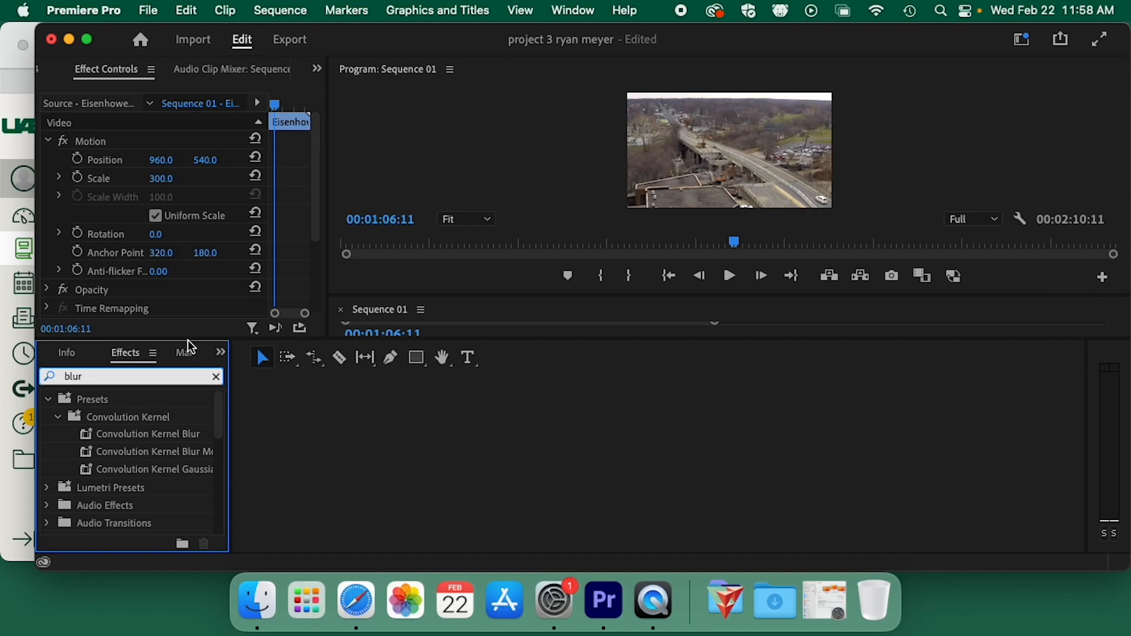
scroll(159, 474, "down", 6)
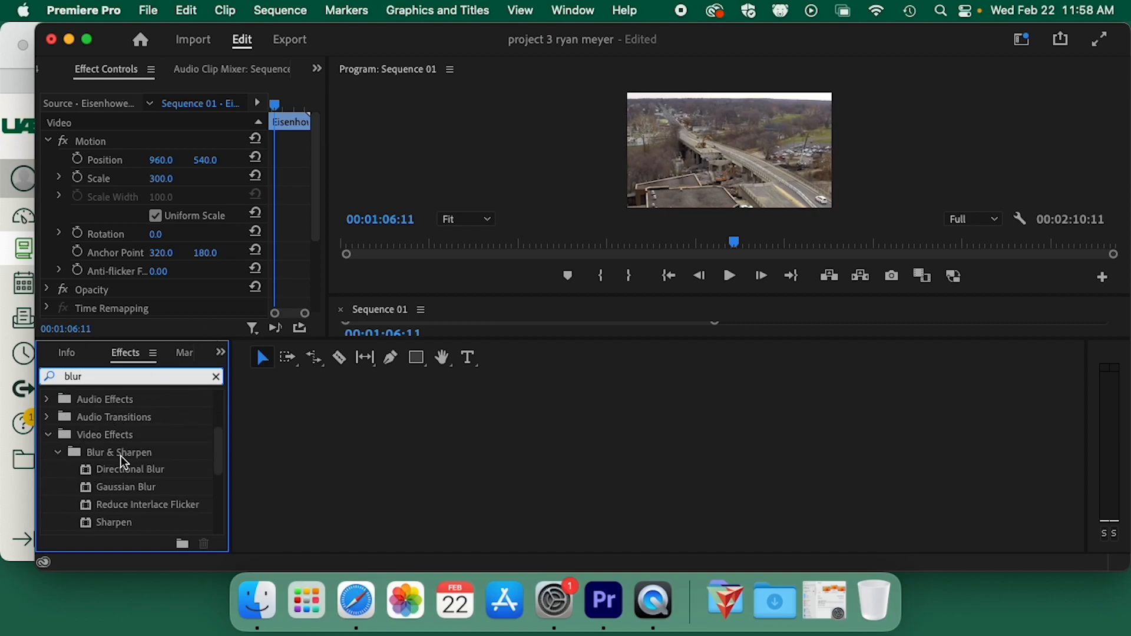
scroll(131, 436, "down", 2)
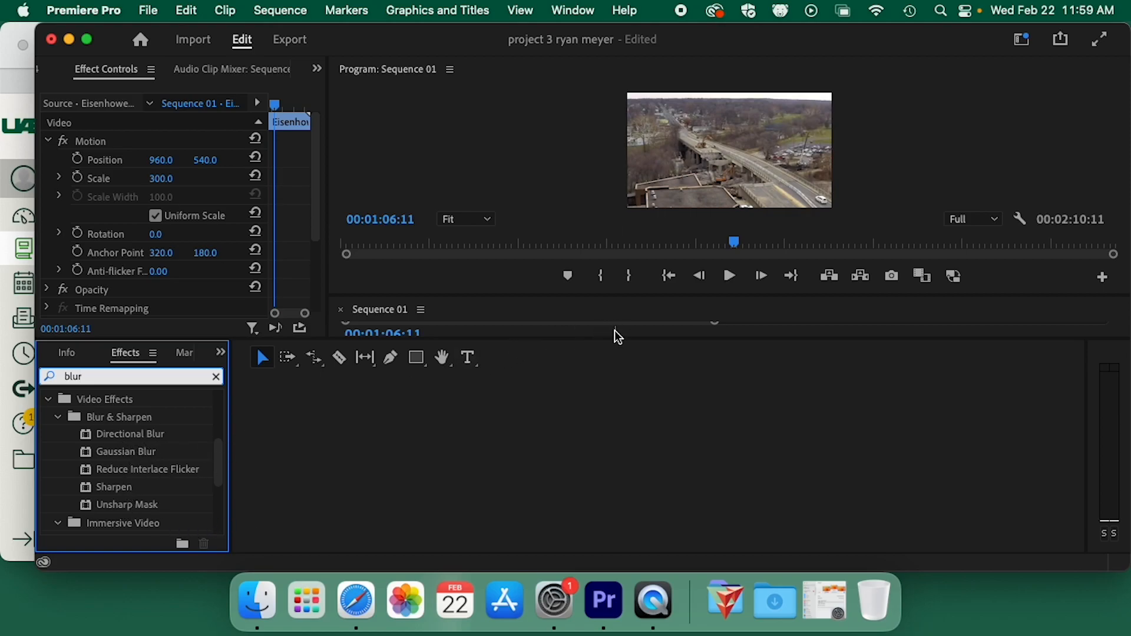
- Dock the Effects library above the Effect Controls and rebalance the heights of the Program monitor and the timeline
left_click(634, 340)
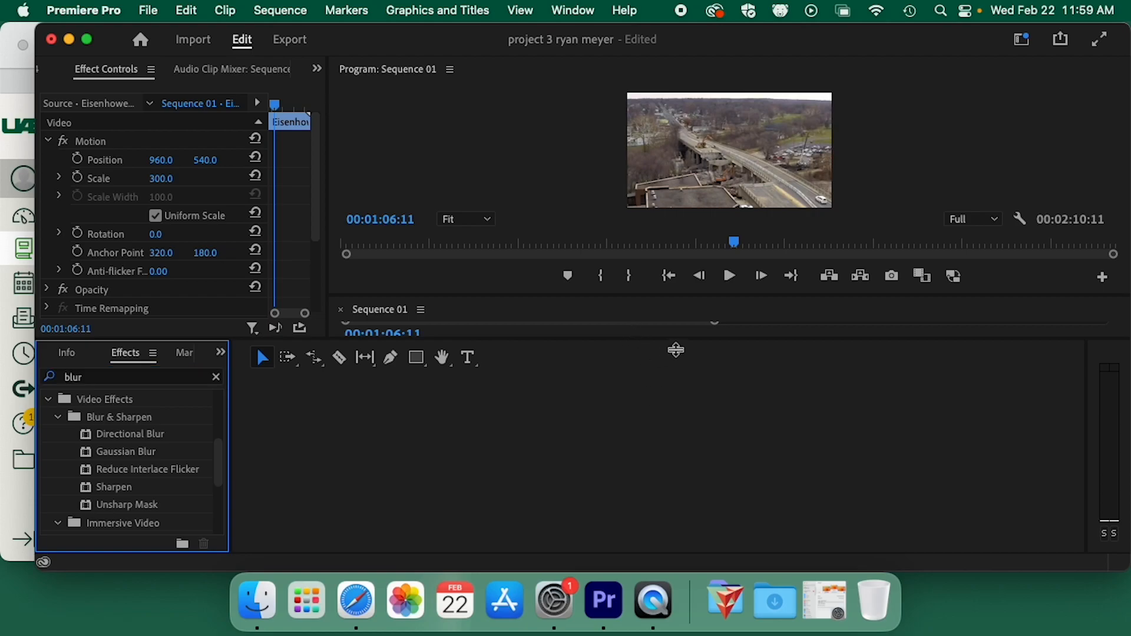
left_click_drag(727, 296, 793, 151)
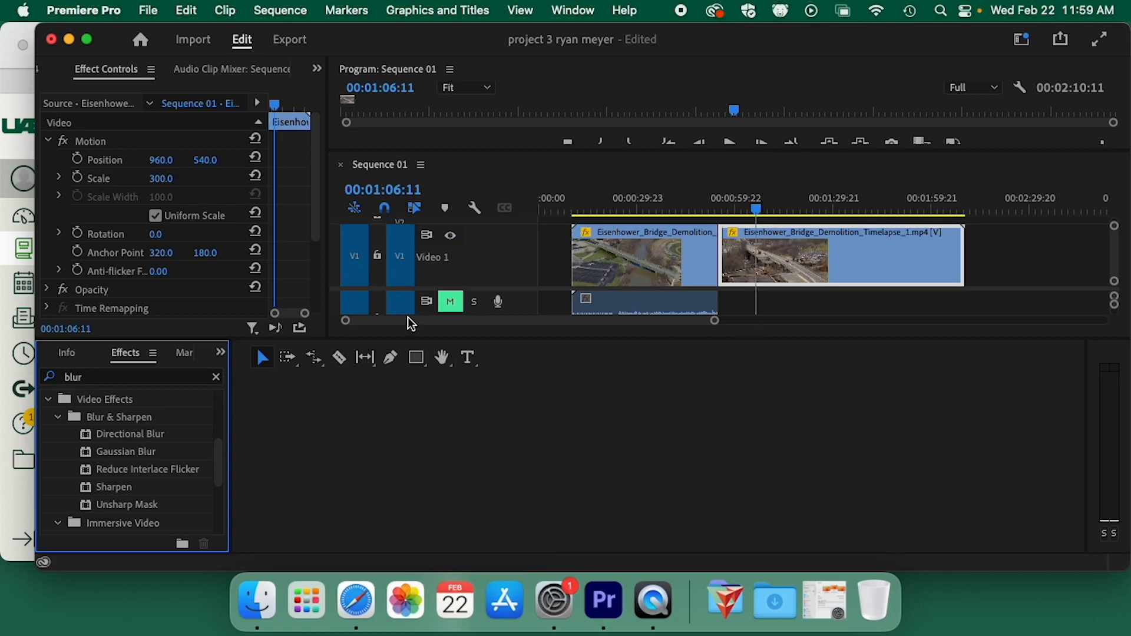
left_click(675, 335)
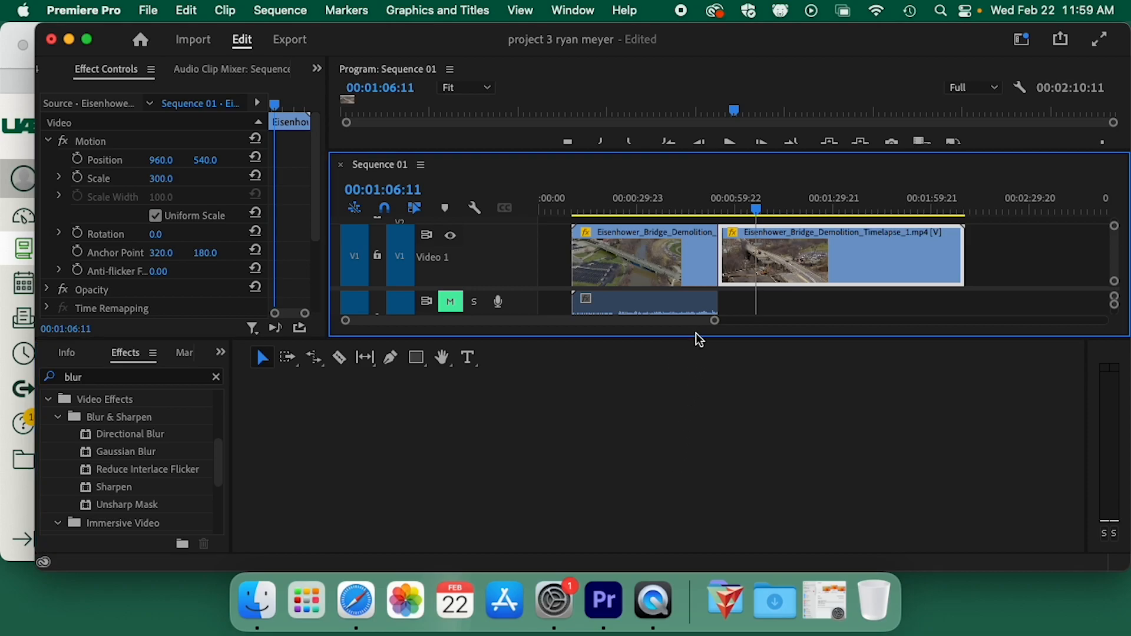
left_click_drag(697, 339, 695, 484)
left_click_drag(126, 500, 189, 122)
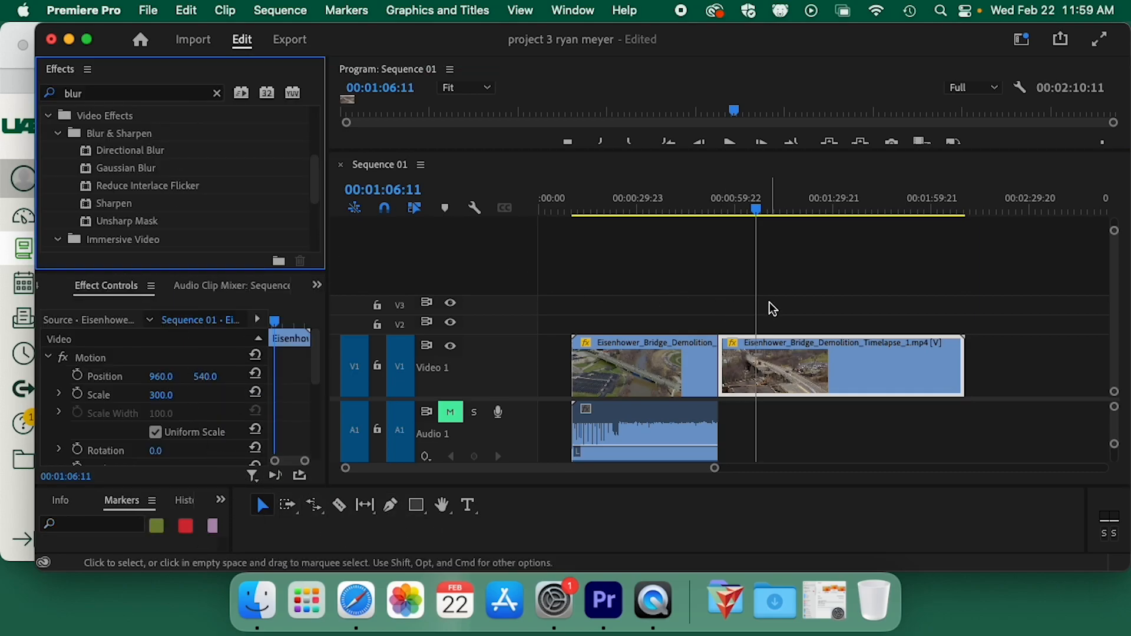
left_click_drag(764, 153, 781, 297)
- Apply the Gaussian Blur video effect to the second timelapse clip on Video 1
left_click(856, 427)
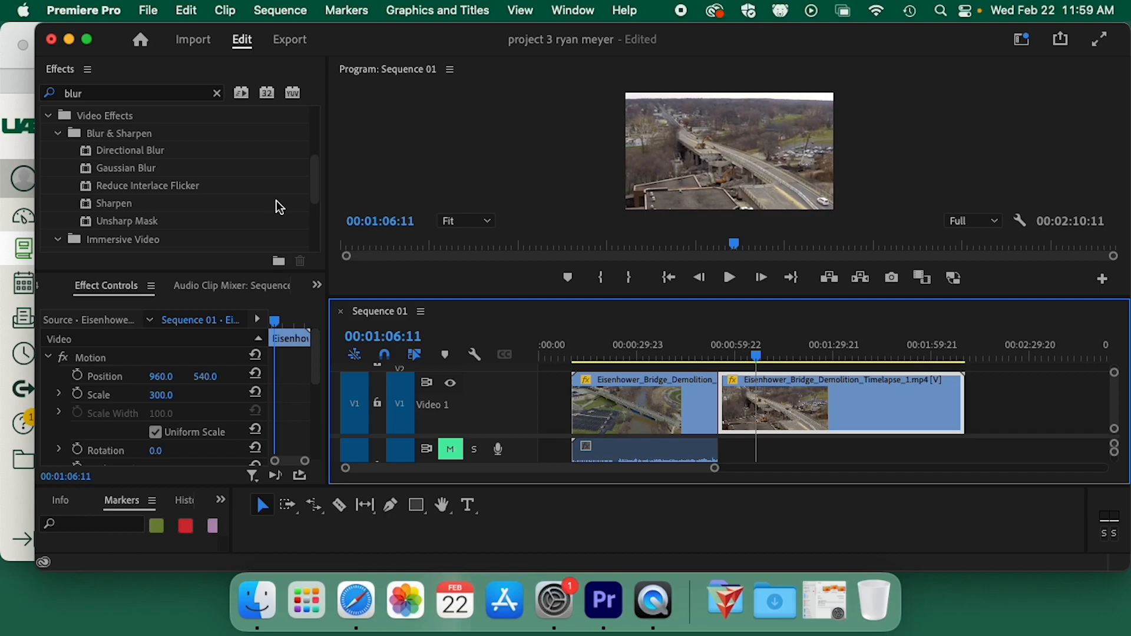
left_click(110, 158)
left_click(115, 163)
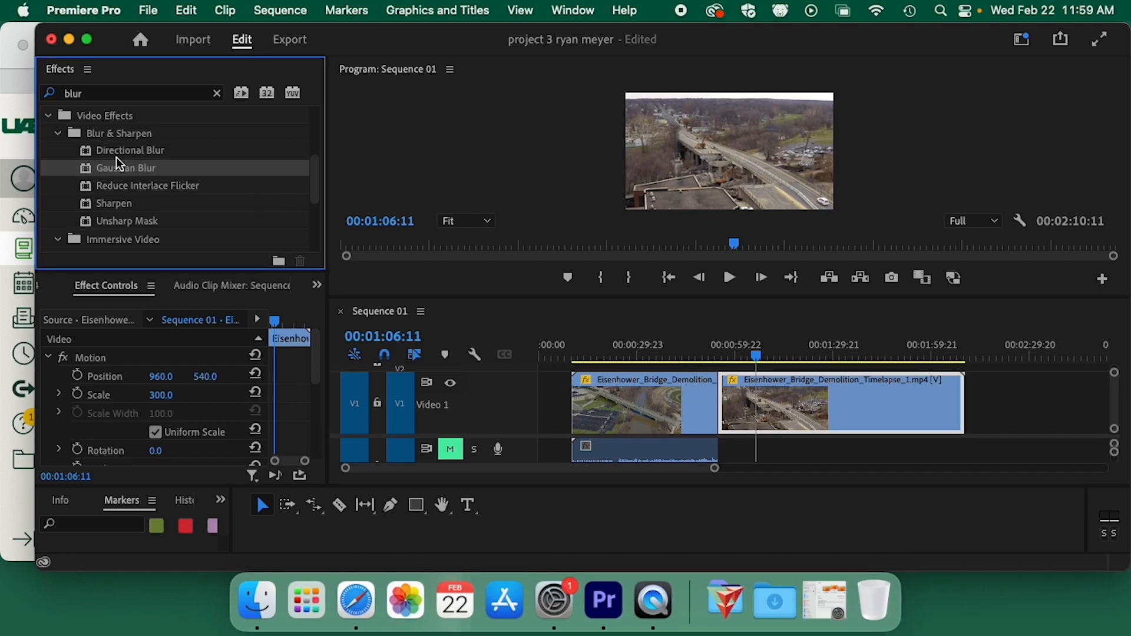
left_click_drag(101, 172, 854, 399)
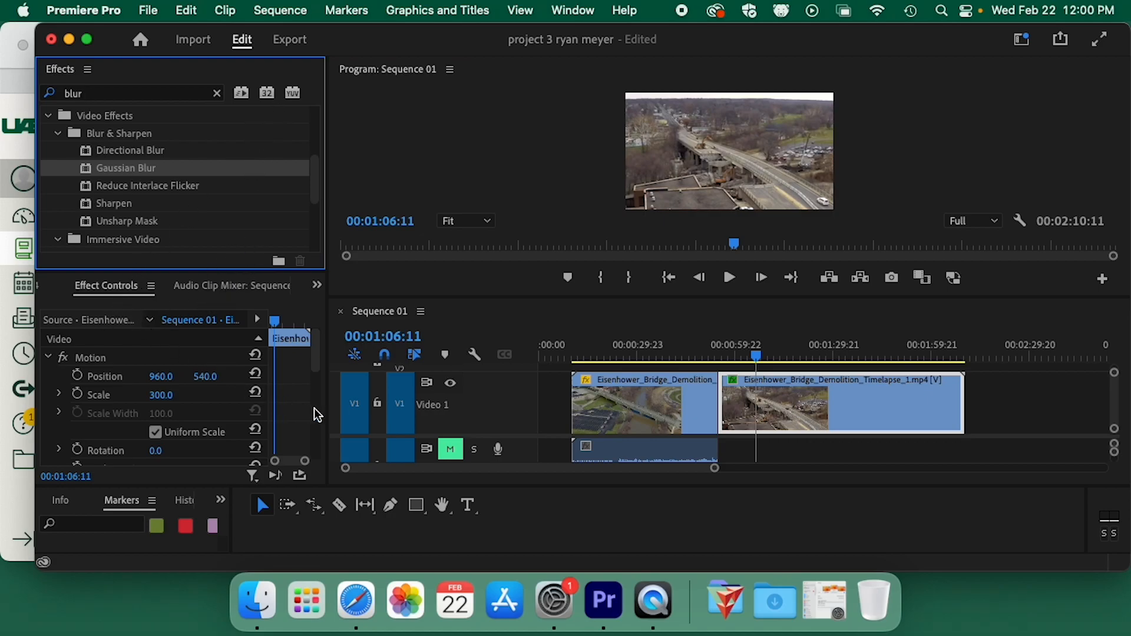
- Give the Effect Controls more room and set the Gaussian Blur's Blurriness to 42
left_click_drag(228, 276, 275, 133)
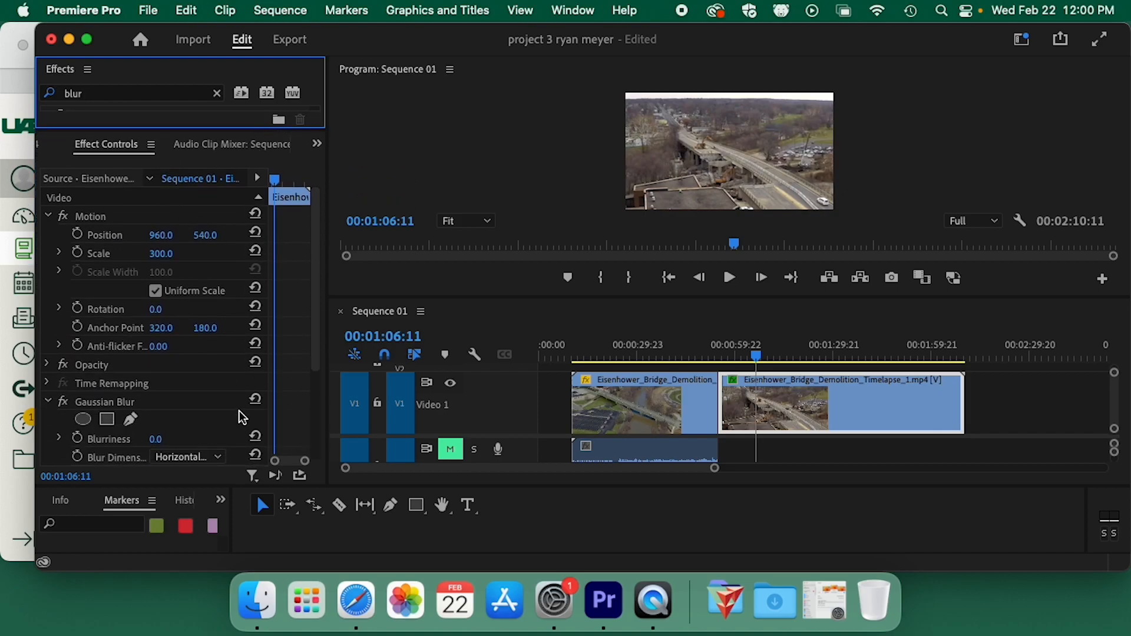
scroll(130, 255, "down", 2)
scroll(129, 253, "up", 2)
scroll(126, 253, "down", 5)
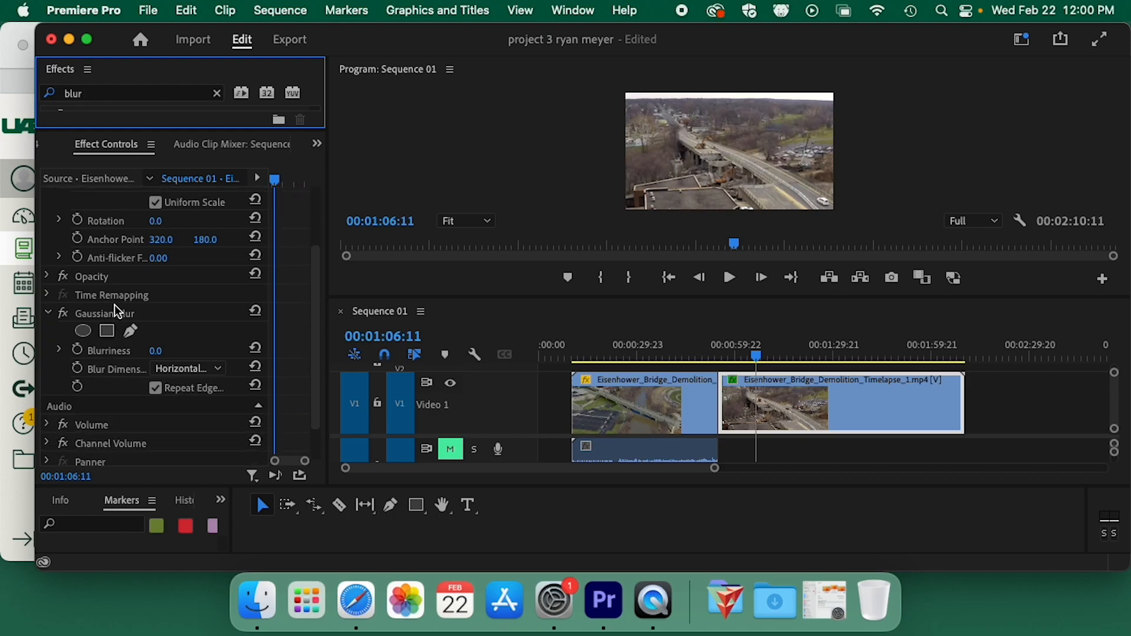
scroll(119, 315, "down", 2)
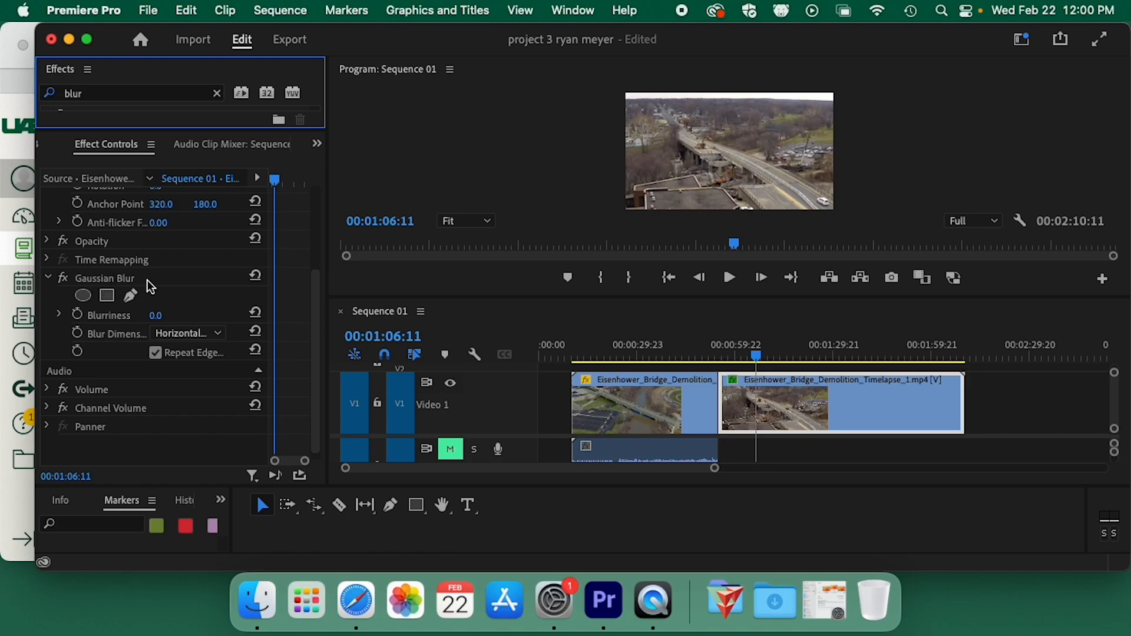
left_click(122, 278)
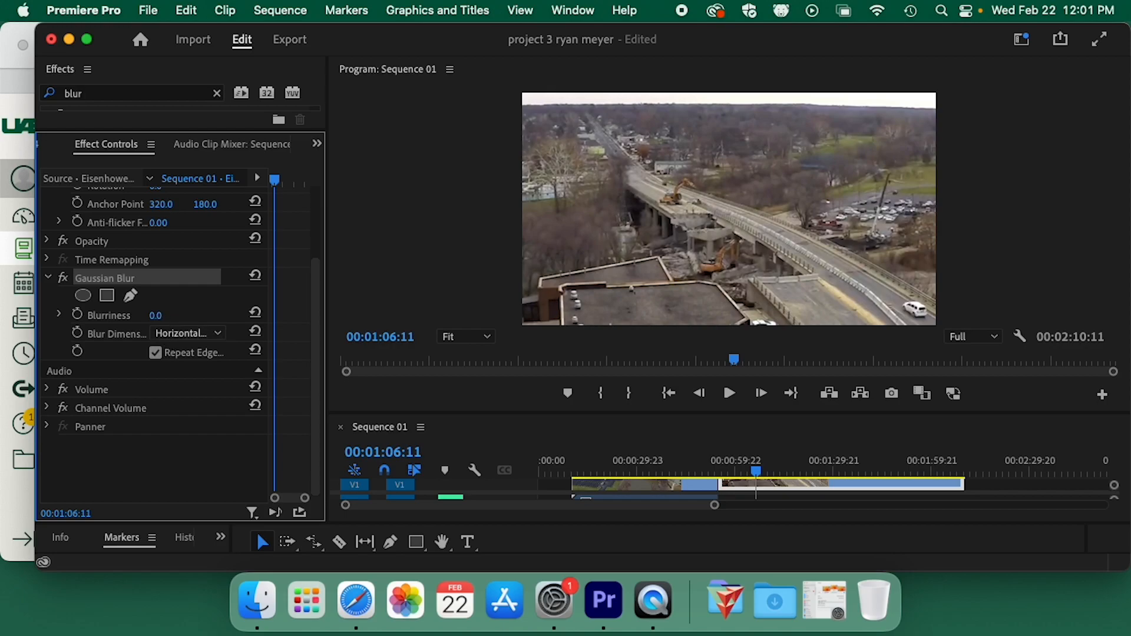
left_click_drag(156, 315, 187, 315)
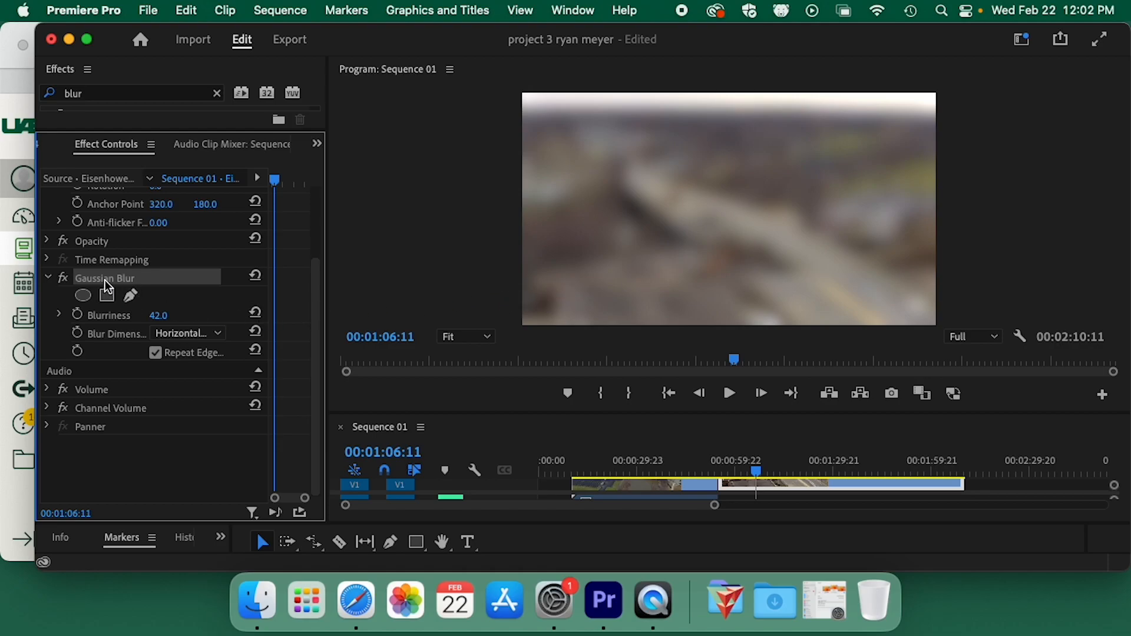
- Draw a closed four-point free-form mask for the Gaussian Blur over the upper part of the frame, viewing the Program monitor at 10%
left_click(135, 298)
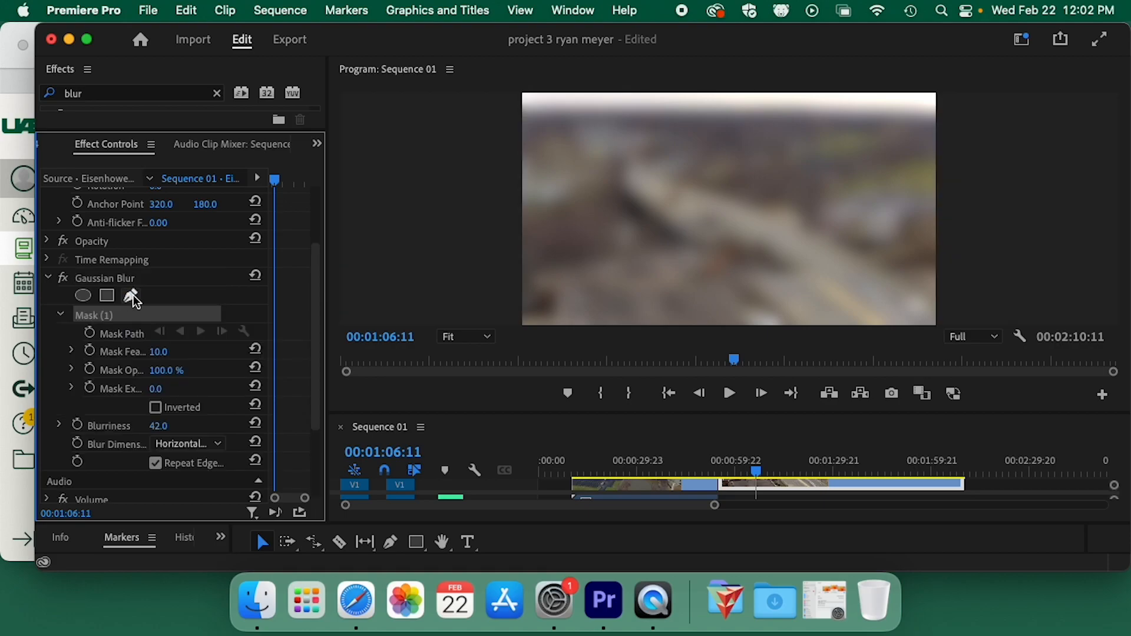
scroll(568, 234, "up", 2)
scroll(569, 233, "down", 10)
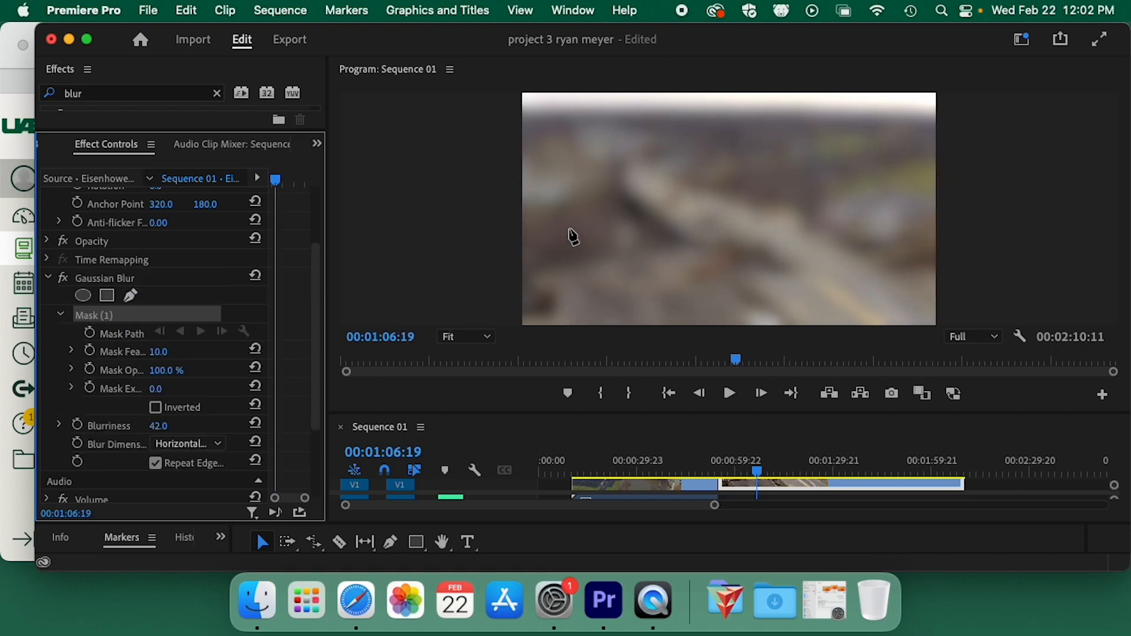
left_click(476, 339)
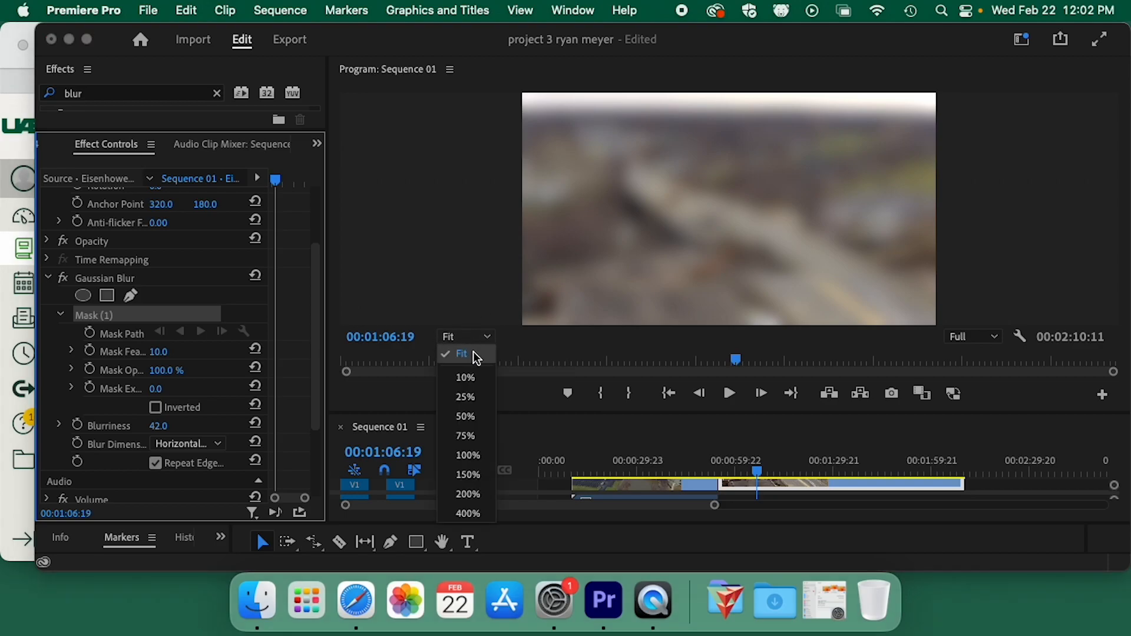
left_click(480, 439)
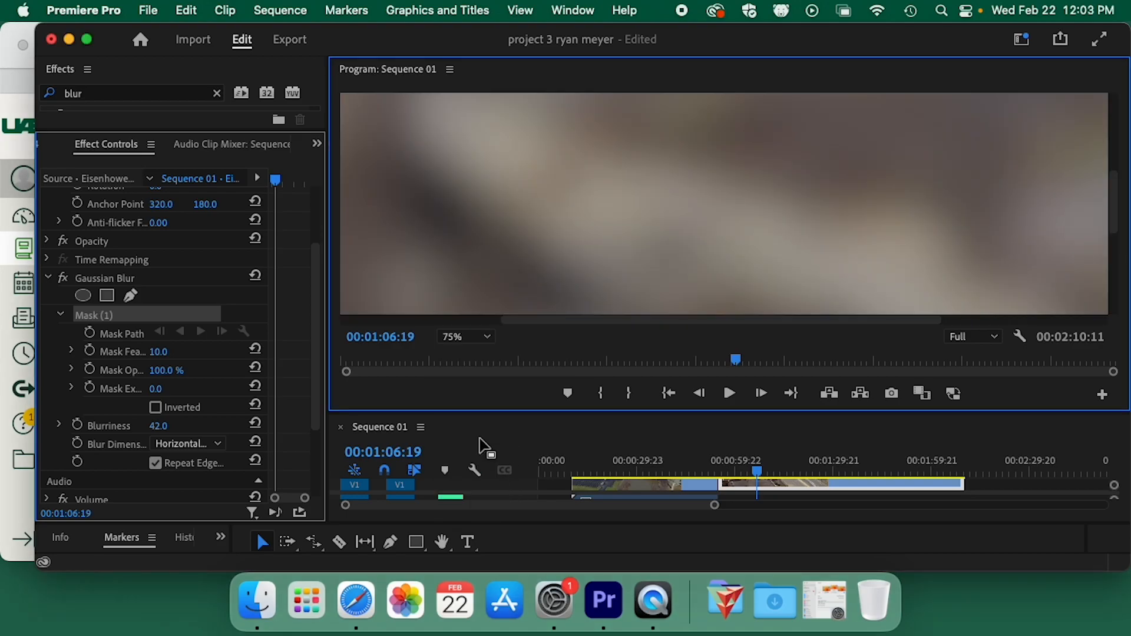
left_click(462, 344)
left_click(465, 379)
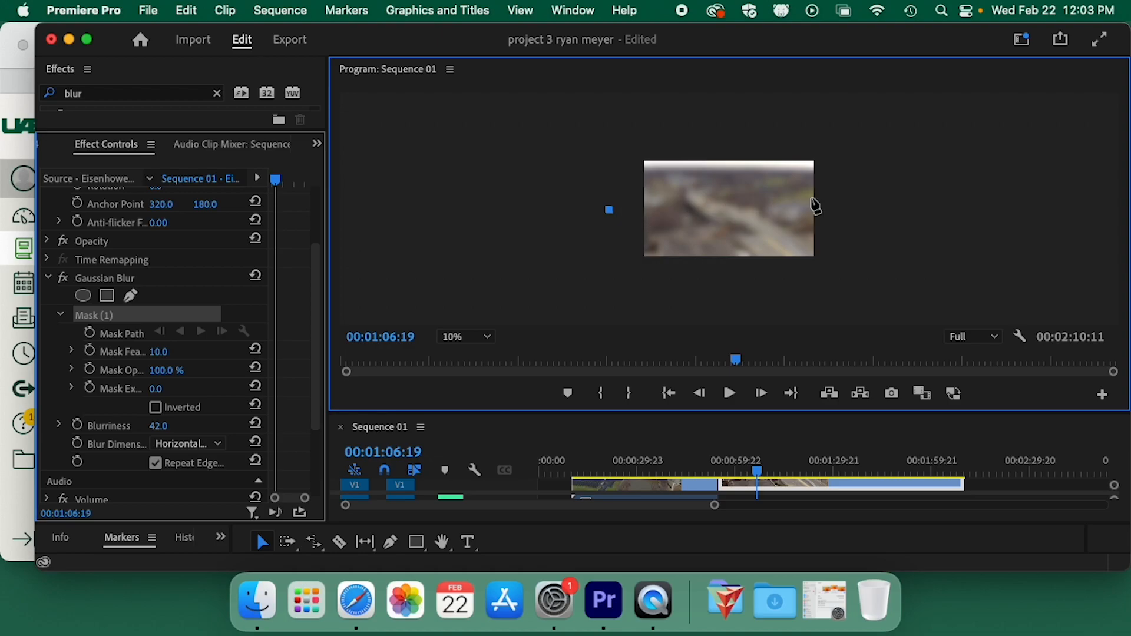
left_click(875, 186)
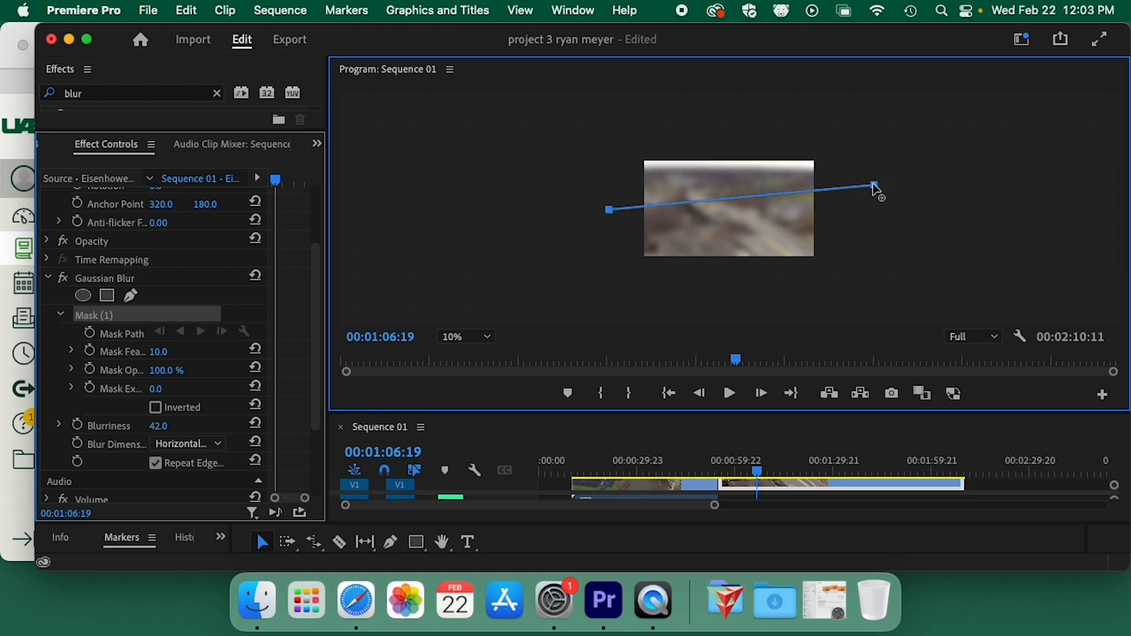
left_click(866, 124)
left_click(597, 119)
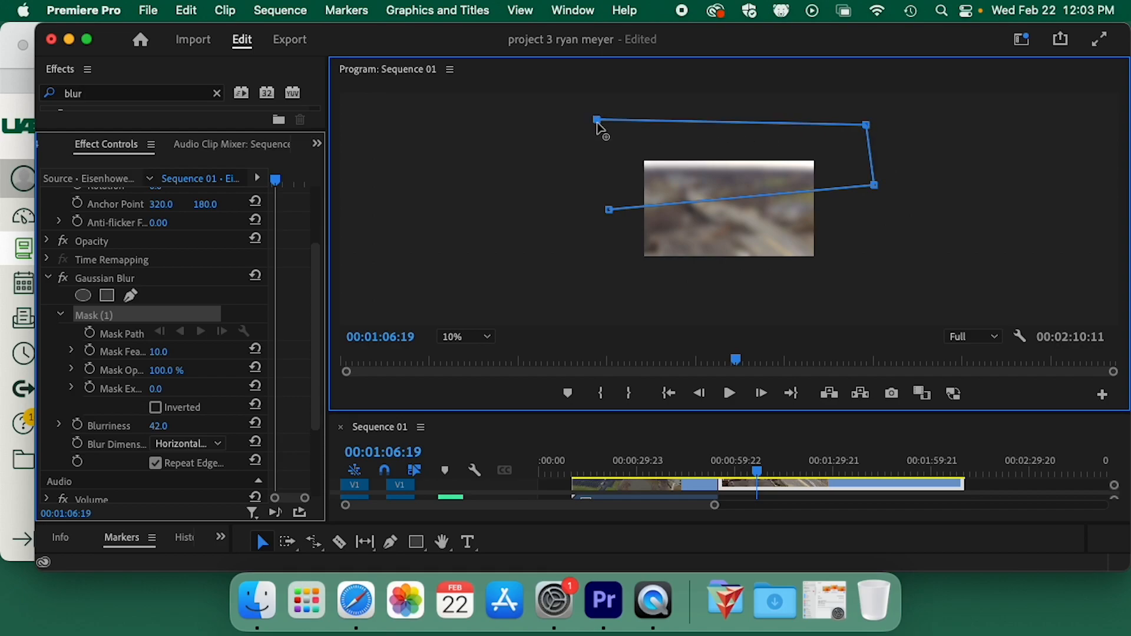
left_click(609, 210)
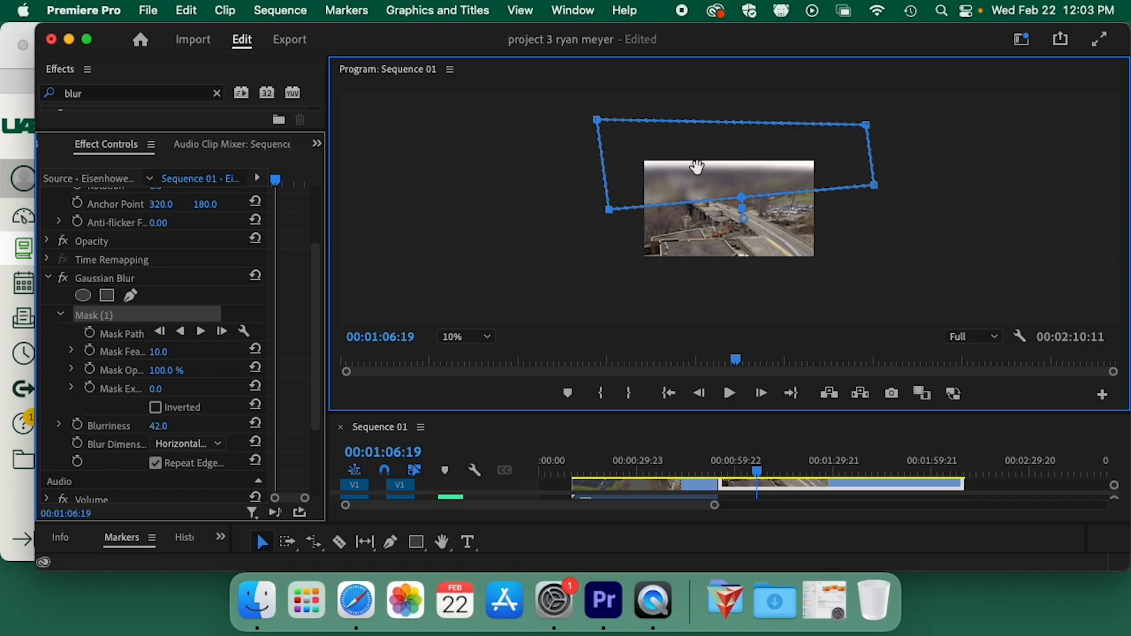
- Fit the frame in the Program monitor, set the blur mask's feather to 285 and move the mask higher in the frame
left_click(486, 337)
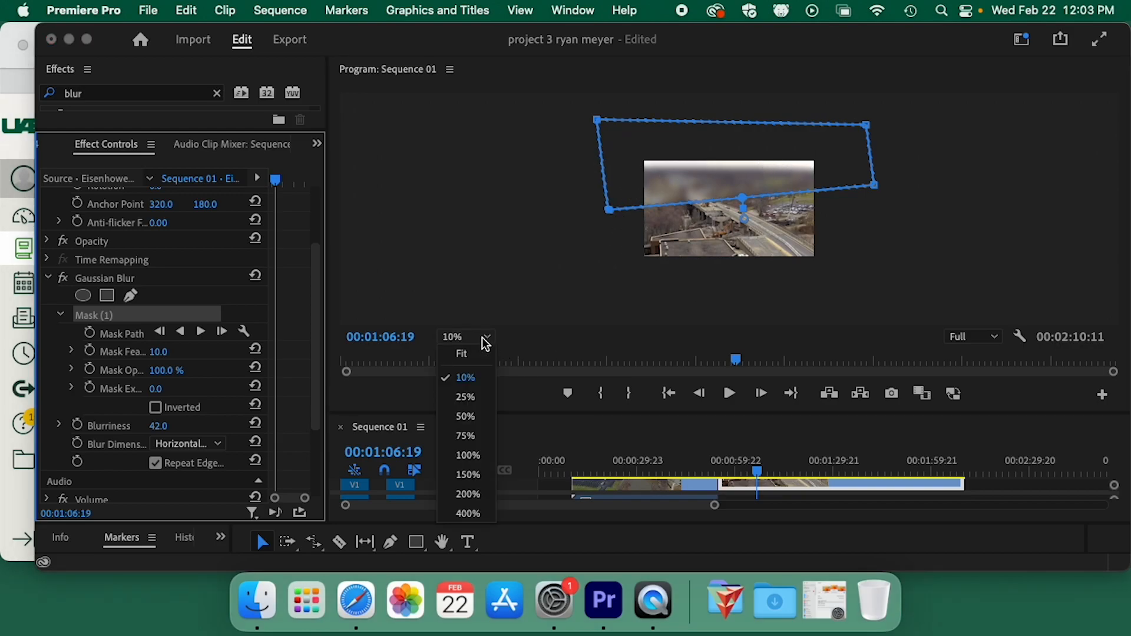
left_click(484, 351)
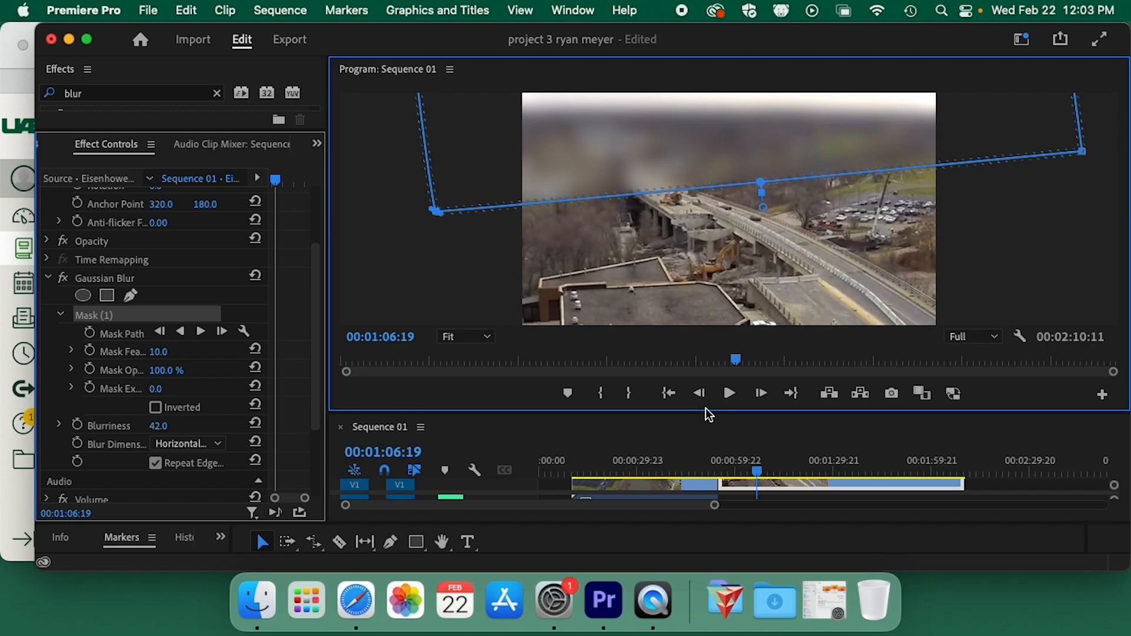
mouse_move(707, 414)
left_mouse_down()
mouse_move(709, 445)
mouse_move(715, 391)
mouse_move(716, 414)
left_mouse_up()
scroll(696, 234, "down", 2)
scroll(695, 235, "up", 2)
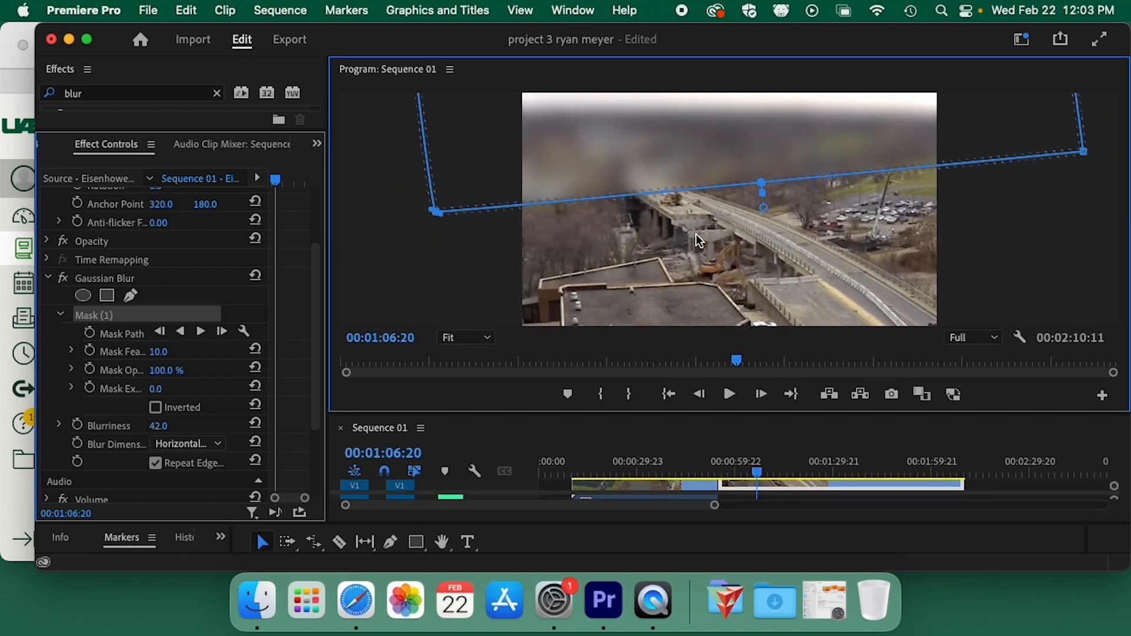
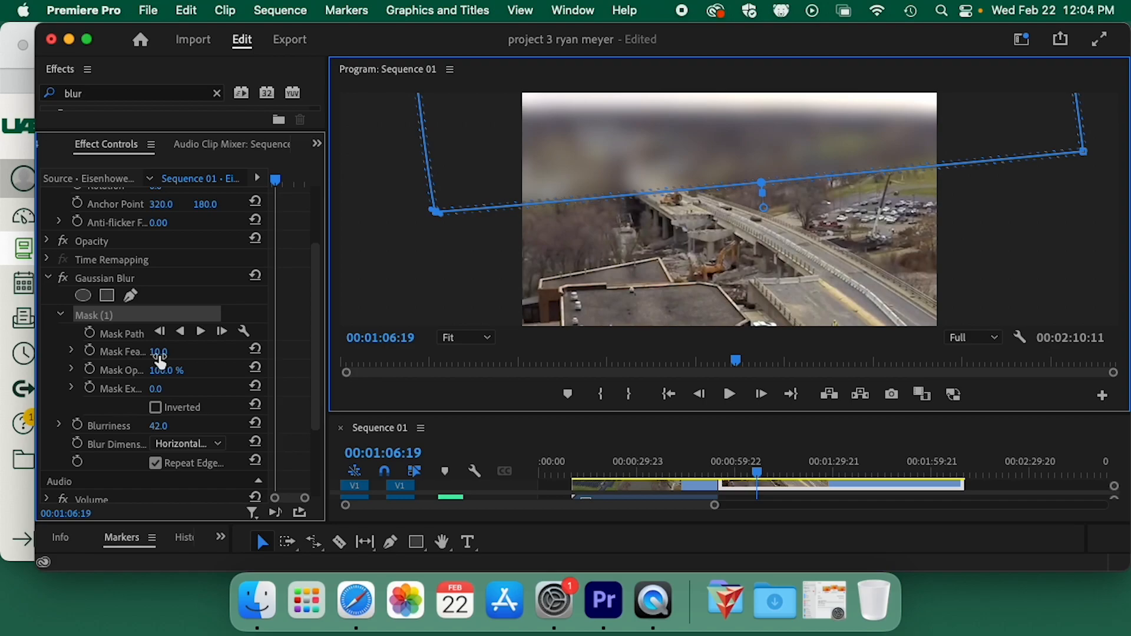
left_click_drag(161, 355, 293, 355)
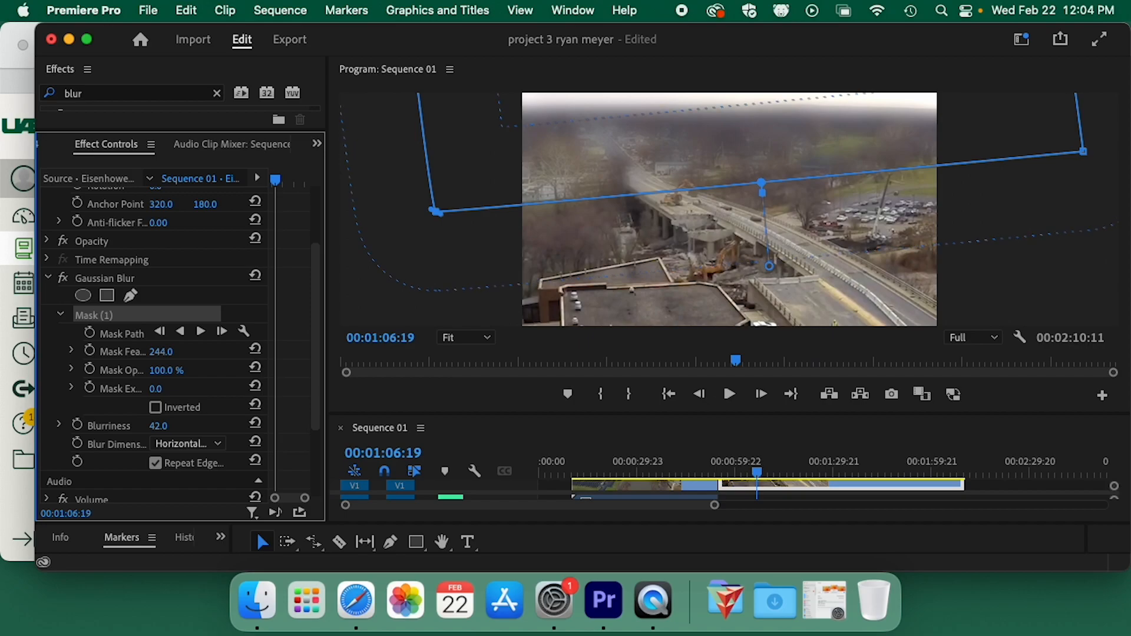
mouse_move(300, 356)
left_mouse_down()
mouse_move(276, 355)
mouse_move(312, 356)
left_mouse_up()
left_click_drag(719, 169, 690, 118)
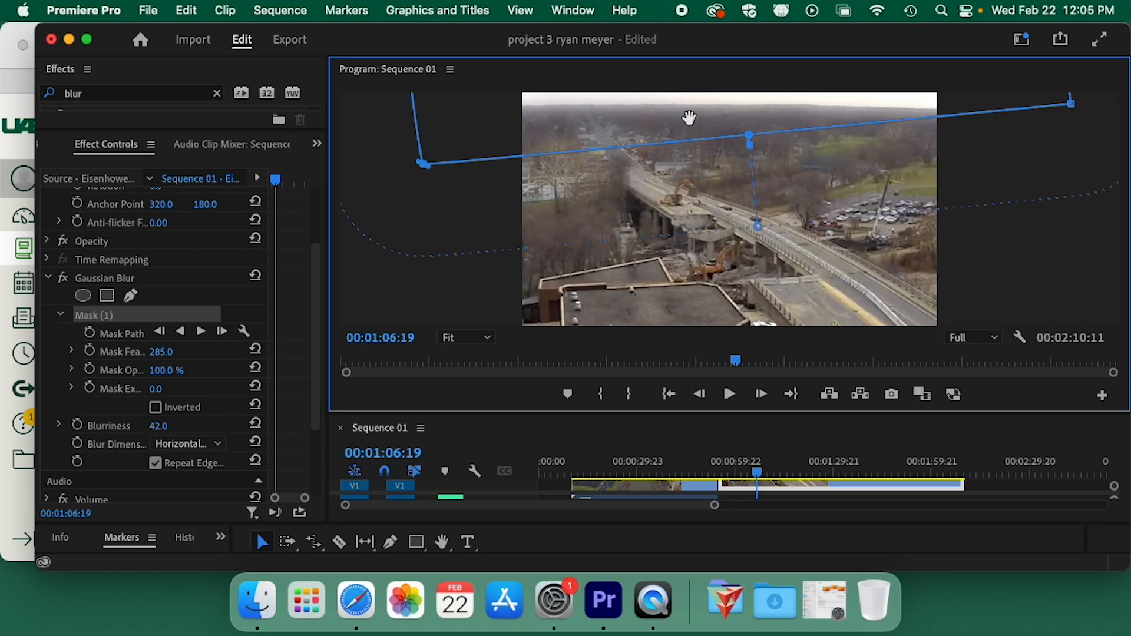
- Set the masked Gaussian Blur's Blurriness to 24
left_click(486, 339)
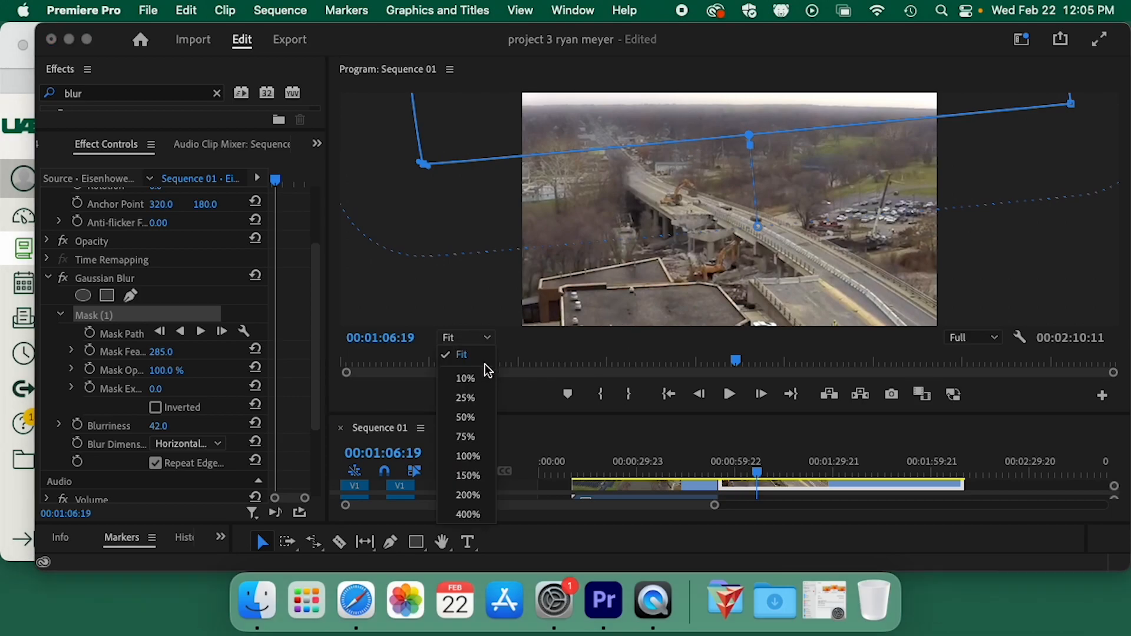
left_click(513, 256)
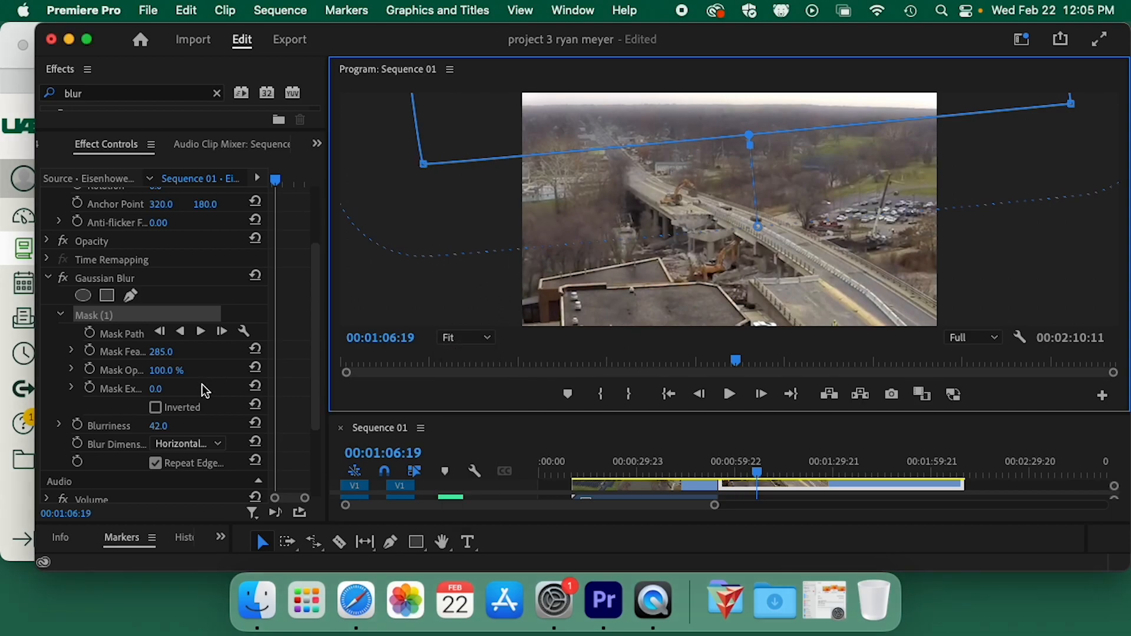
mouse_move(159, 433)
left_mouse_down()
mouse_move(133, 433)
mouse_move(146, 433)
left_mouse_up()
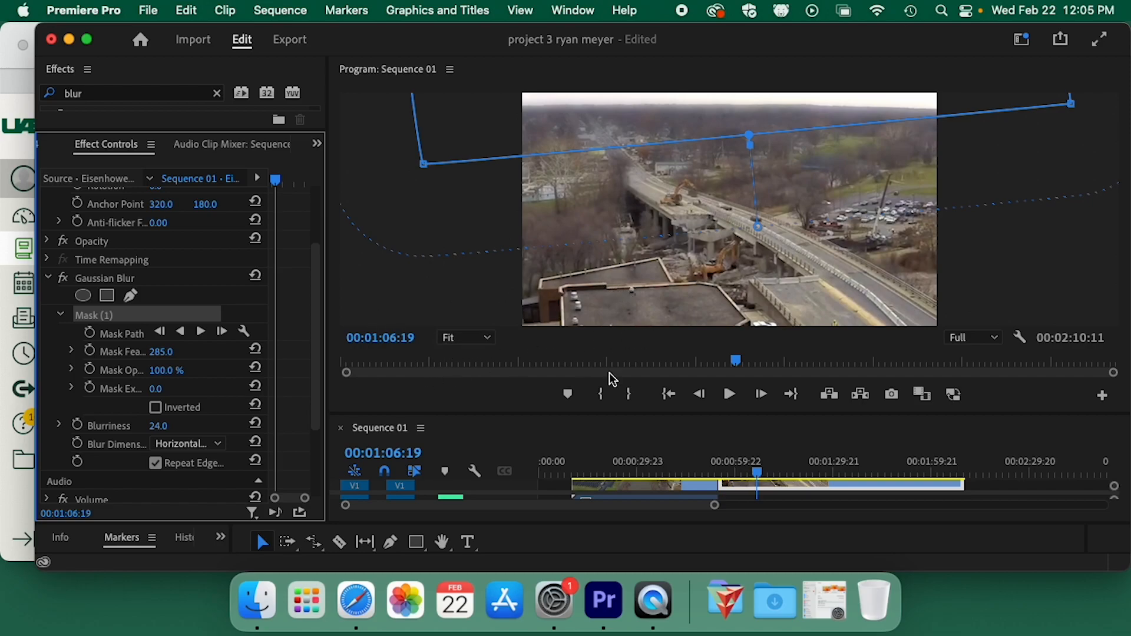
- Give the timeline more height and move the blur mask's lower-left corner slightly inward and down
left_click_drag(667, 414, 675, 387)
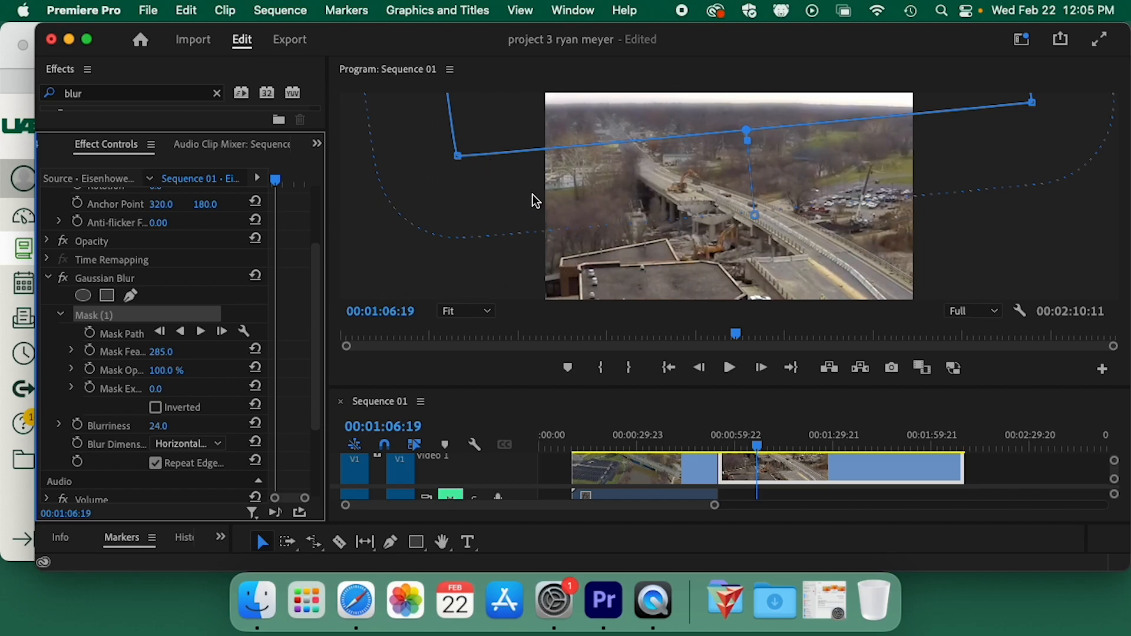
left_click(458, 159)
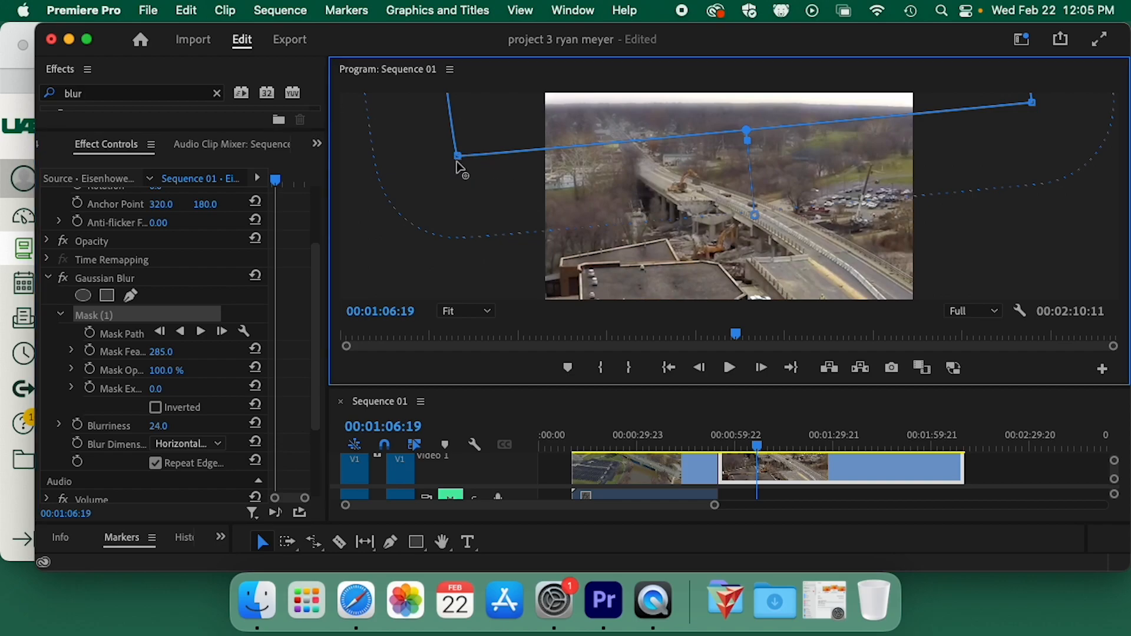
left_click_drag(458, 153, 482, 172)
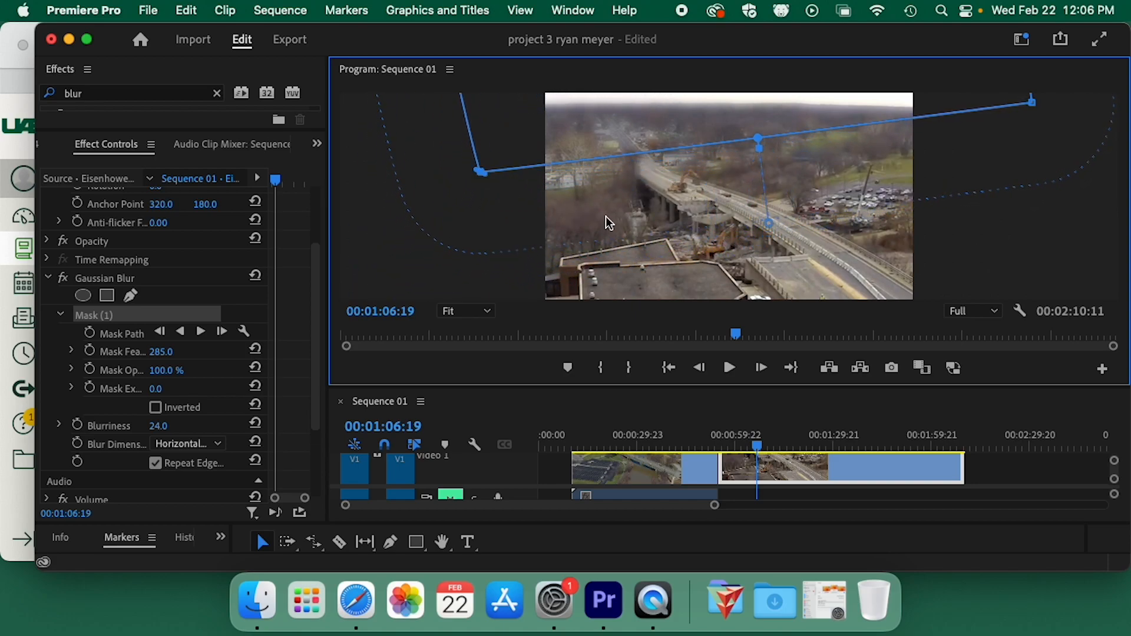
- Draw a second closed four-point free-form mask for the Gaussian Blur over the lower edge of the frame, viewing the Program monitor at 10%
left_click(486, 311)
left_click(467, 371)
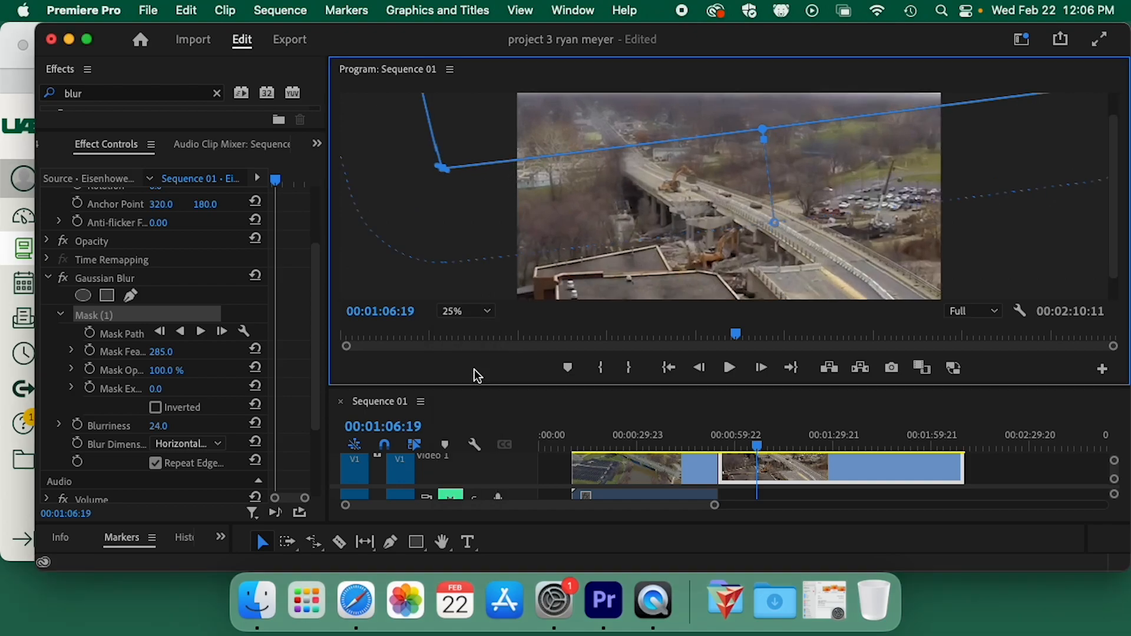
left_click(478, 312)
left_click(466, 352)
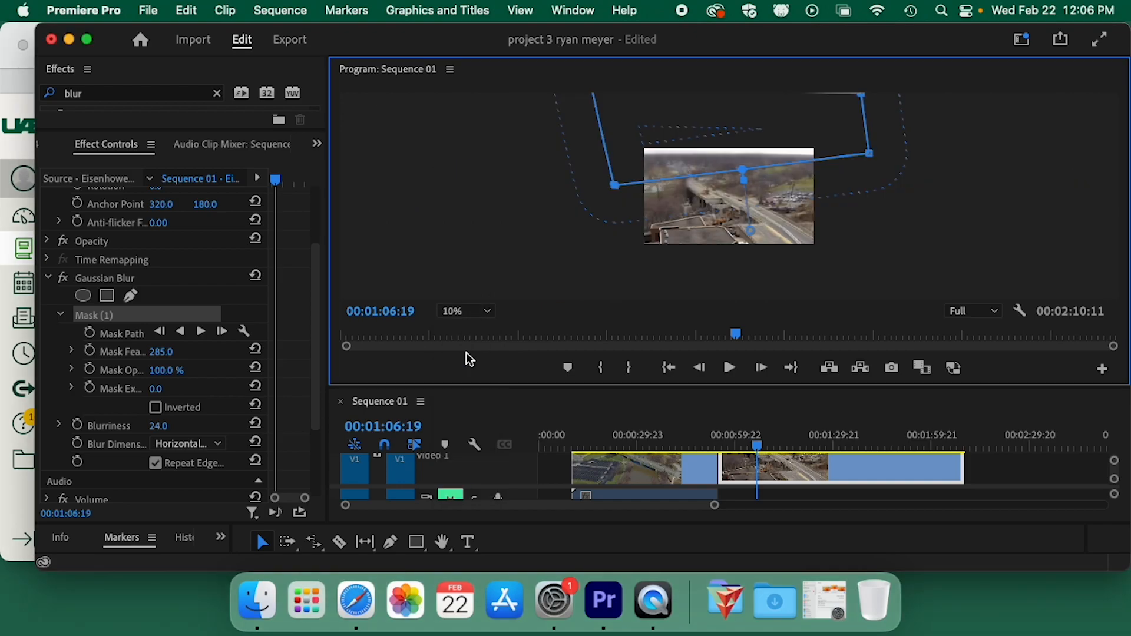
left_click(149, 316)
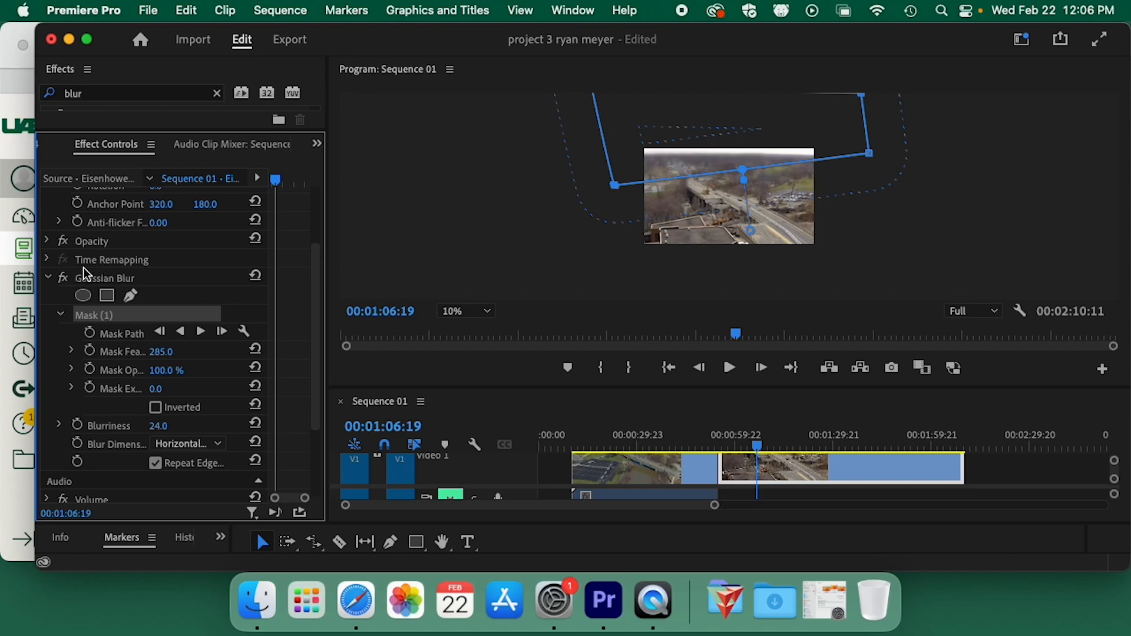
left_click(131, 296)
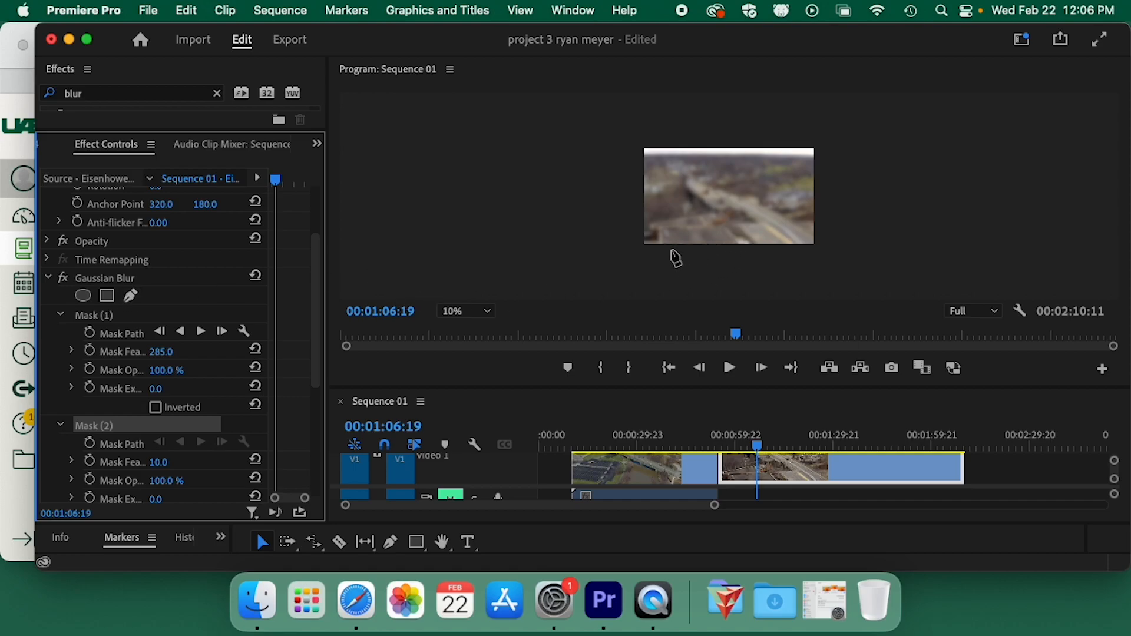
left_click(622, 238)
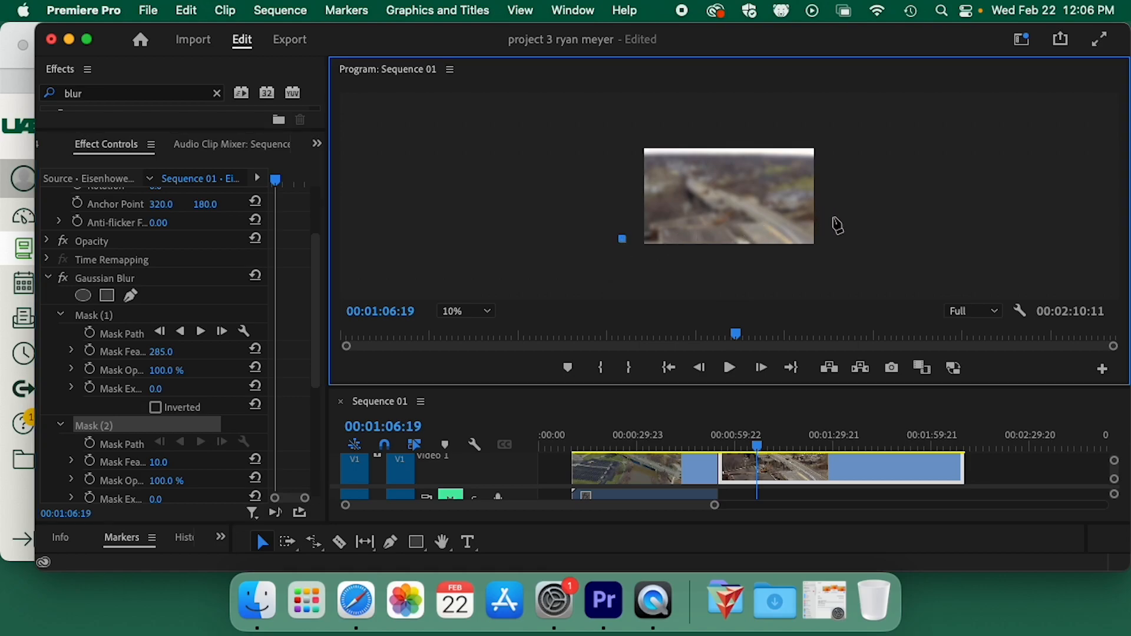
left_click(849, 214)
left_click(856, 273)
left_click(606, 281)
left_click(622, 239)
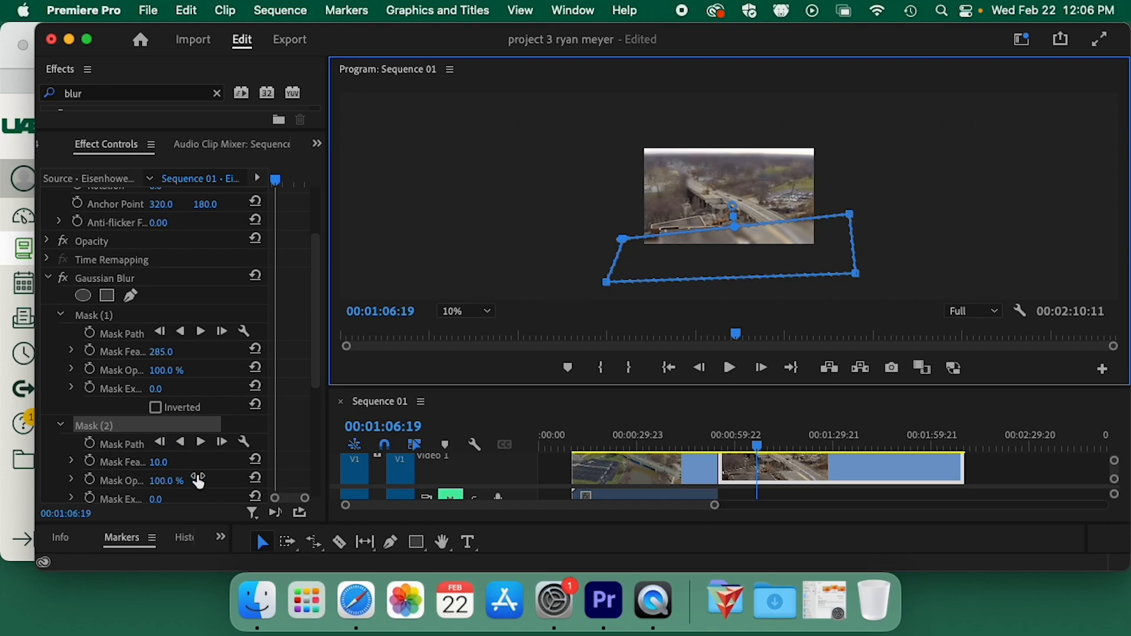
- Set the second blur mask's feather to 115 and fit the frame in the Program monitor
left_click_drag(159, 463, 228, 462)
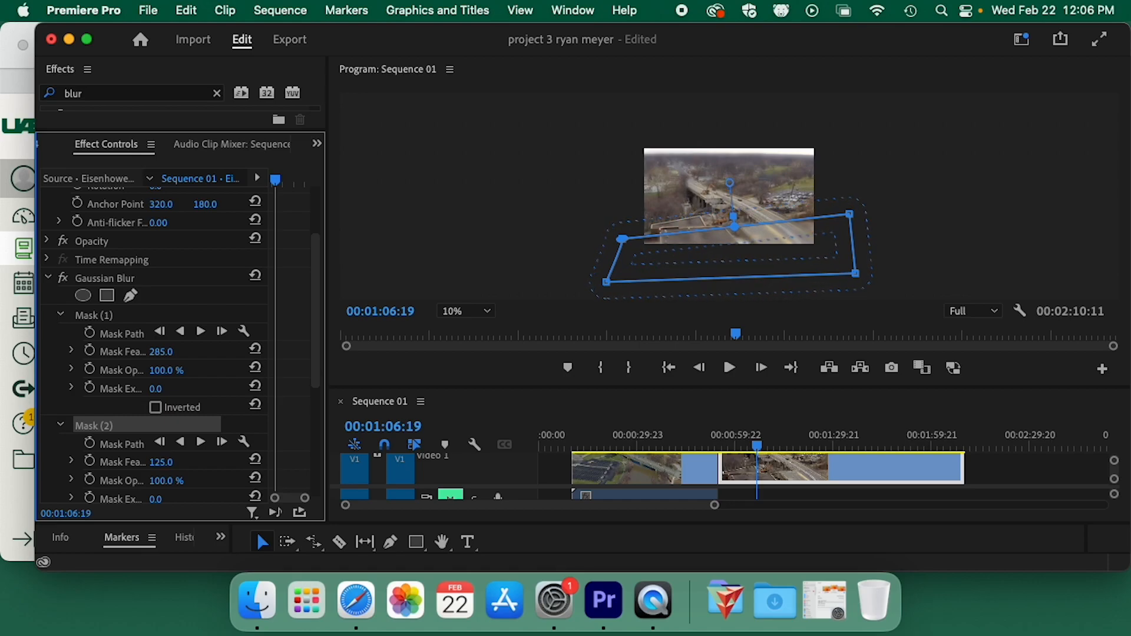
left_click(432, 227)
left_click(460, 312)
left_click(465, 328)
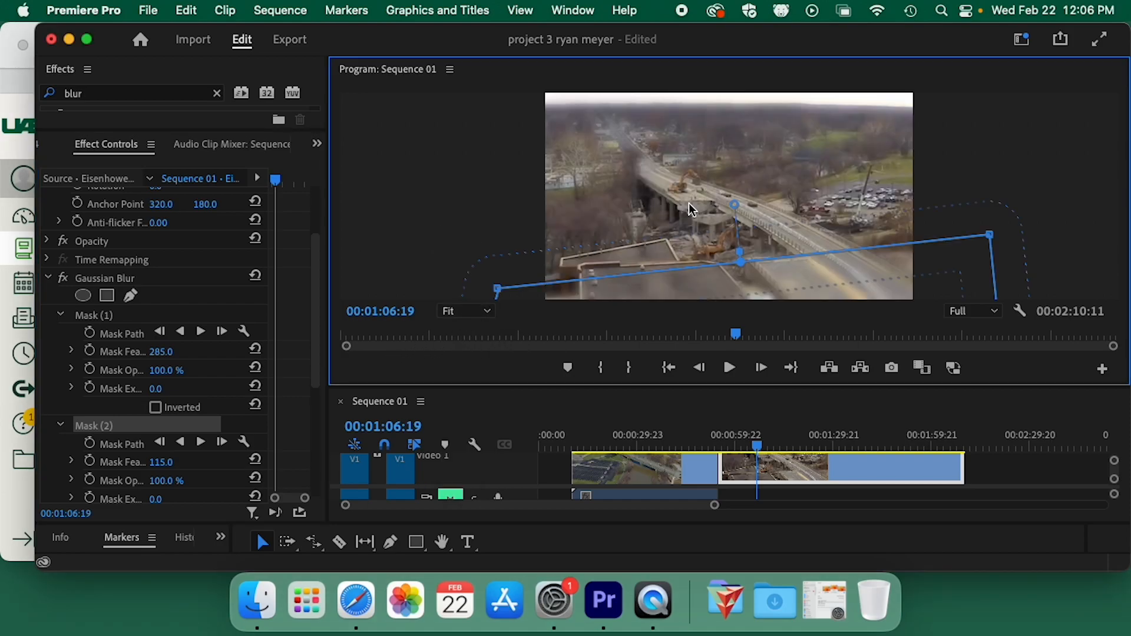
- Try a Gaussian Blur Blurriness of 6, then set it to 25
left_click(139, 283)
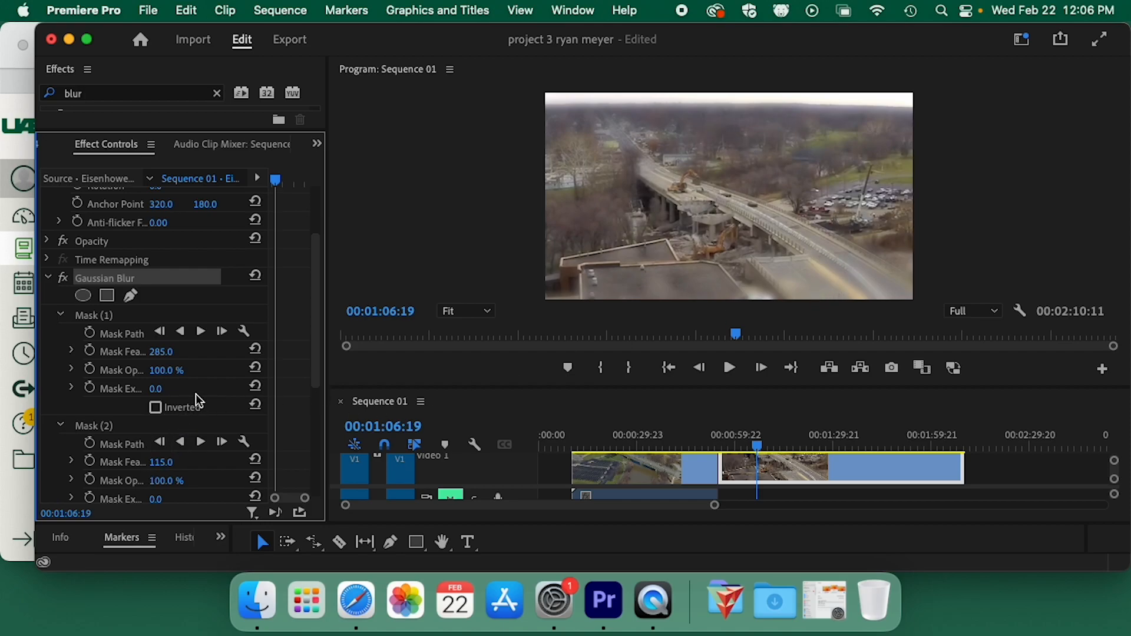
scroll(222, 362, "down", 3)
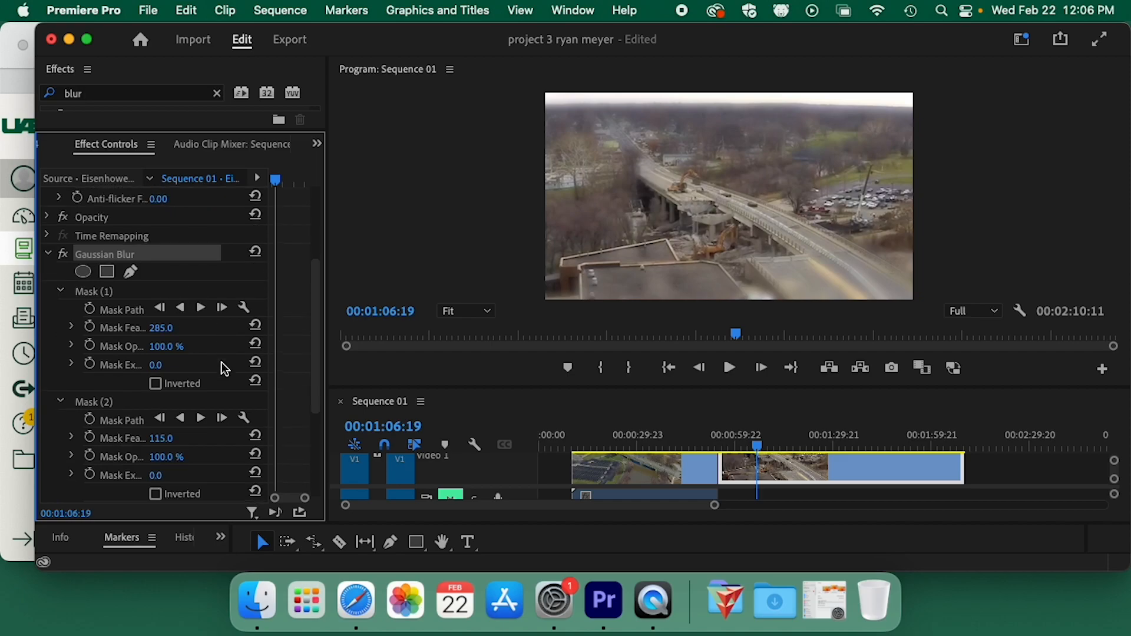
left_click_drag(155, 461, 144, 462)
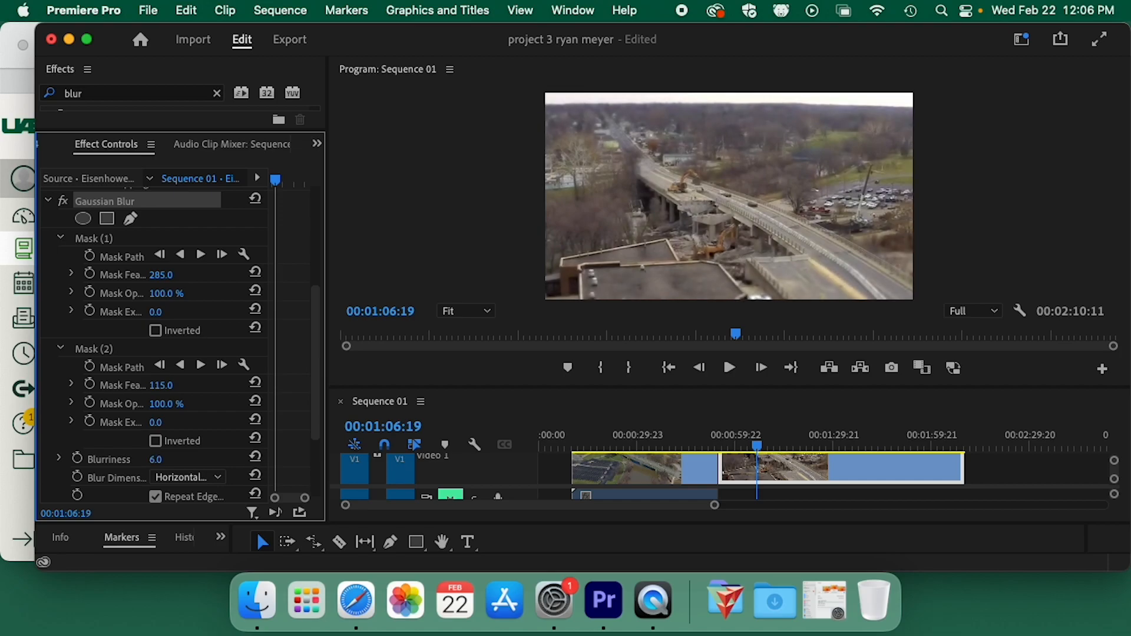
key("space")
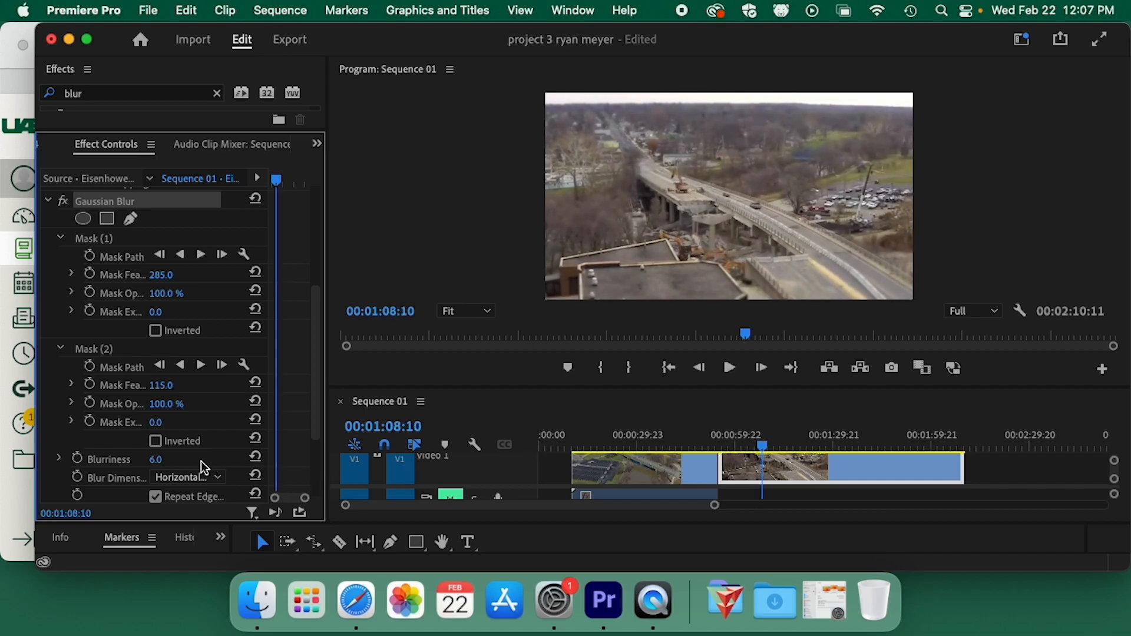
left_click_drag(146, 461, 156, 461)
- Play the second clip to review the two-mask blur, and return the playhead to 00:01:18:17
key("space")
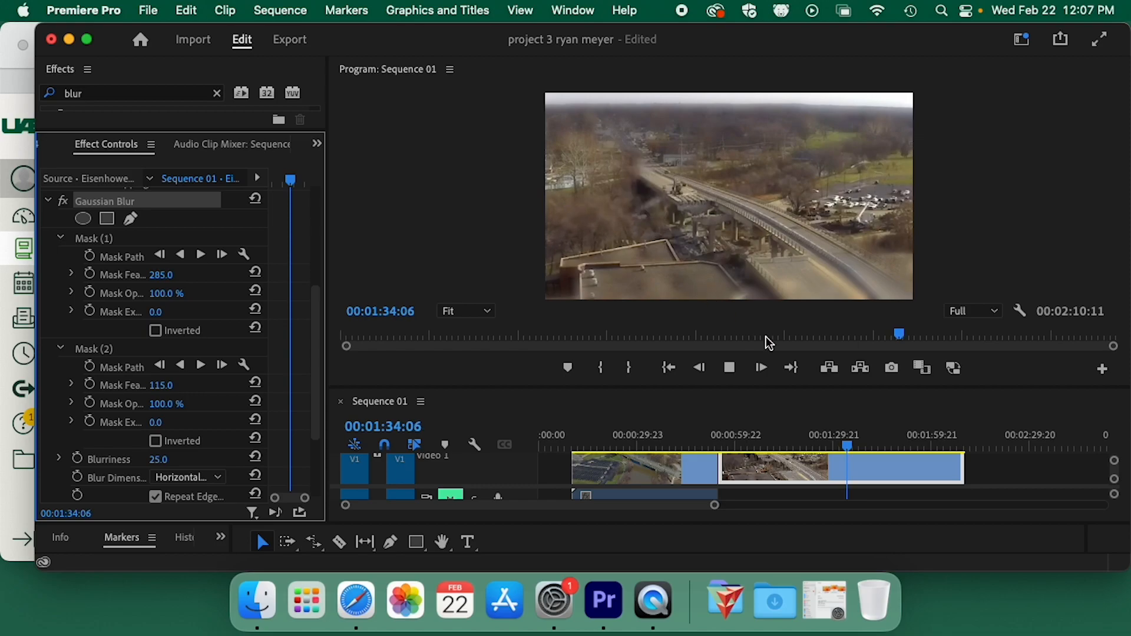
key("space")
left_click(789, 336)
mouse_move(790, 339)
left_mouse_down()
mouse_move(778, 341)
mouse_move(807, 331)
left_mouse_up()
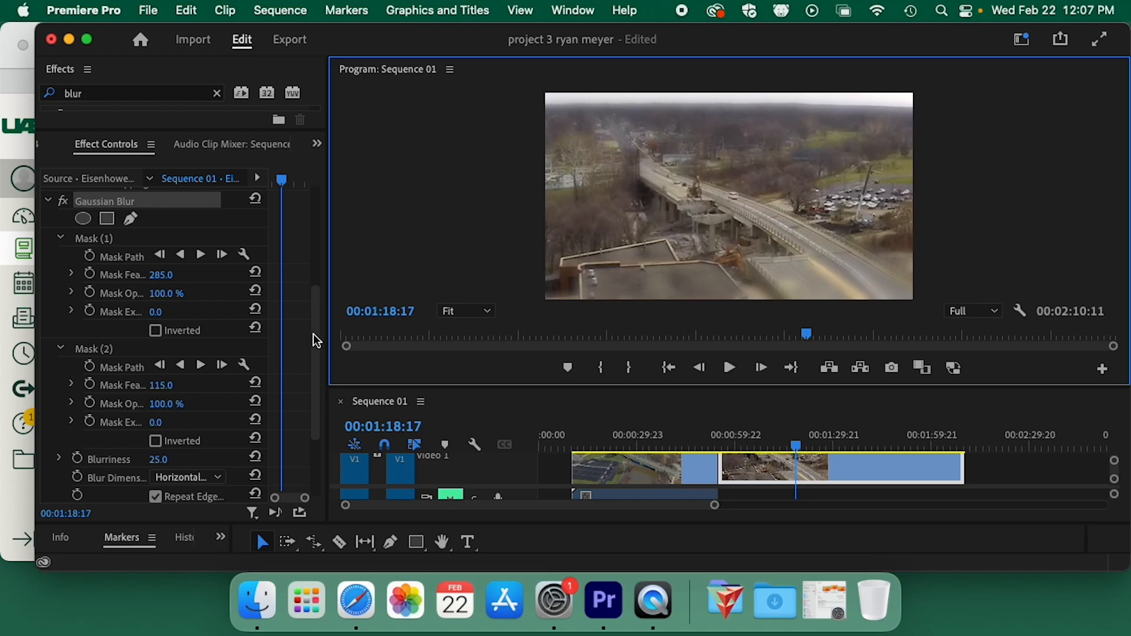
- Collapse the Gaussian Blur settings and give the Effects list more room to show the blur and sharpen effects
left_click(49, 200)
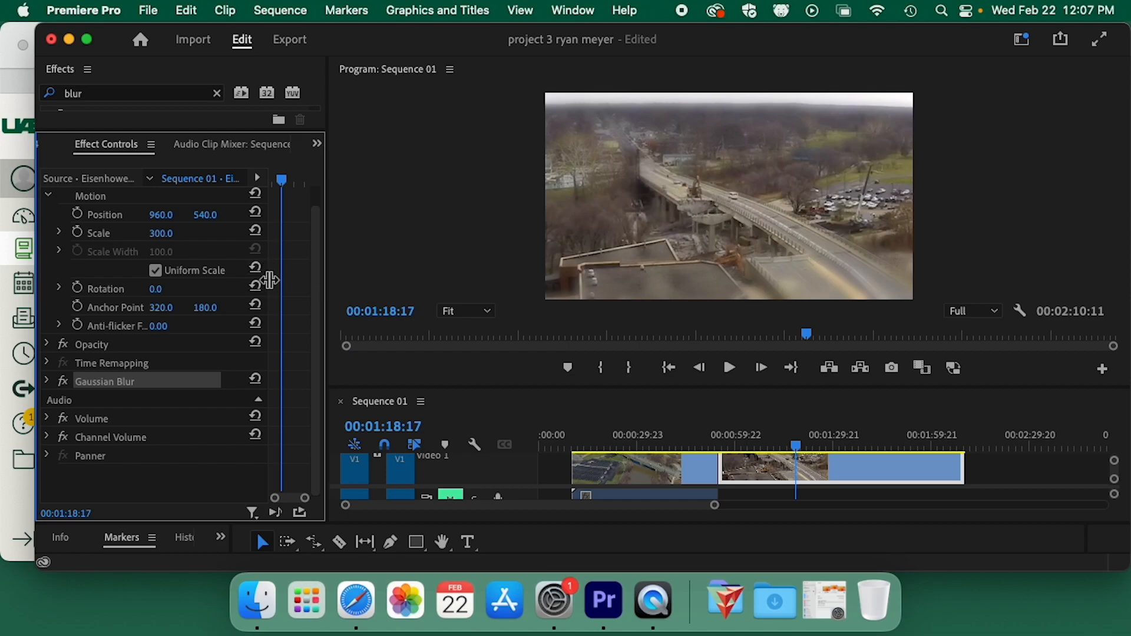
left_click(317, 144)
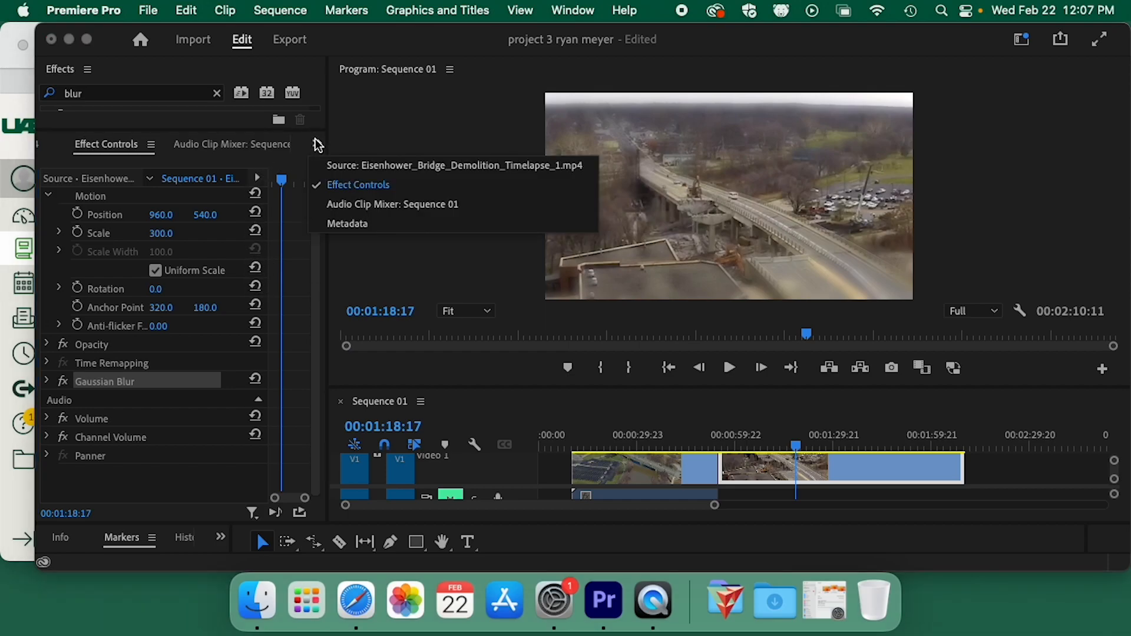
left_click(221, 538)
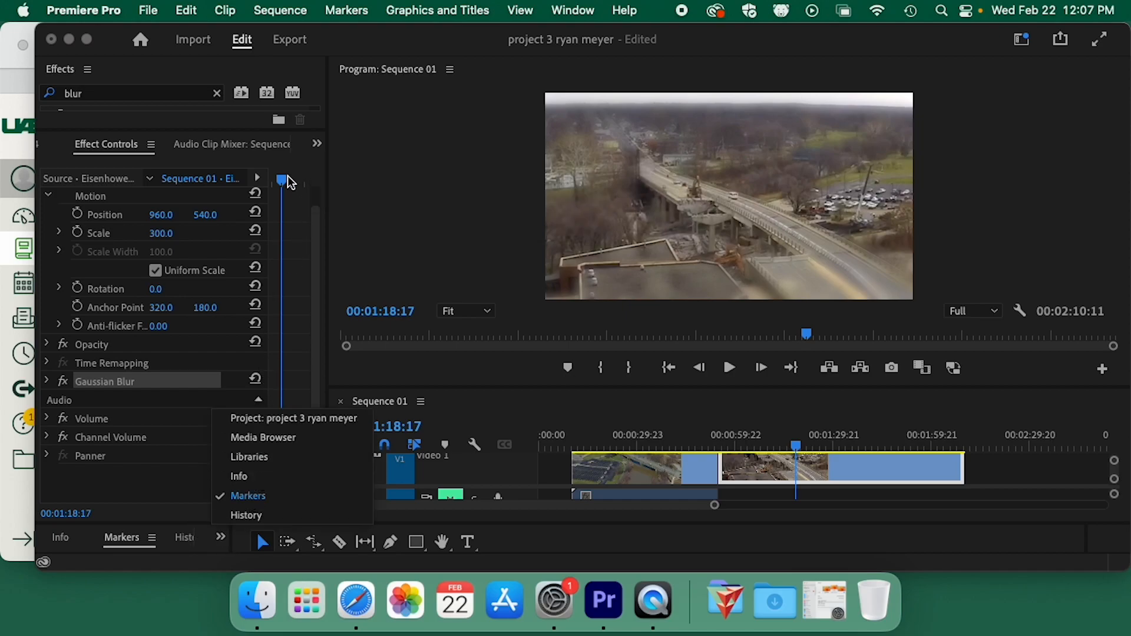
left_click(365, 212)
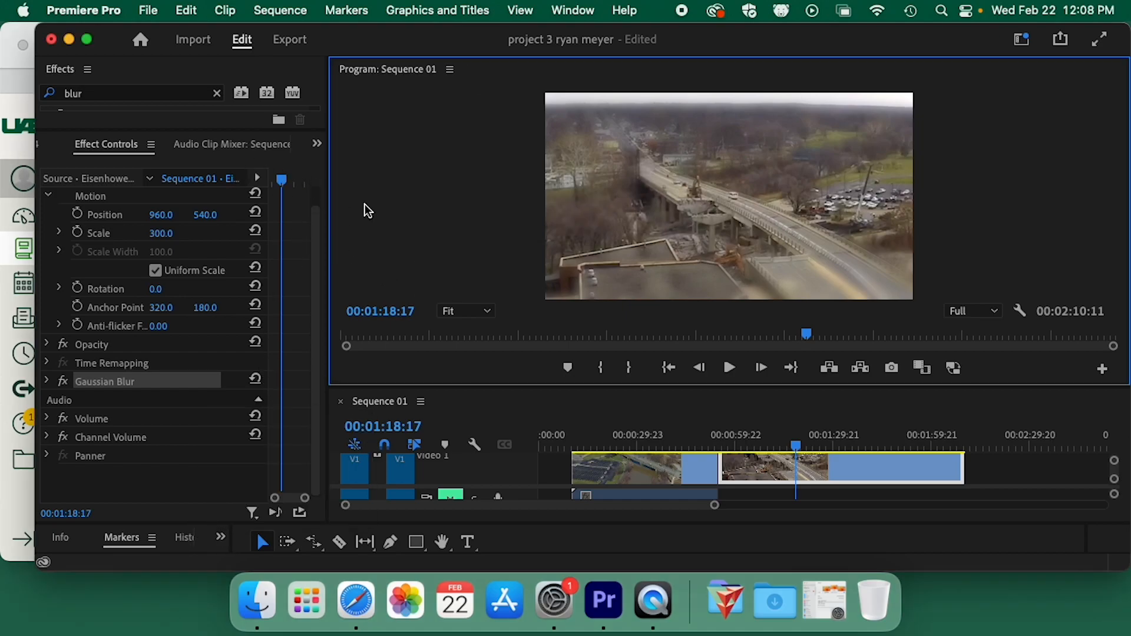
left_click(583, 11)
left_click(595, 289)
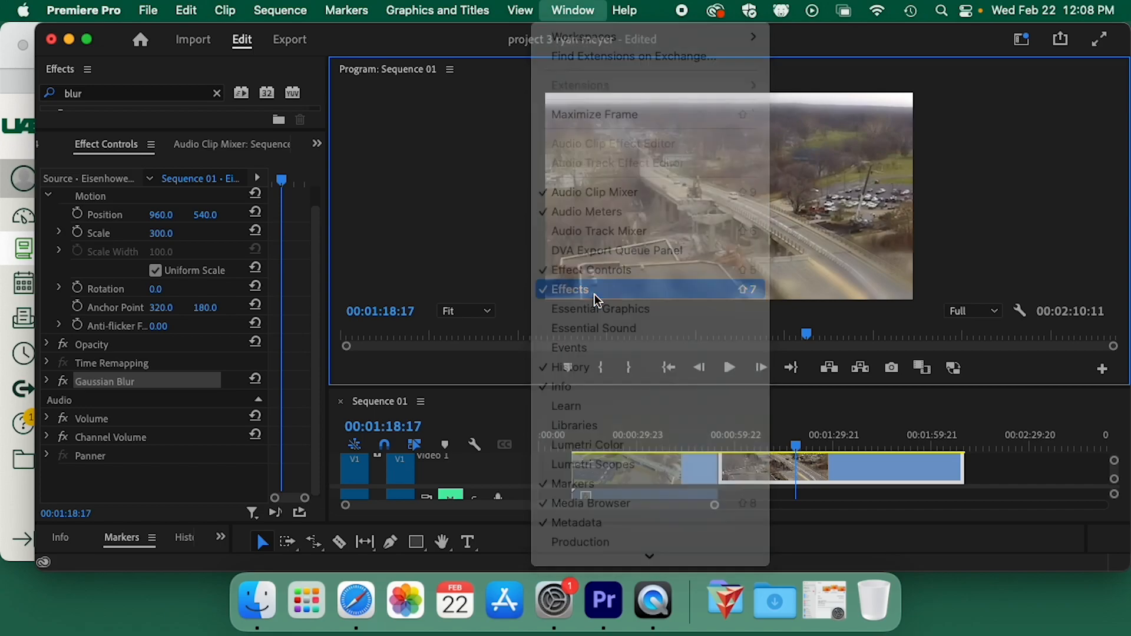
left_click(224, 139)
left_click_drag(222, 130, 222, 328)
- Apply the Sharpen effect to the second clip, set its Sharpen Amount to 50, and play the clip briefly
left_click(129, 205)
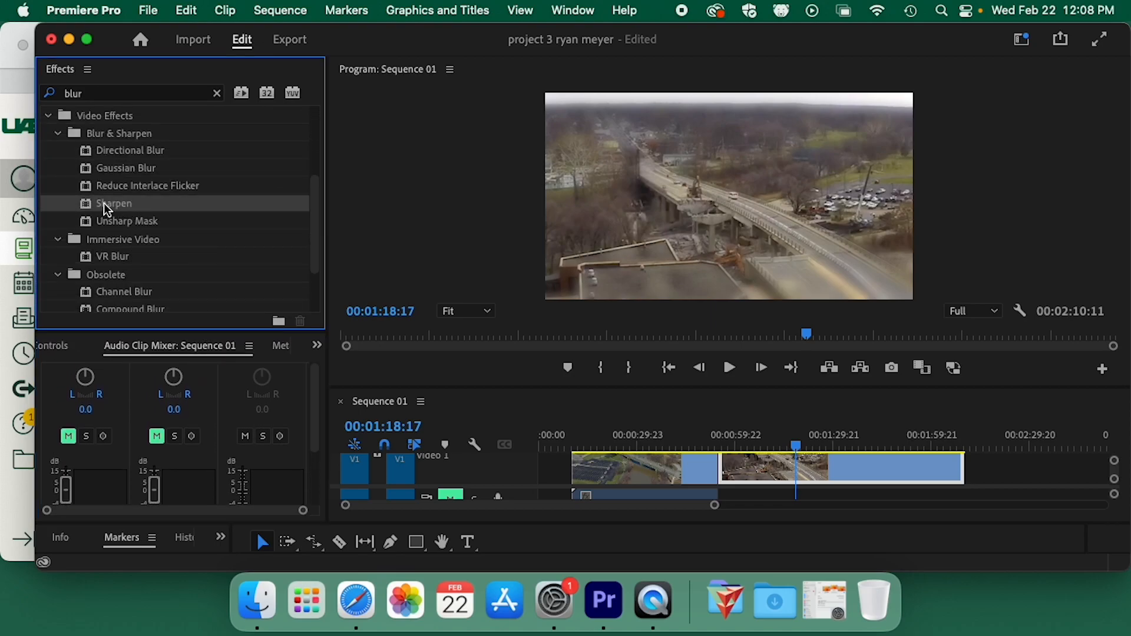
left_click_drag(103, 203, 836, 468)
left_click(42, 348)
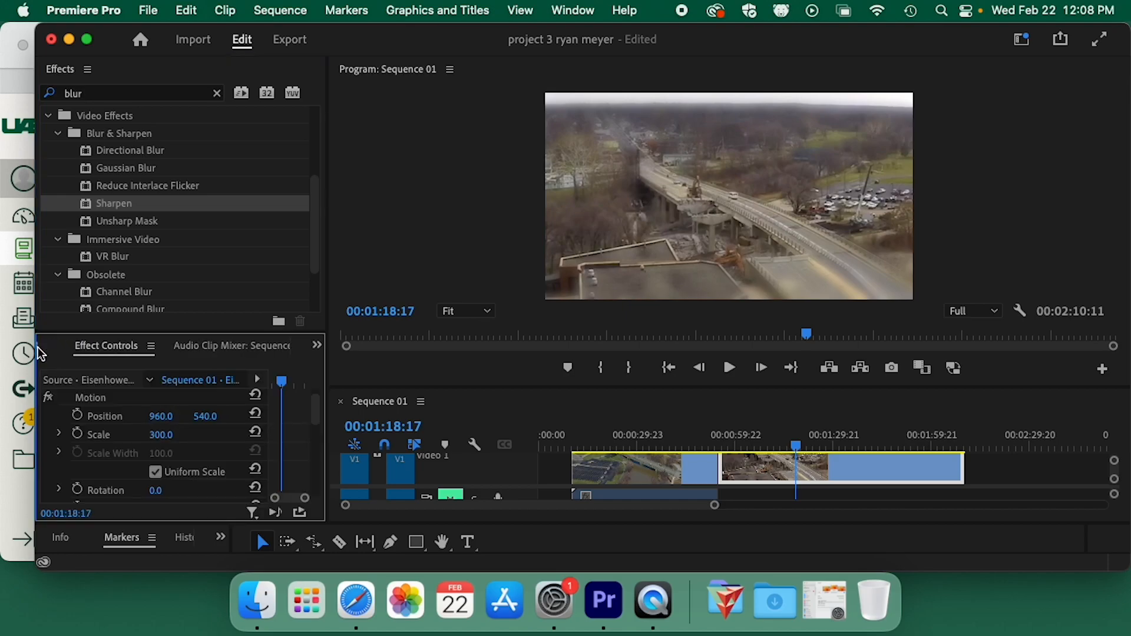
left_click_drag(285, 331, 283, 88)
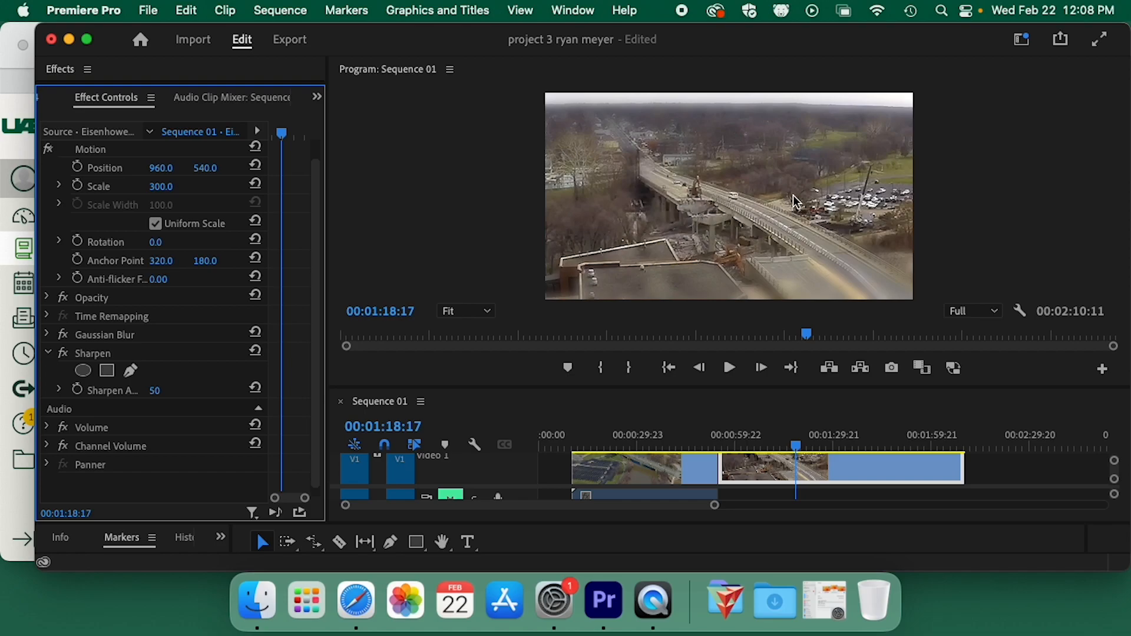
key("space")
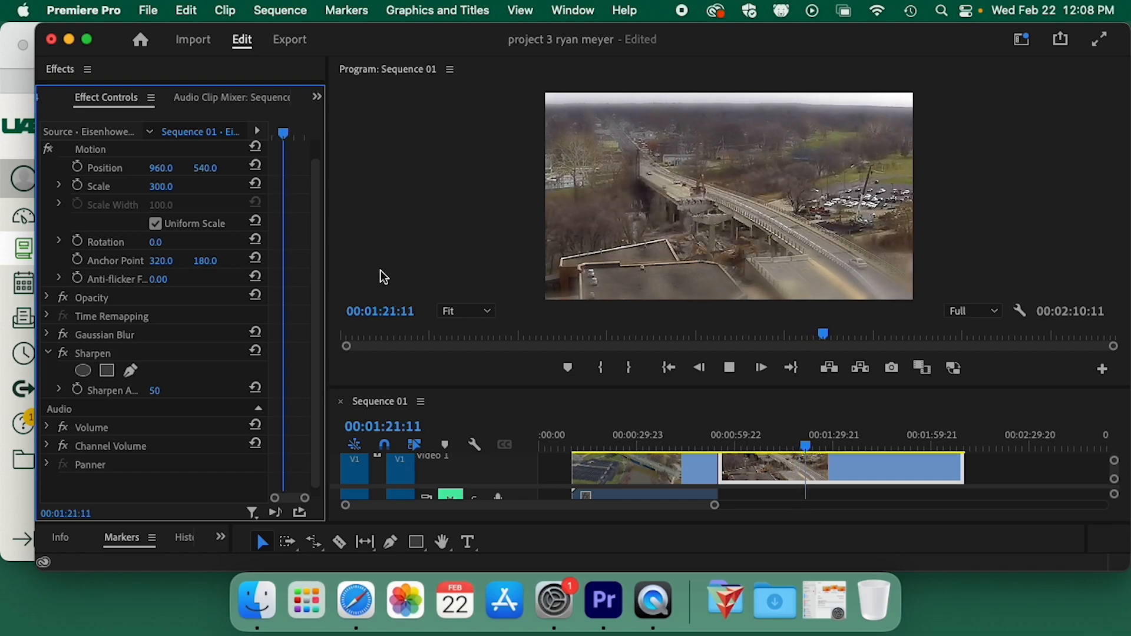
key("space")
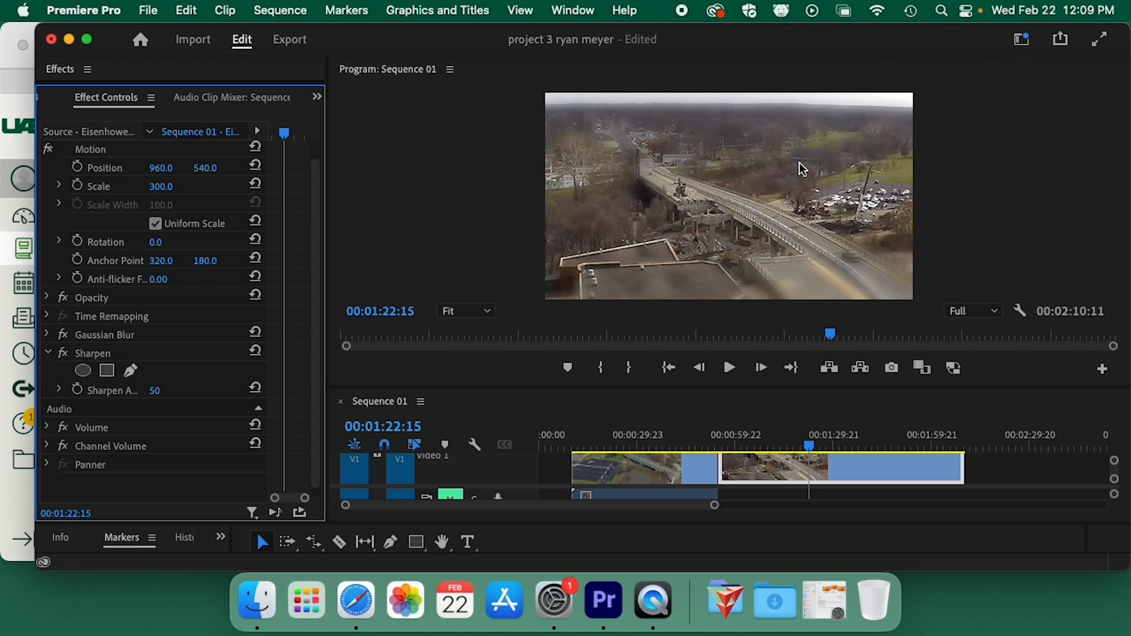
- Switch from the Editing workspace to the Color workspace
left_click(1026, 42)
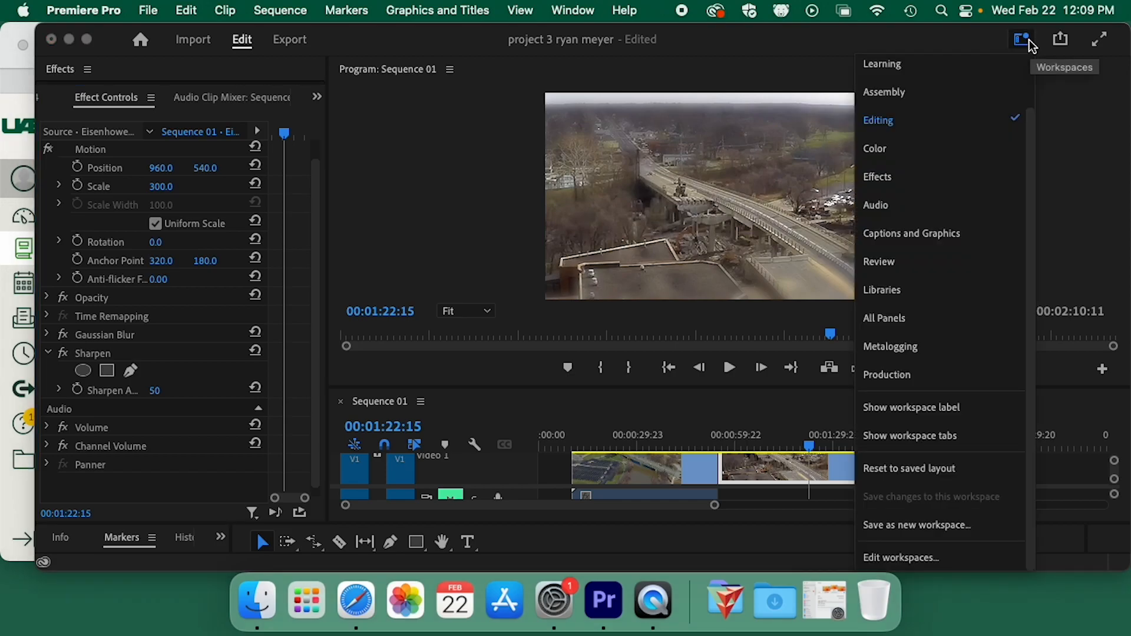
left_click(1088, 130)
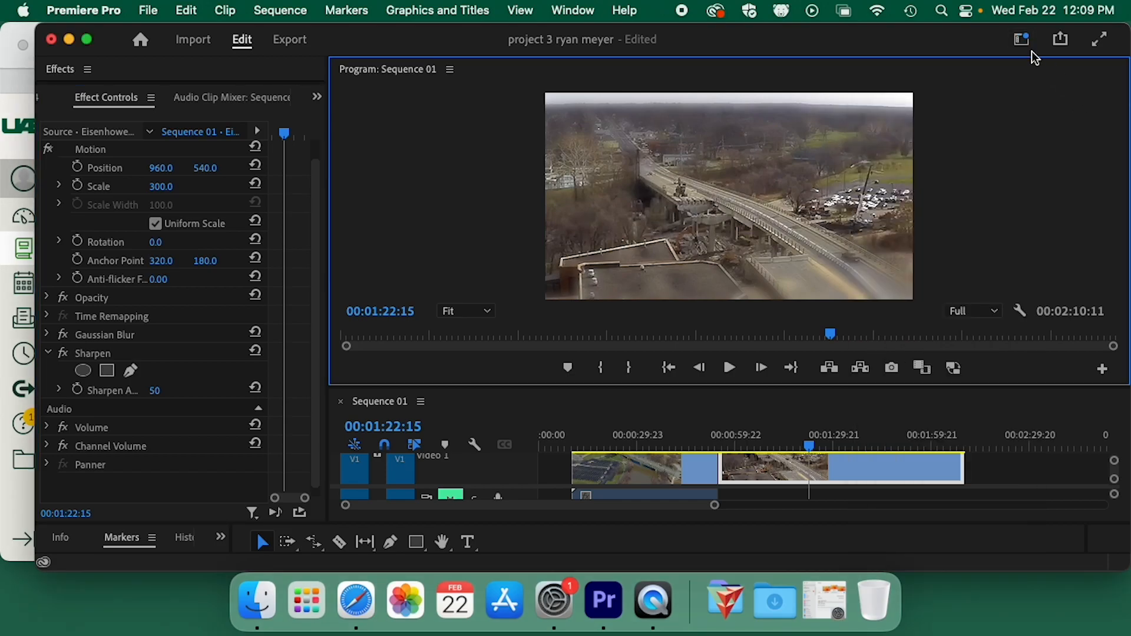
left_click(1021, 40)
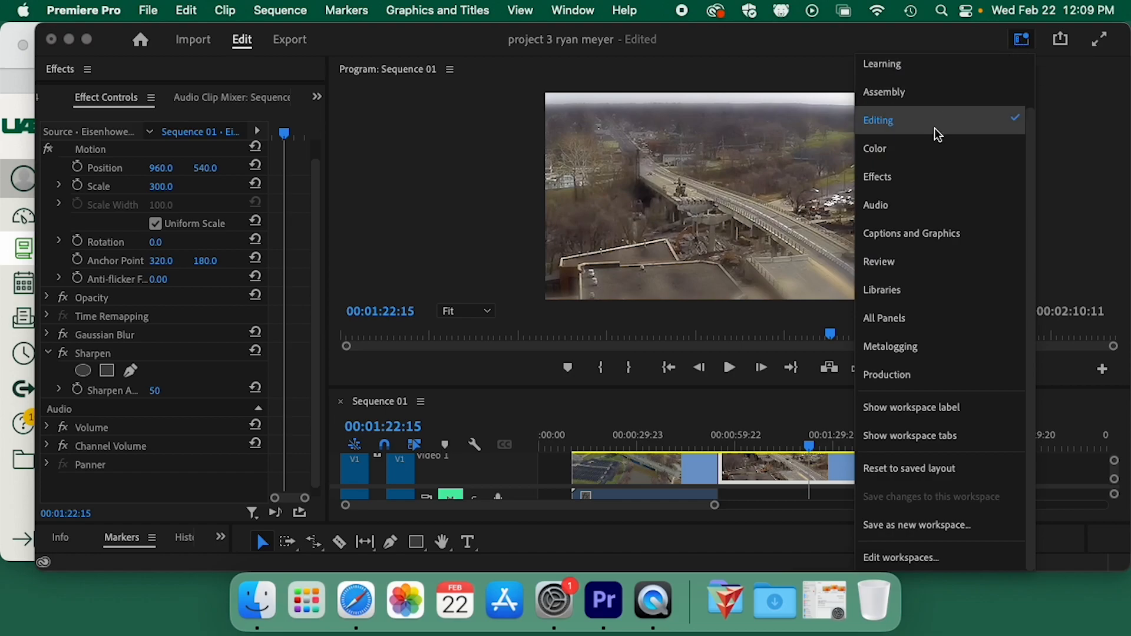
left_click(929, 154)
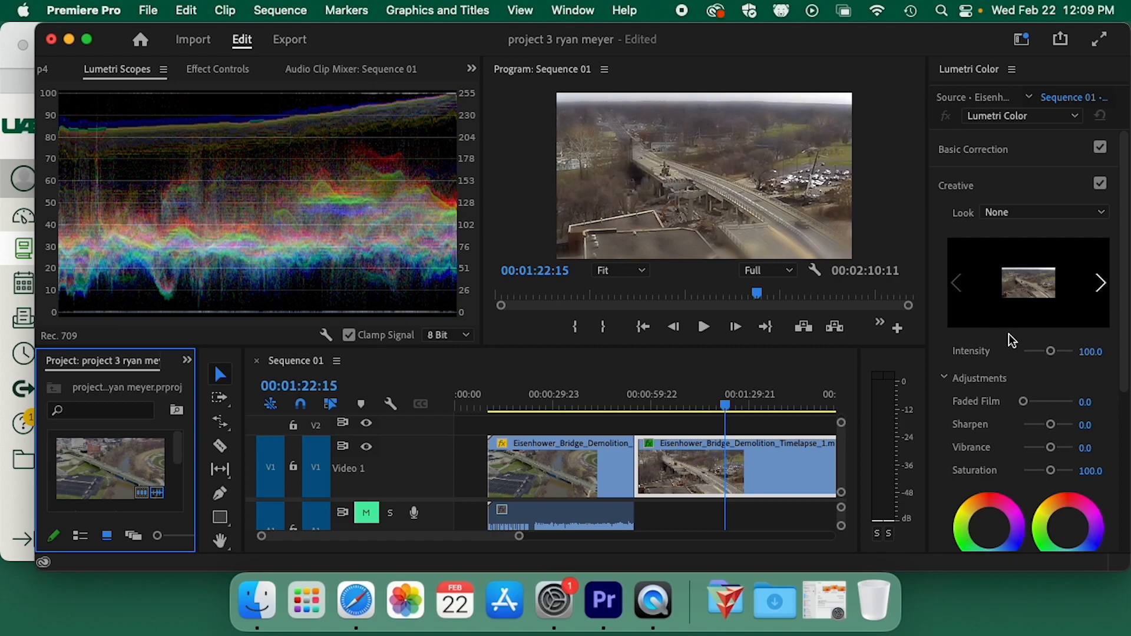
- Look through the Lumetri Color sections and expand the Basic Correction settings for the second clip
scroll(1017, 434, "down", 1)
scroll(1018, 434, "up", 1)
scroll(1013, 195, "down", 1)
scroll(1025, 165, "up", 1)
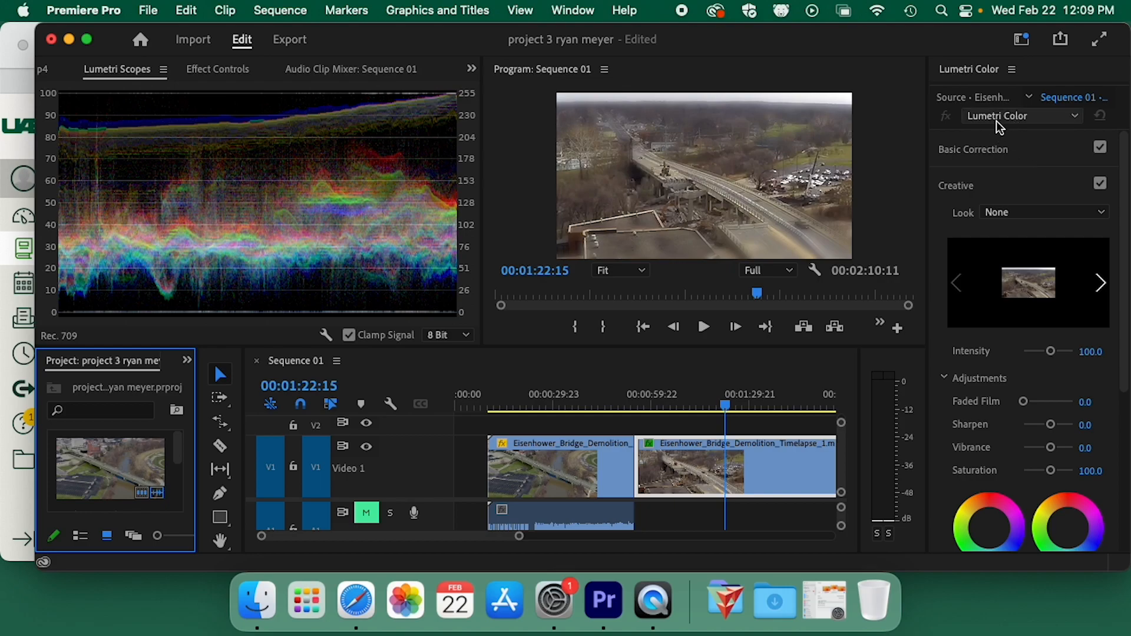
left_click(1038, 154)
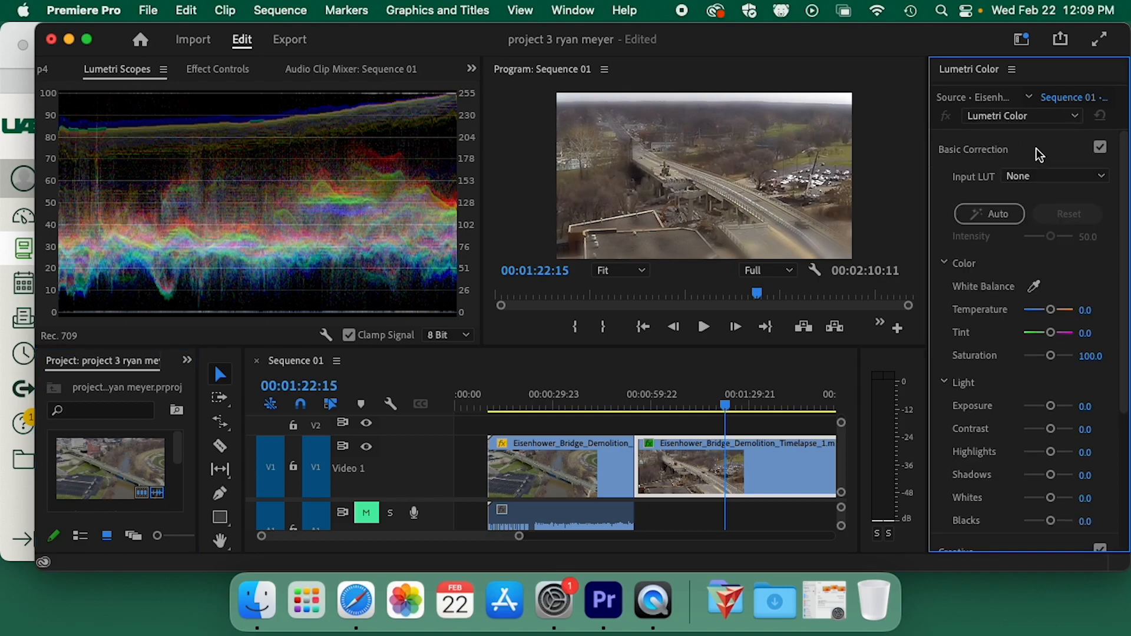
left_click(1038, 154)
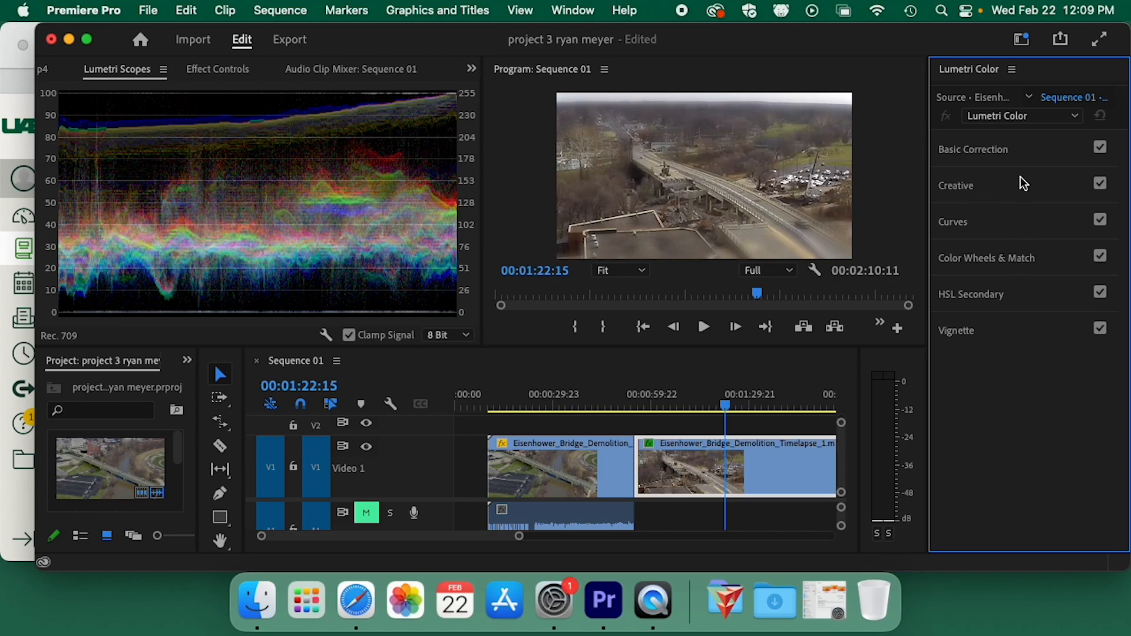
left_click(1025, 156)
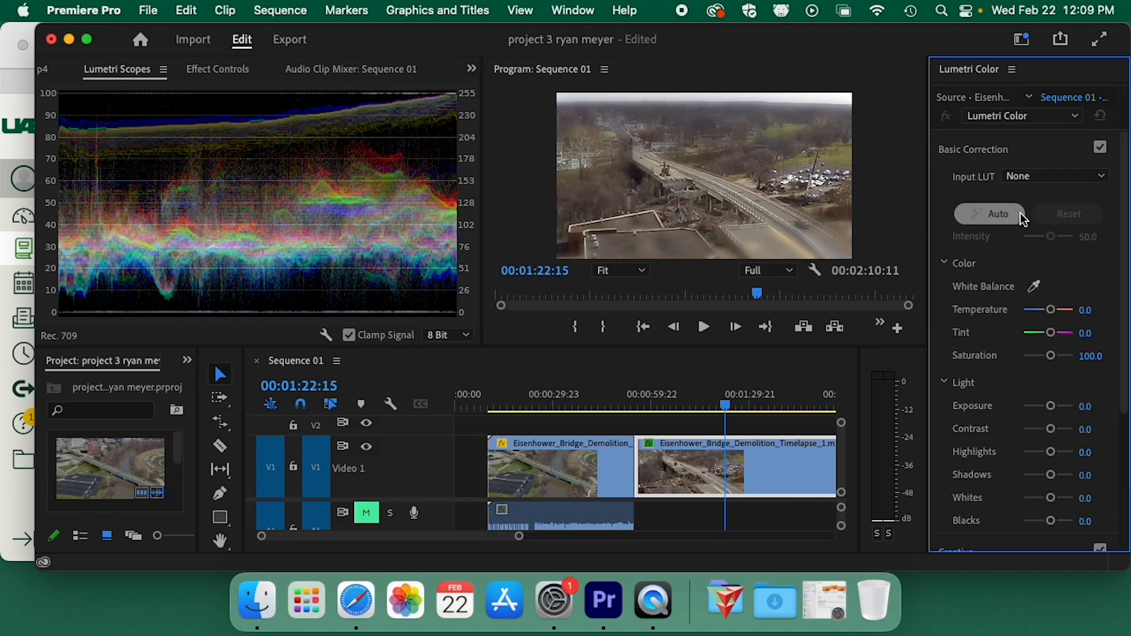
- Set the second clip's Lumetri Saturation to 200, Exposure to 2.0 and Contrast to 54.4, and play part of the clip
scroll(1053, 399, "down", 2)
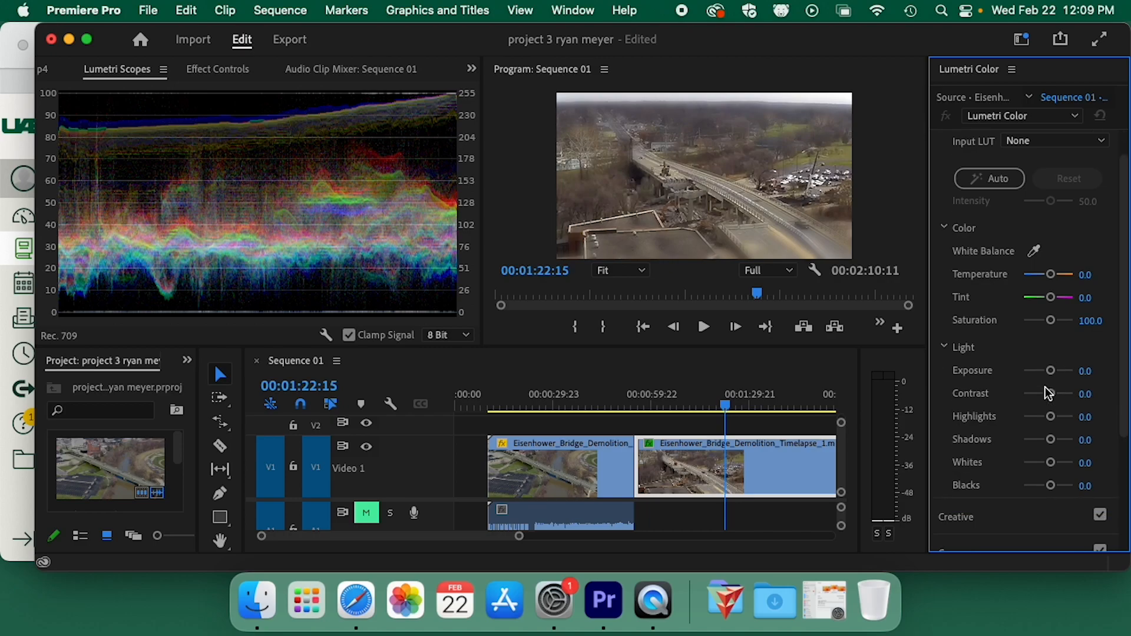
left_click_drag(1050, 321, 1073, 325)
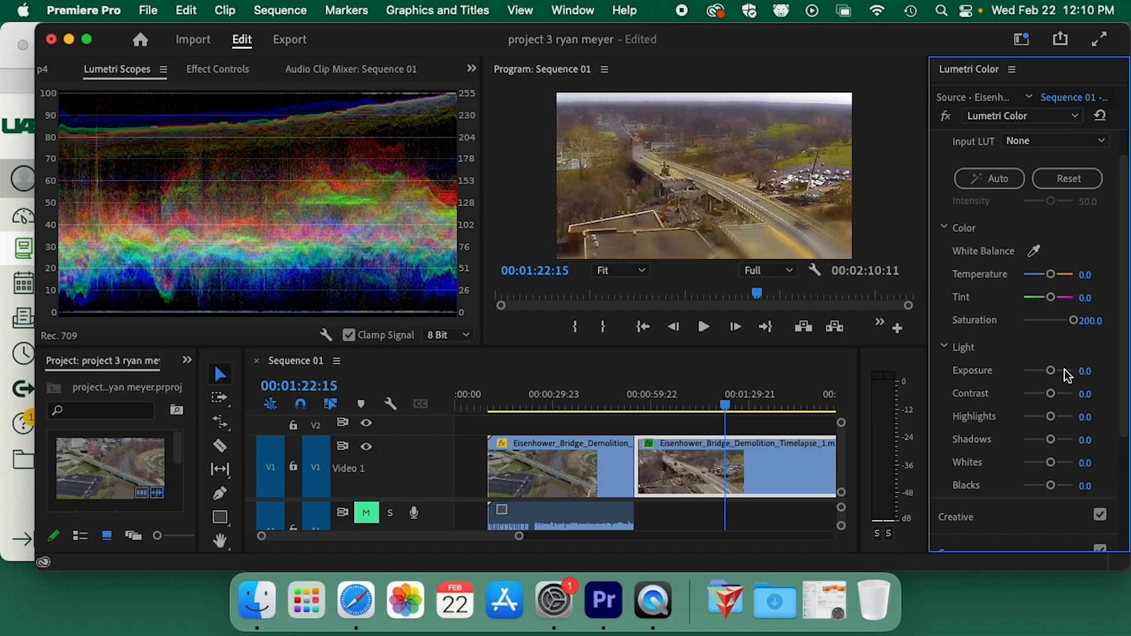
left_click_drag(1054, 375, 1063, 400)
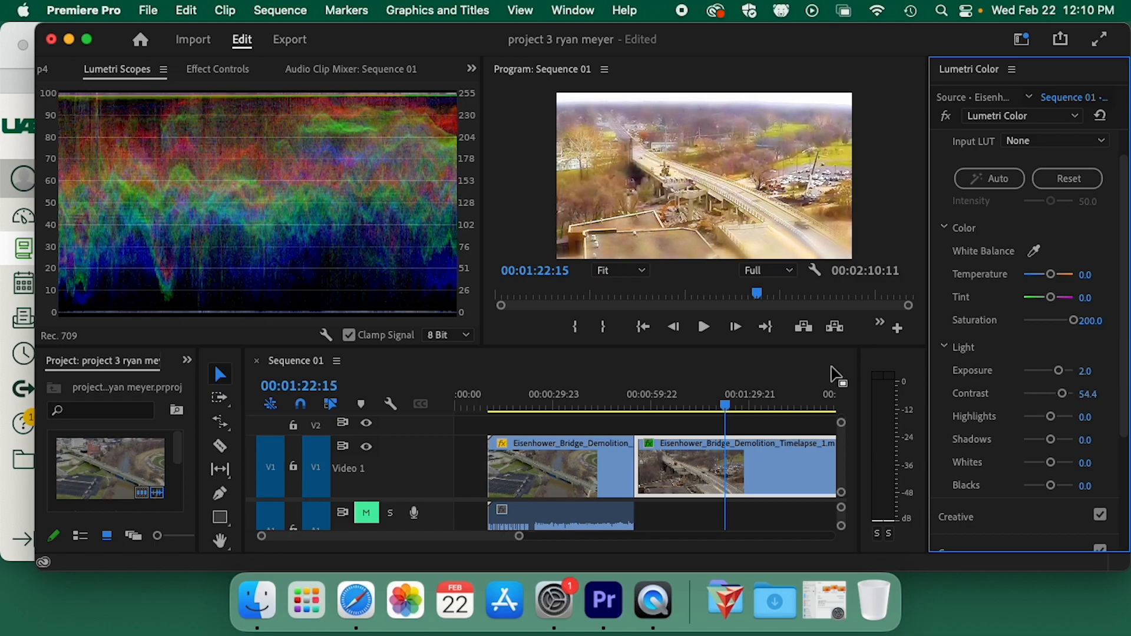
mouse_move(666, 294)
left_mouse_down()
mouse_move(687, 302)
mouse_move(669, 295)
mouse_move(682, 293)
left_mouse_up()
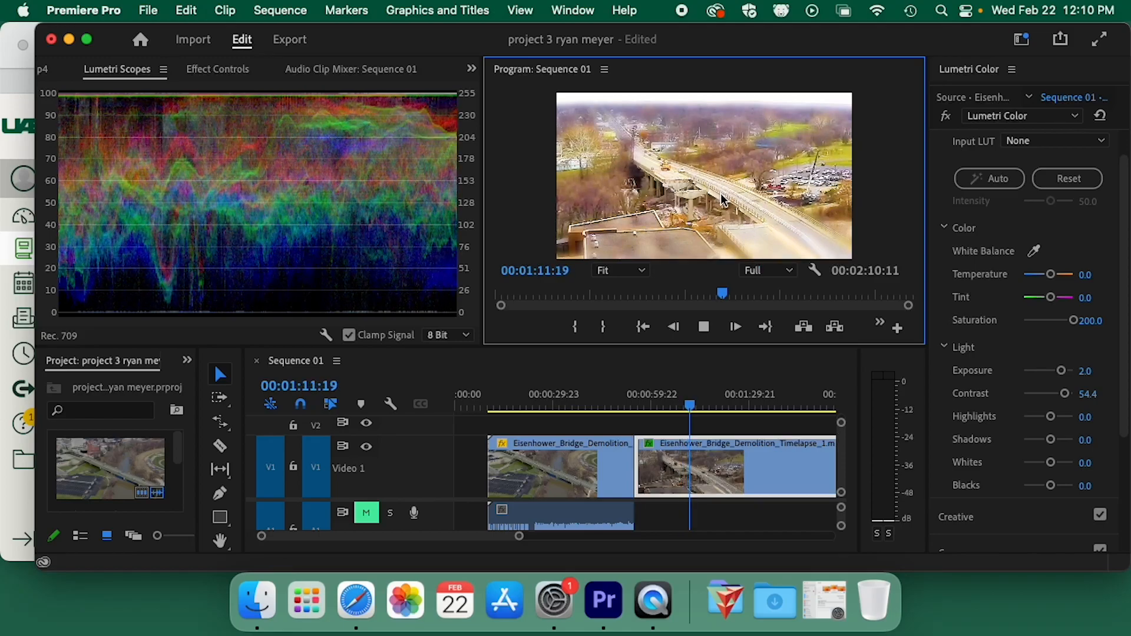
key("space")
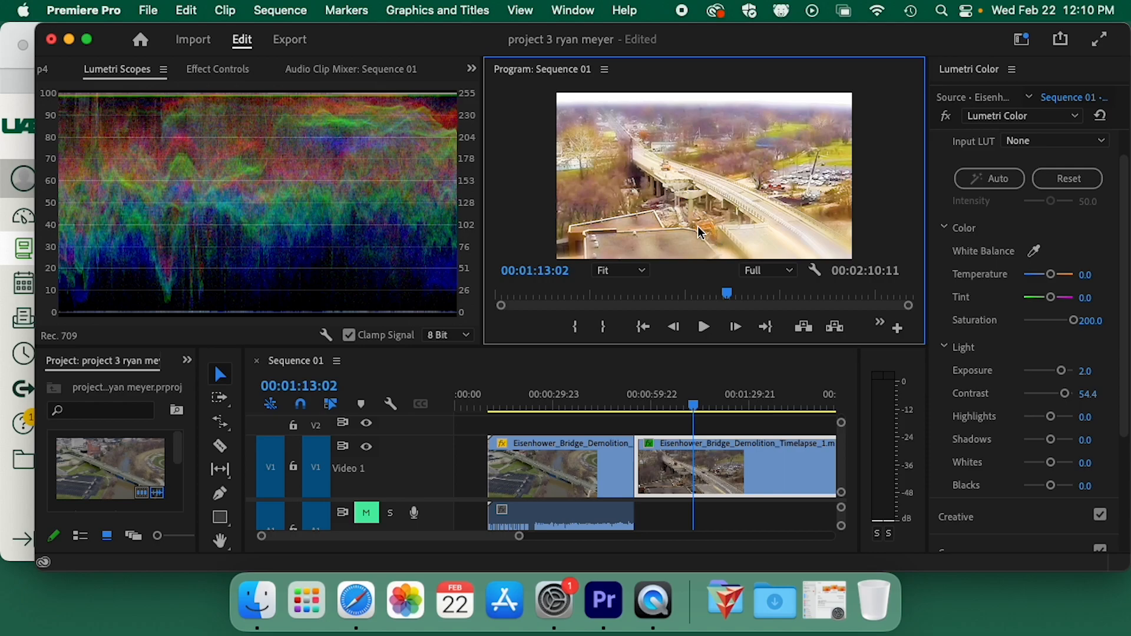
- Switch back to the Editing workspace and give the timeline more height
left_click(1021, 39)
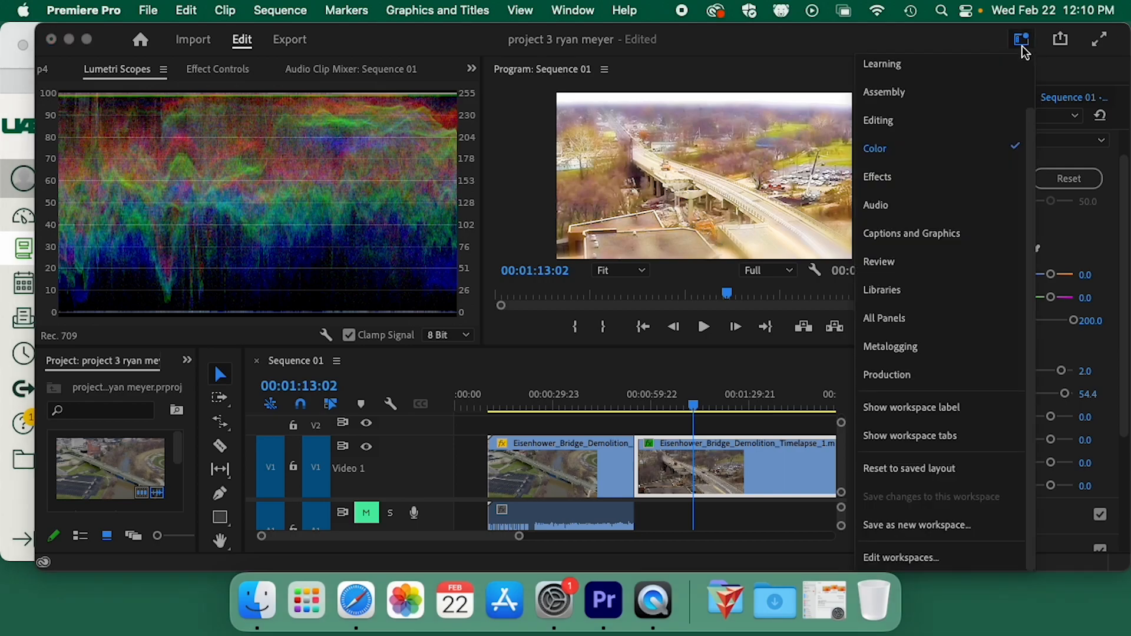
left_click(917, 126)
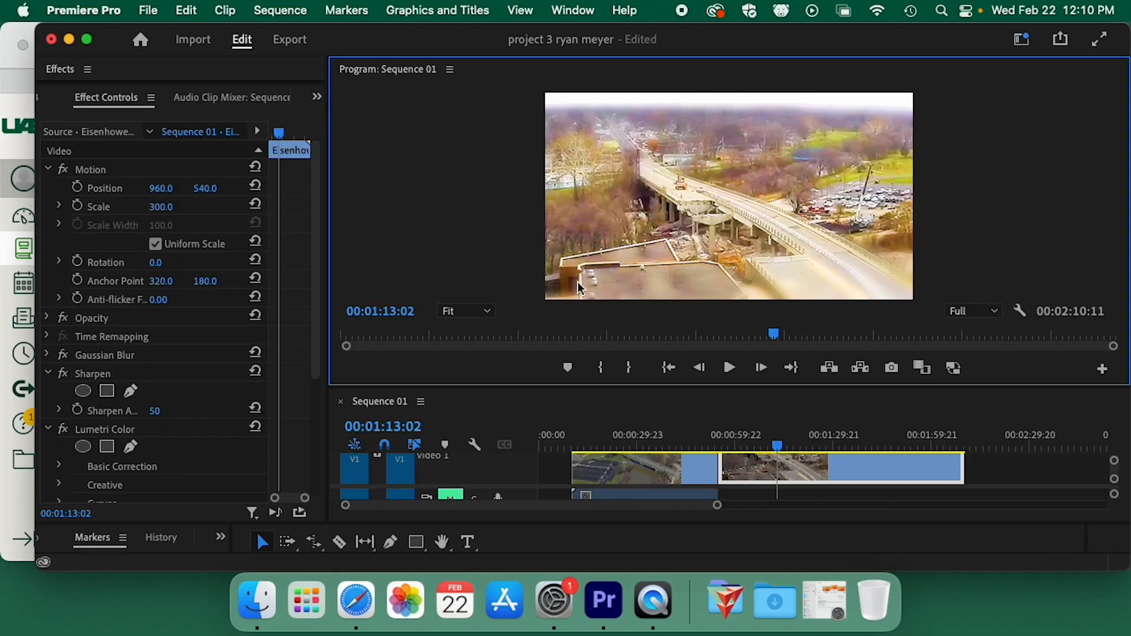
left_click_drag(681, 387, 648, 288)
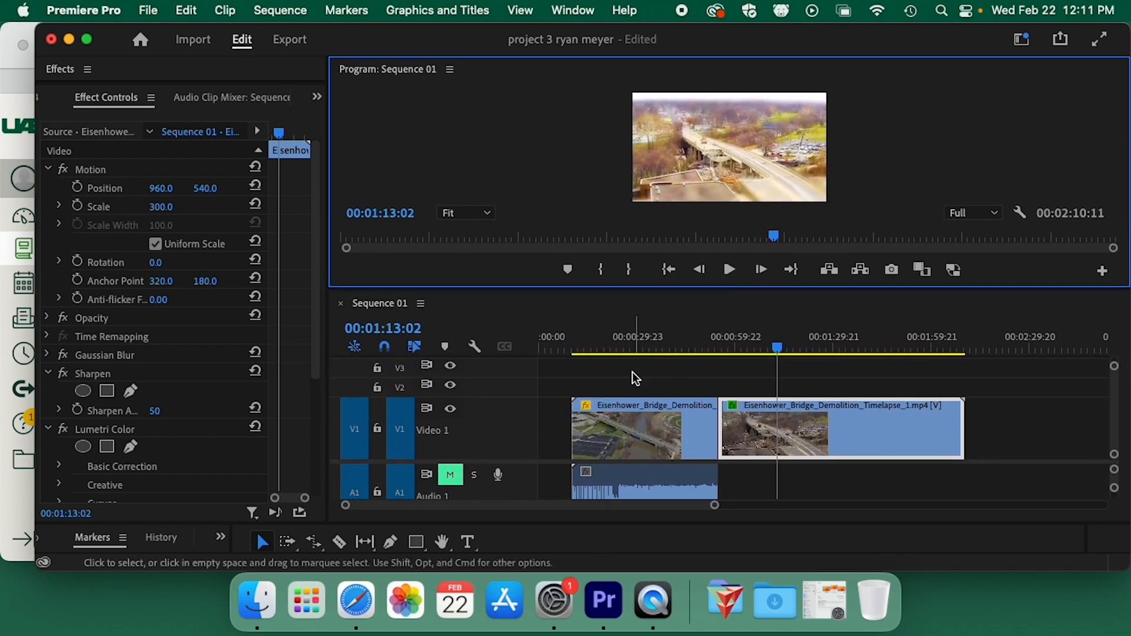
- Delete the first clip from the sequence and place the playhead at 00:00:11:01 in the emptied space
left_click(627, 427)
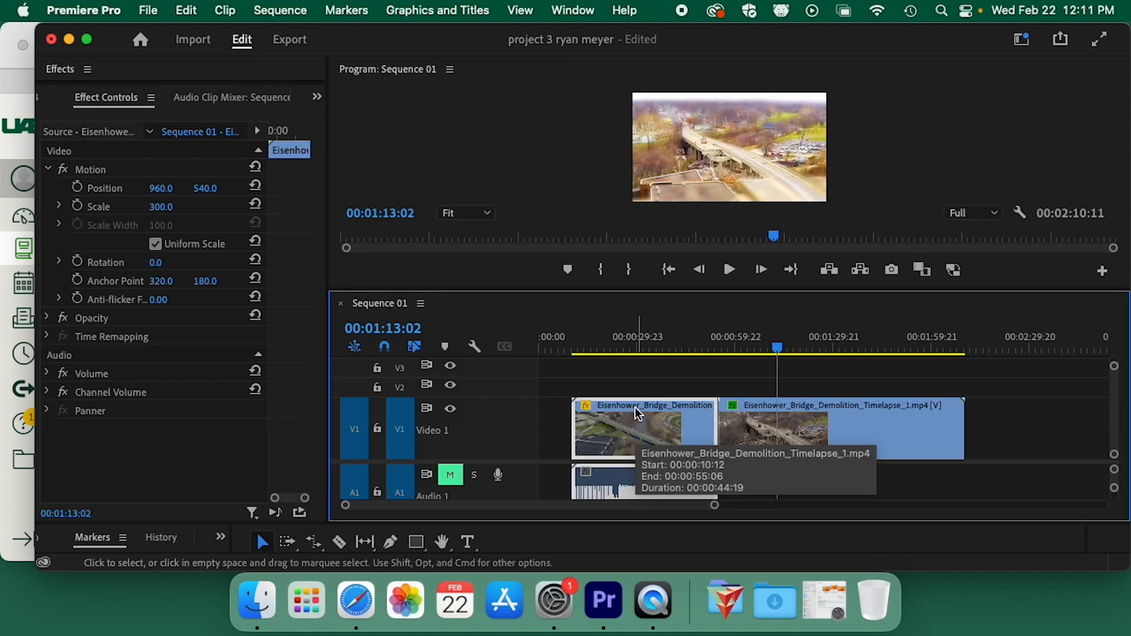
key("Delete")
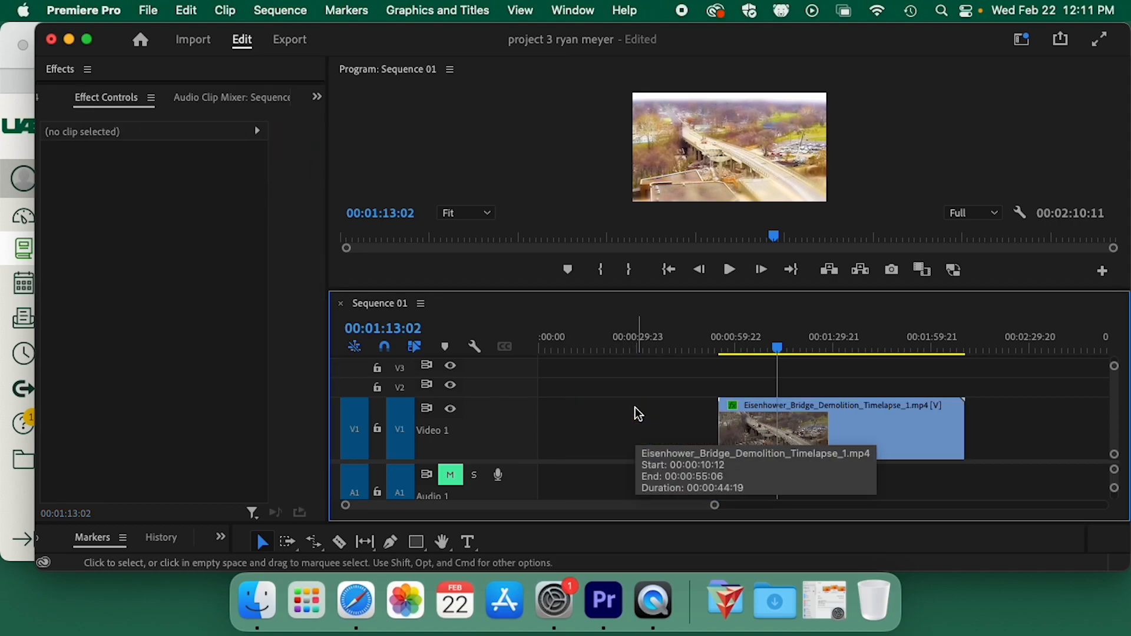
left_click(681, 339)
left_click_drag(681, 335, 575, 349)
- Add a new horizontal text layer to the sequence at the playhead
left_click(148, 10)
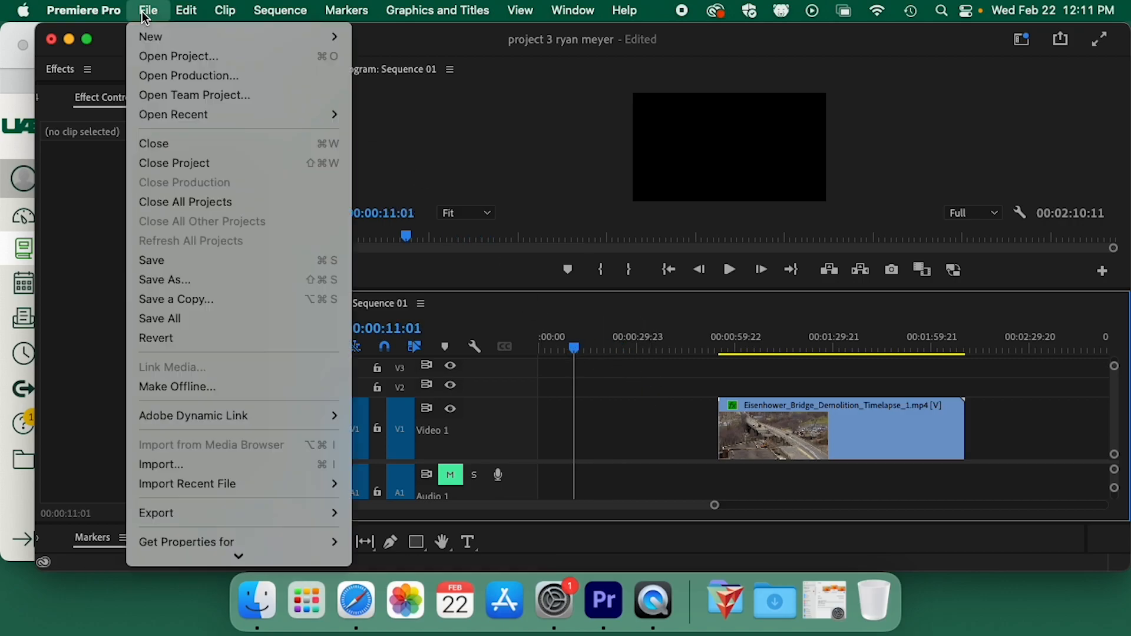
mouse_move(142, 40)
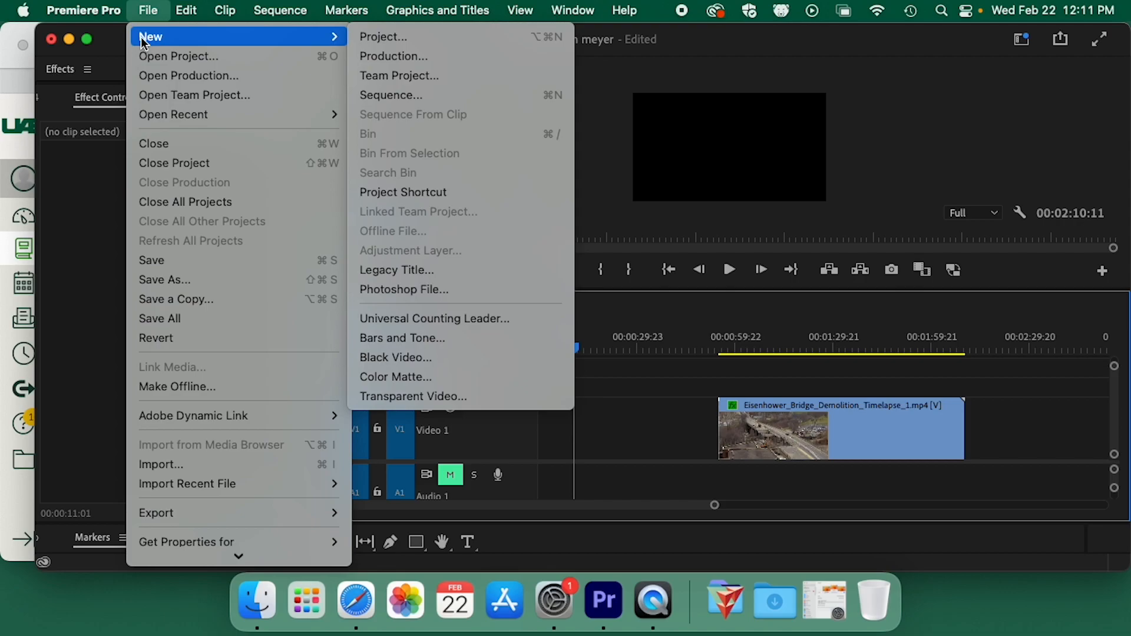
mouse_move(474, 12)
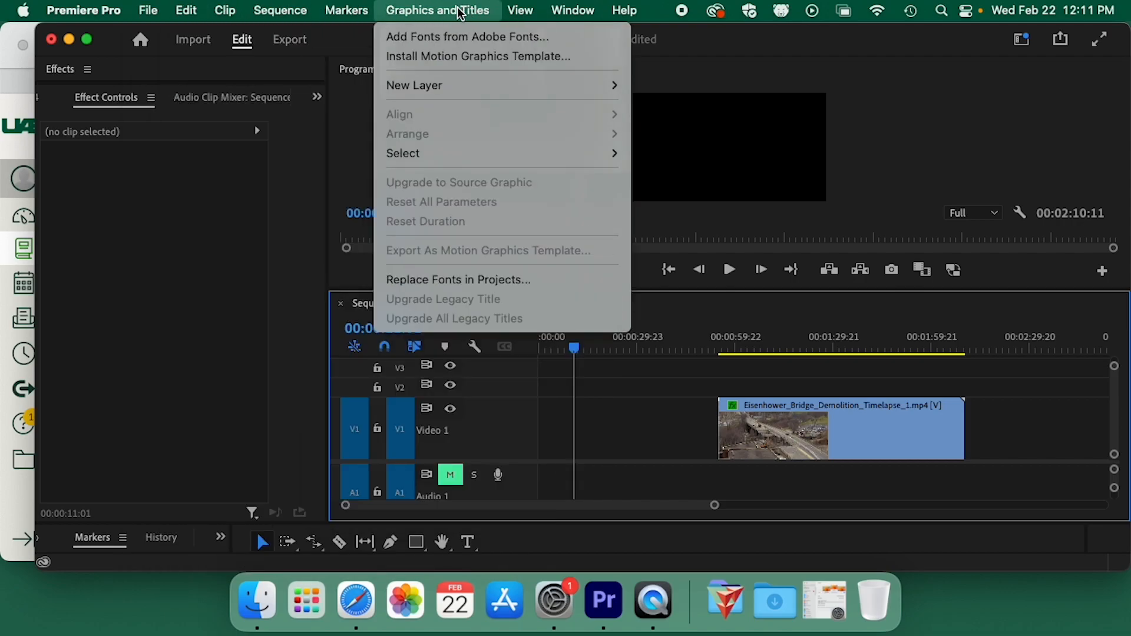
mouse_move(444, 88)
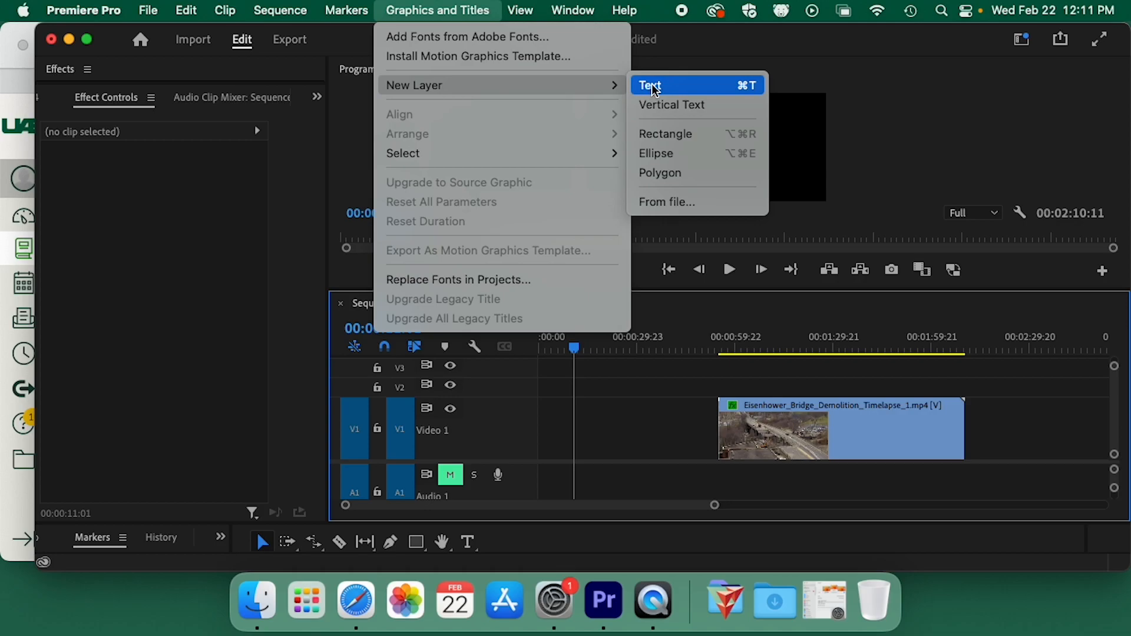
left_click(683, 85)
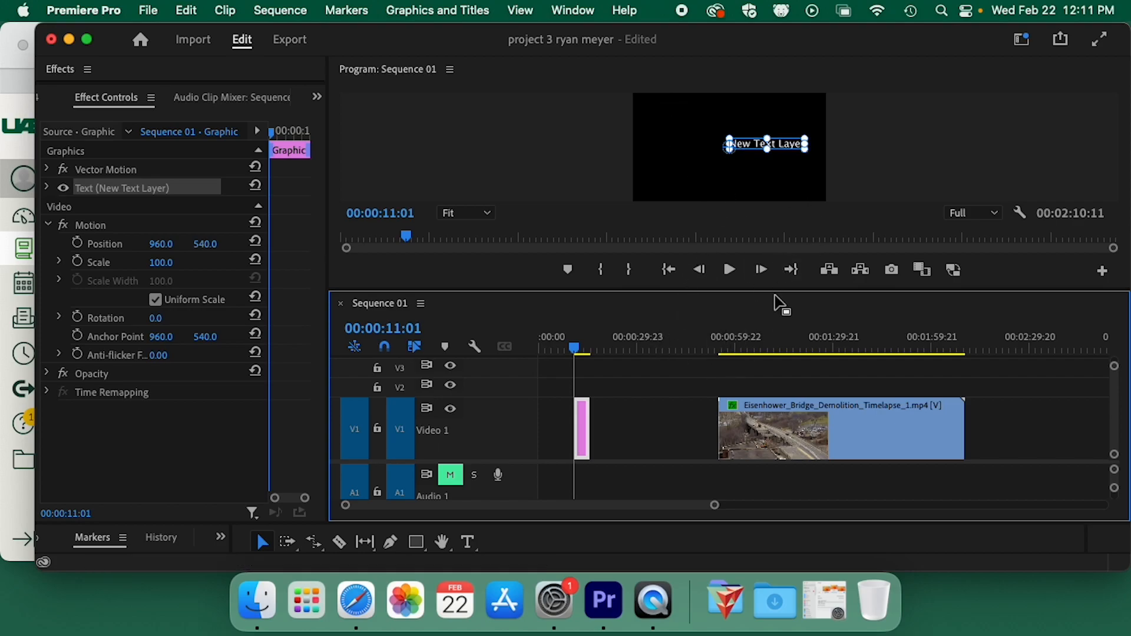
- Enlarge the program preview and replace the placeholder text with "Birmingham Tilt-Shift" and, below it, "by" followed by the author's full name
left_click_drag(775, 288, 785, 368)
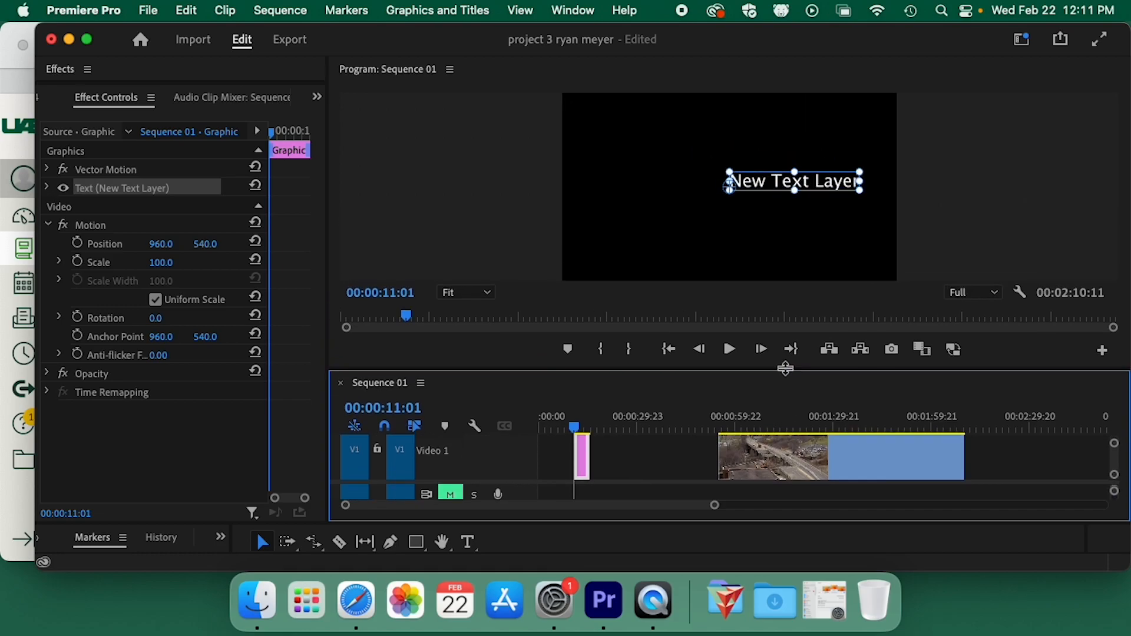
left_click(792, 182)
double_click(786, 181)
left_click(817, 184)
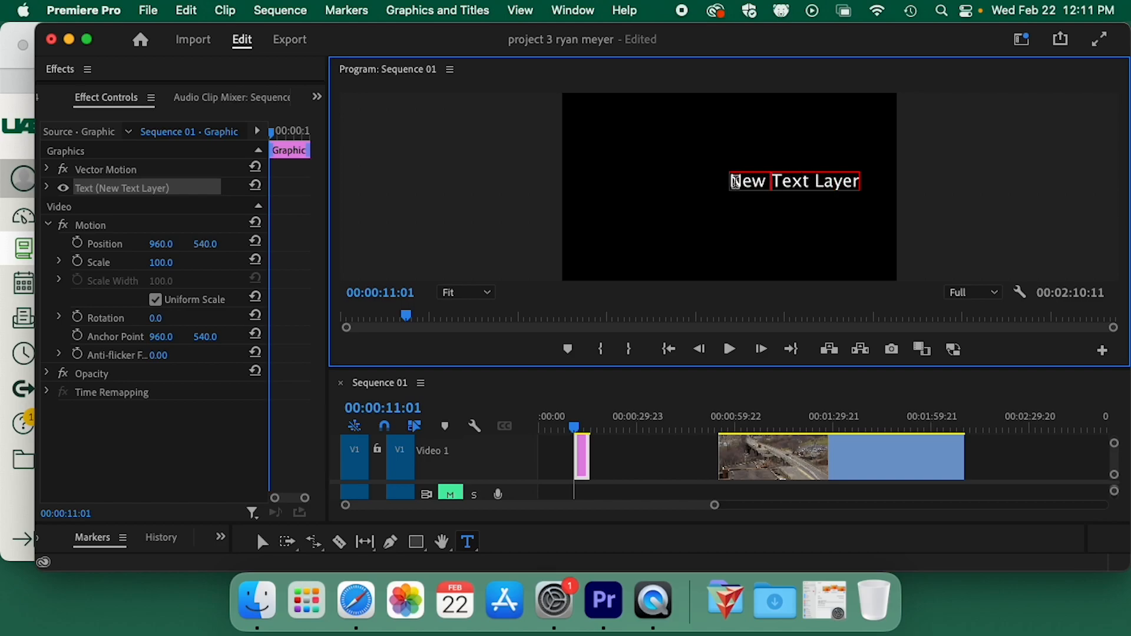
left_click_drag(733, 182, 871, 195)
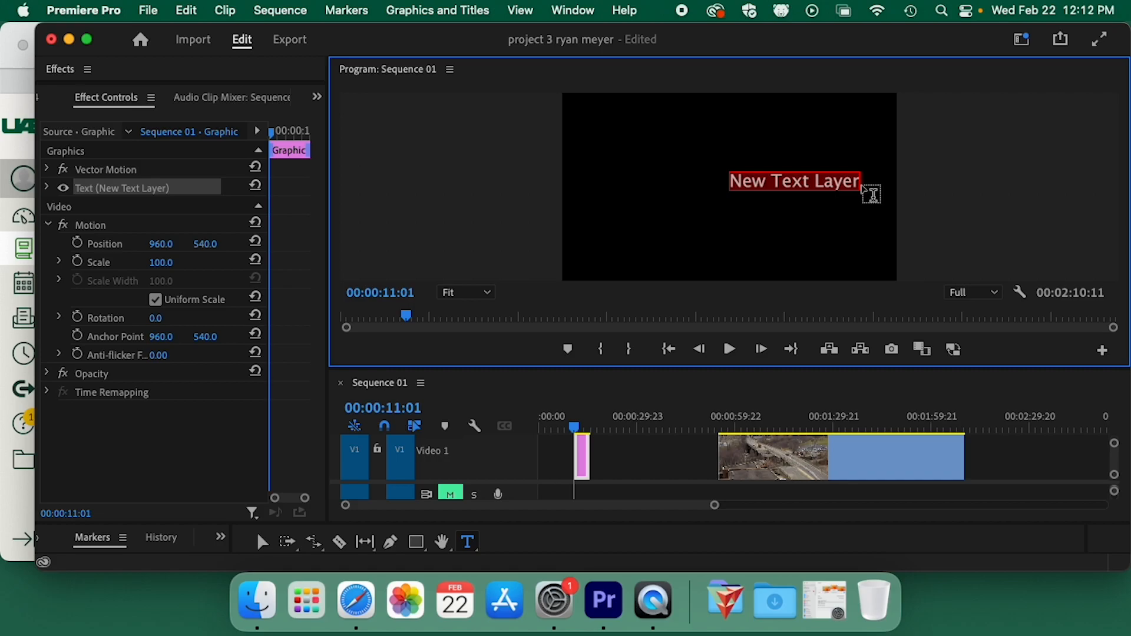
type("Birmingham")
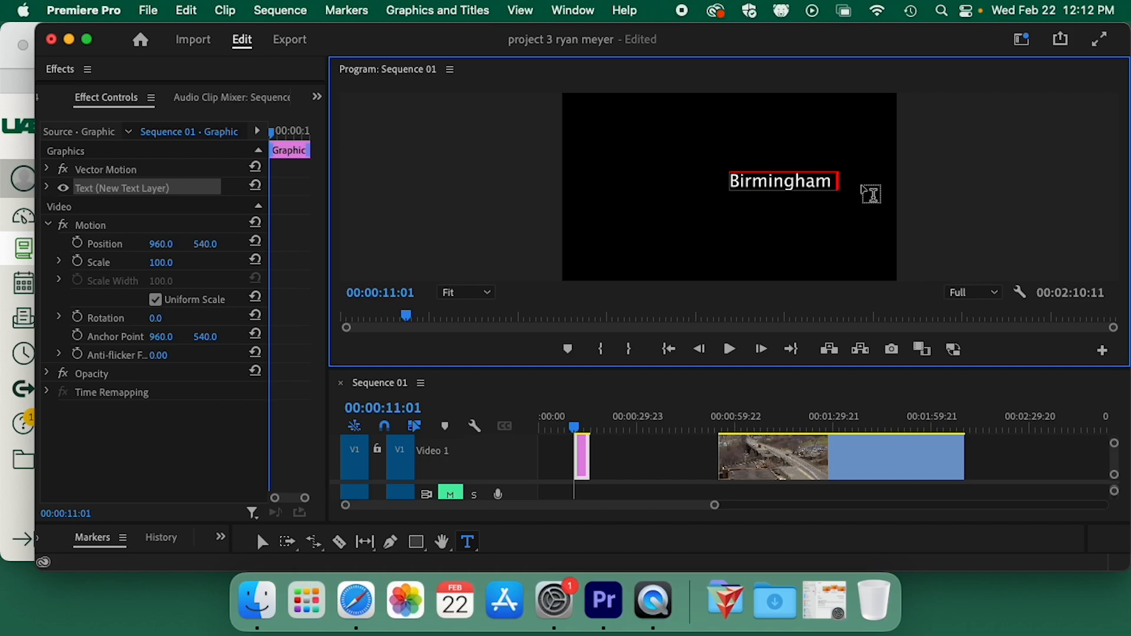
type("Tilt-Shi")
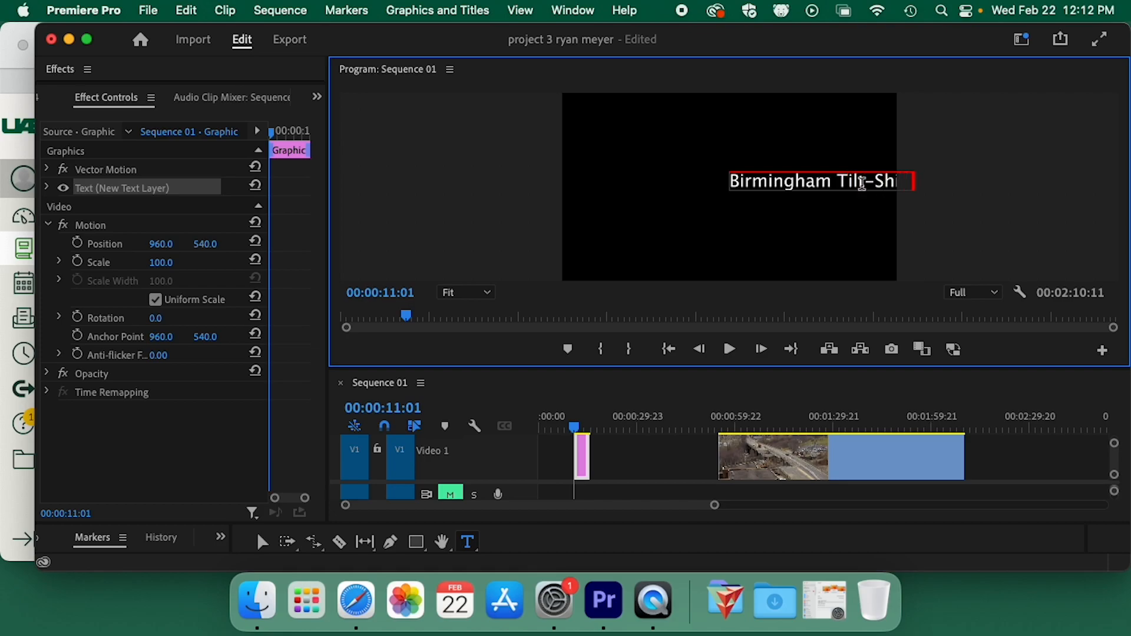
key("Return")
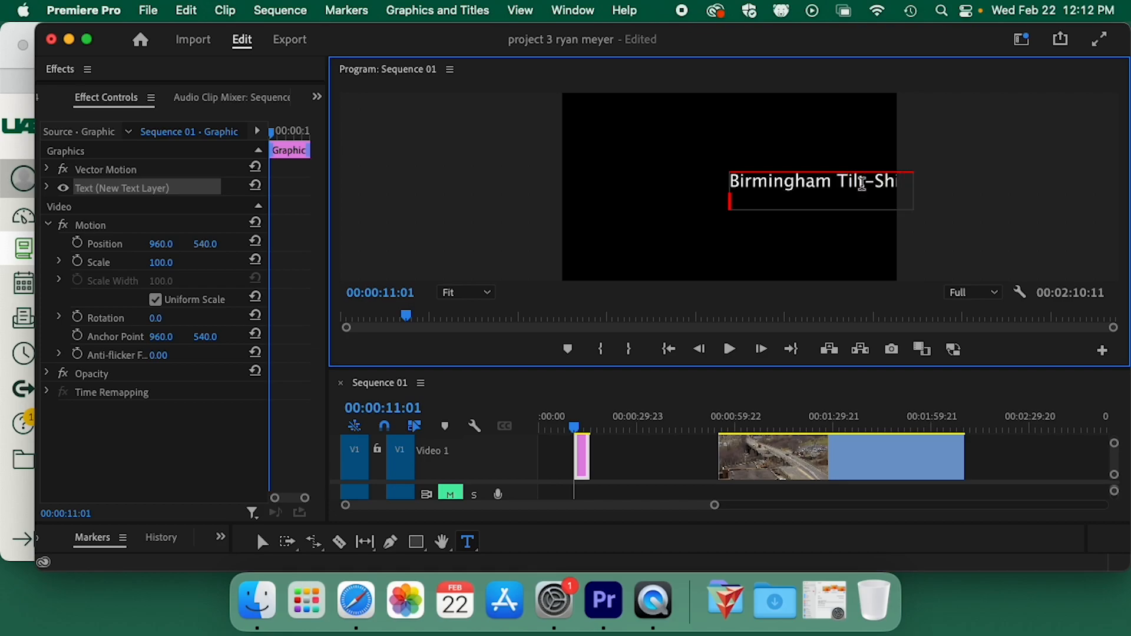
type("by Rya")
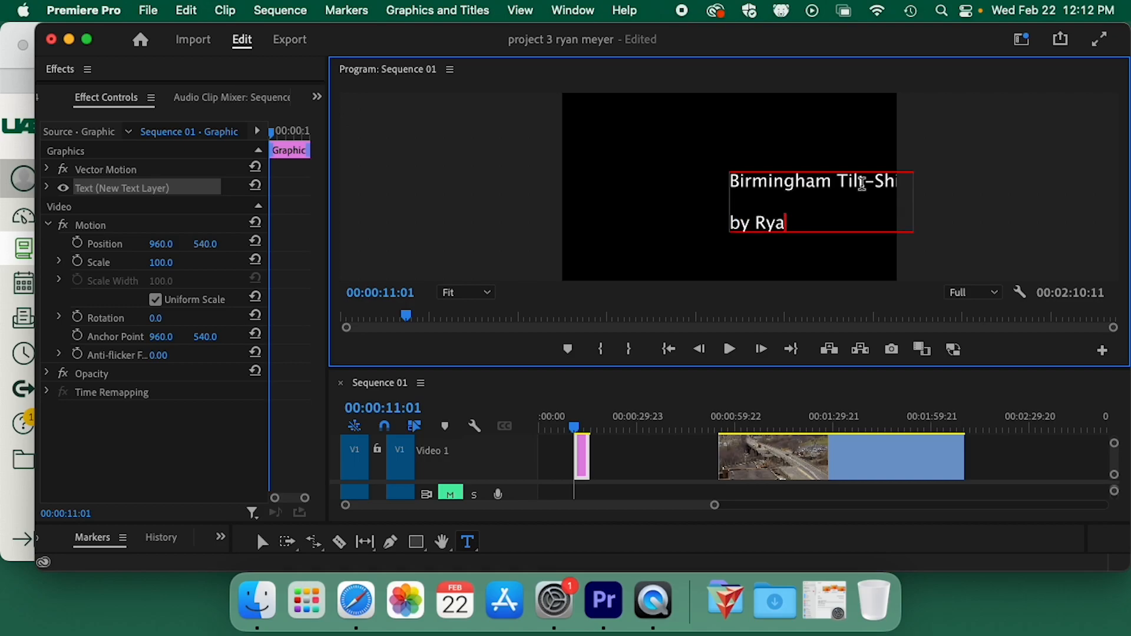
type("n Meyer")
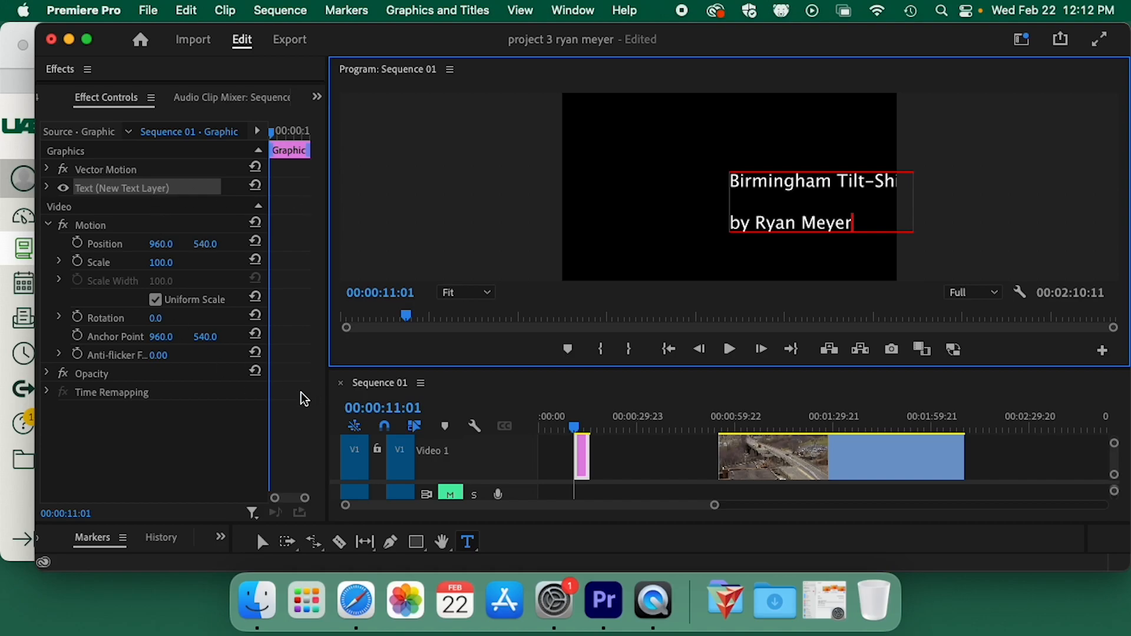
- Center-align the two title lines and position the text block in the middle of the frame
left_click(262, 542)
left_click_drag(836, 182, 722, 172)
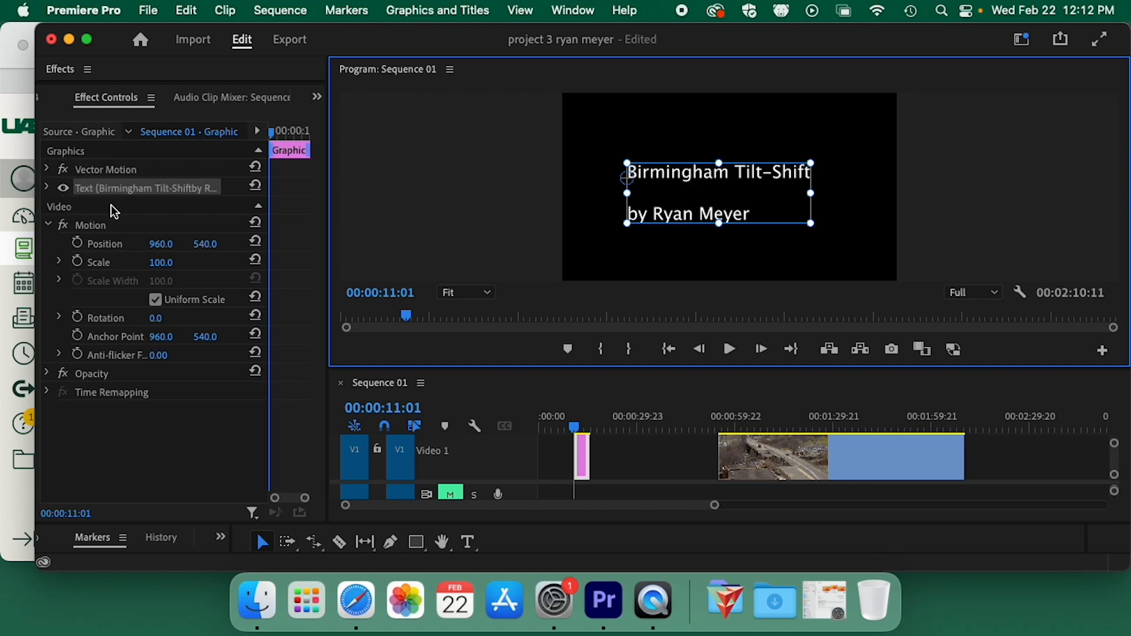
left_click(47, 189)
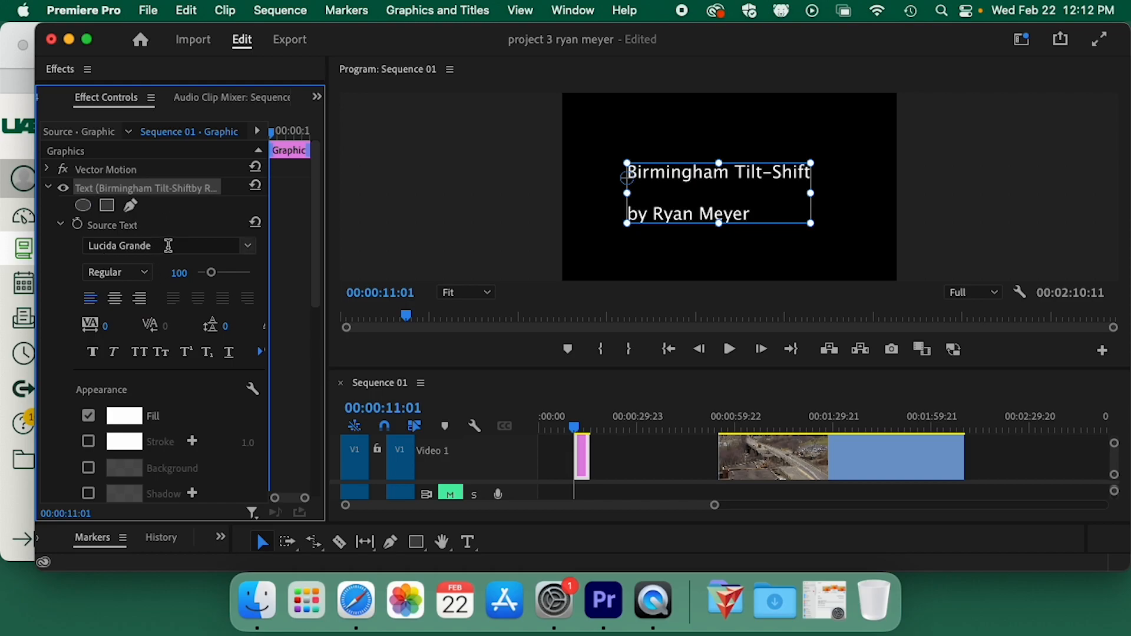
left_click(116, 300)
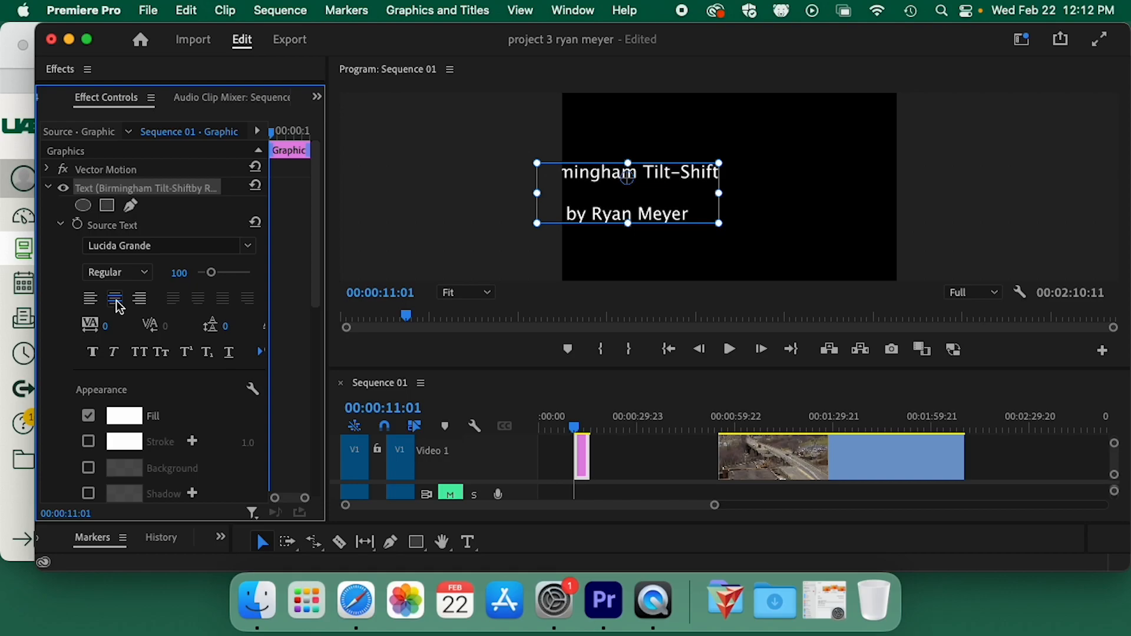
left_click_drag(595, 187, 692, 177)
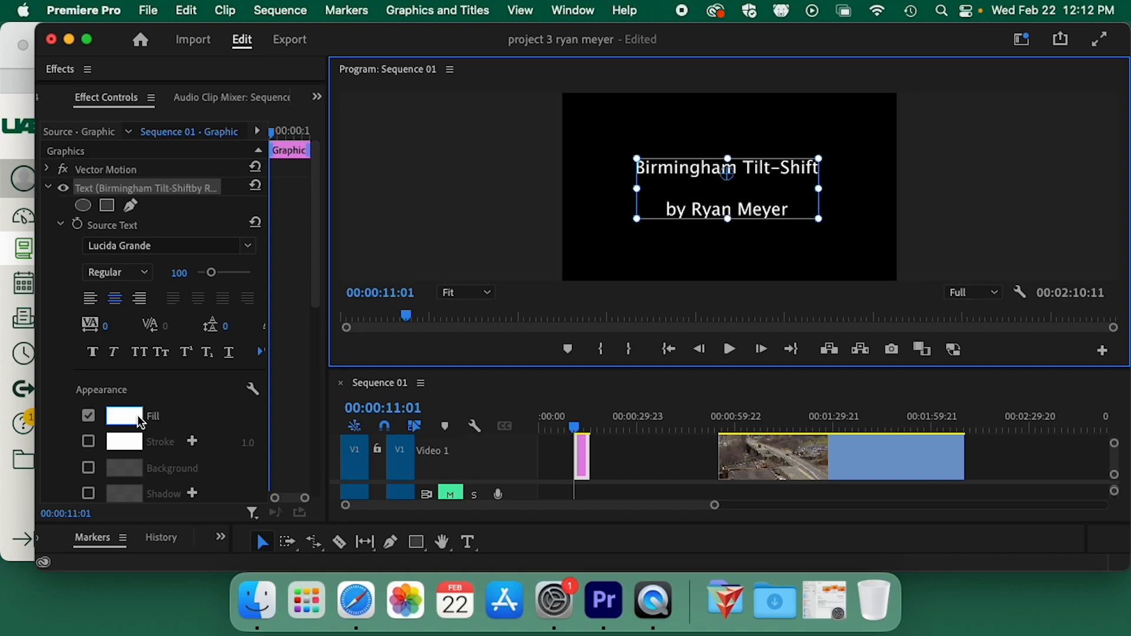
- Set the title text's fill color to golden yellow, FFCB00
left_click(125, 416)
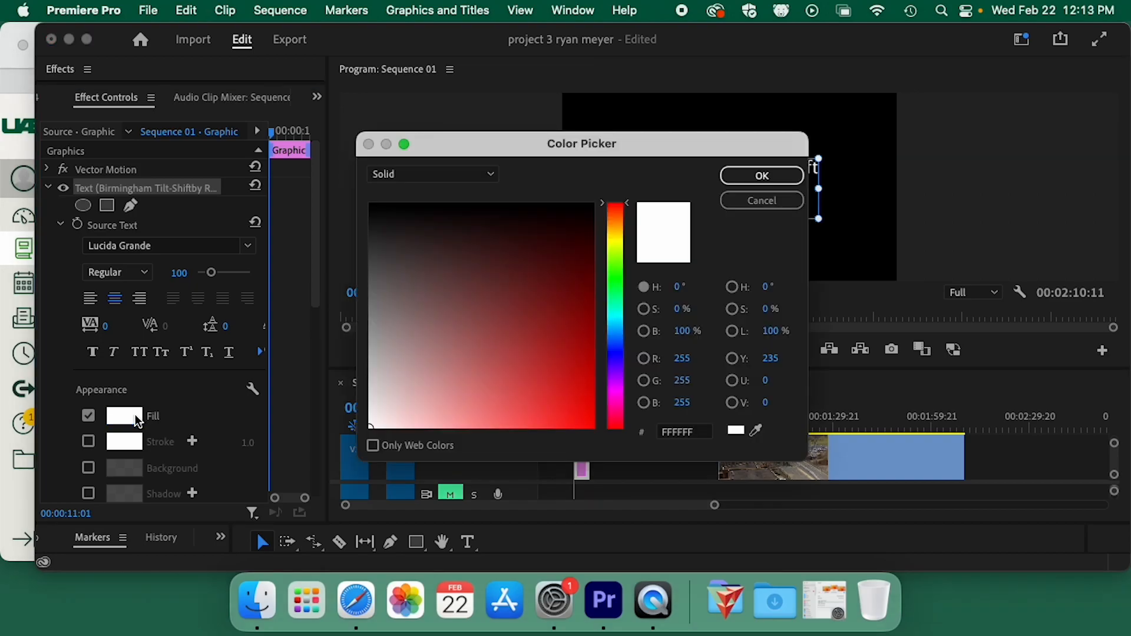
left_click(616, 233)
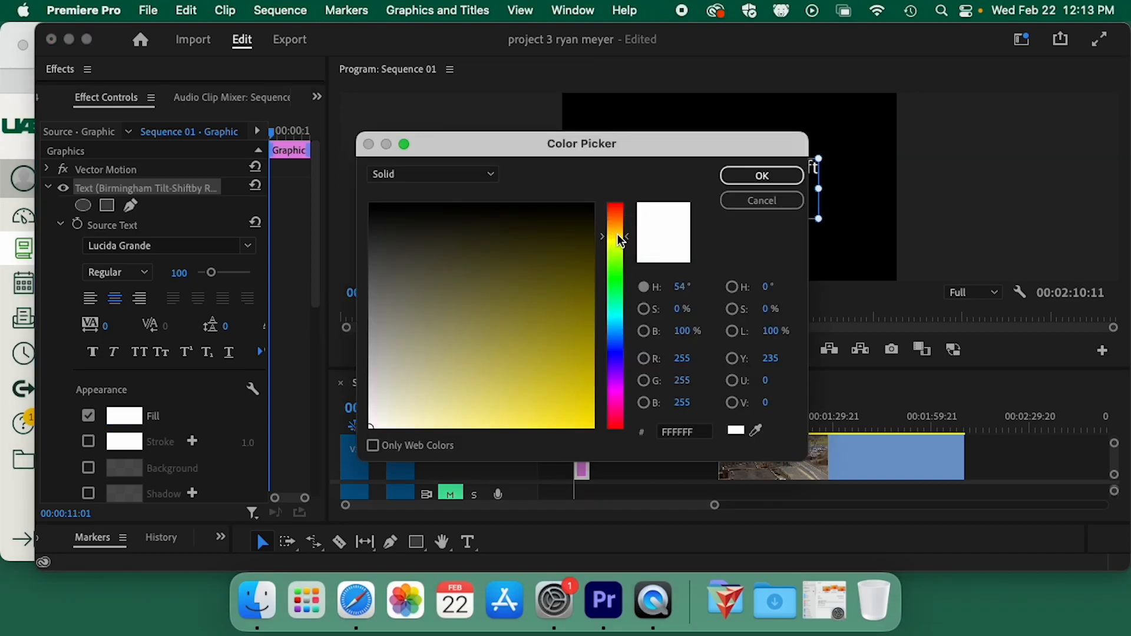
left_click(593, 426)
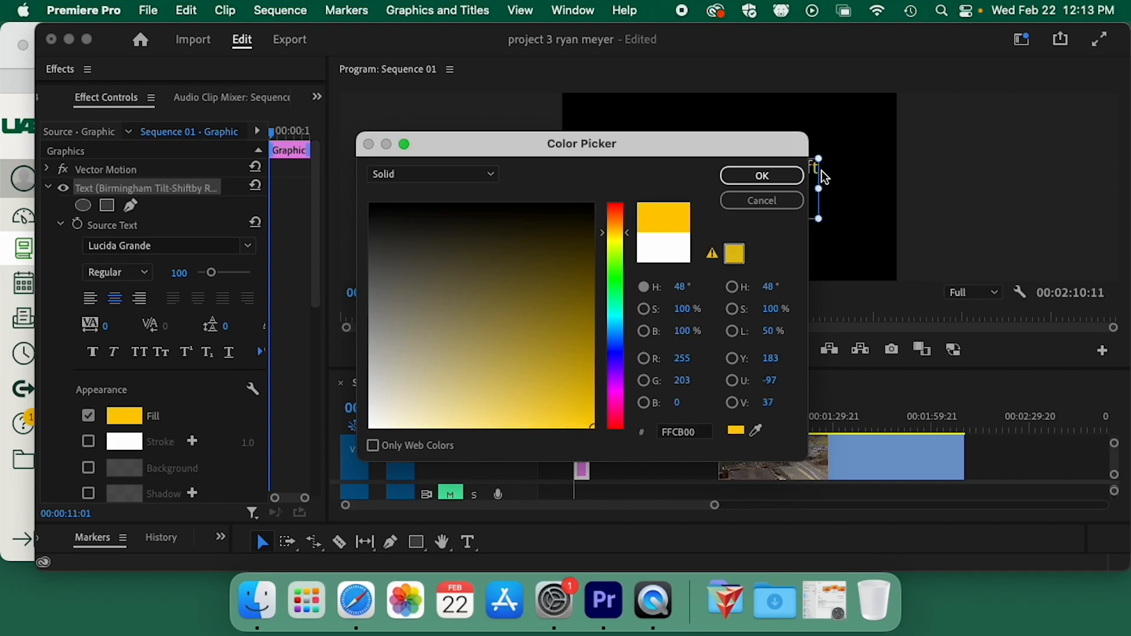
left_click(762, 176)
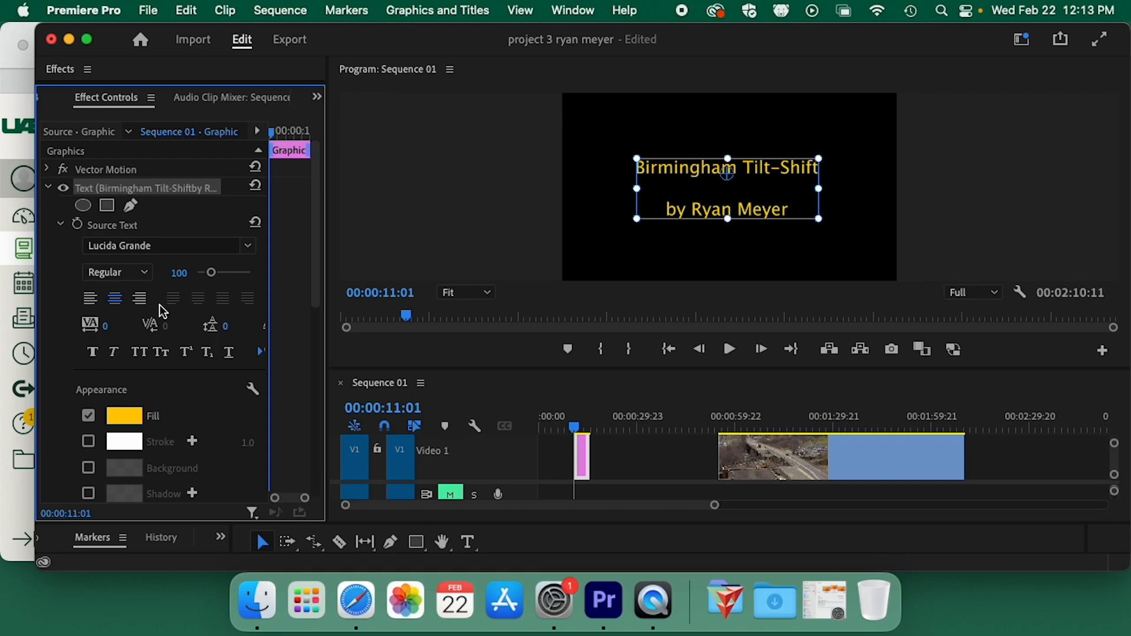
- Change the title text's font to Roboto in the Bold style and deselect the text
left_click(213, 246)
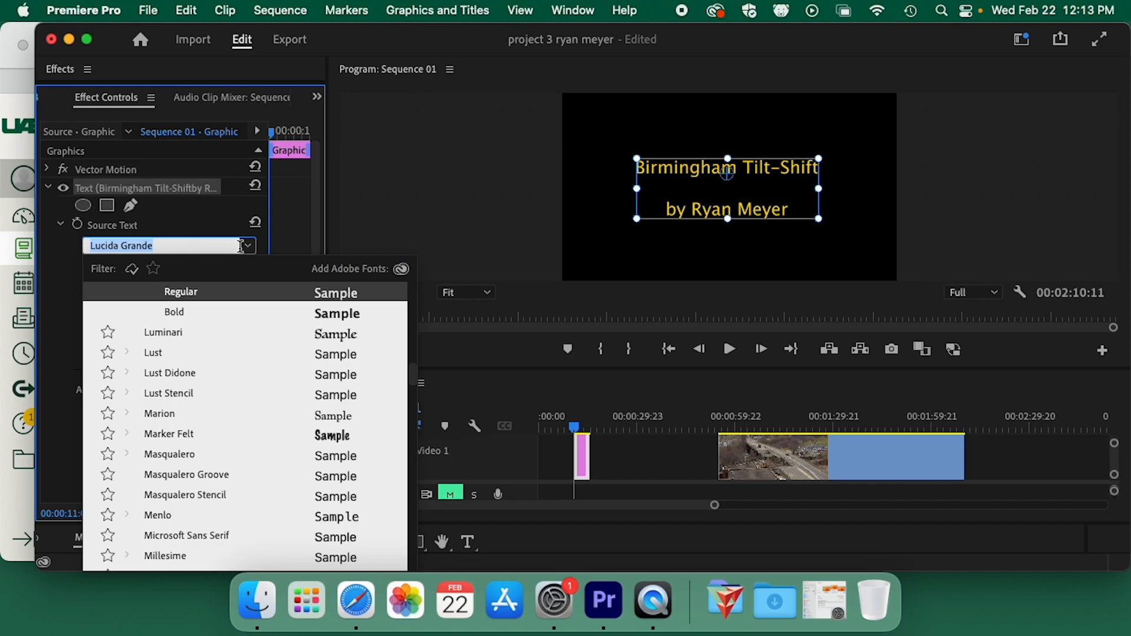
scroll(235, 434, "down", 15)
scroll(234, 433, "down", 5)
scroll(252, 453, "down", 2)
scroll(250, 450, "up", 4)
scroll(249, 450, "up", 4)
scroll(250, 449, "down", 15)
scroll(250, 450, "down", 5)
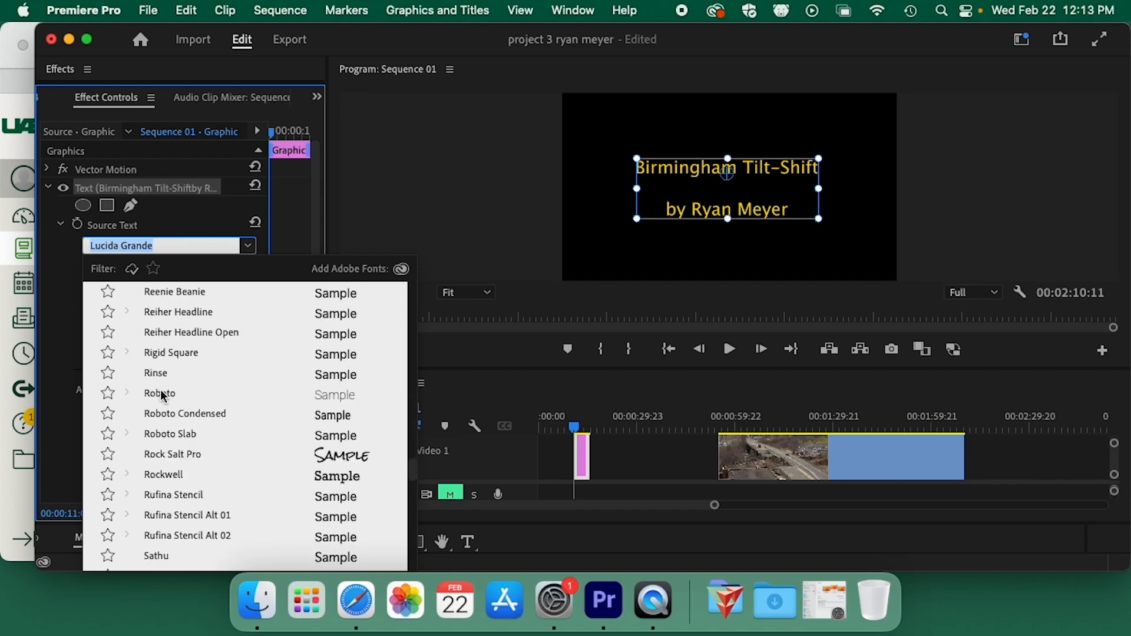
left_click(159, 394)
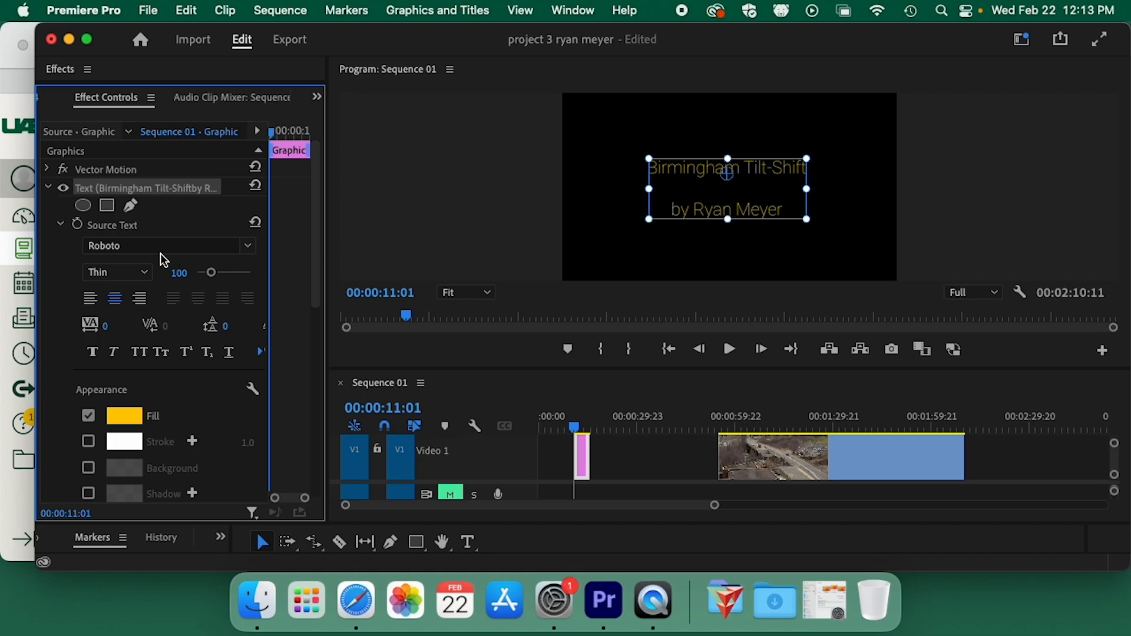
left_click(147, 273)
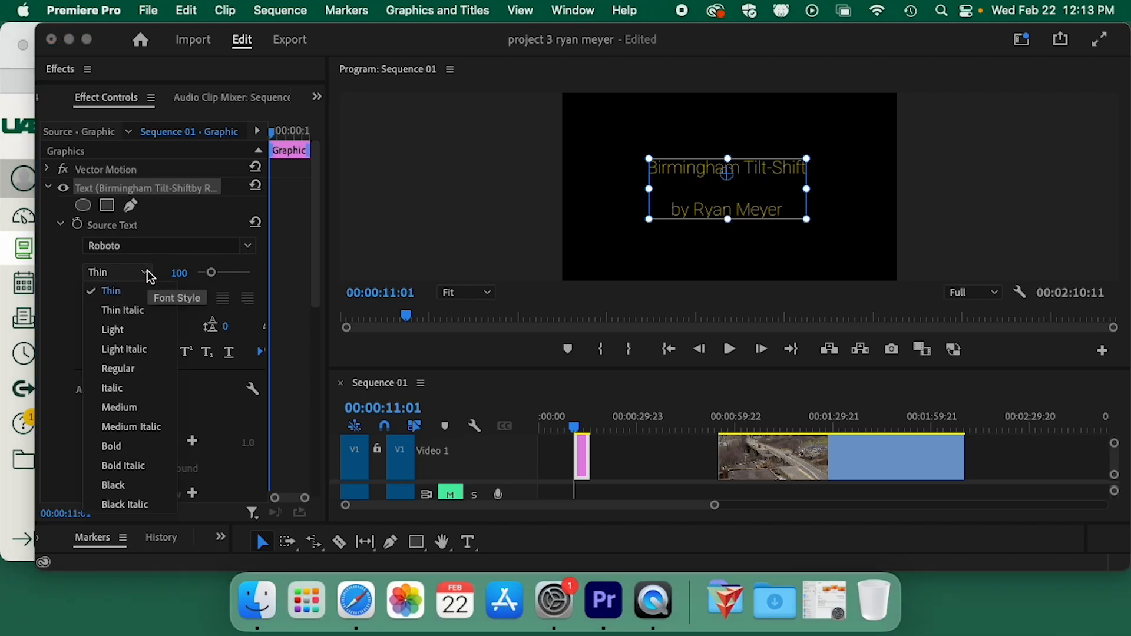
left_click(121, 445)
left_click(481, 200)
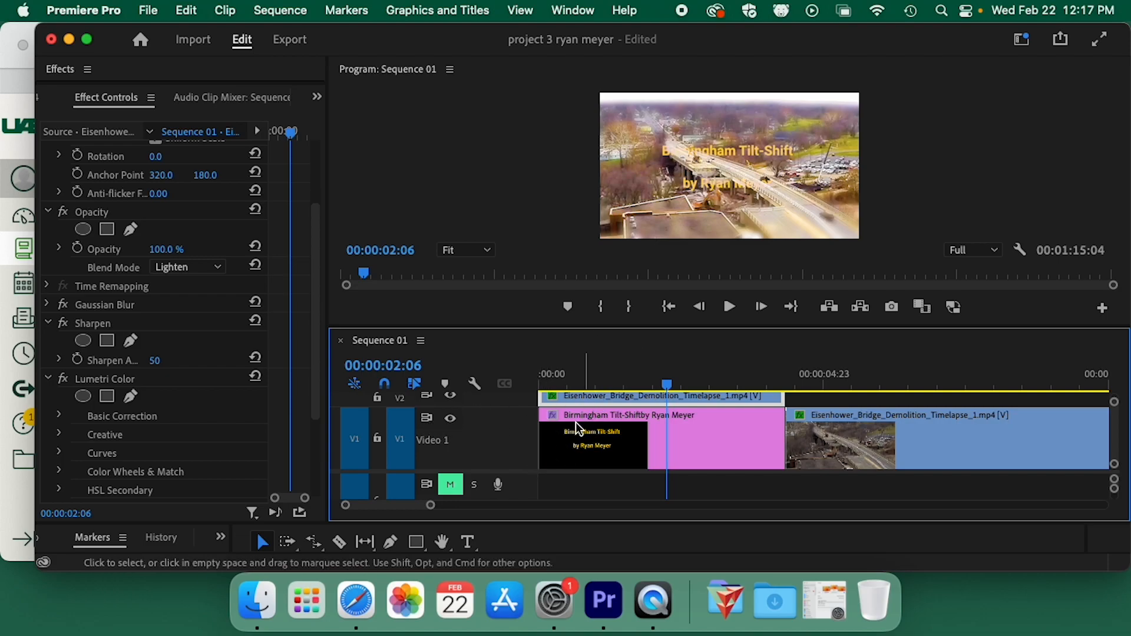
- Hide the V2 video track and move the playhead to 00:00:06:08, over the bridge timelapse clip following the title
left_click(451, 395)
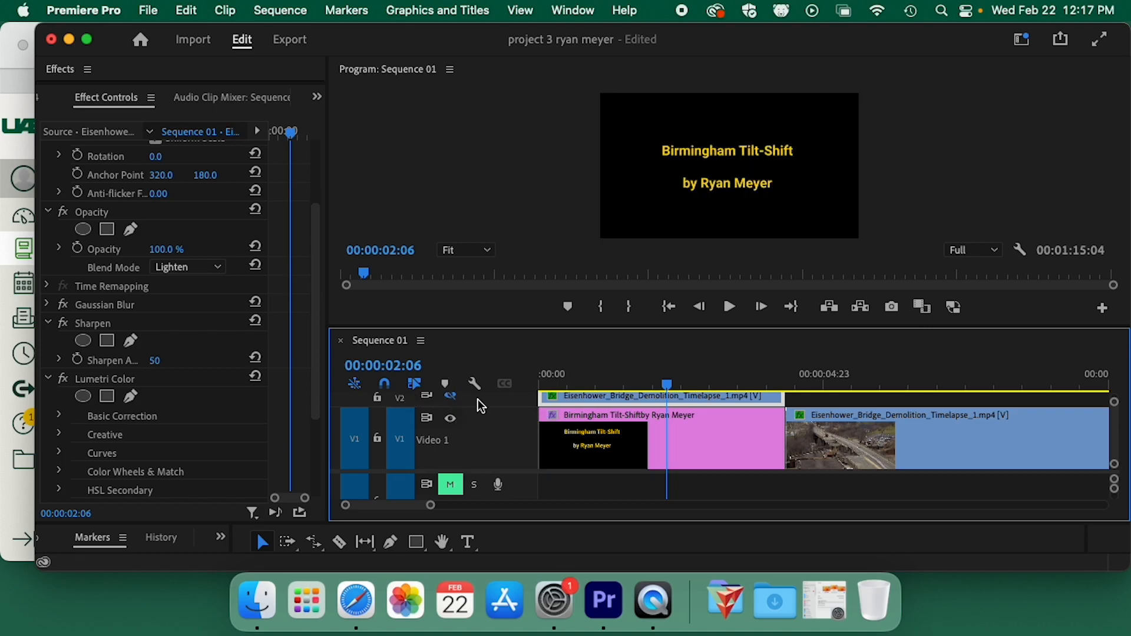
left_click(894, 377)
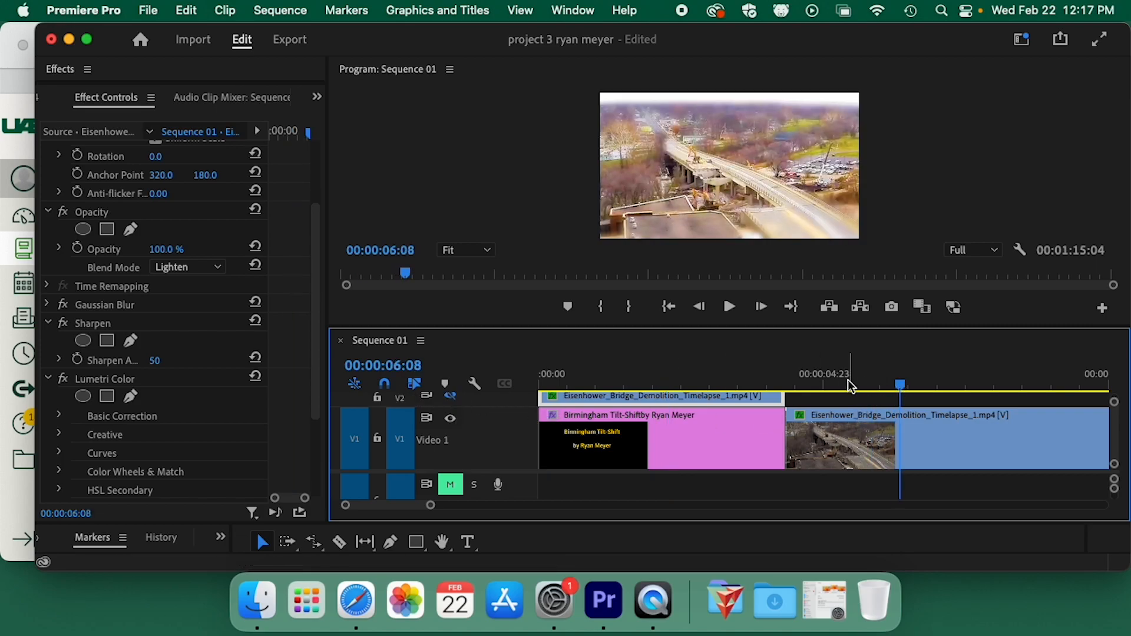
key("t")
left_click_drag(678, 134, 790, 211)
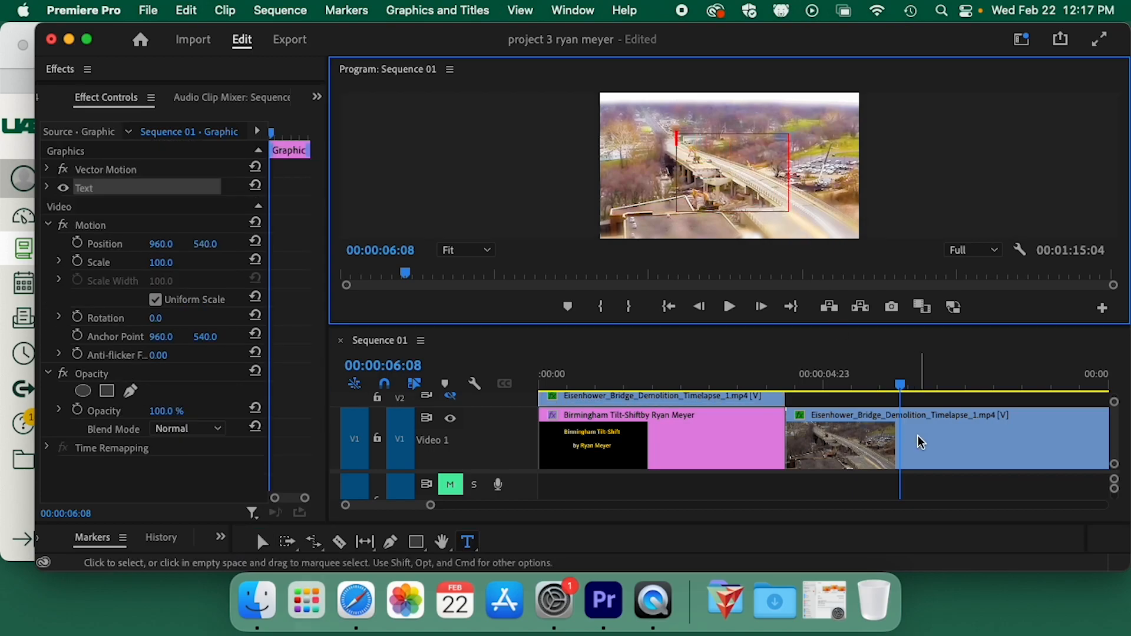
left_click(423, 12)
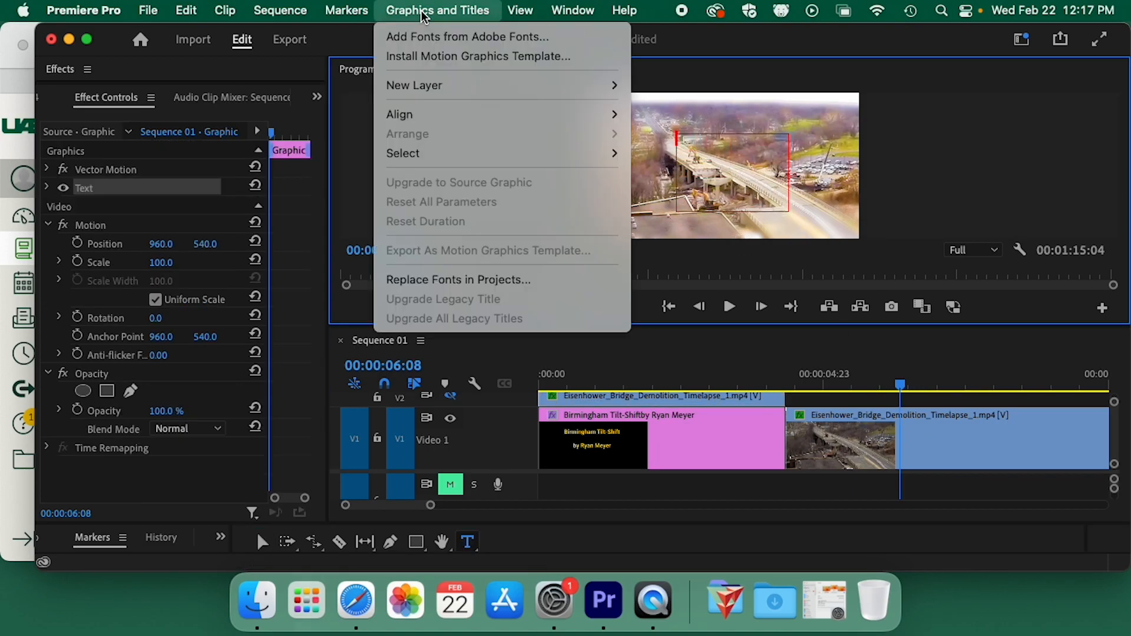
left_click(724, 56)
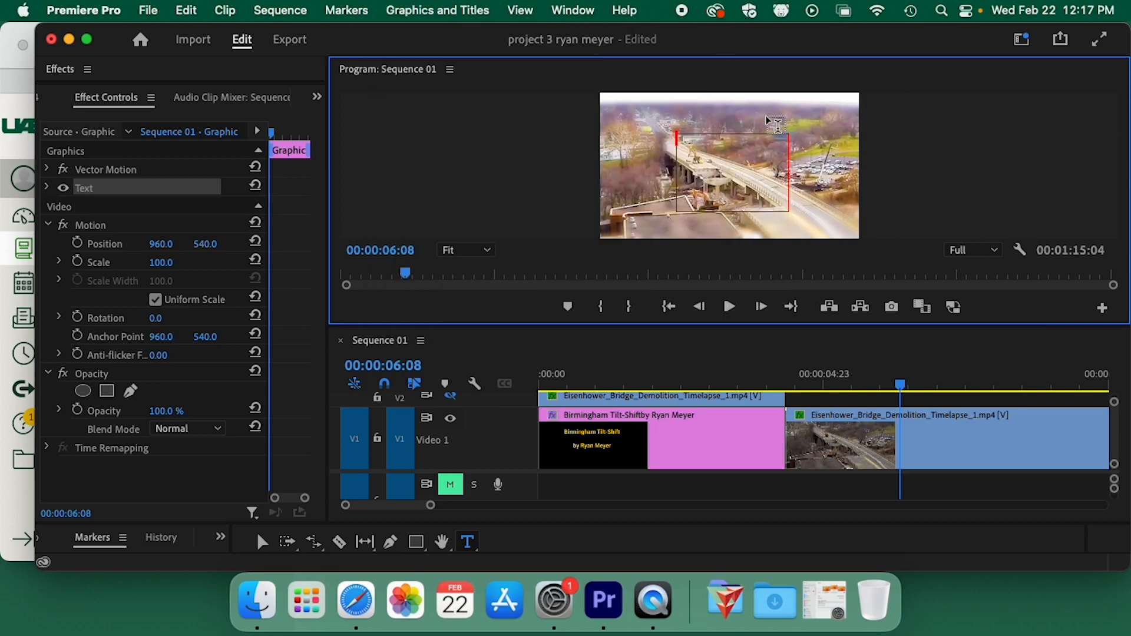
left_click(881, 213)
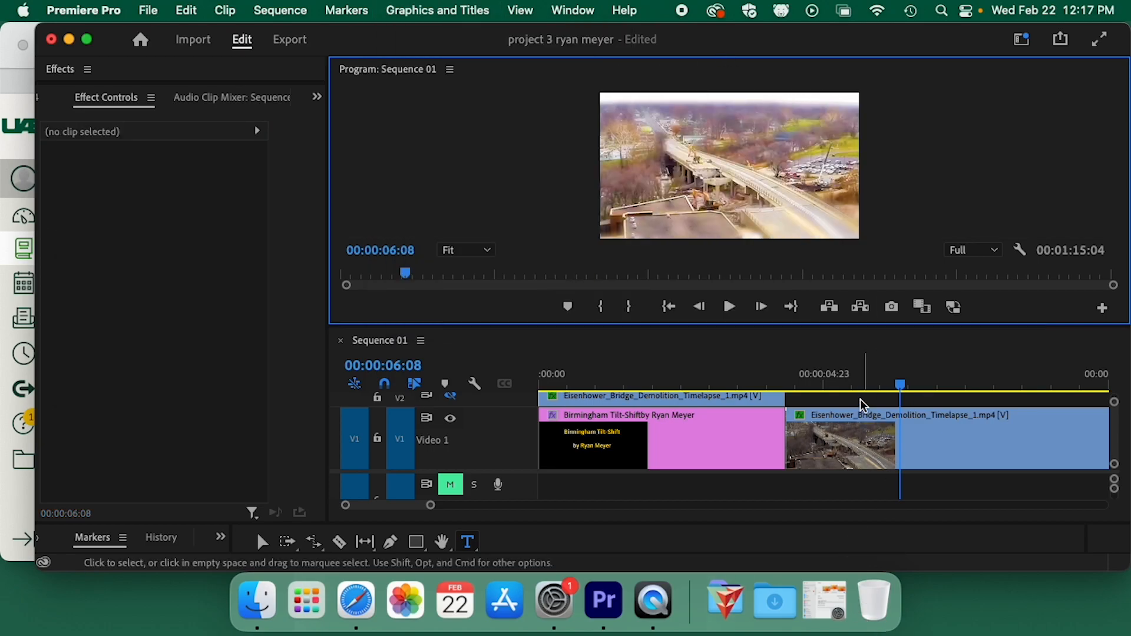
- Draw a paragraph text box over the middle of the bridge footage at 00:00:05:07 and fill it with three lines of random letters starting "hfdjkaslfhdjksalfhdjs"
left_click_drag(892, 382, 846, 393)
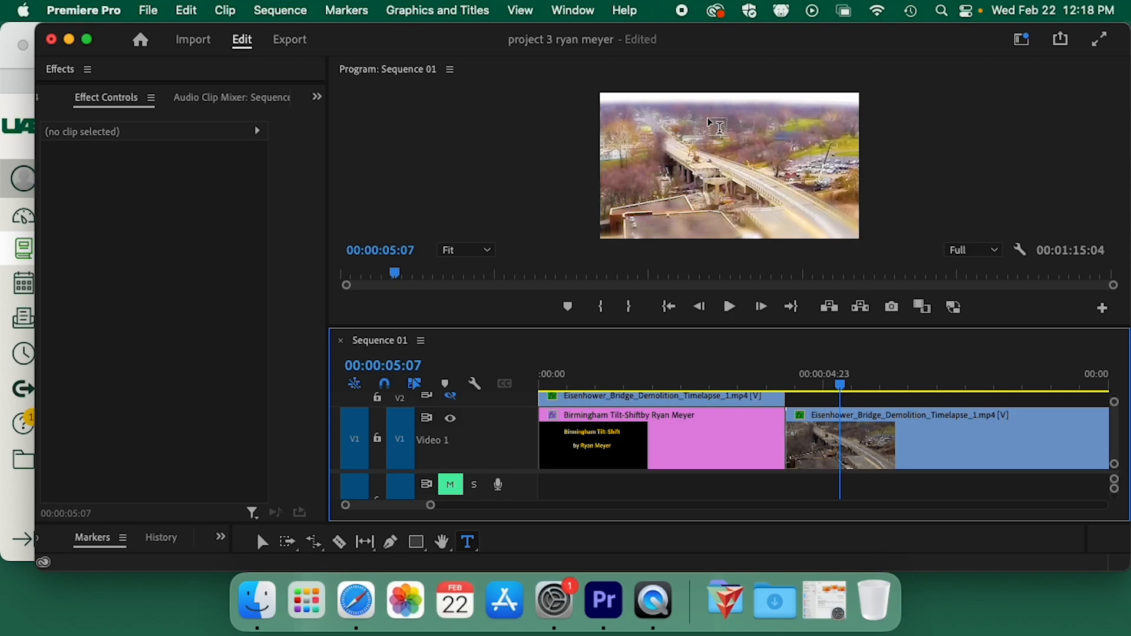
left_click_drag(699, 327, 712, 422)
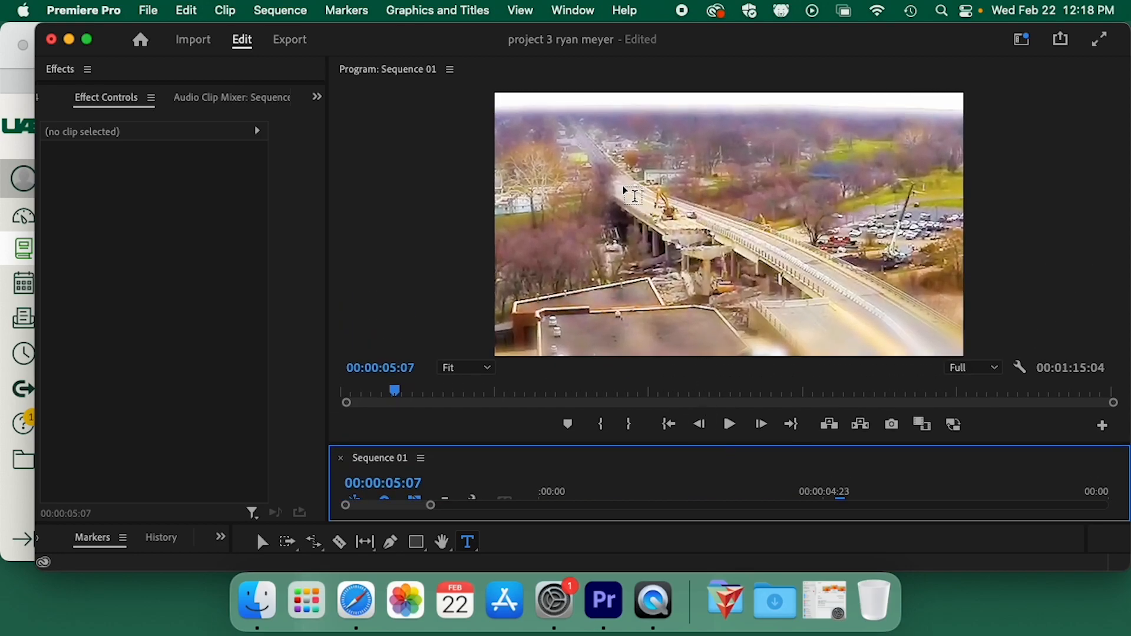
left_click_drag(630, 159, 871, 286)
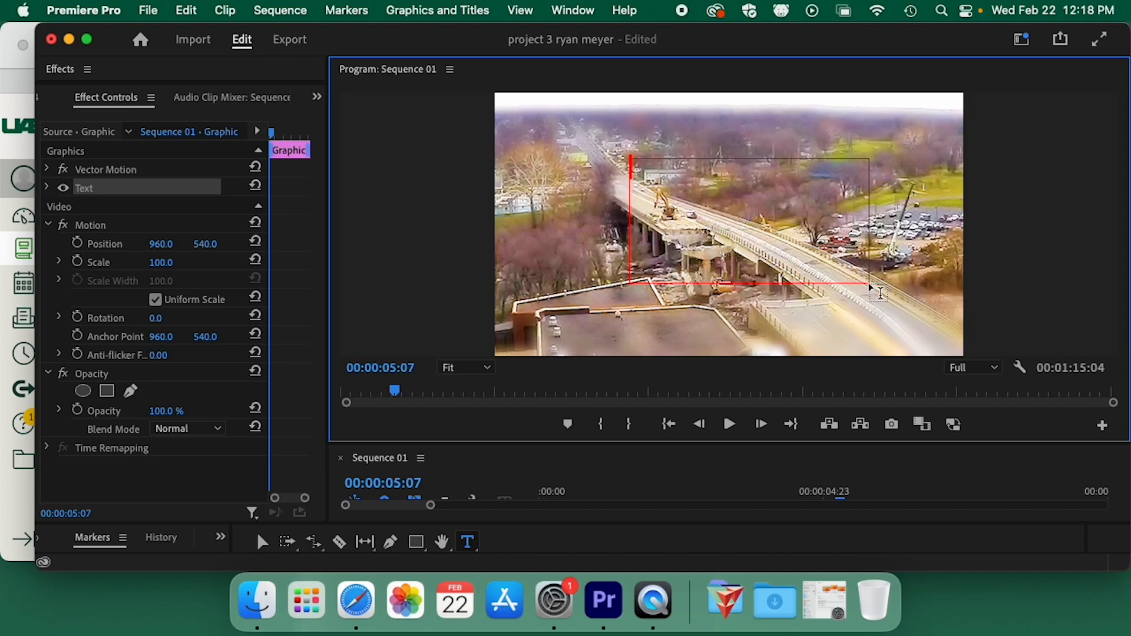
type("hfdjkaslfhdjksalfhdjskalfhdjksalhfj ")
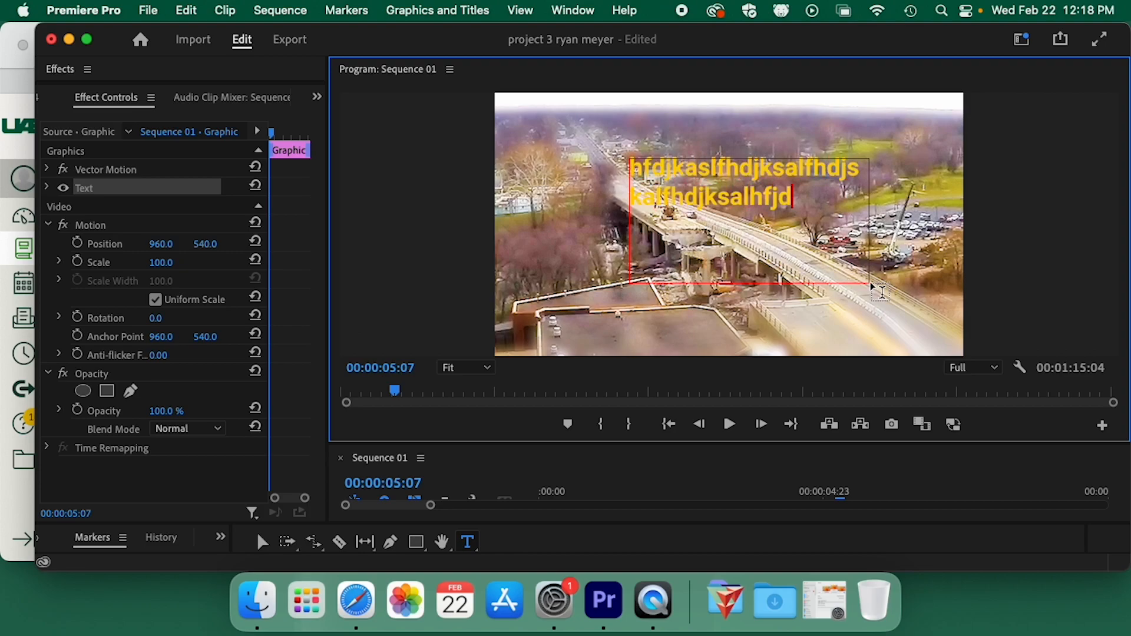
type("dksalhfjdksalhfjdksalfhjdksal")
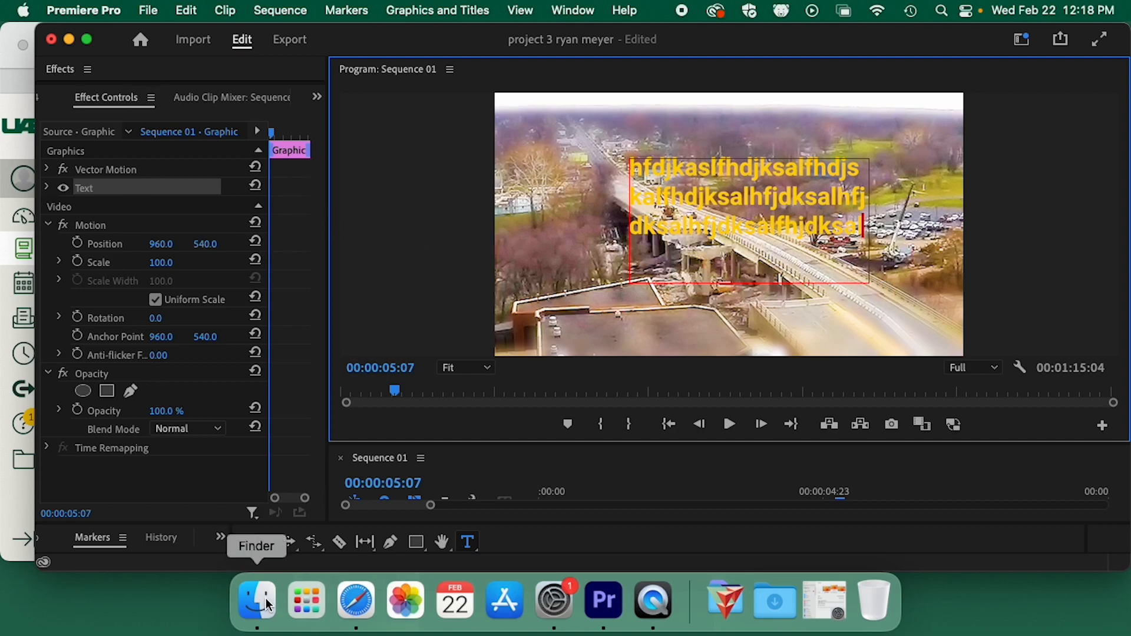
left_click(261, 541)
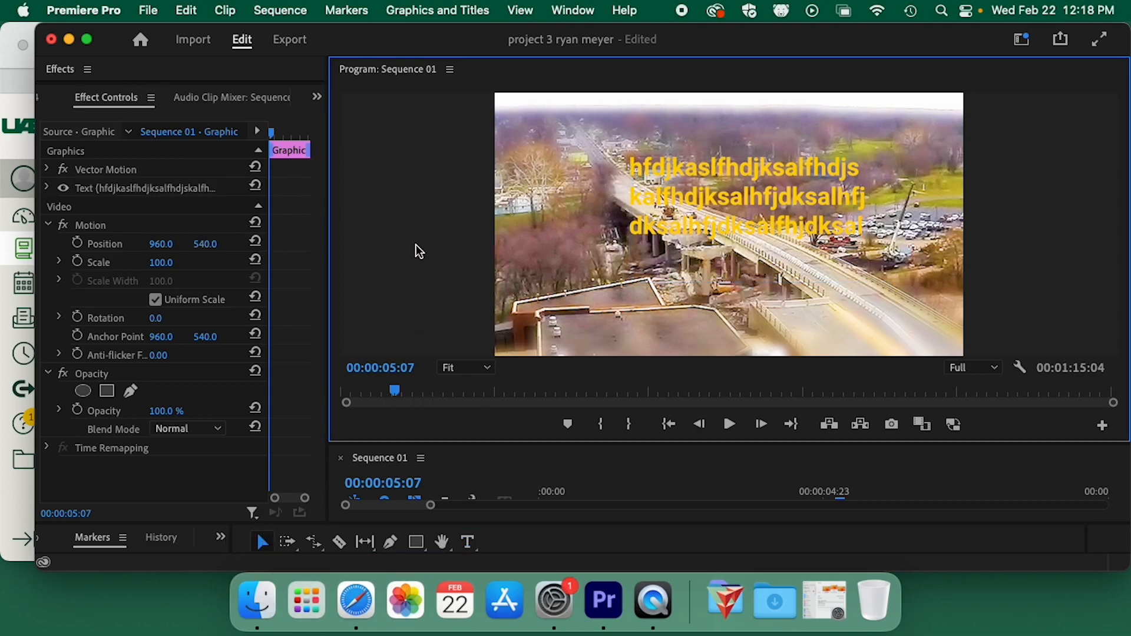